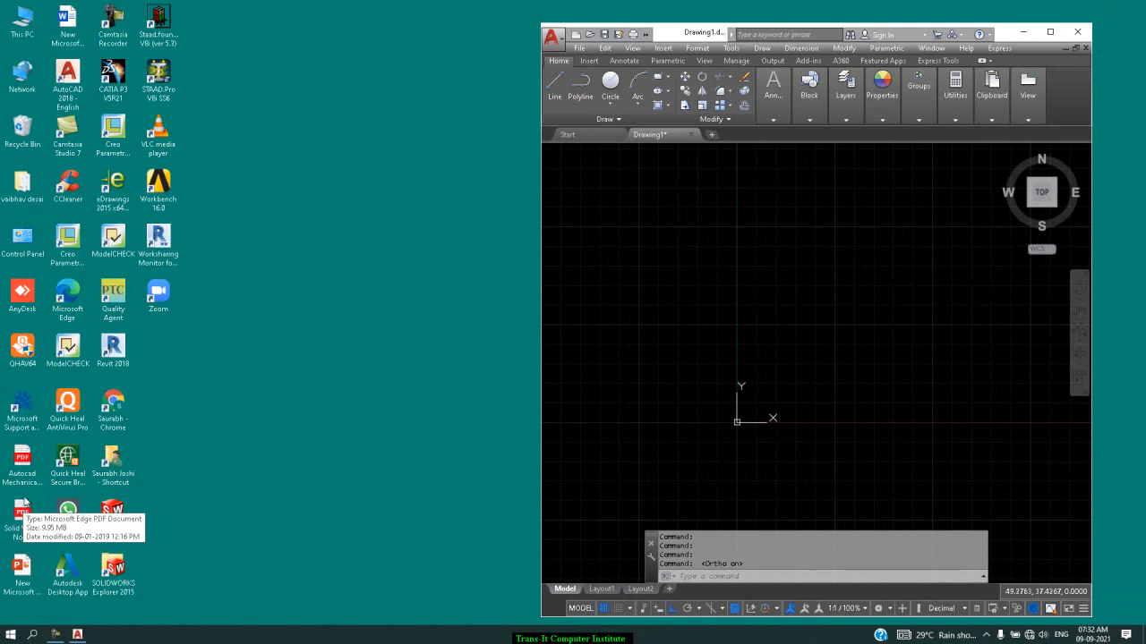
Step: Open the Autocad Mechanical Project Book PDF beside the drawing and go to the ring-with-slotted-arms isometric exercise on page 30
key("Return")
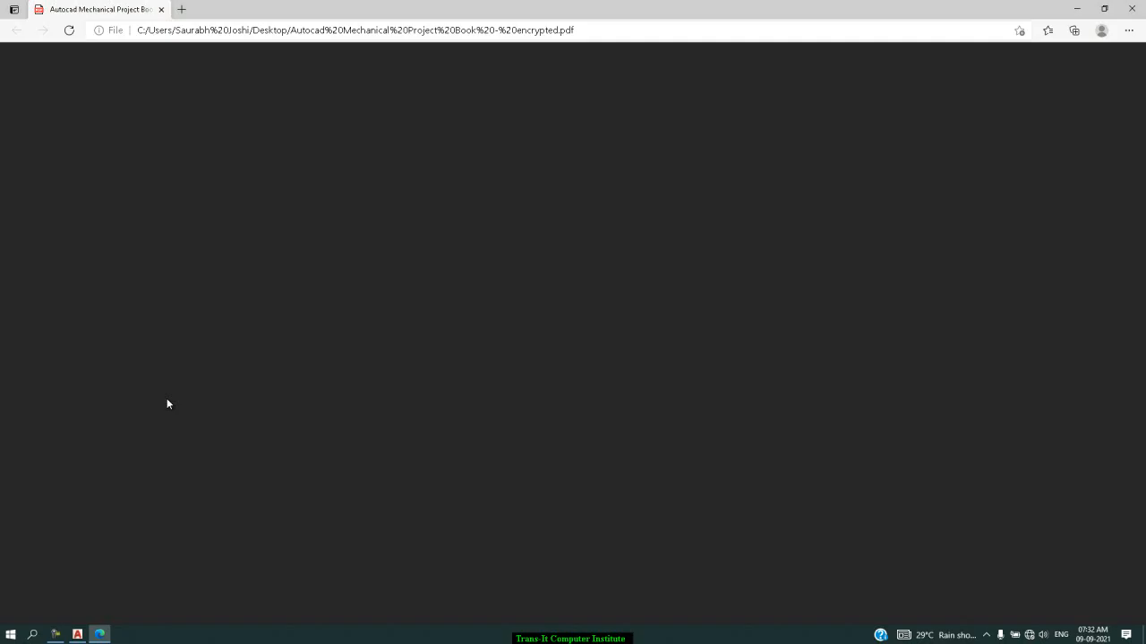
left_click(1106, 9)
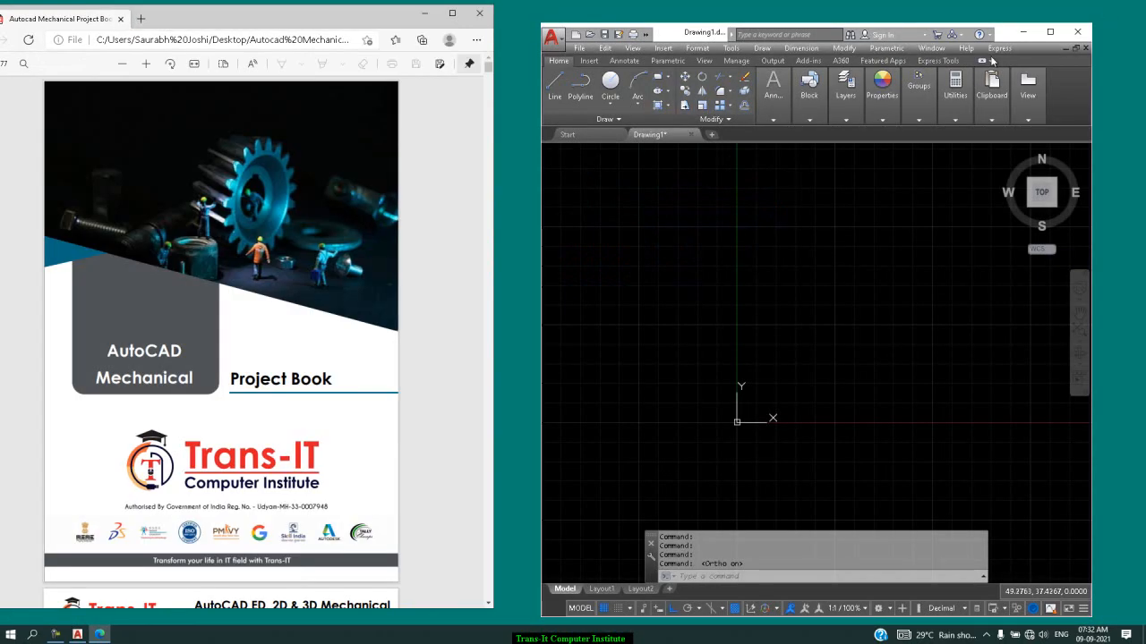
scroll(340, 309, "down", 10)
scroll(355, 301, "down", 15)
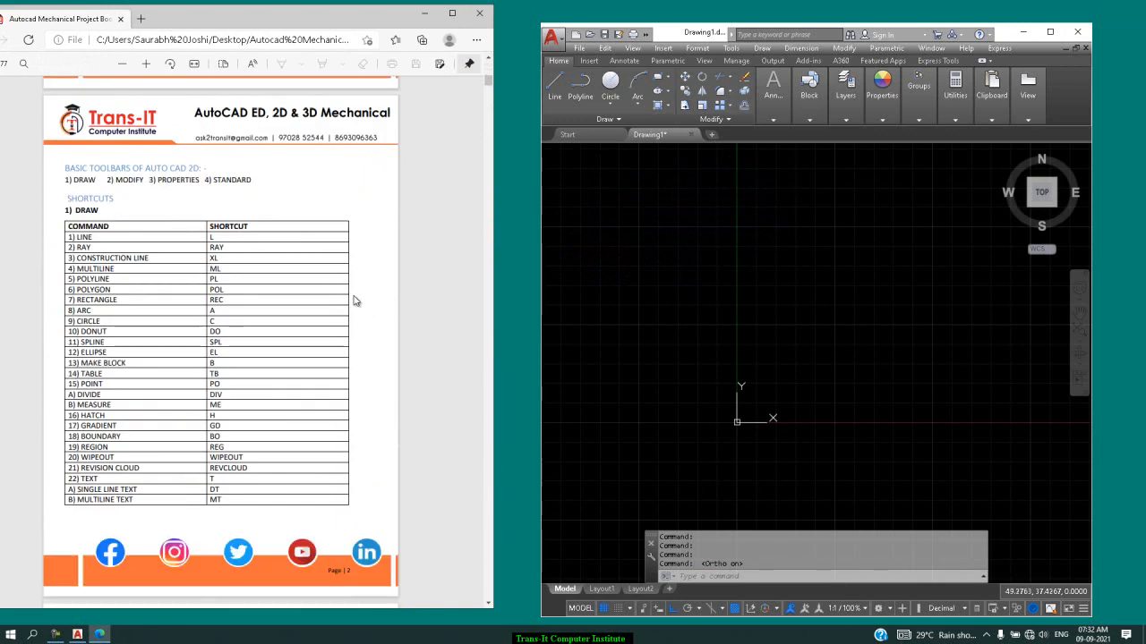
scroll(354, 302, "down", 20)
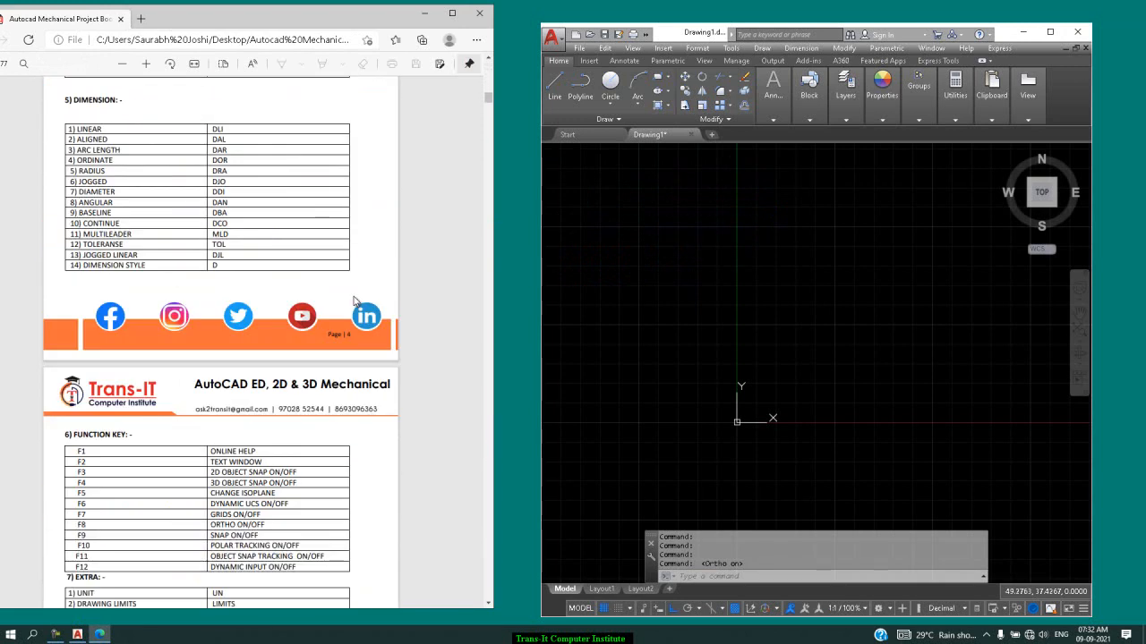
scroll(349, 303, "down", 6)
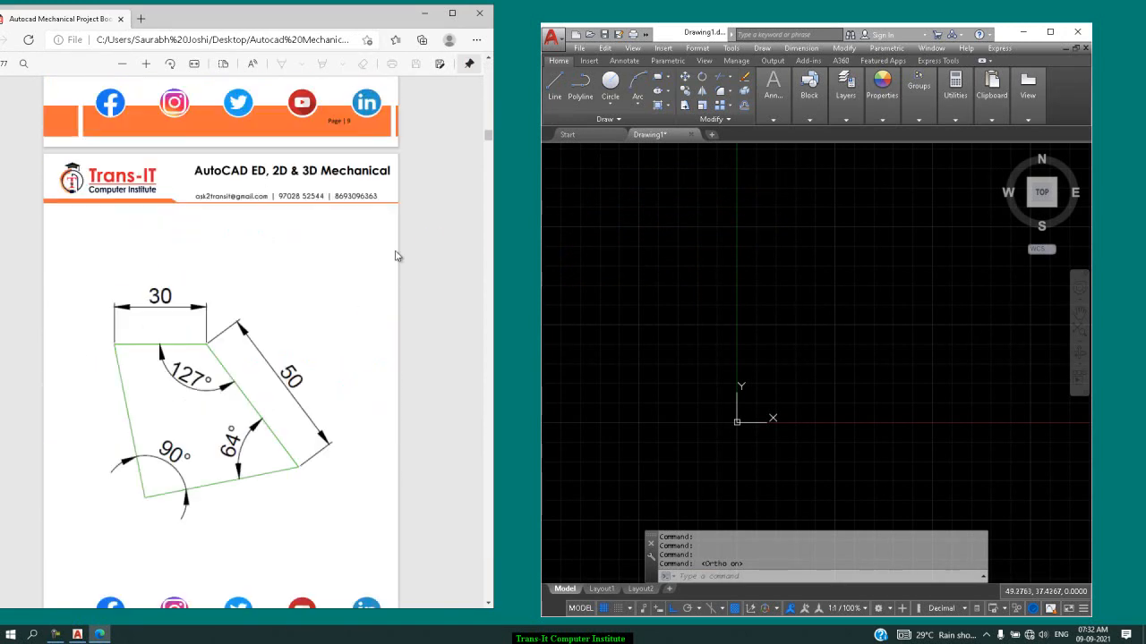
left_click_drag(488, 136, 489, 248)
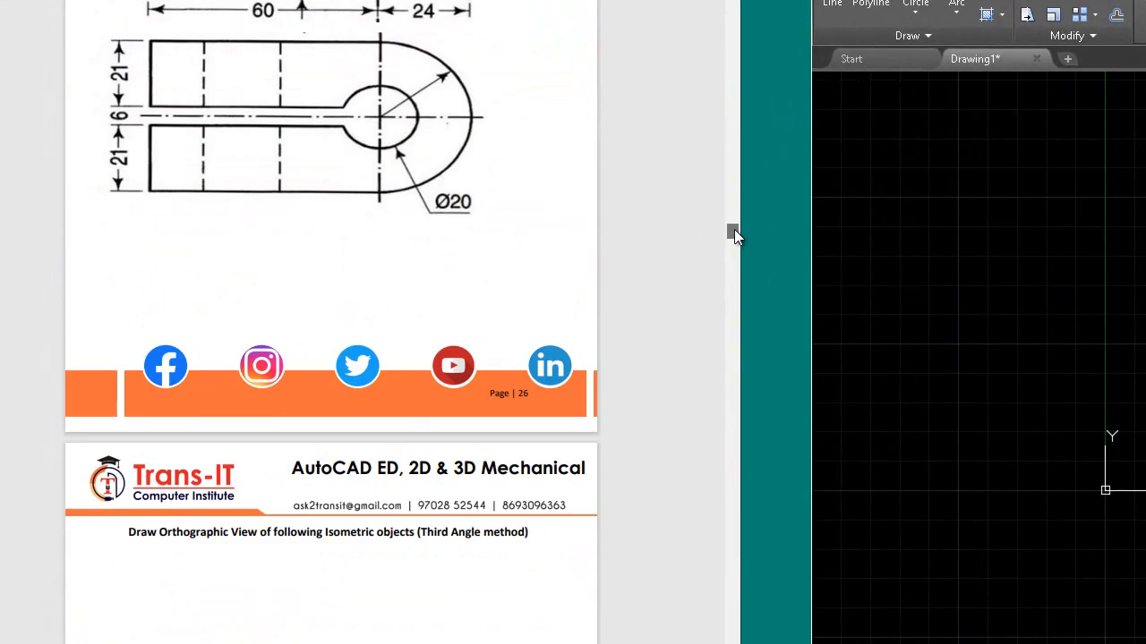
left_click_drag(734, 230, 729, 229)
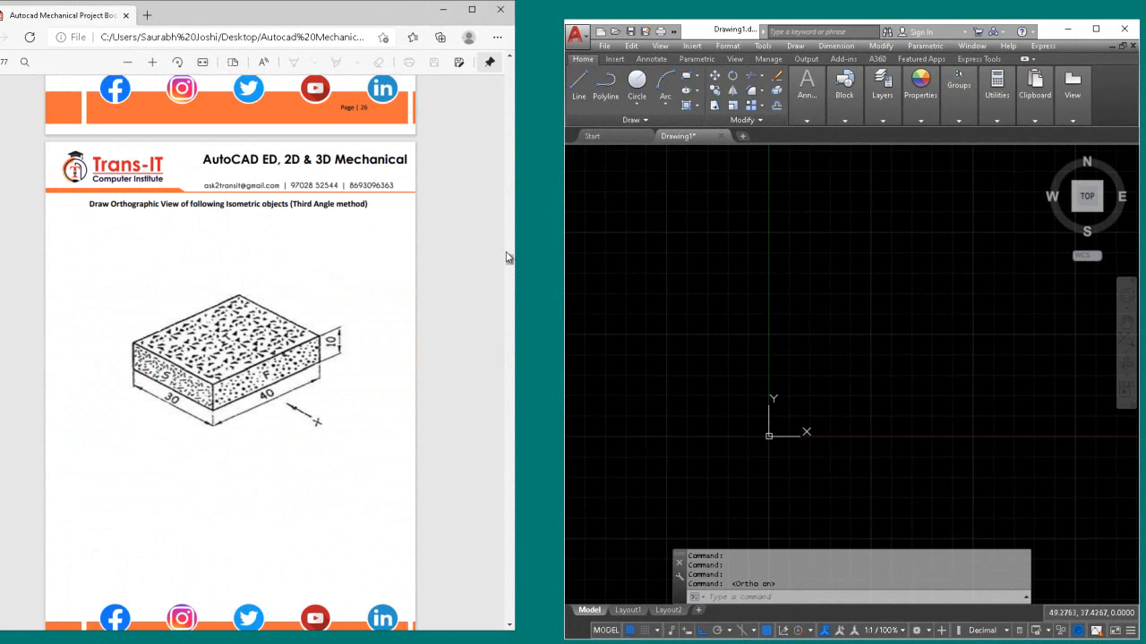
scroll(506, 258, "down", 15)
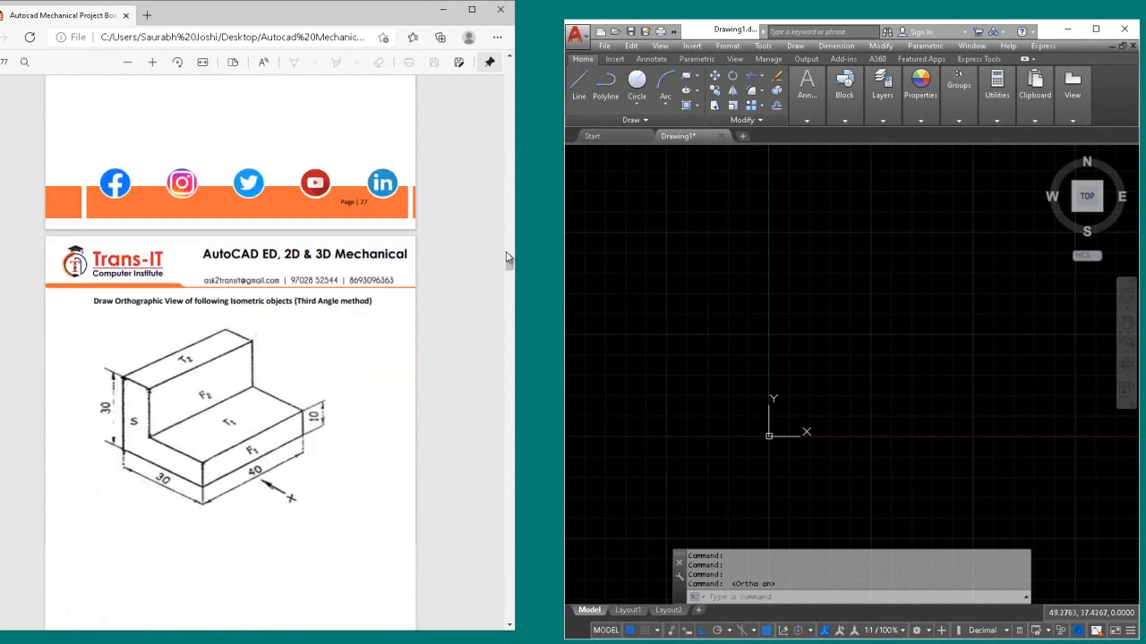
scroll(501, 258, "up", 5)
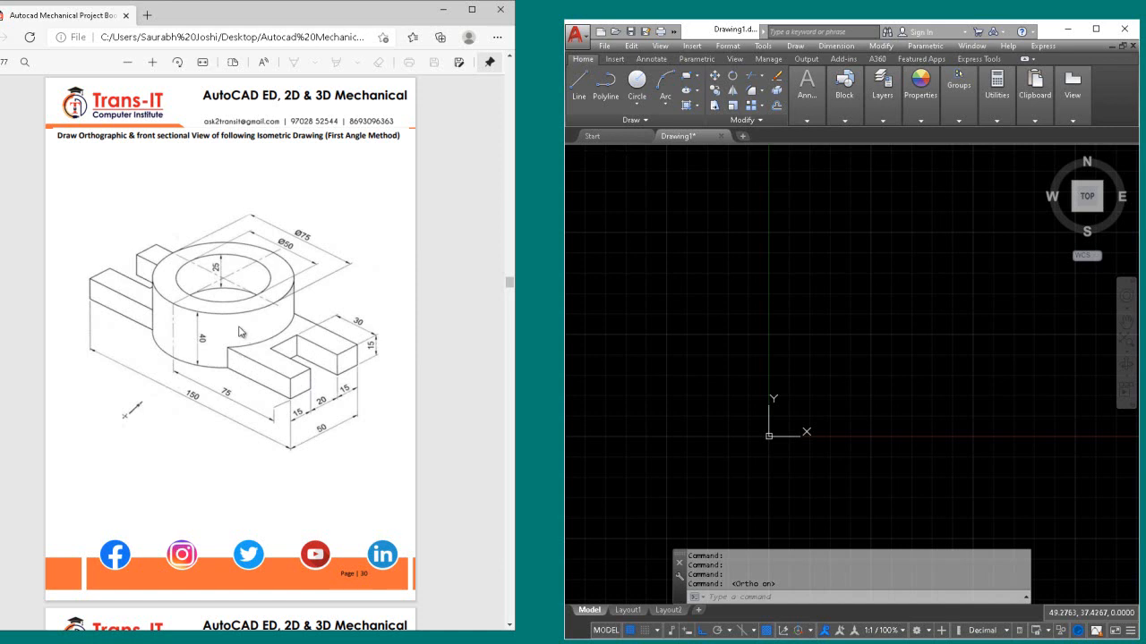
Step: Set the snap type to Isometric snap in the drafting settings
left_click(763, 47)
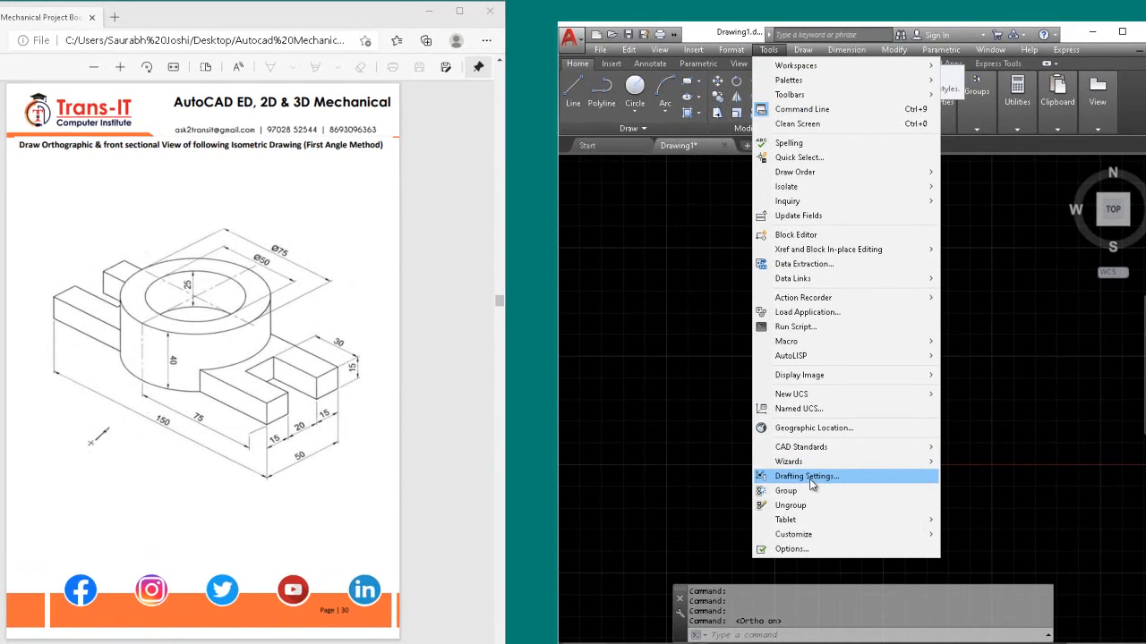
left_click(798, 447)
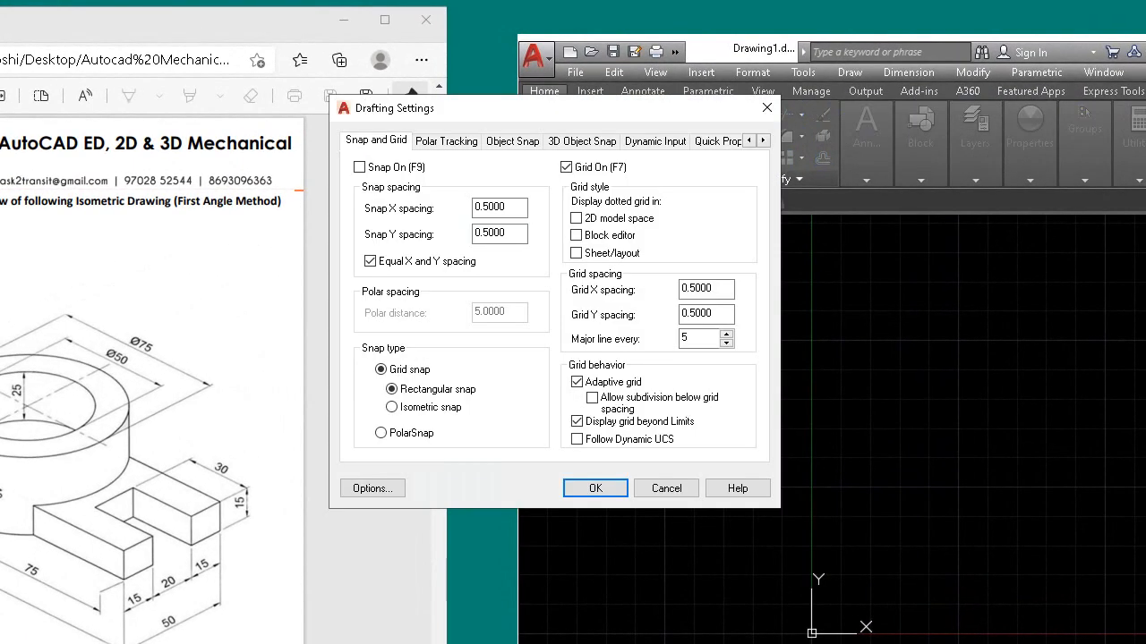
left_click(444, 143)
left_click(389, 141)
left_click(392, 407)
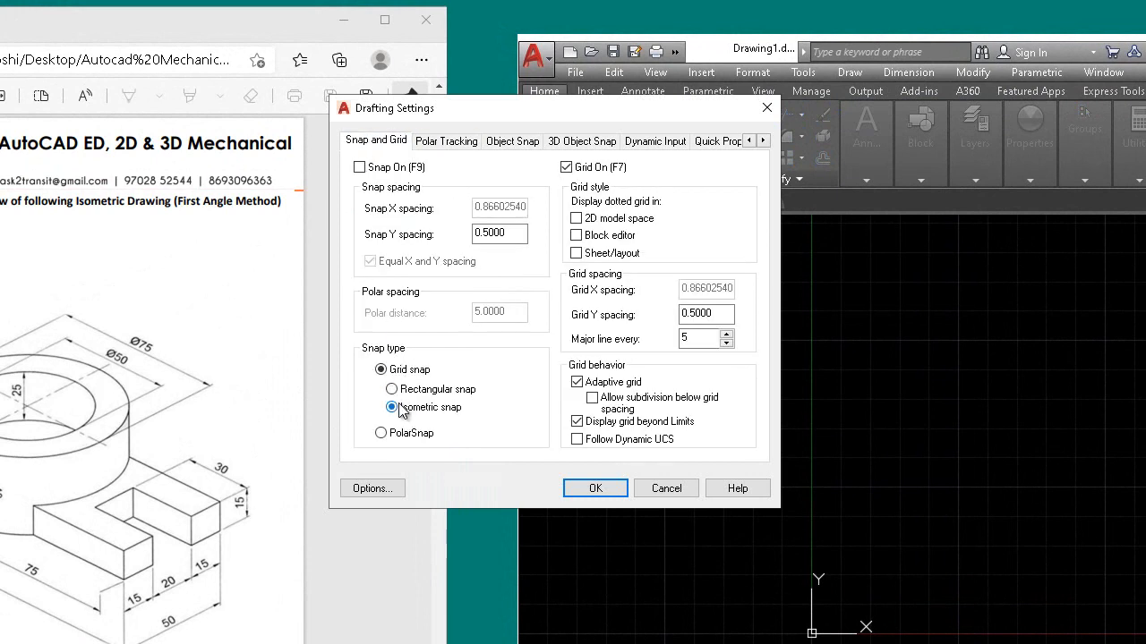
left_click(596, 488)
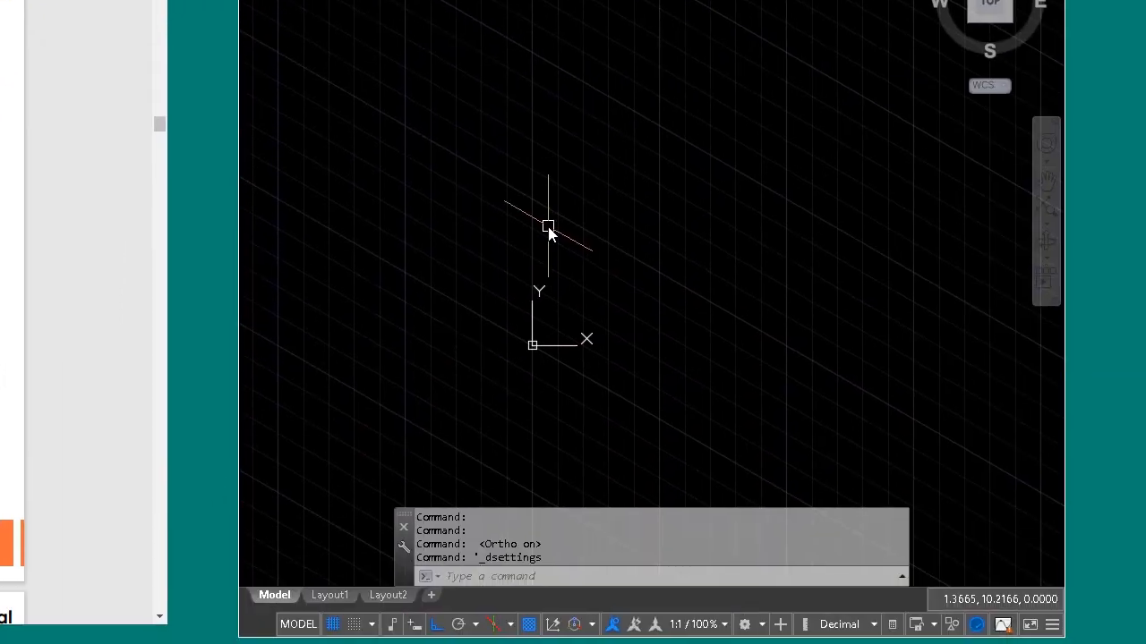
Step: Turn off the grid and cycle through the isoplanes, ending on the left isoplane
key("F5")
key("F5")
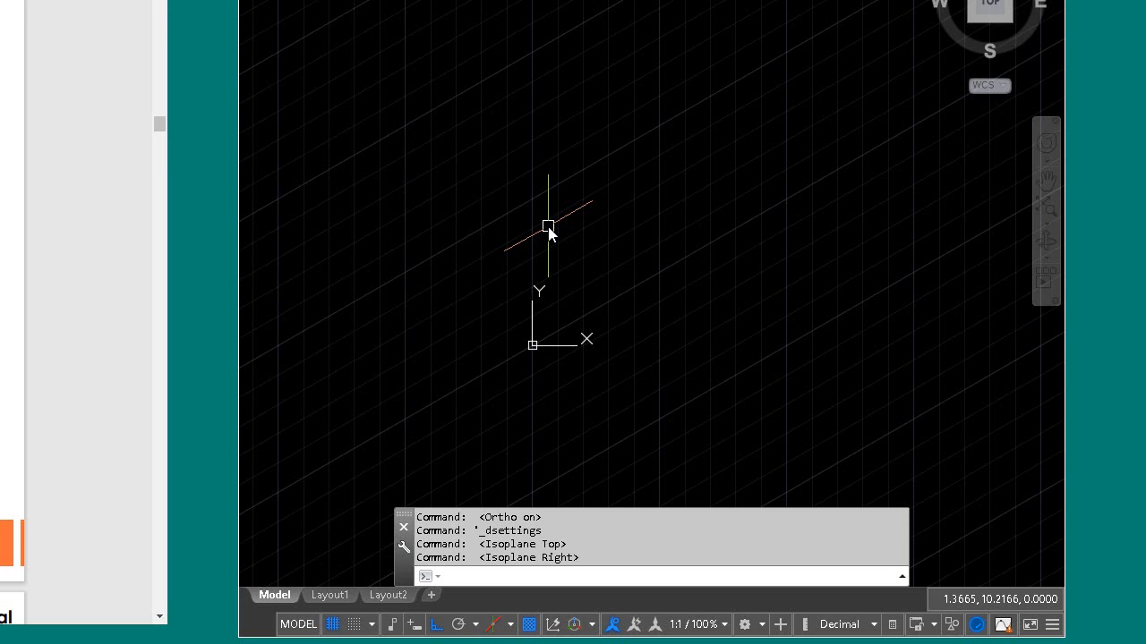
key("F6")
key("F6")
key("F7")
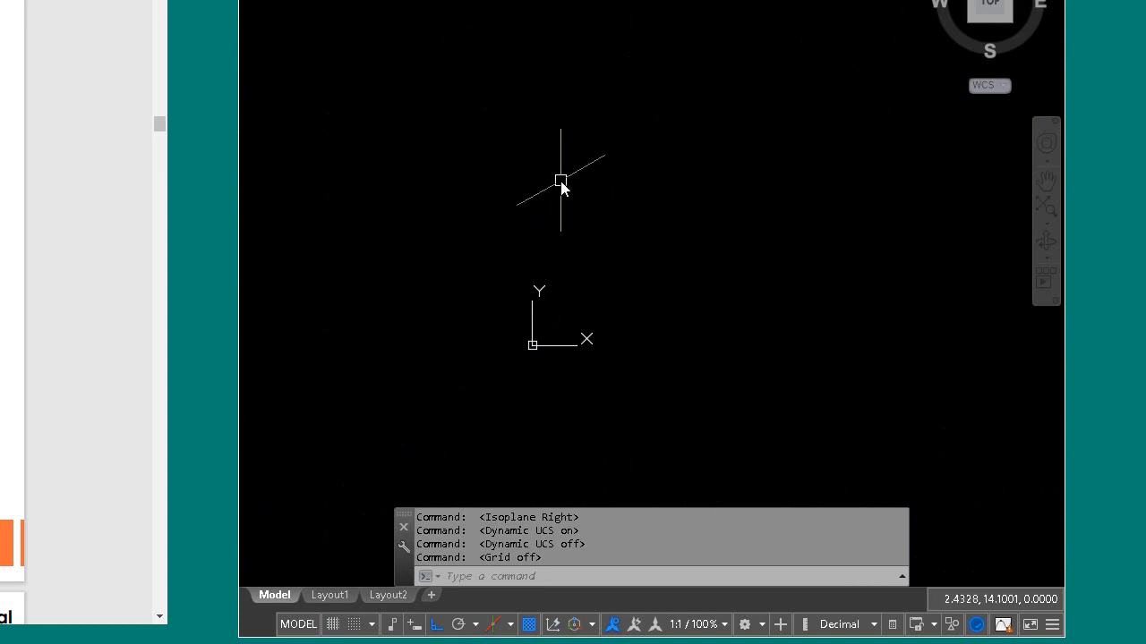
key("F5")
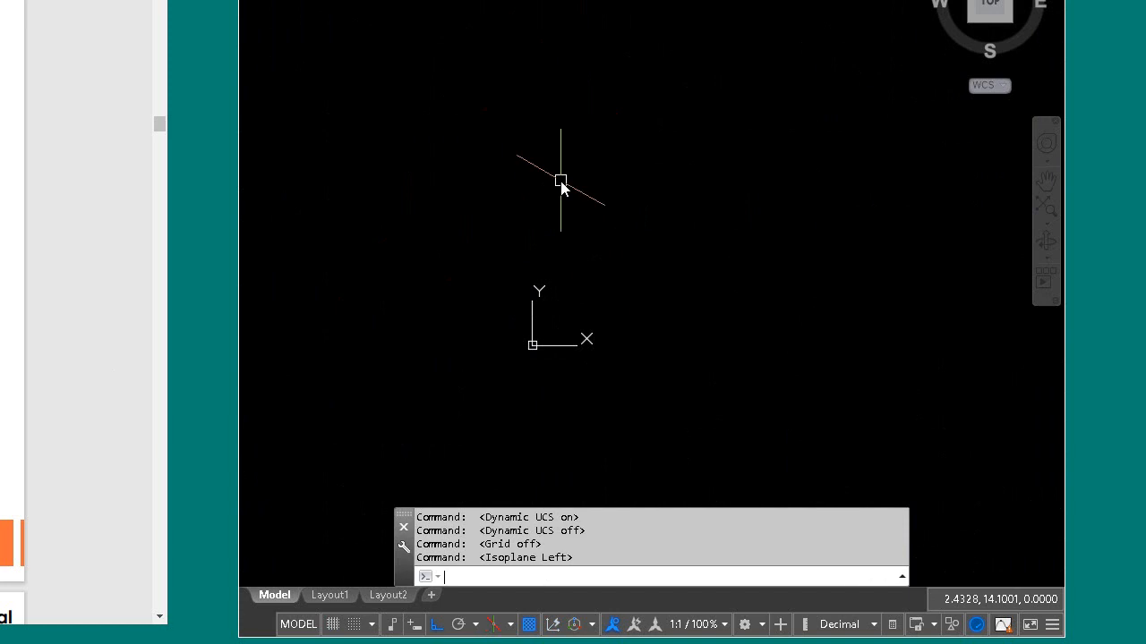
key("F5")
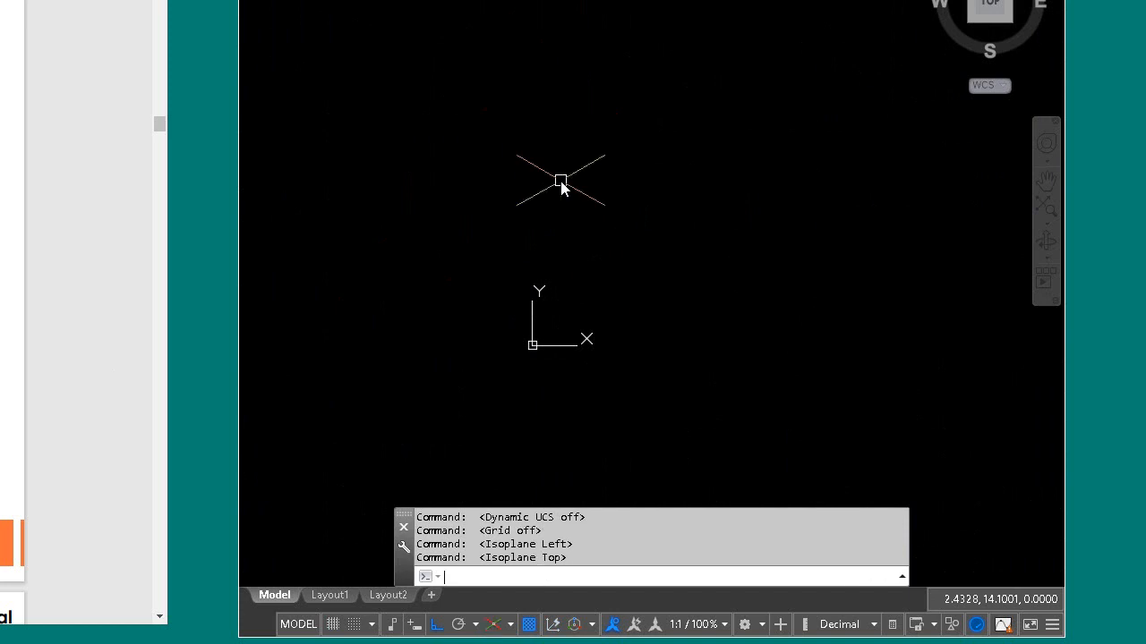
key("F5")
key("F5")
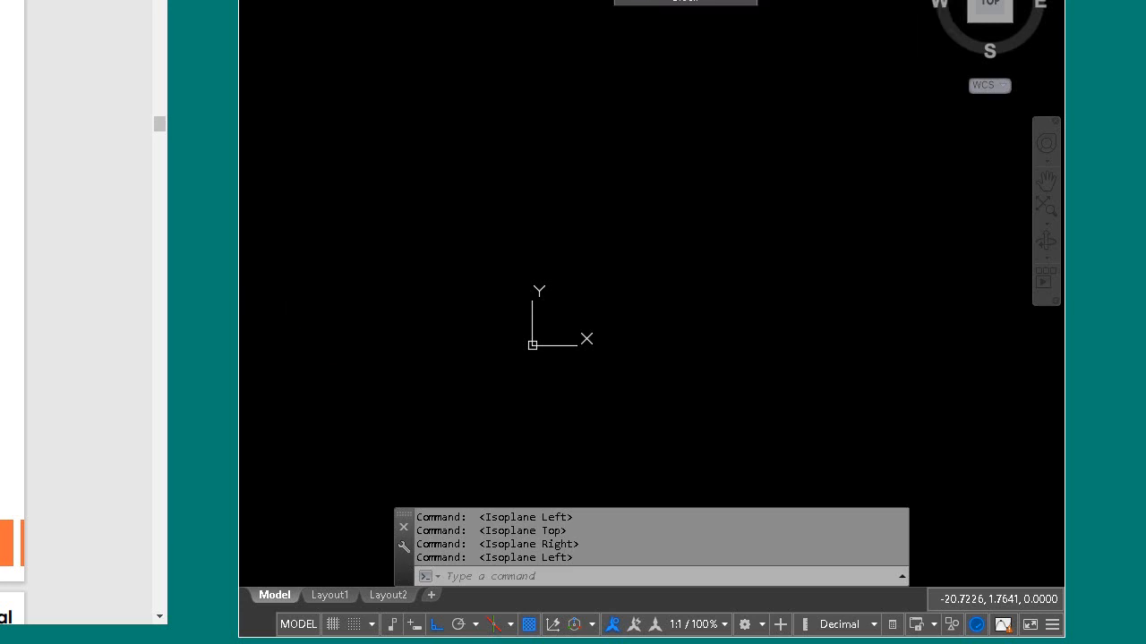
Step: Create a new layer named box and set its color to red
mouse_move(780, 74)
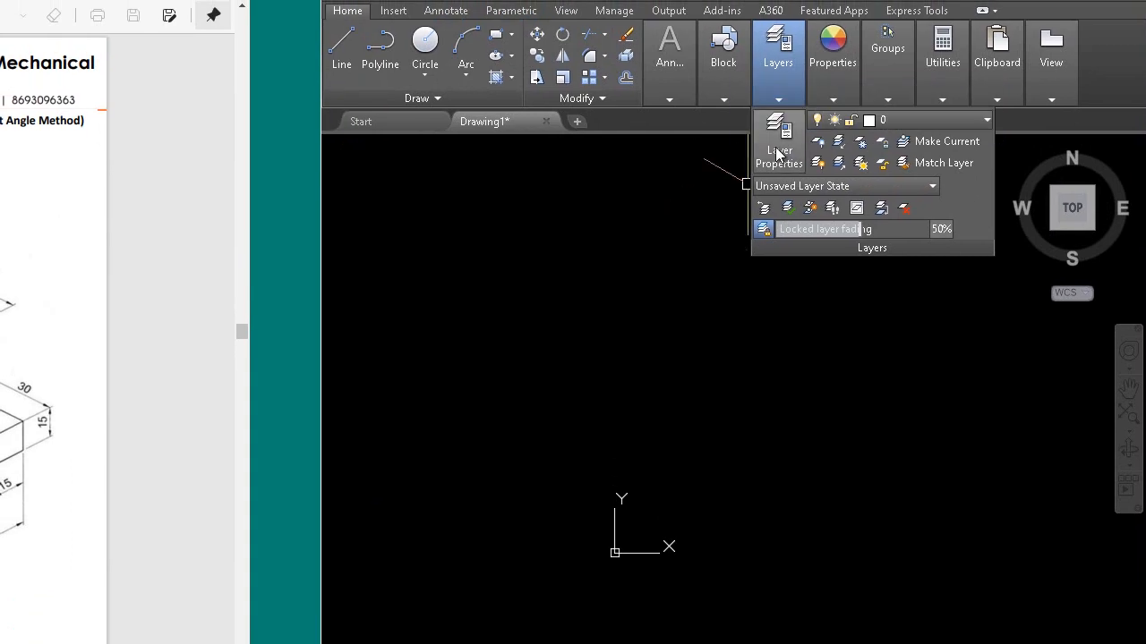
left_click(777, 154)
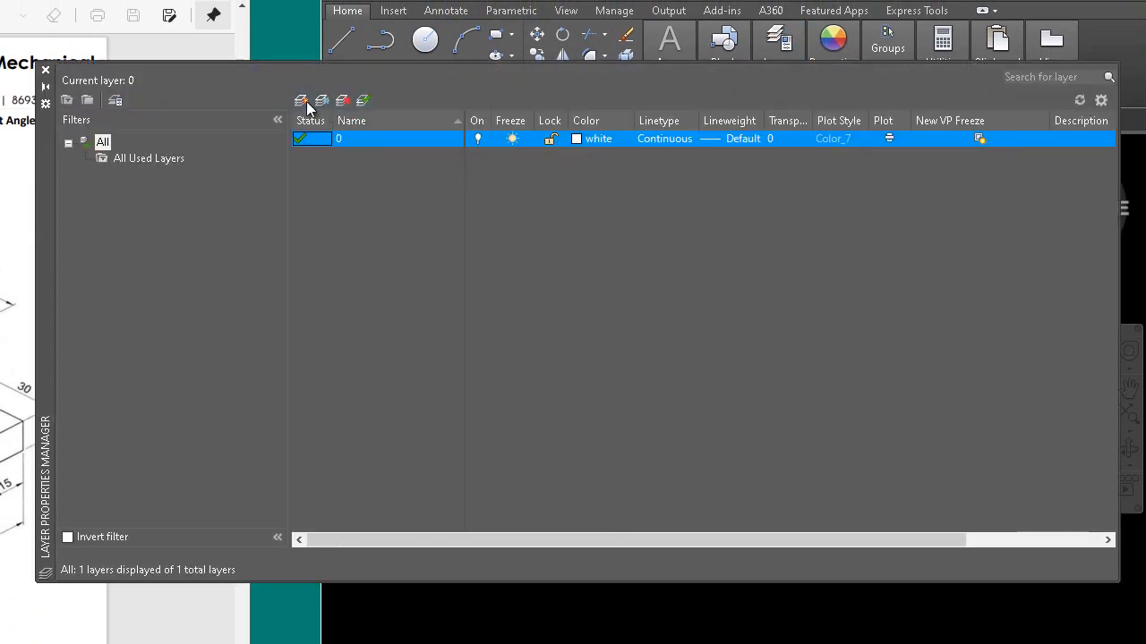
left_click(302, 100)
type("box")
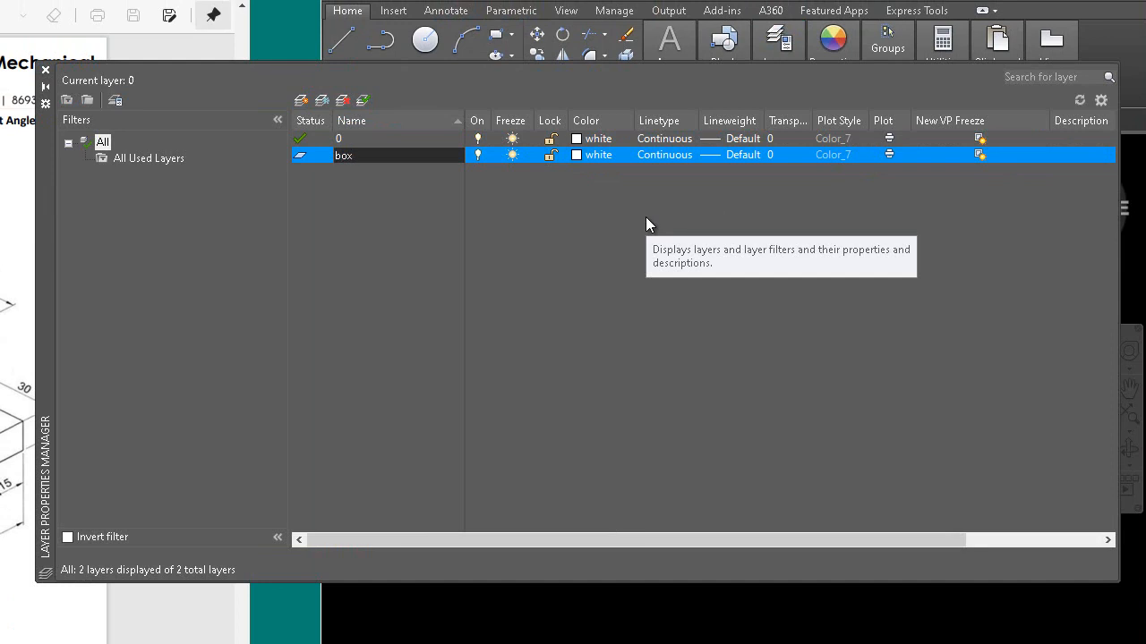
key("Return")
left_click(586, 155)
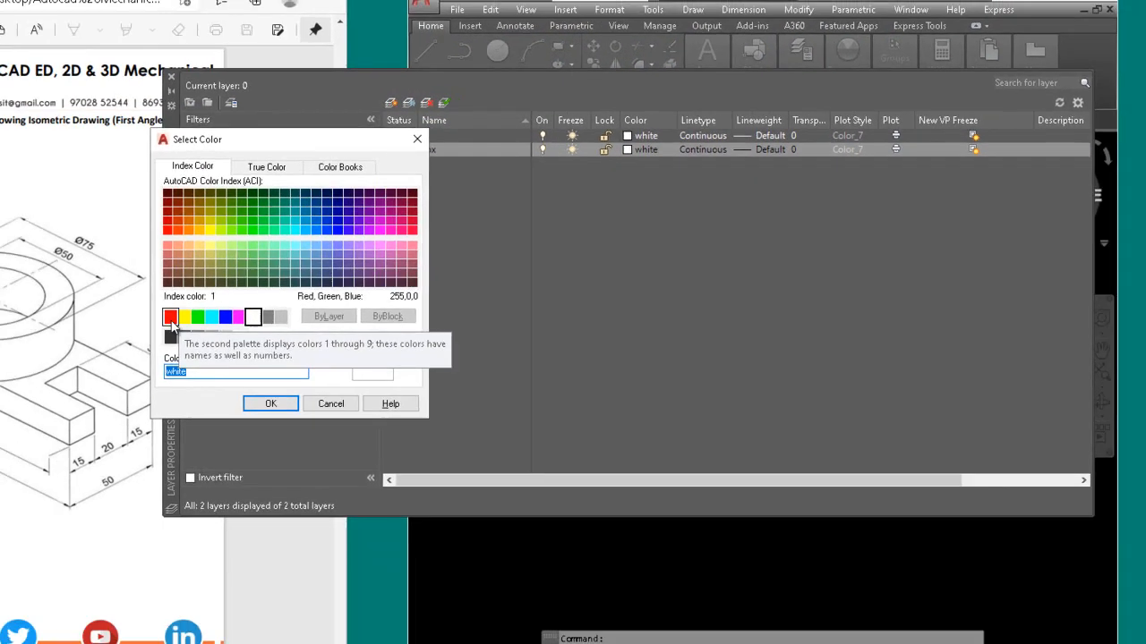
left_click(170, 318)
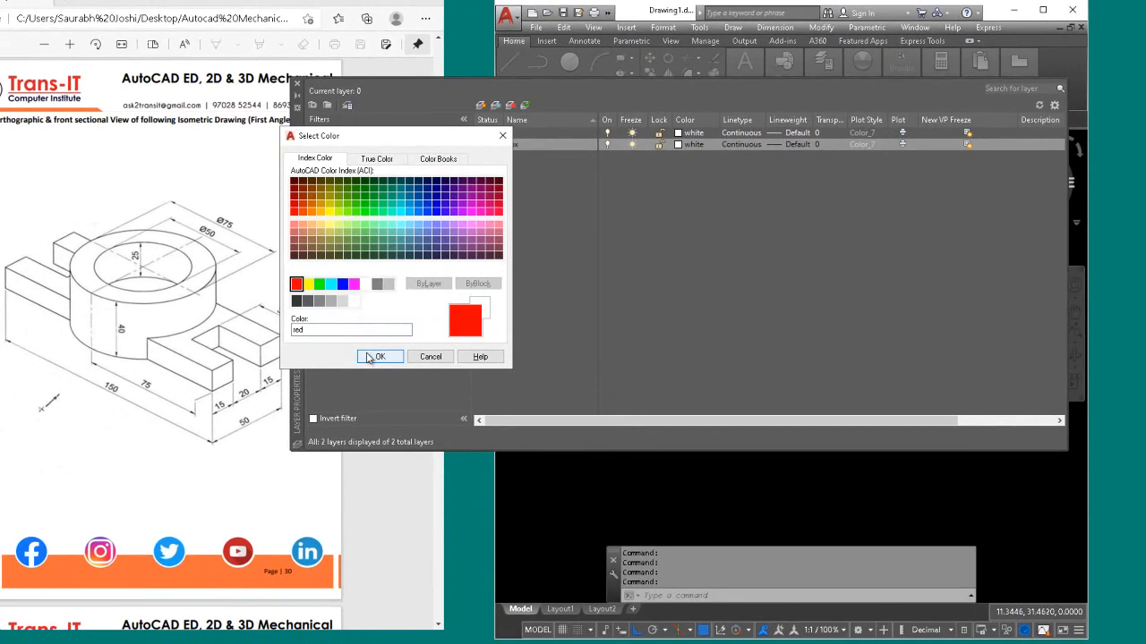
left_click(271, 404)
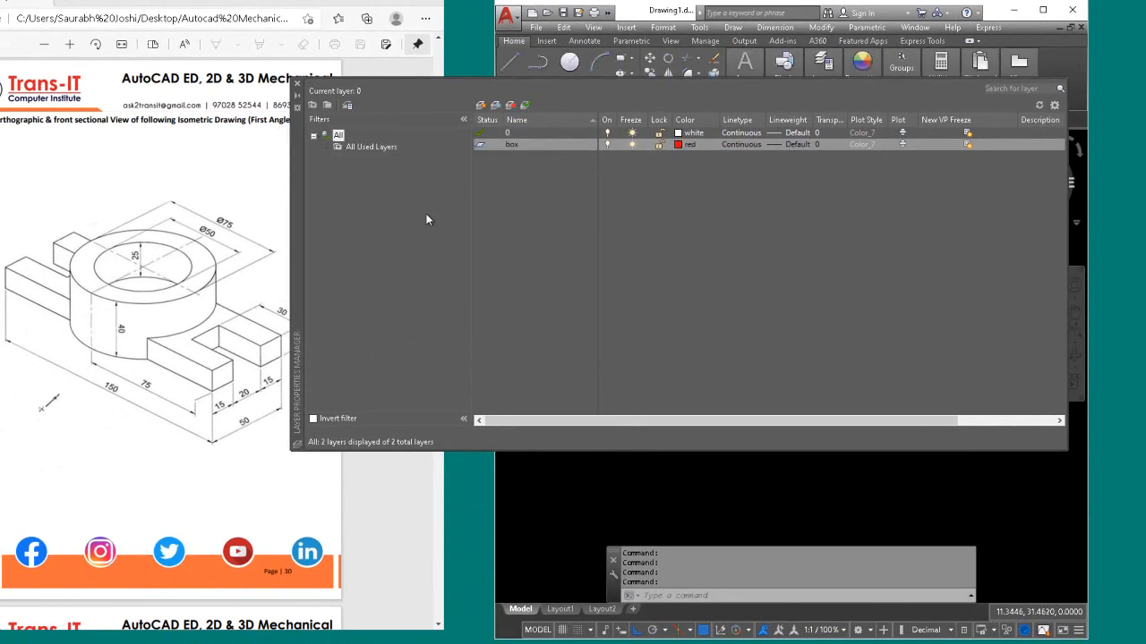
left_click(297, 83)
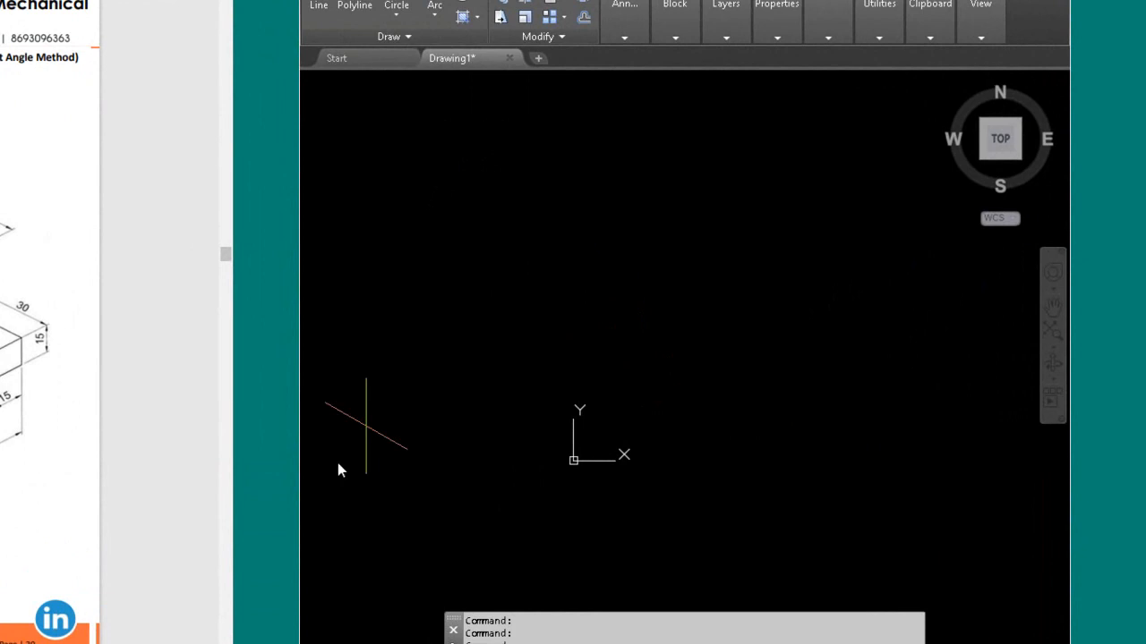
Step: Abandon the line started on layer 0 and make the box layer current
left_click(749, 450)
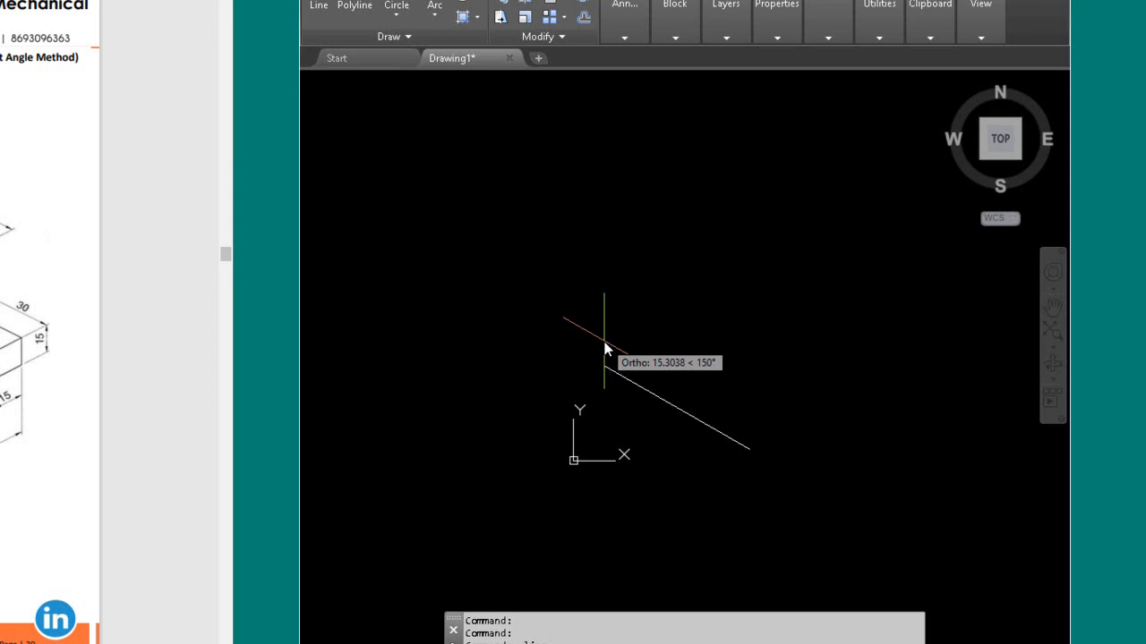
key("Escape")
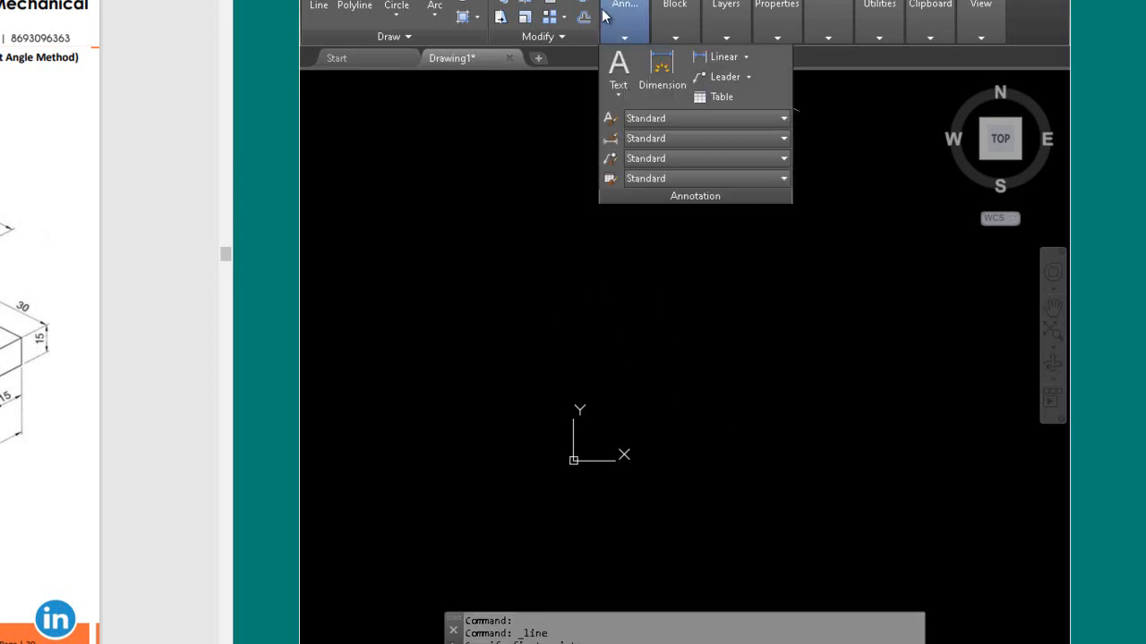
mouse_move(678, 30)
mouse_move(726, 27)
left_click(837, 55)
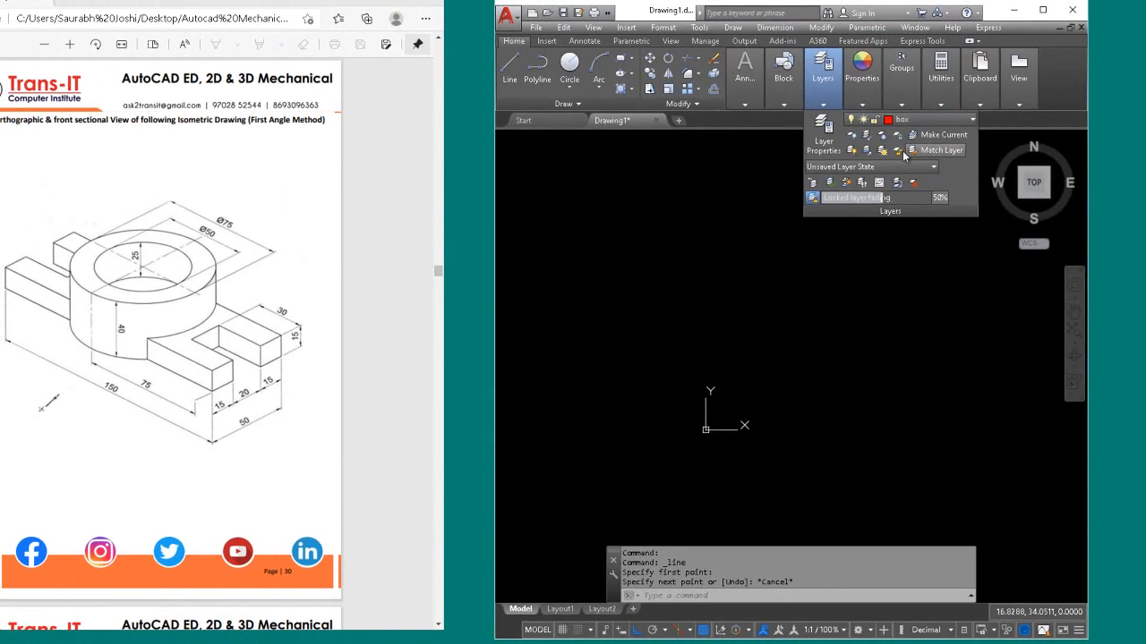
left_click(896, 138)
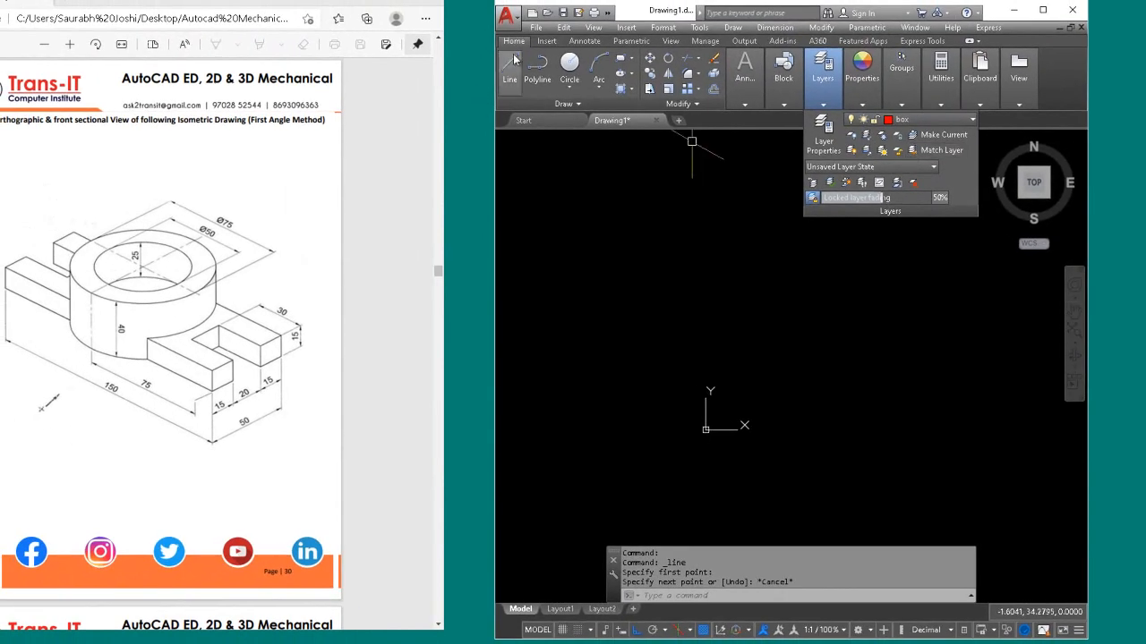
Step: Draw a 150-long line at 150° in the left isoplane with Ortho and Dynamic UCS on and the grid off
left_click(467, 44)
left_click(823, 438)
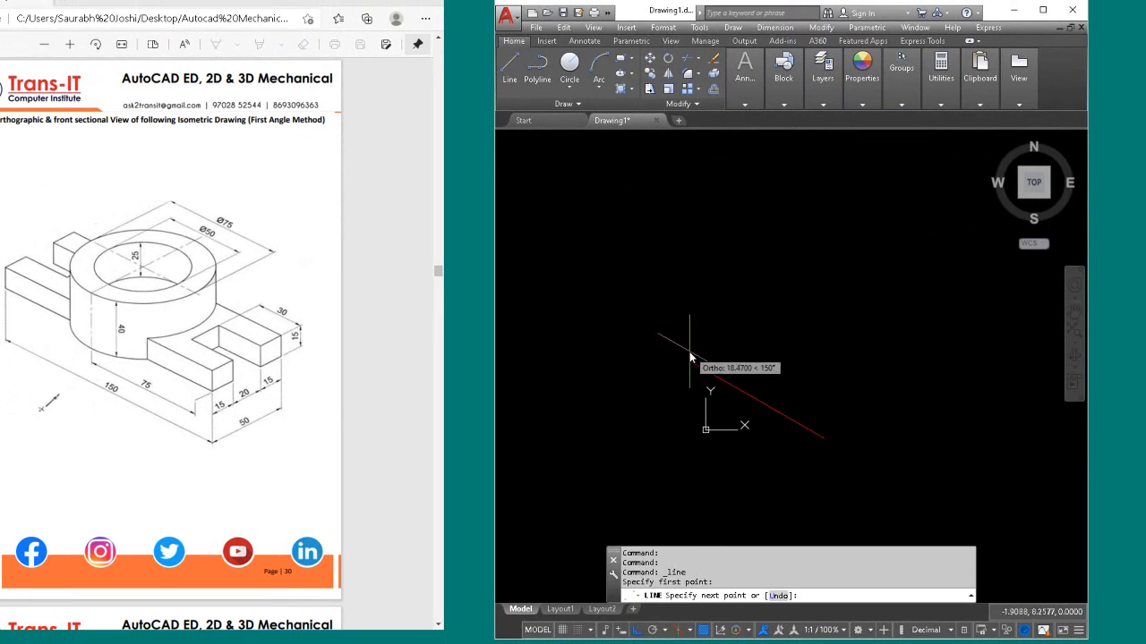
key("F6")
key("F6")
key("F7")
key("F7")
key("F8")
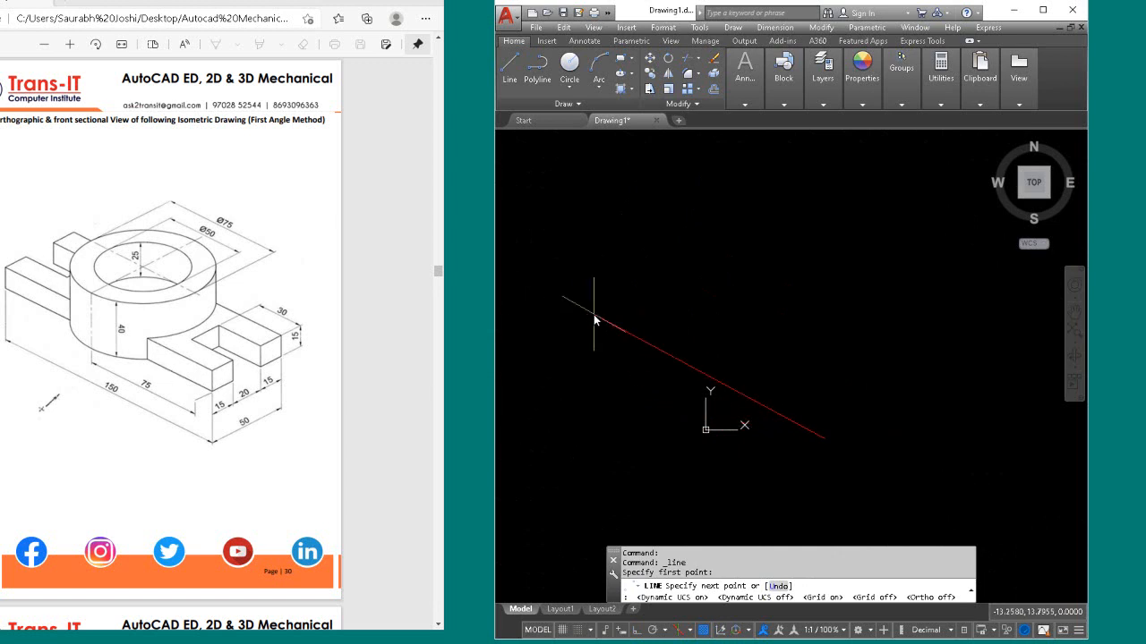
key("F6")
key("F7")
key("F7")
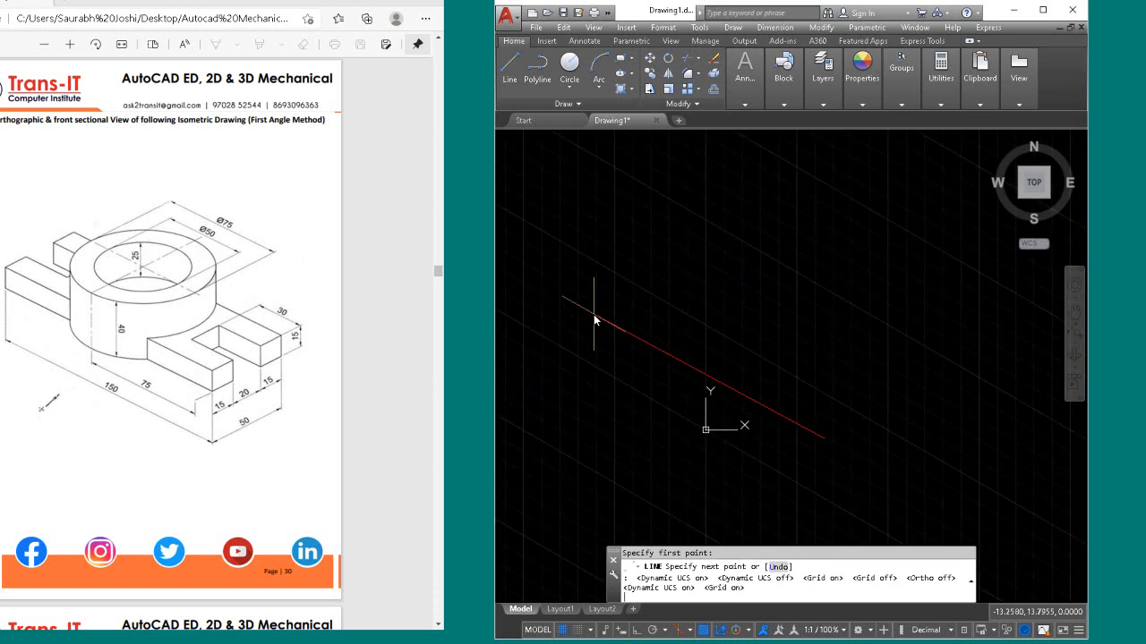
key("F8")
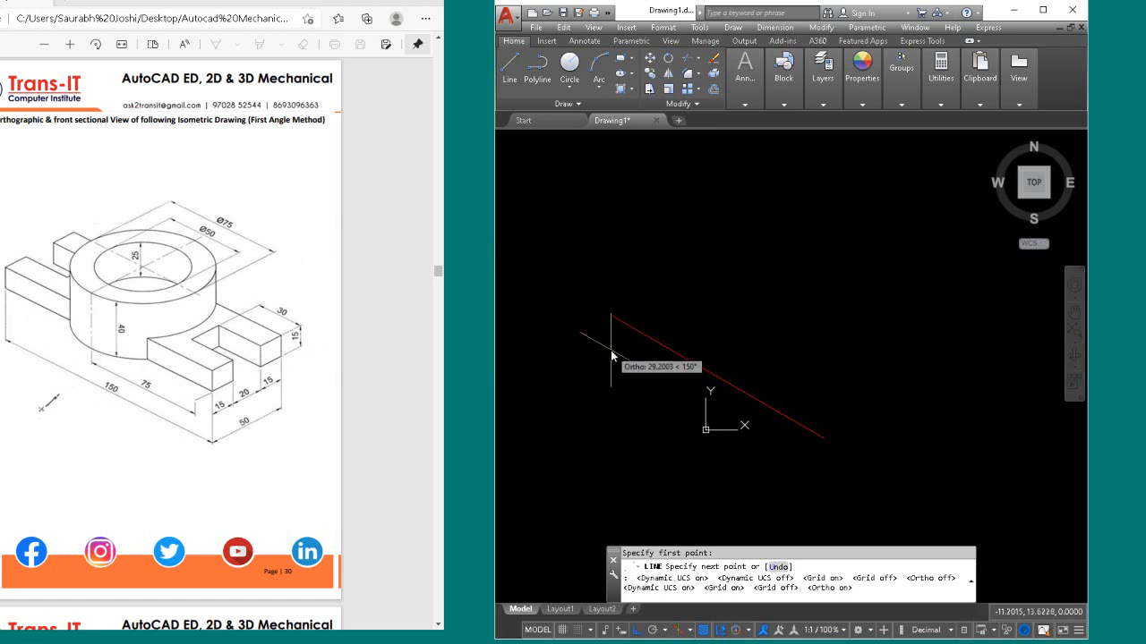
type("150")
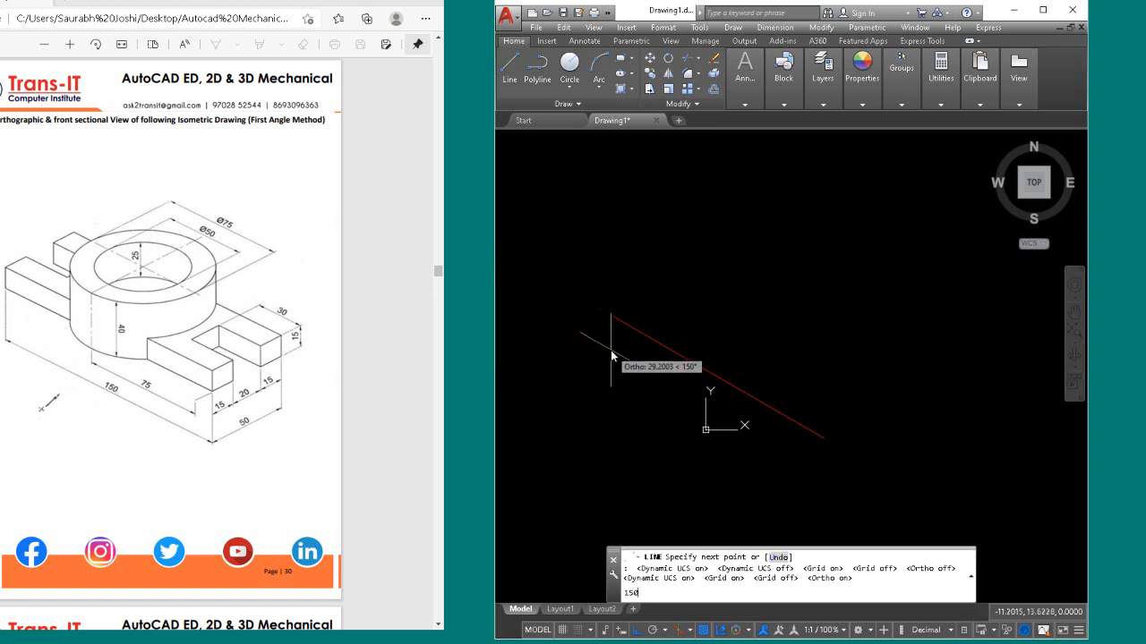
key("Return")
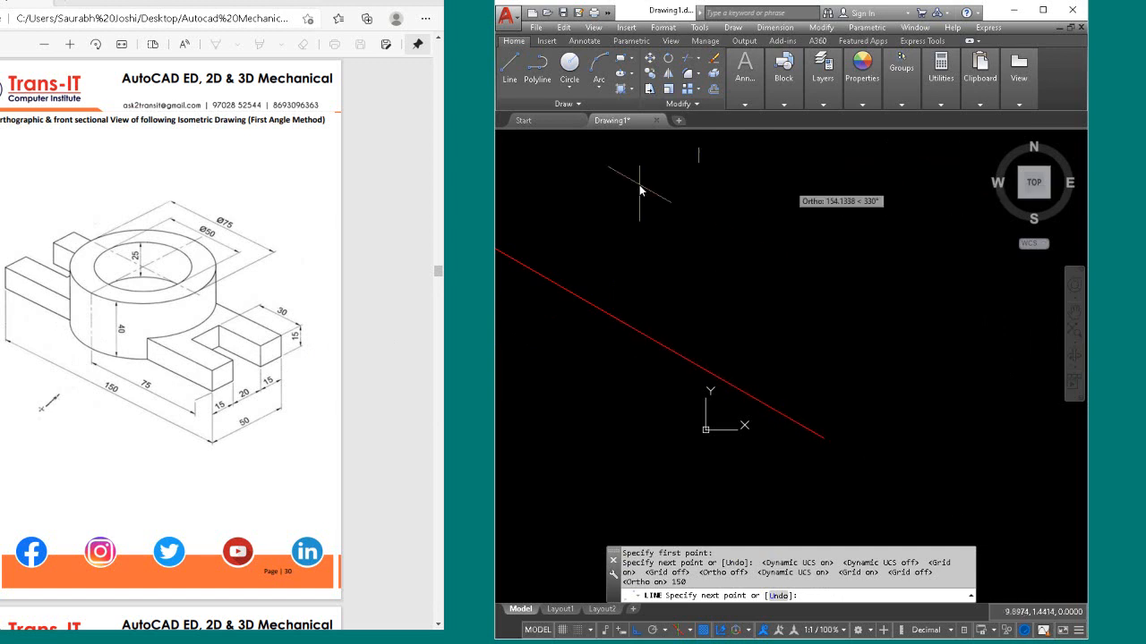
Step: Complete the box's left face from the 150-long line with a 40 vertical edge, a 150 parallel edge and a 40 closing edge
left_click(1035, 184)
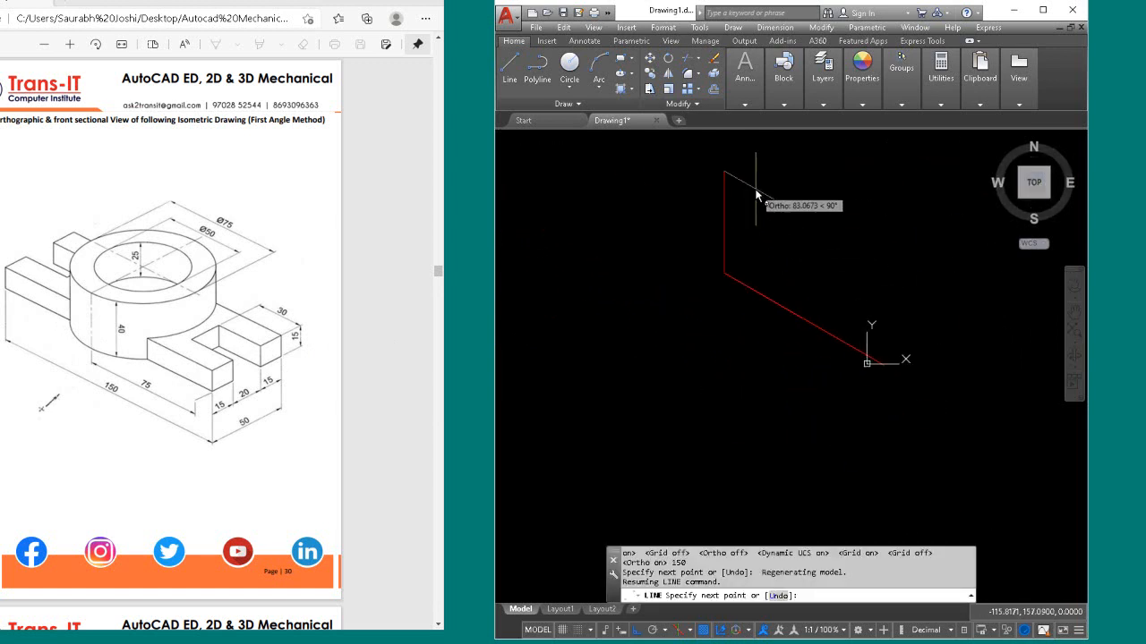
type("40")
key("Return")
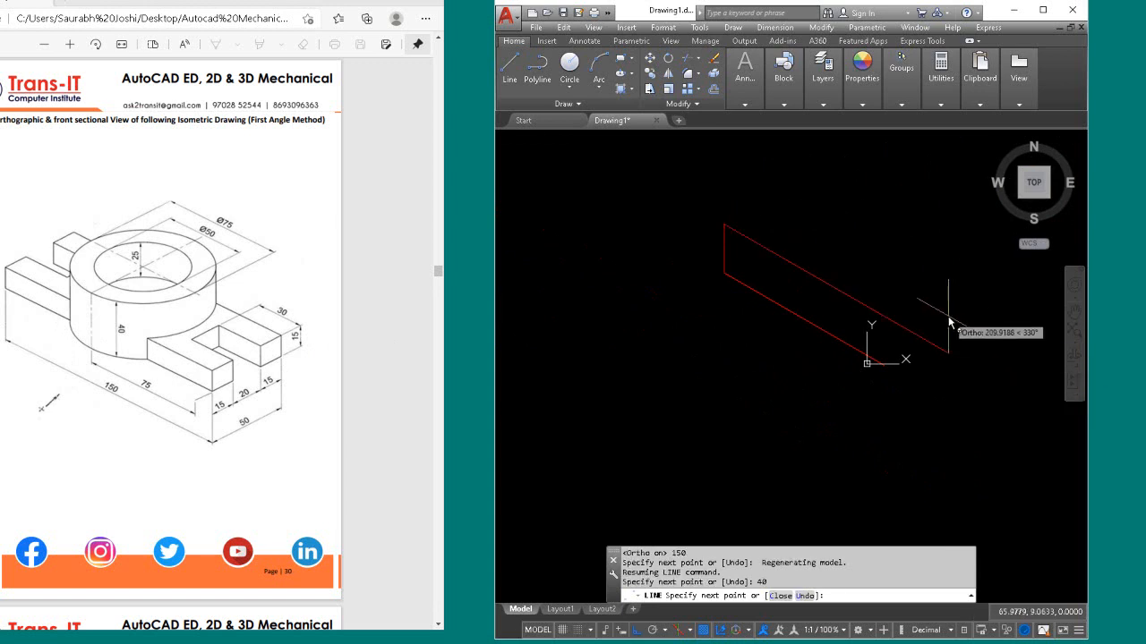
type("150")
key("Return")
type("40")
key("Return")
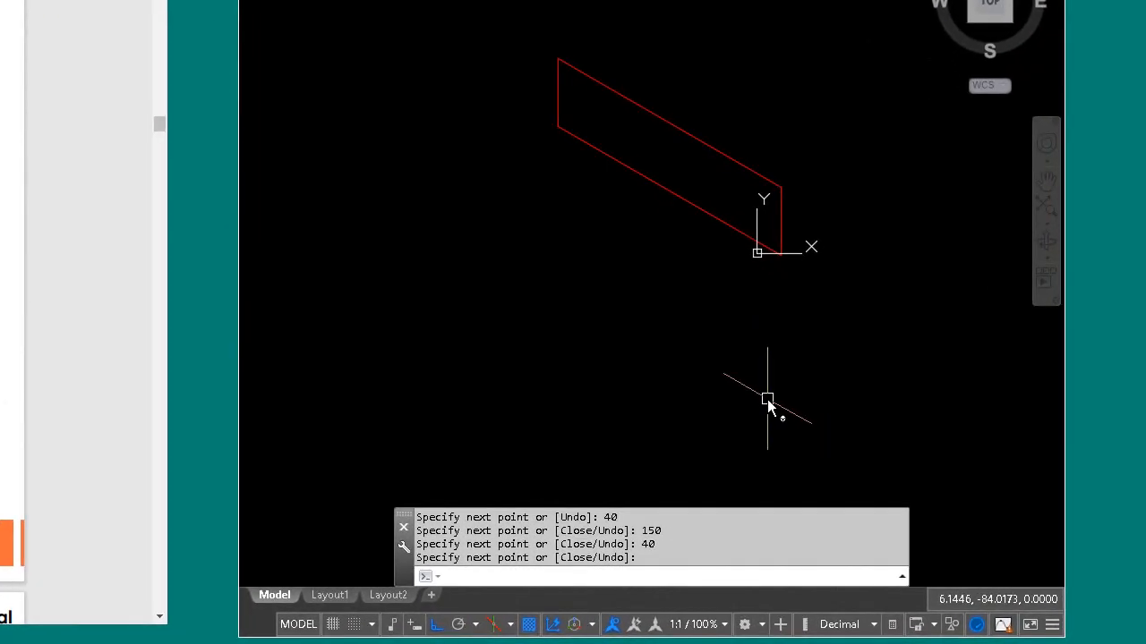
key("Return")
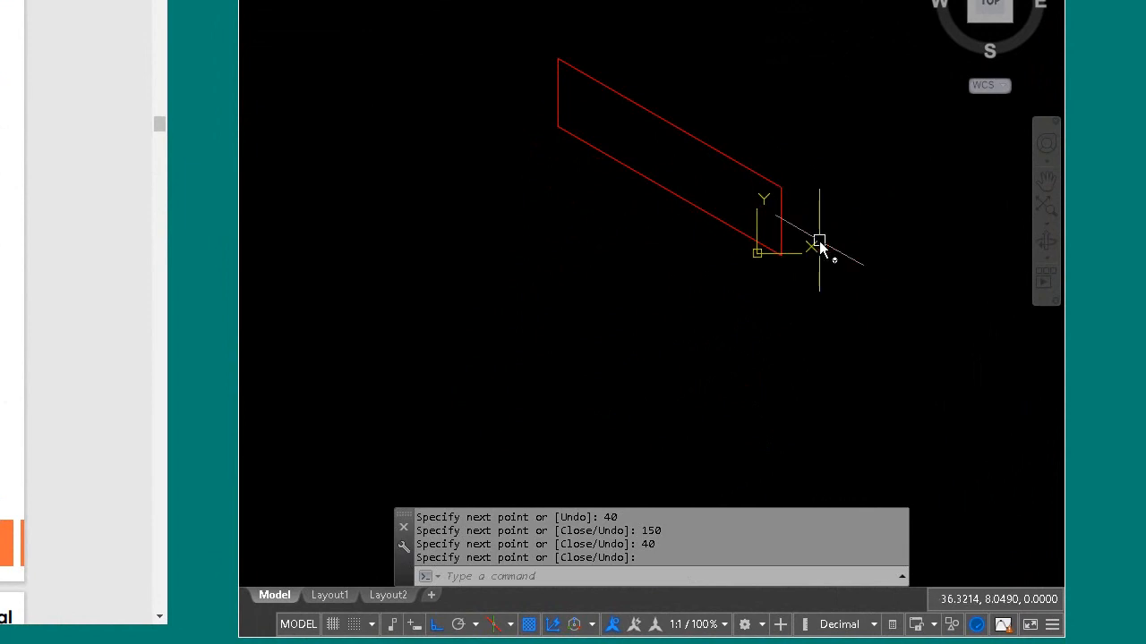
Step: Draw the box's right face in the right isoplane from the lower front corner, with edges of 75, 40 and 75
key("F4")
key("F4")
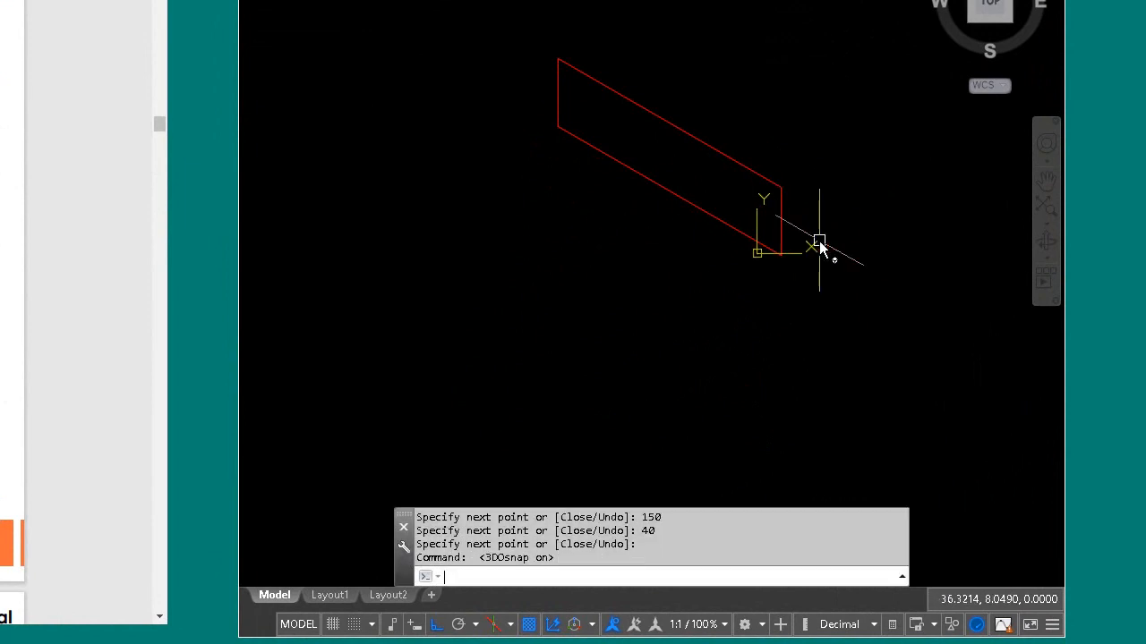
key("F5")
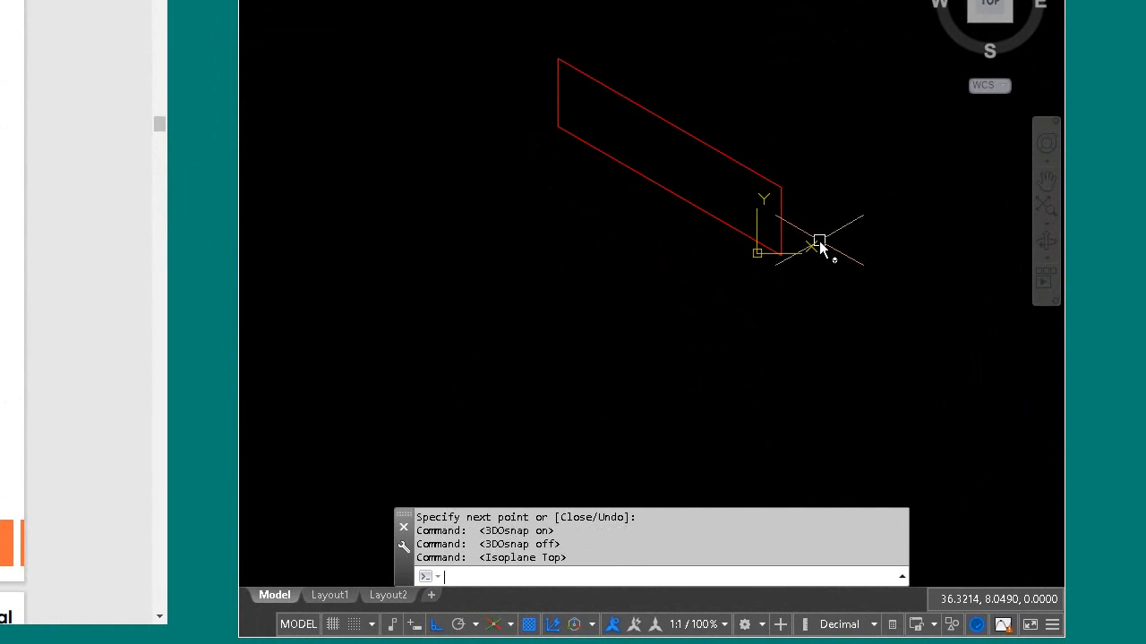
key("F5")
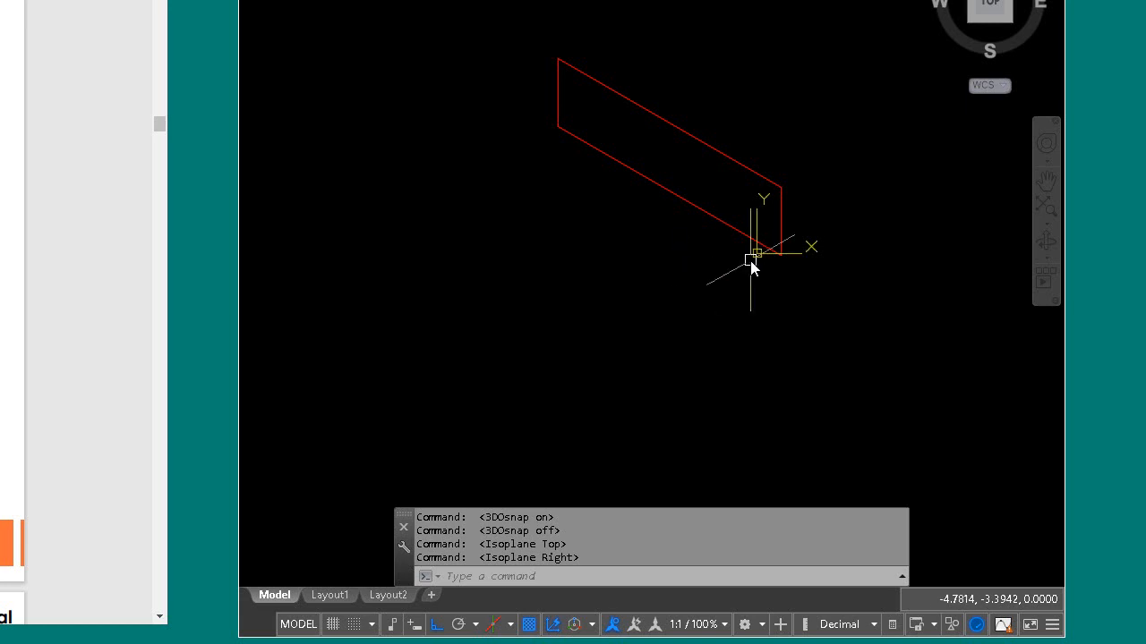
type("1")
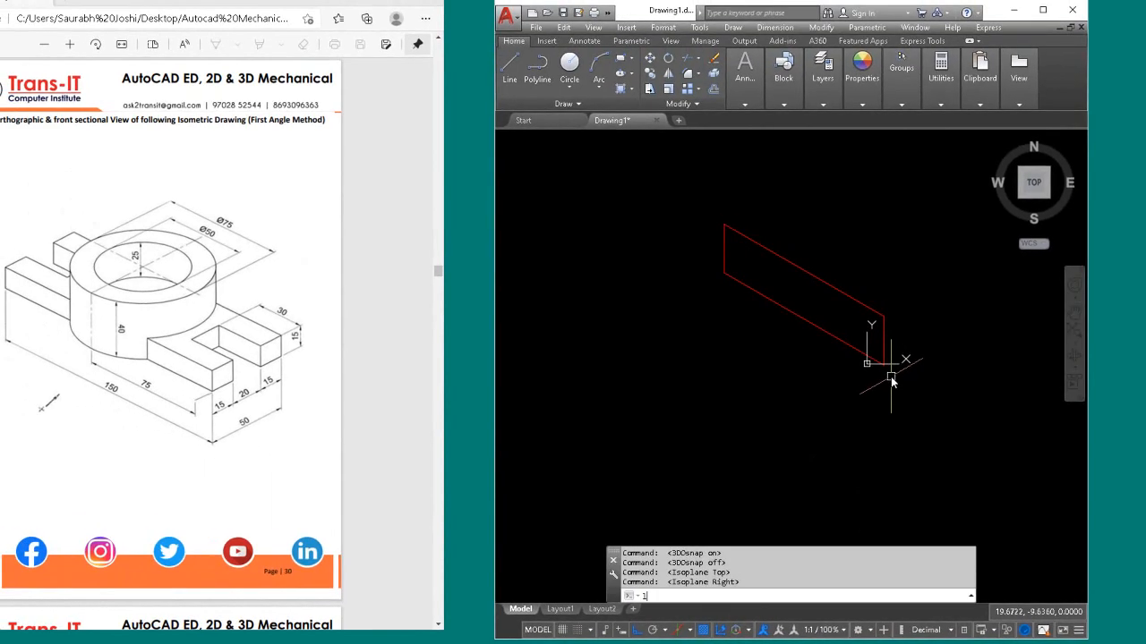
key("Return")
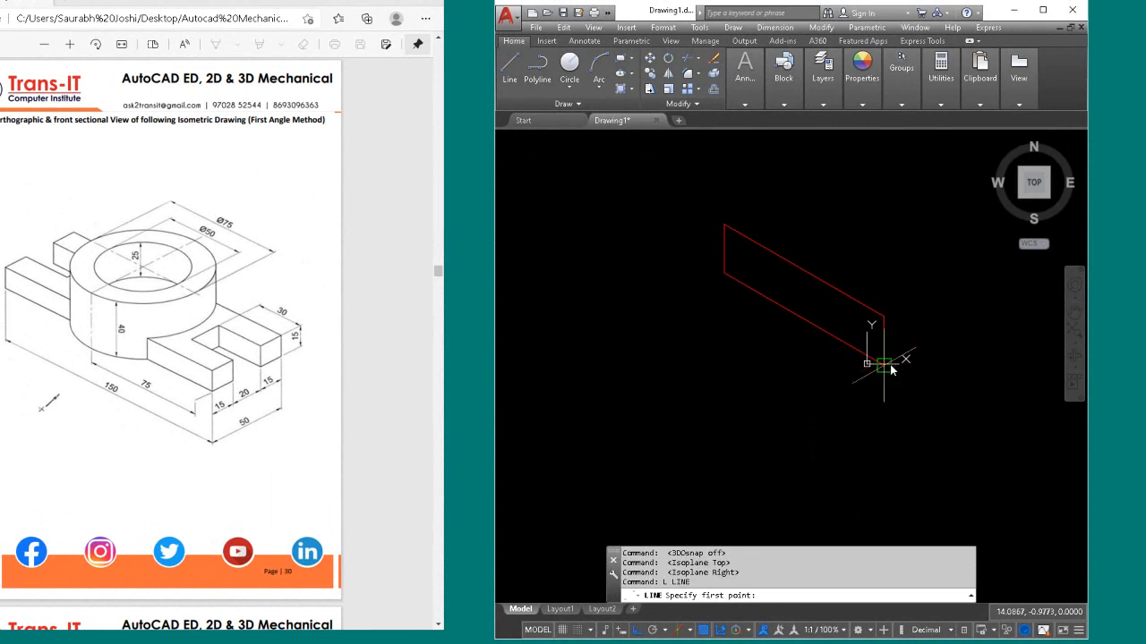
left_click(889, 367)
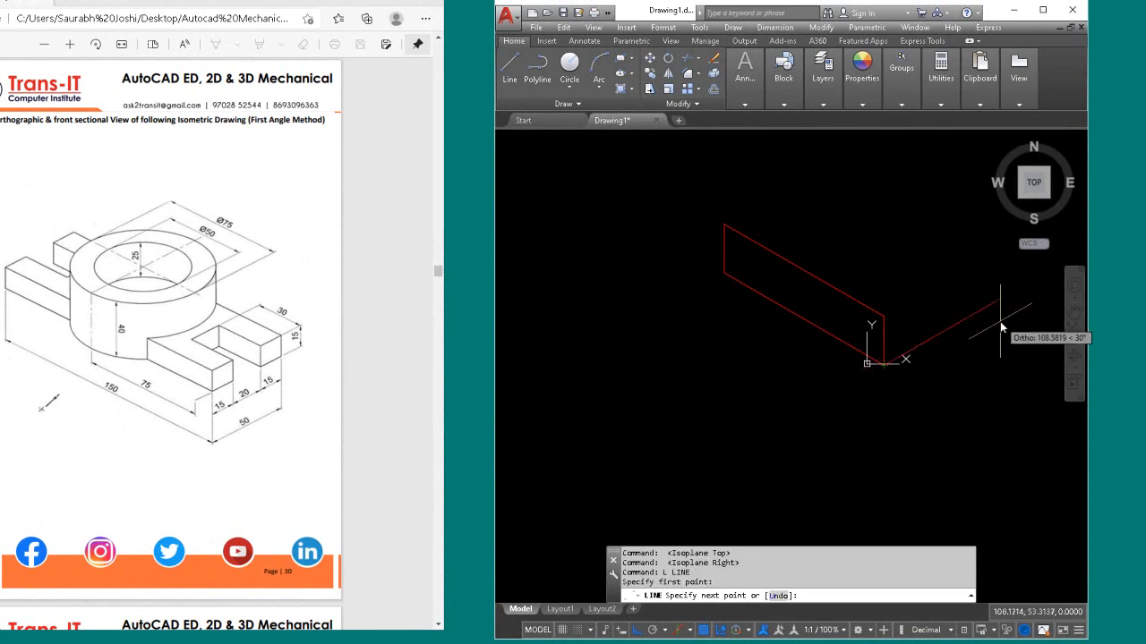
type("75")
key("Return")
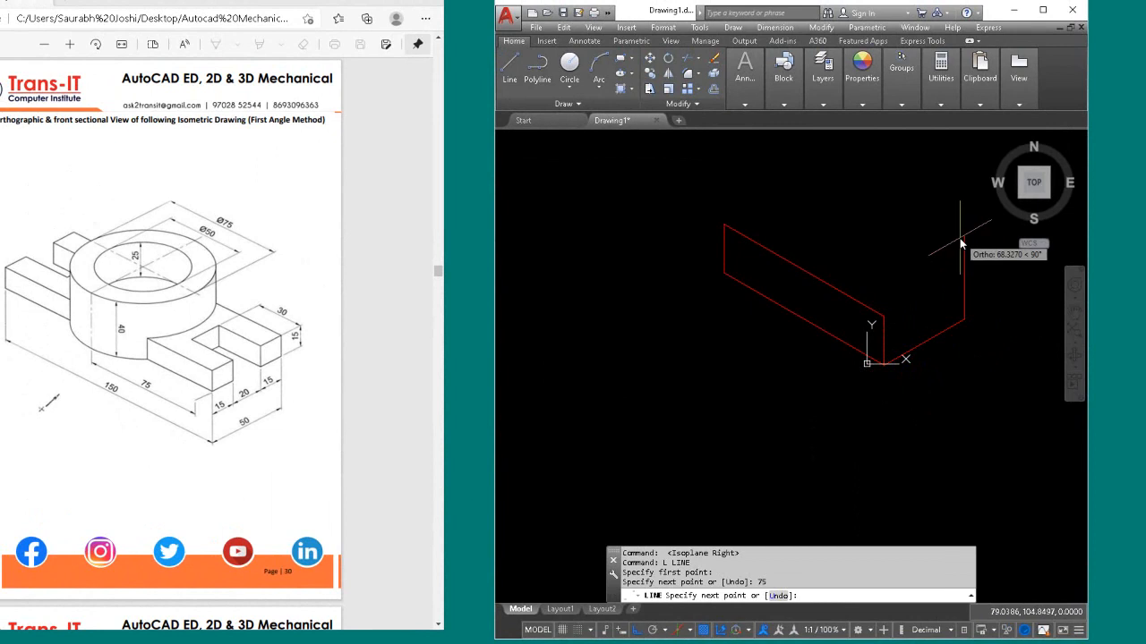
type("40")
key("Return")
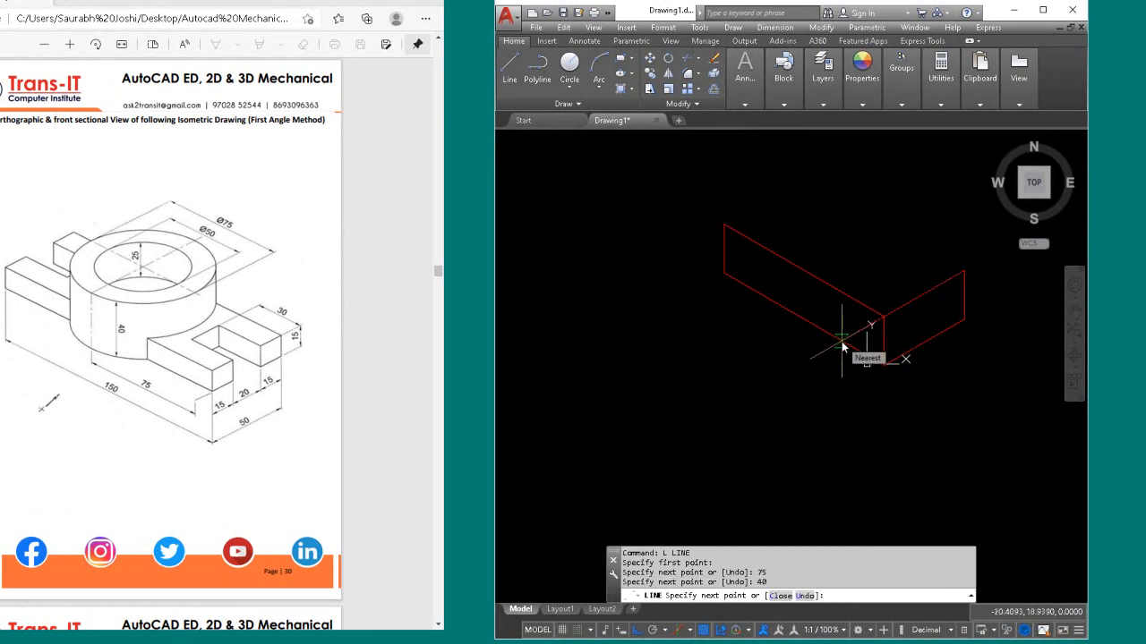
type("75")
key("Return")
key("Return")
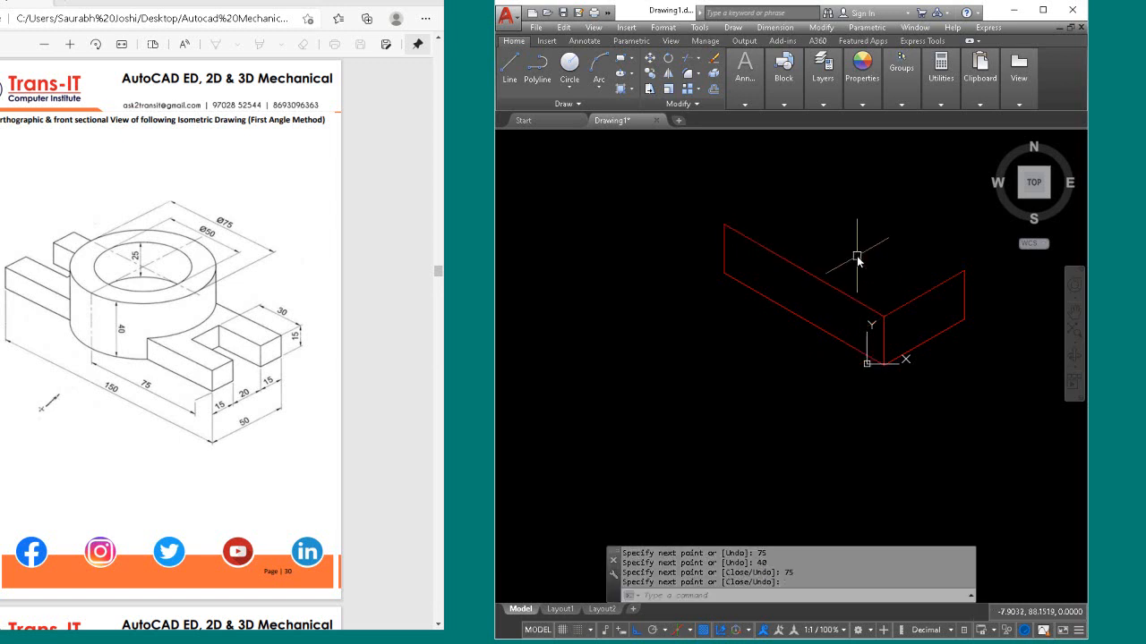
Step: Close the box's top face in the top isoplane with a 150-long back edge and a line to the far left corner
key("F5")
key("F5")
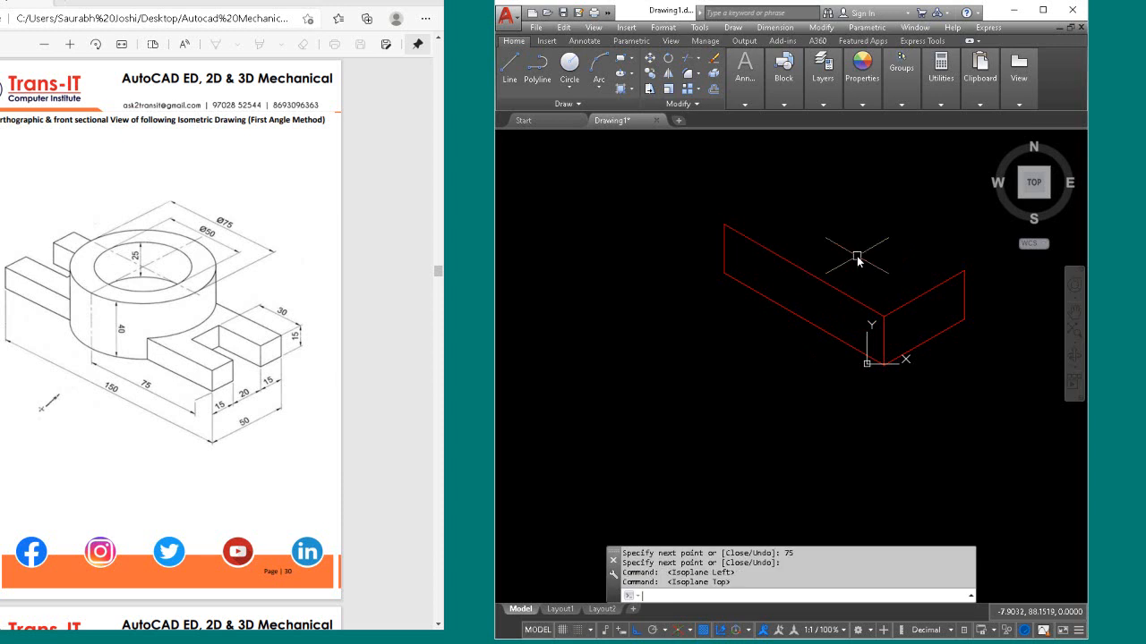
left_click(515, 67)
left_click(963, 270)
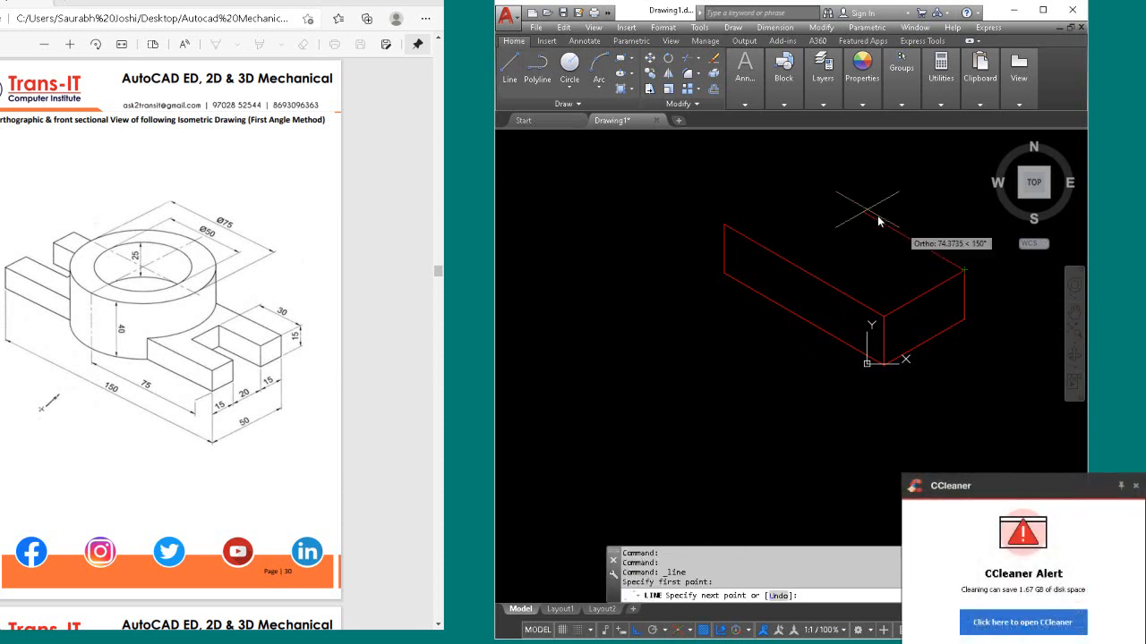
type("150")
key("Return")
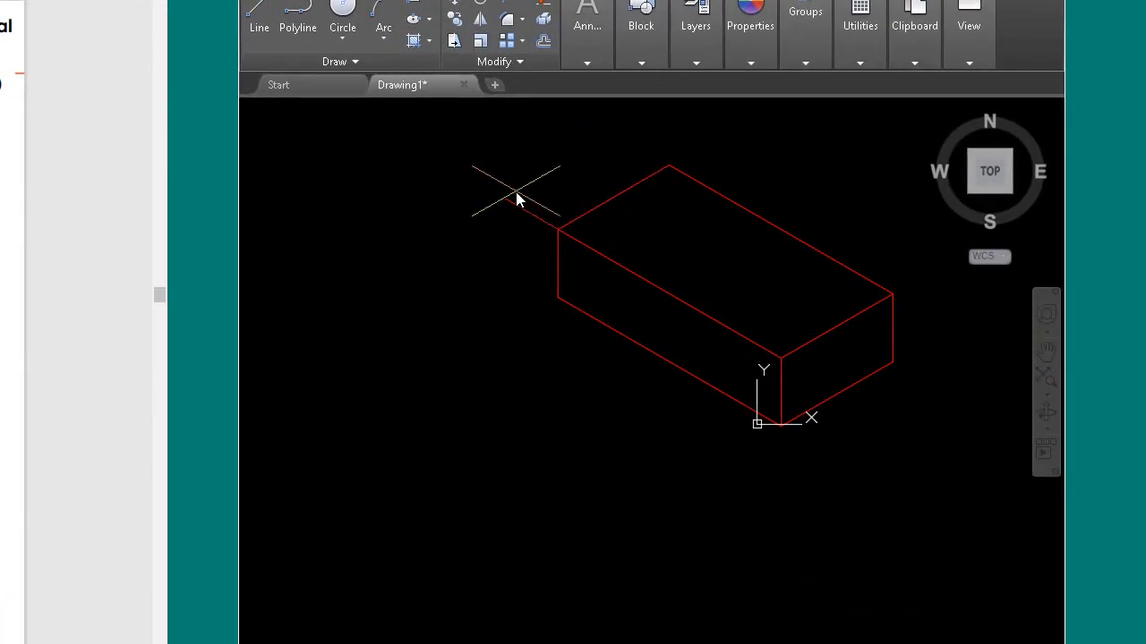
key("Escape")
Step: Move the UCS origin away from the box's front corner to the empty area below and left of it
left_click(757, 424)
left_click(757, 424)
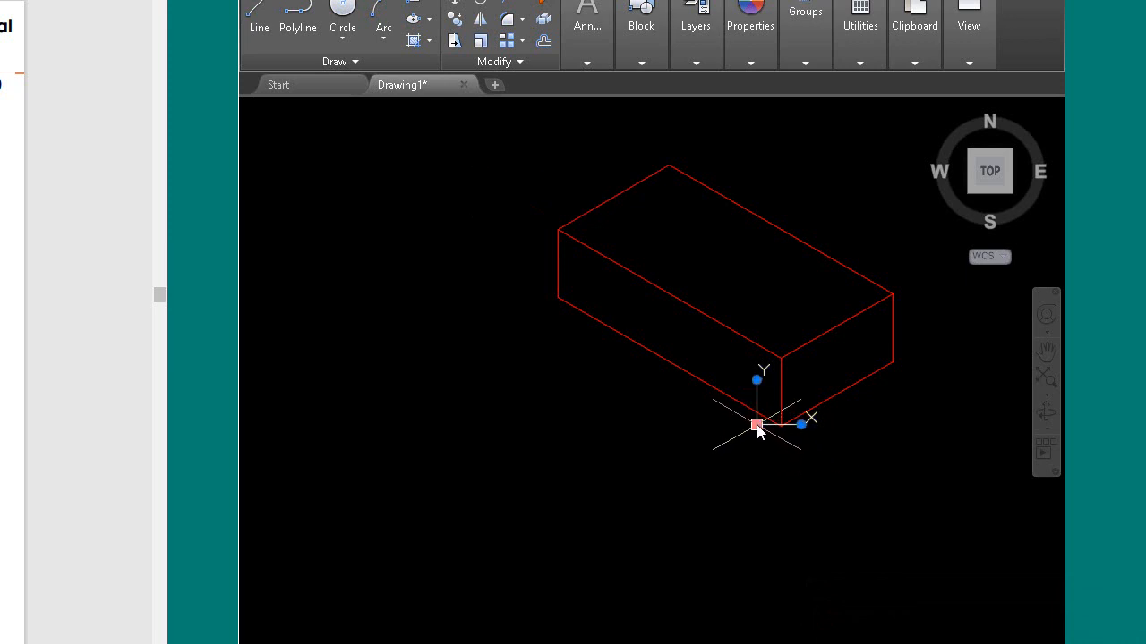
left_click(376, 622)
key("Escape")
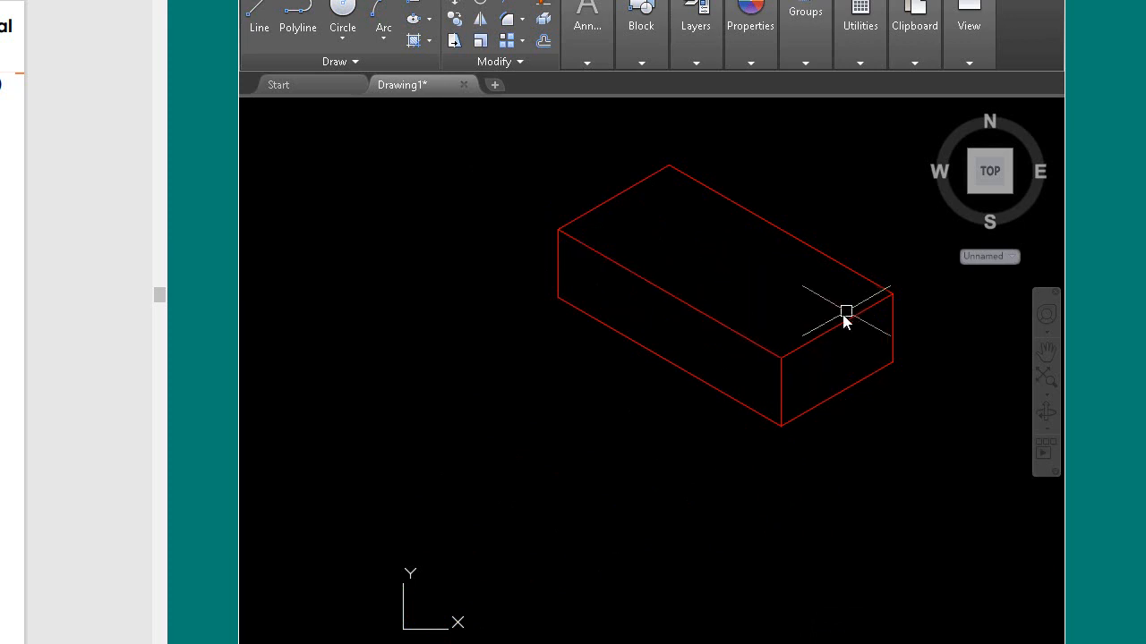
Step: Lock the box layer and make layer 0 current
mouse_move(868, 304)
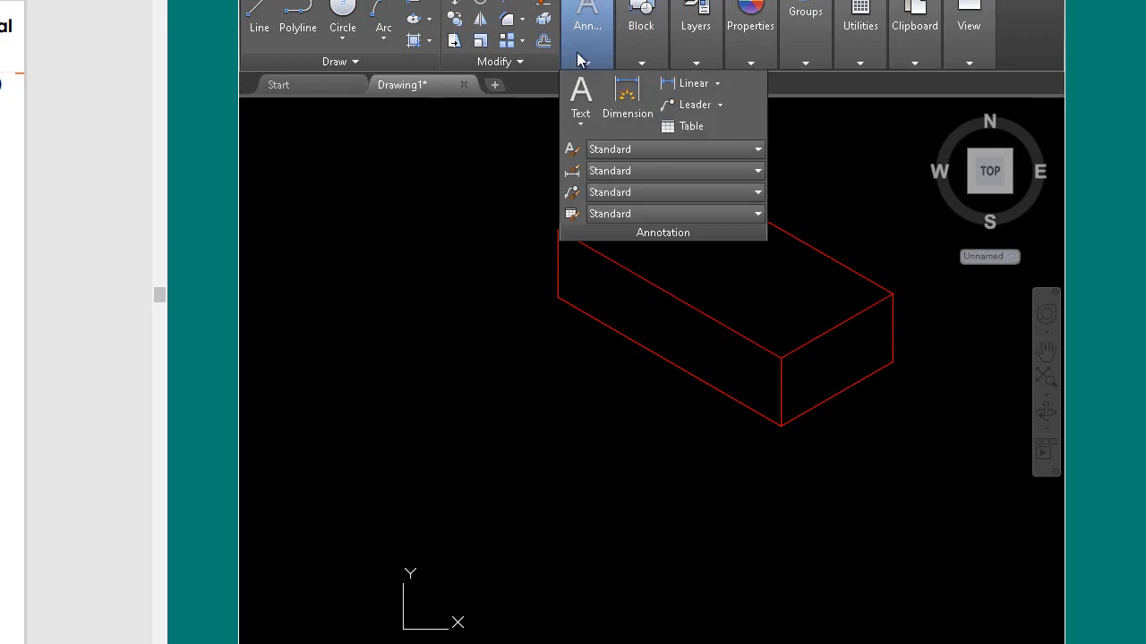
mouse_move(693, 68)
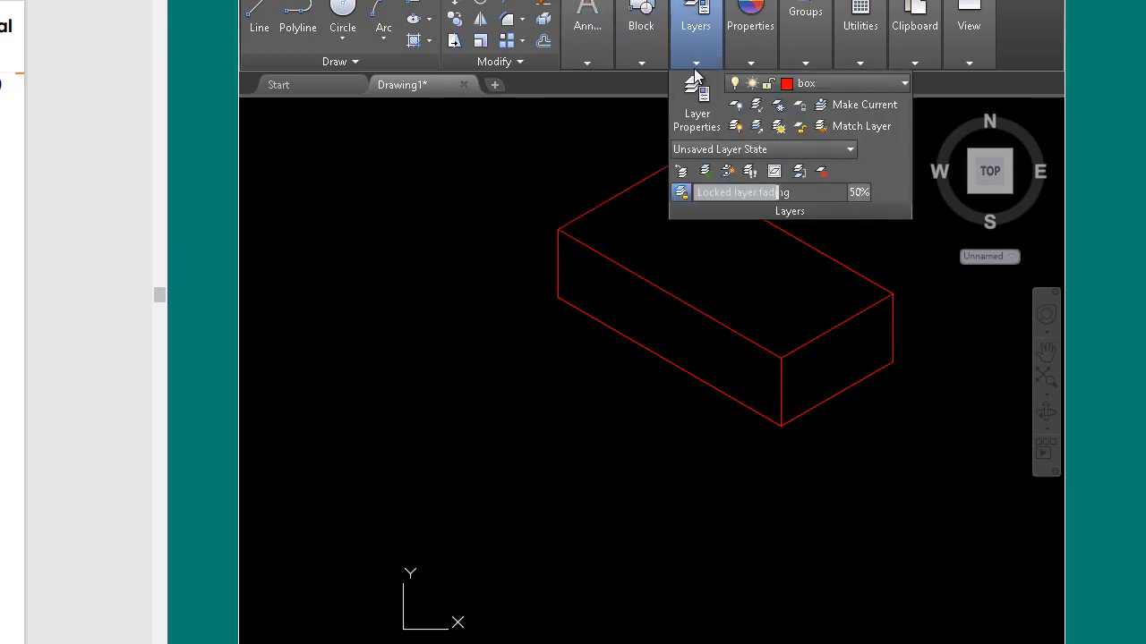
left_click(814, 88)
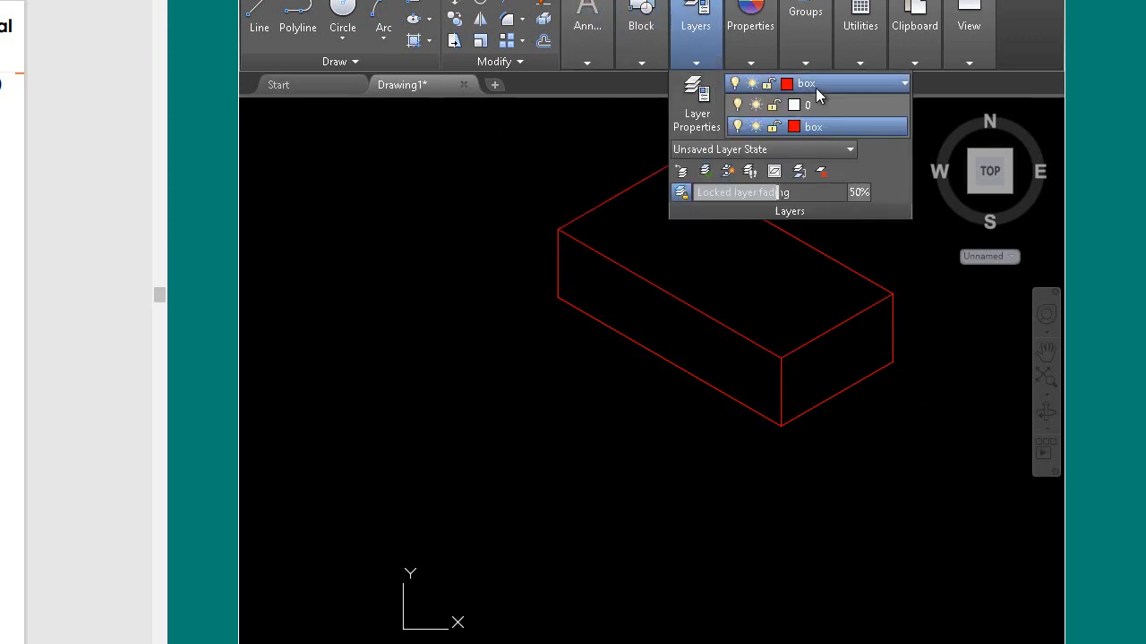
left_click(775, 127)
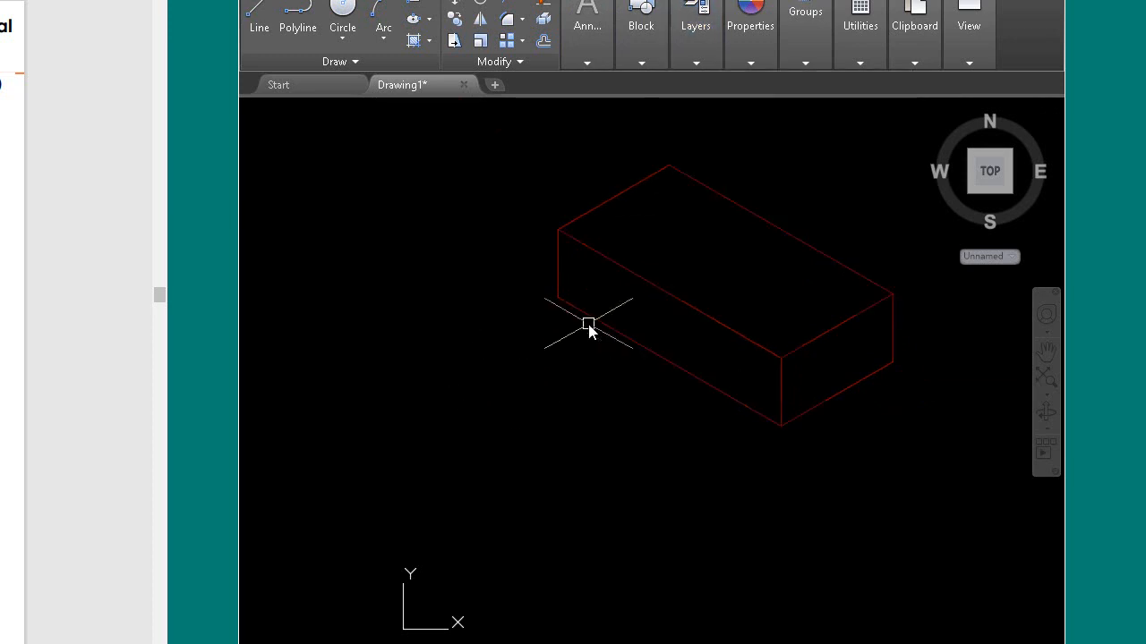
mouse_move(709, 47)
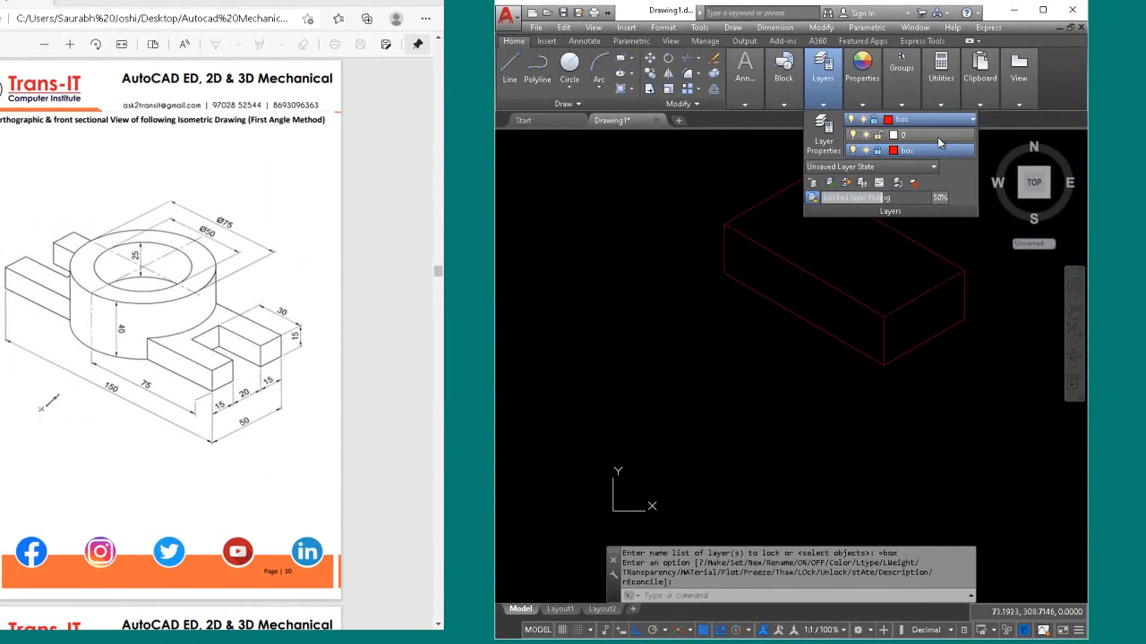
Step: Draw a 10-long line in the right isoplane from the midpoint of the right face's lower edge toward the front corner
left_click(510, 67)
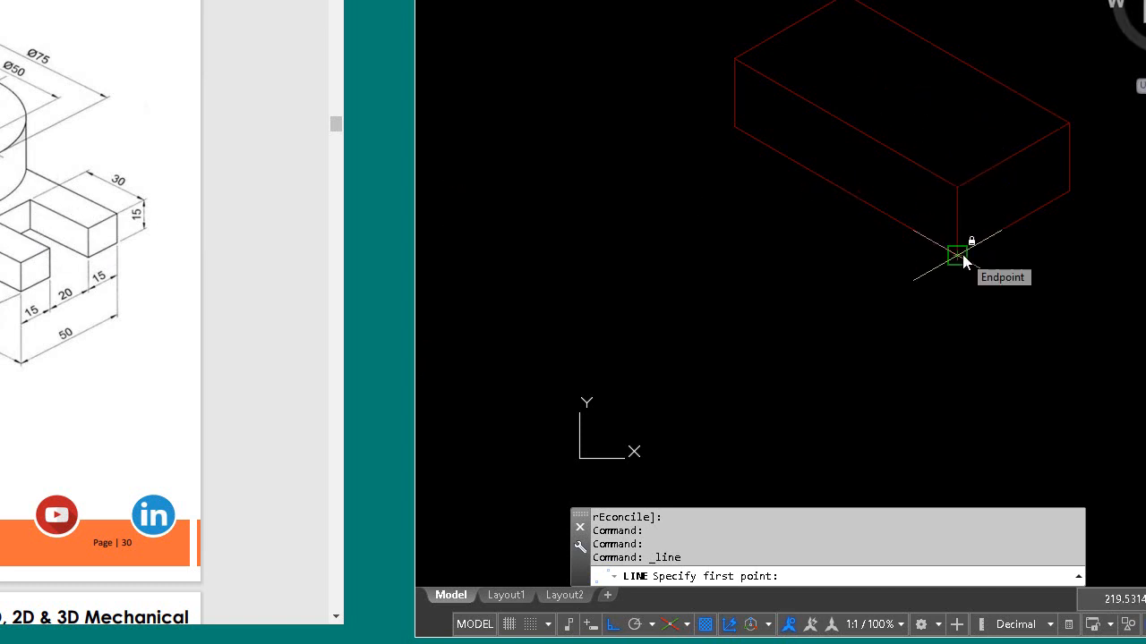
key("F5")
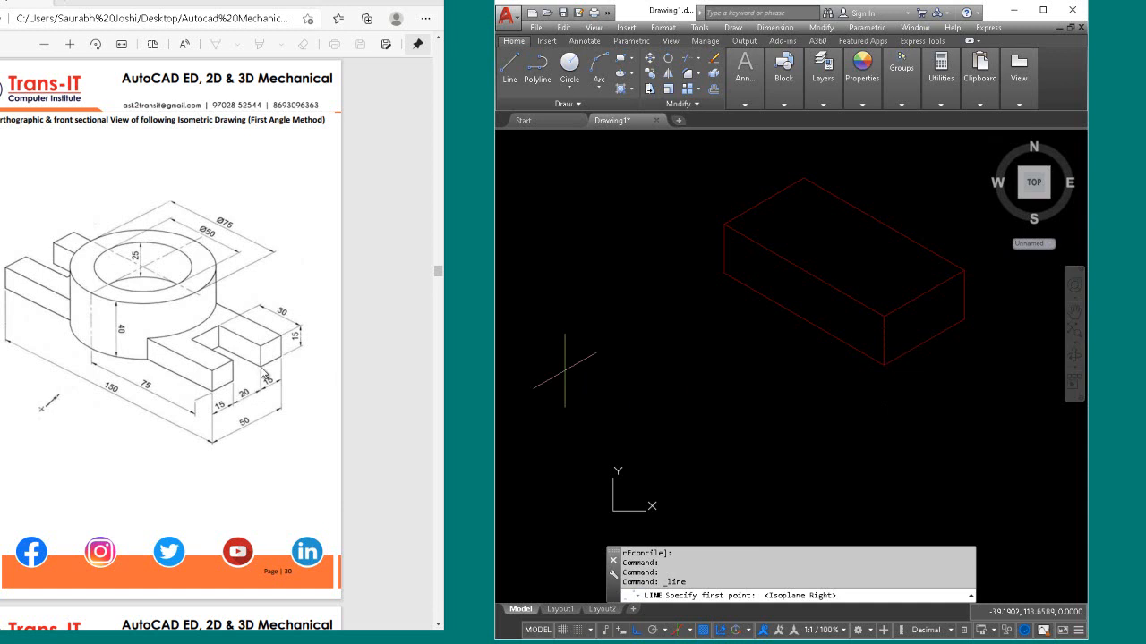
left_click(931, 344)
scroll(910, 359, "up", 4)
scroll(910, 358, "down", 4)
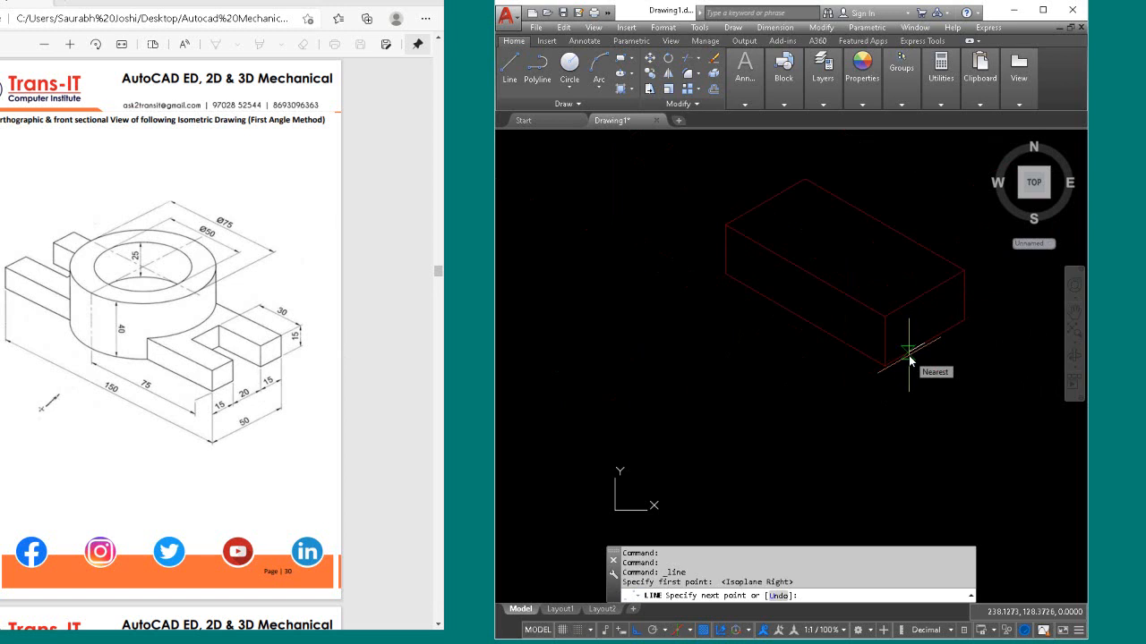
type("10")
key("Return")
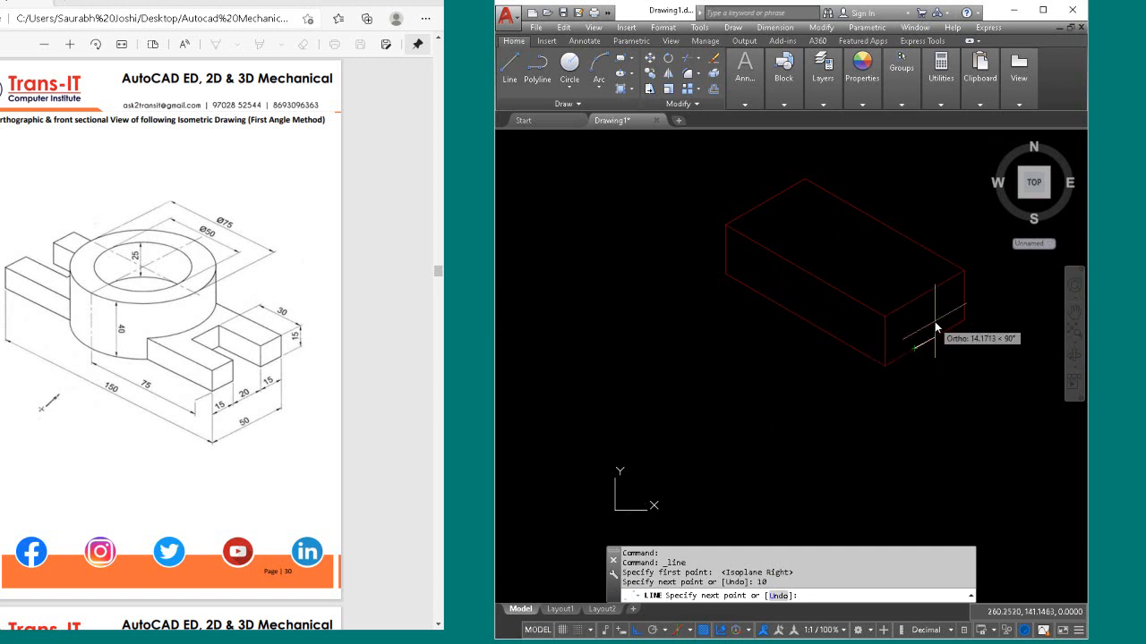
Step: Continue from the 10-long line with four 15-long segments forming a 15 by 15 isometric square on the right face
type("15")
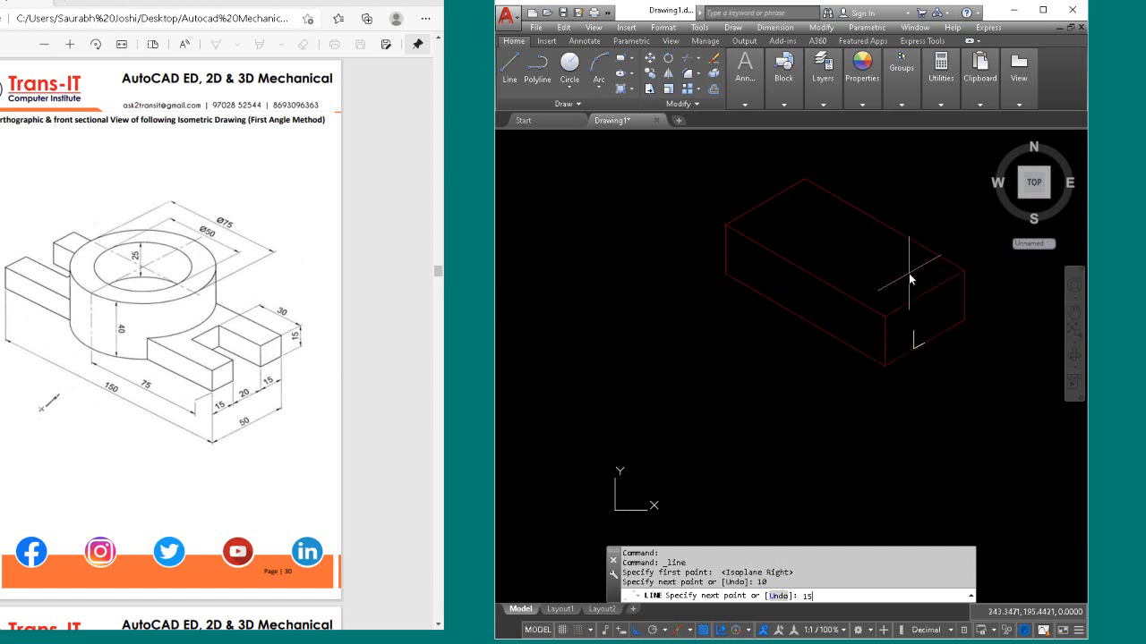
key("Return")
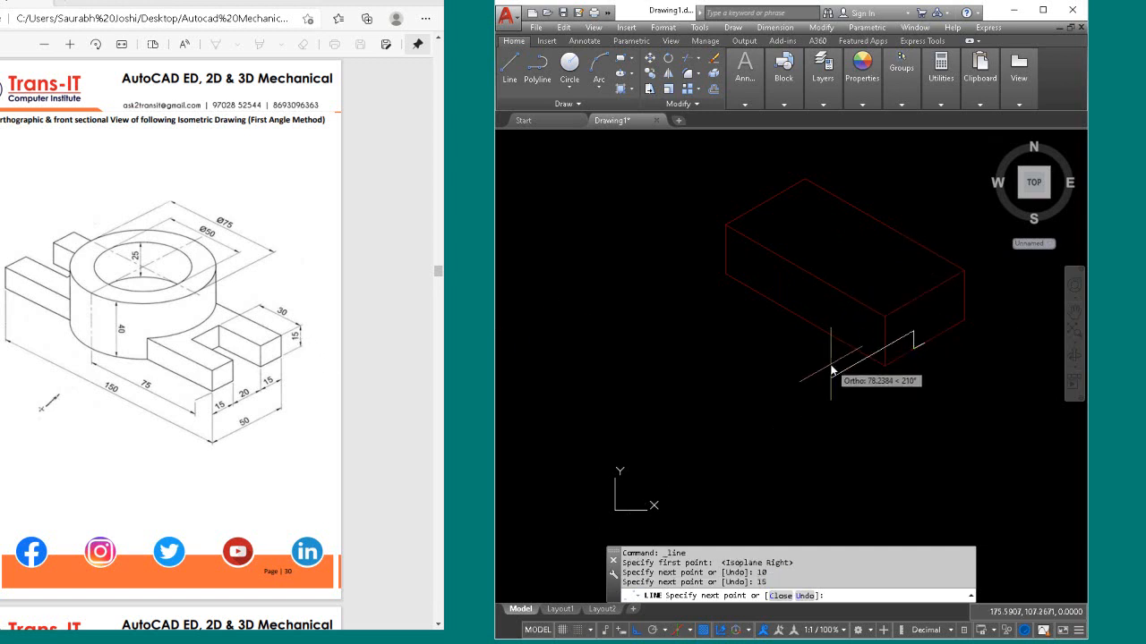
type("15")
key("Return")
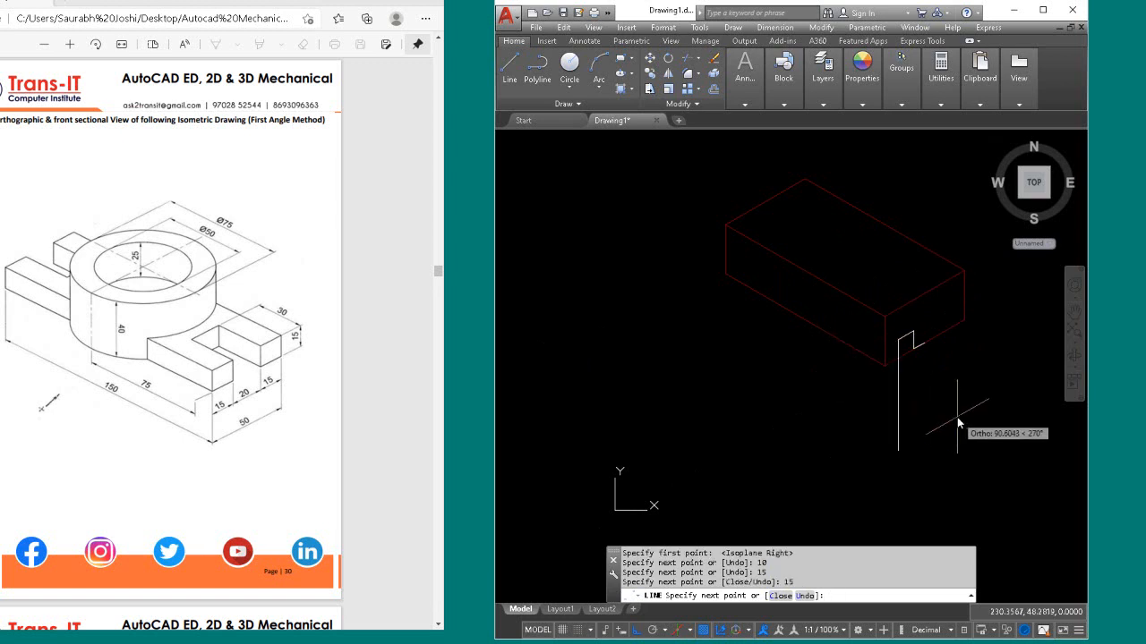
type("15")
key("Return")
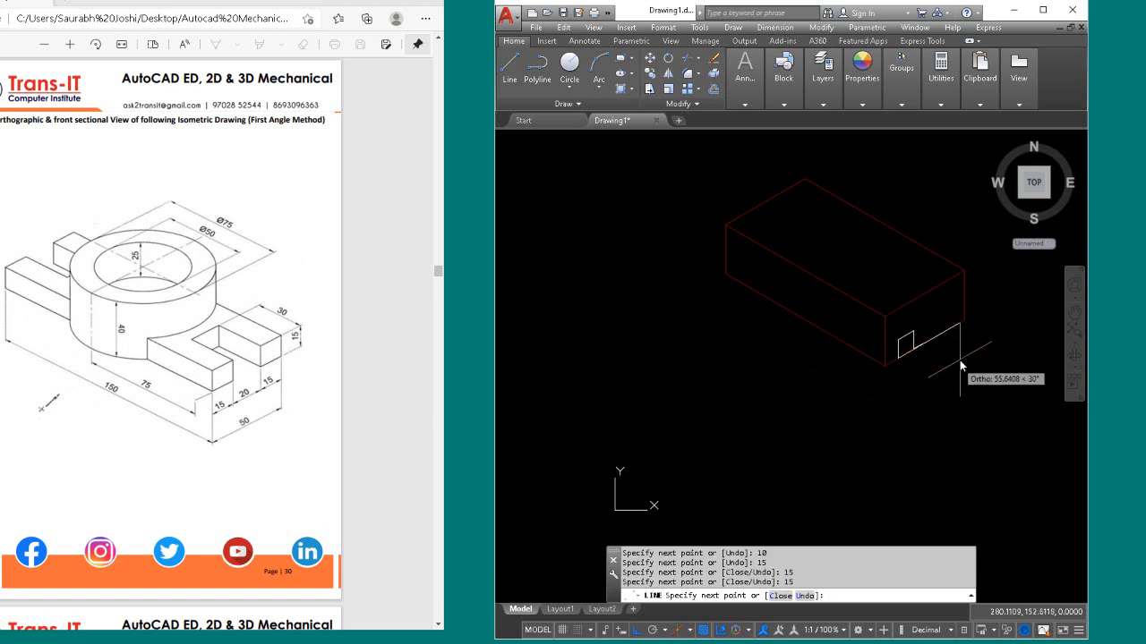
type("1")
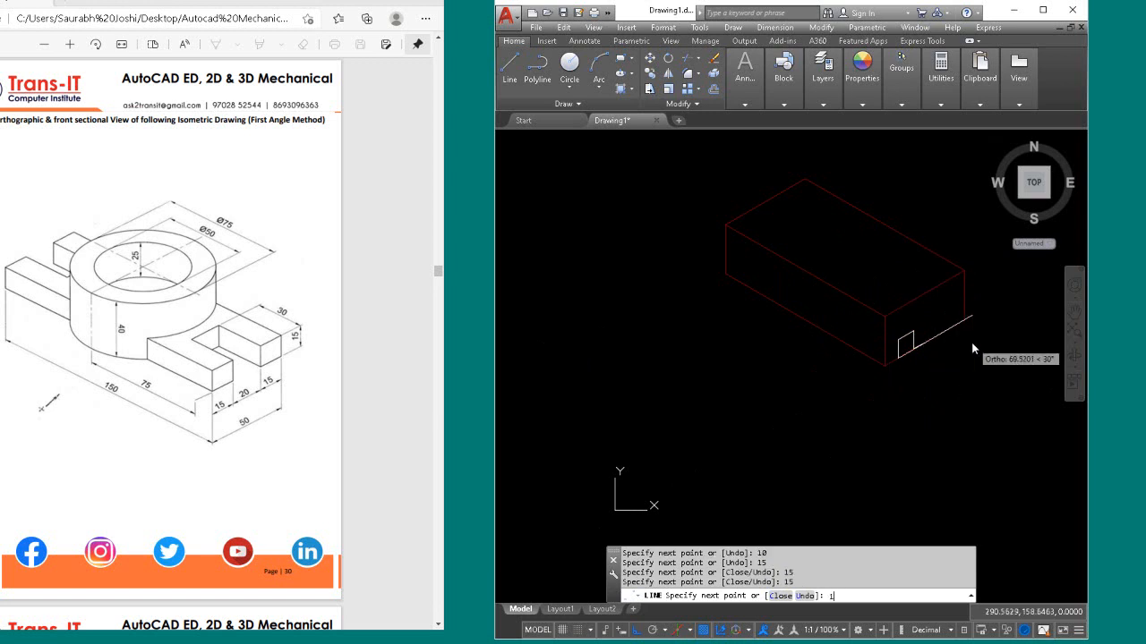
type("5")
key("Return")
key("Return")
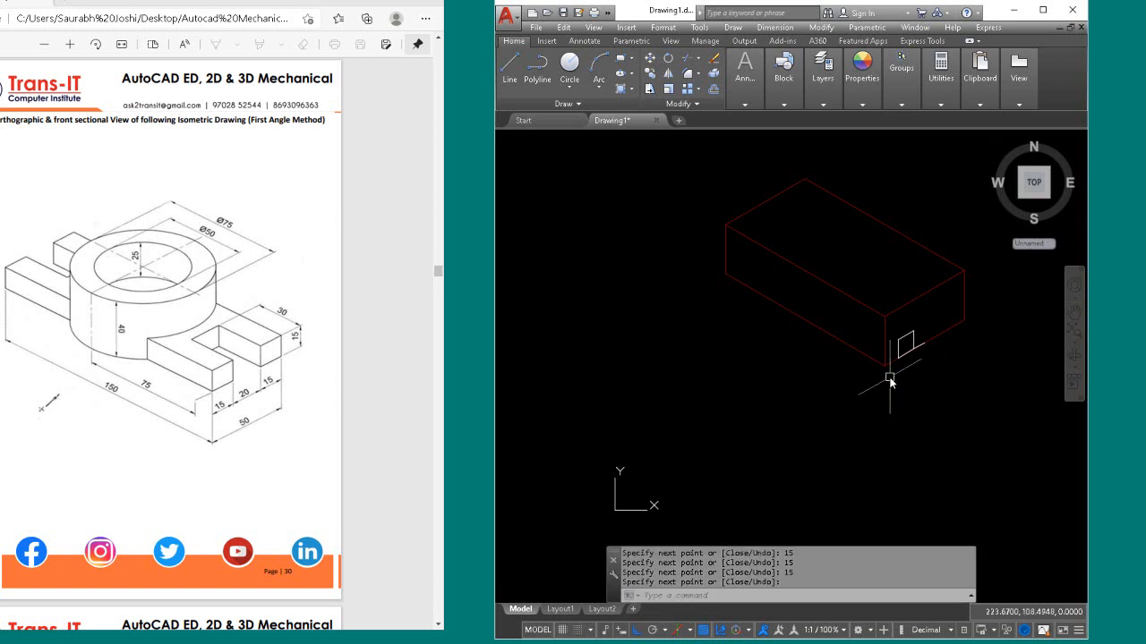
Step: Copy the 15 by 15 isometric square 35 units along the right face's lower edge toward the back corner
left_click(889, 379)
left_click(921, 306)
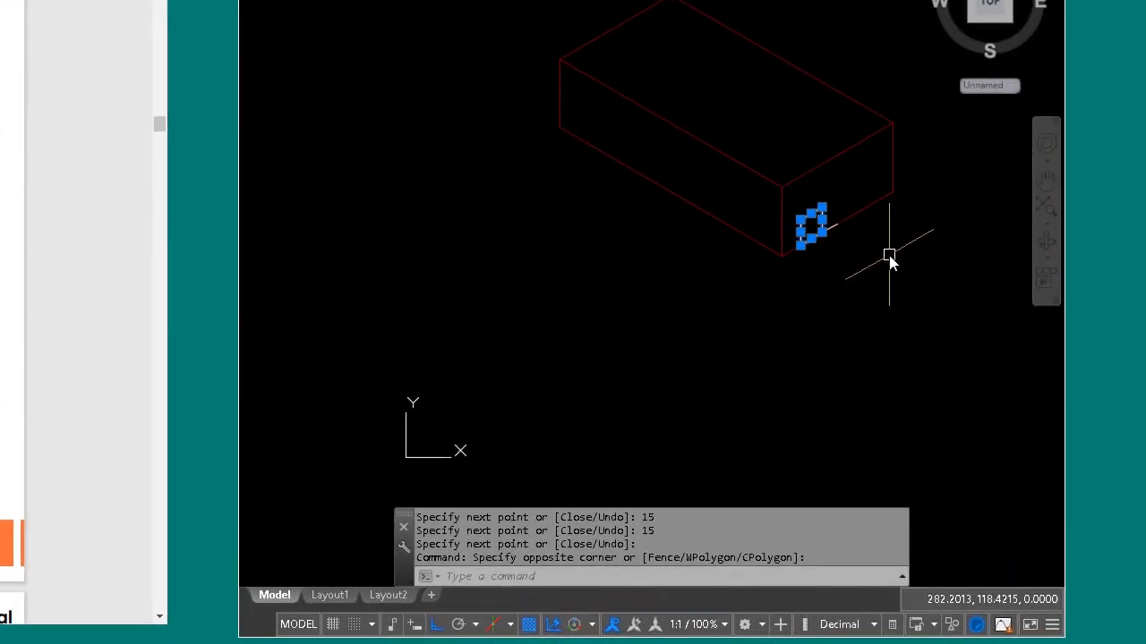
type("Co")
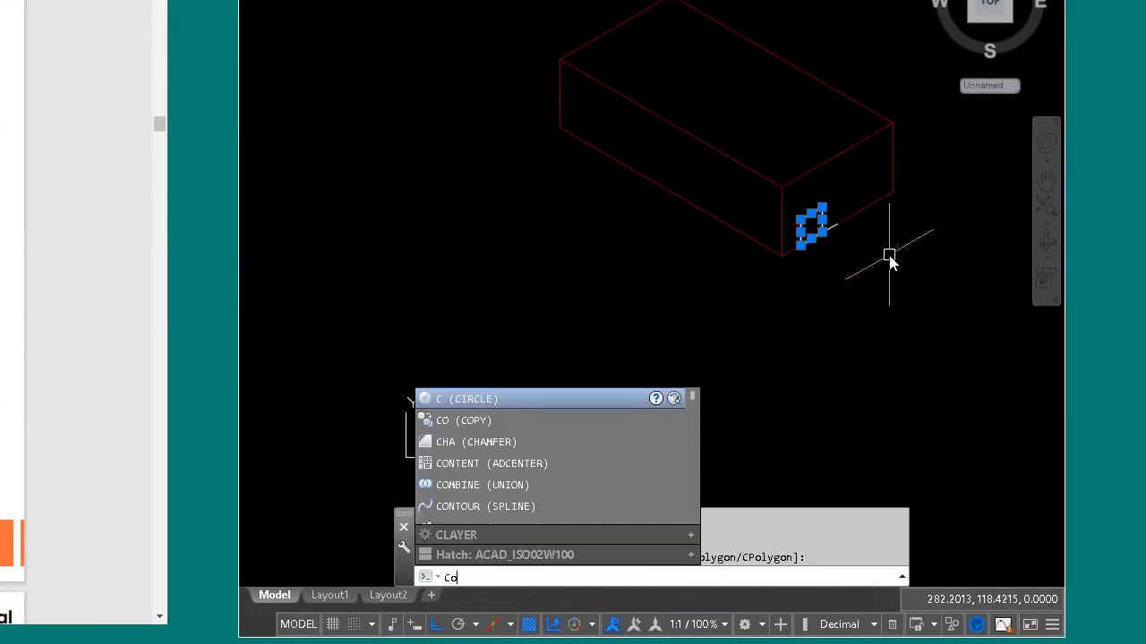
key("Return")
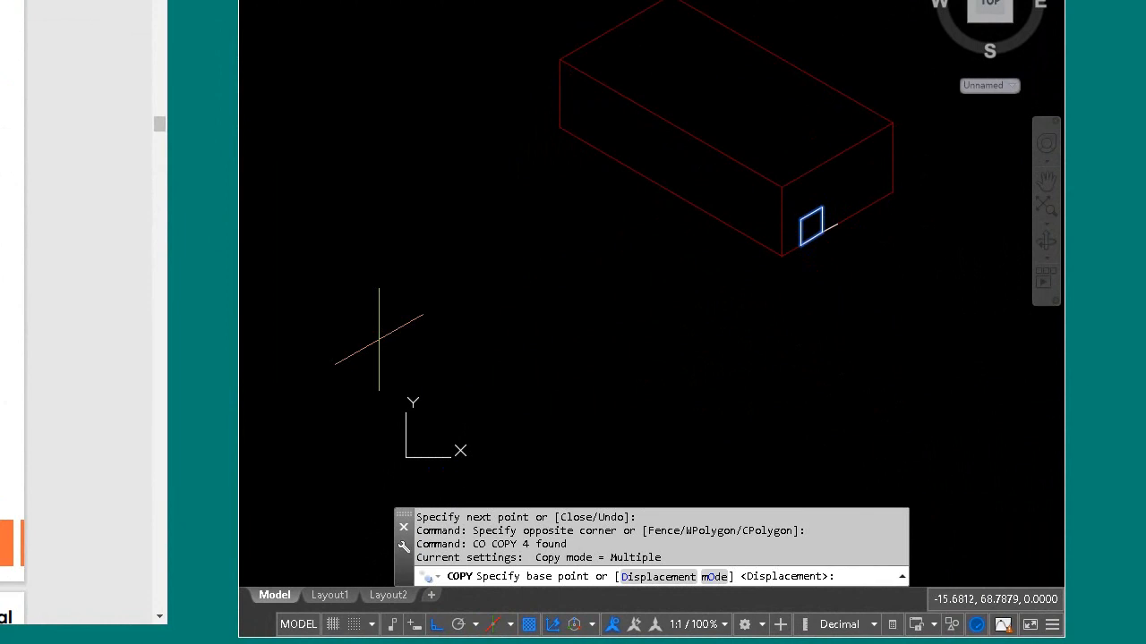
left_click(822, 234)
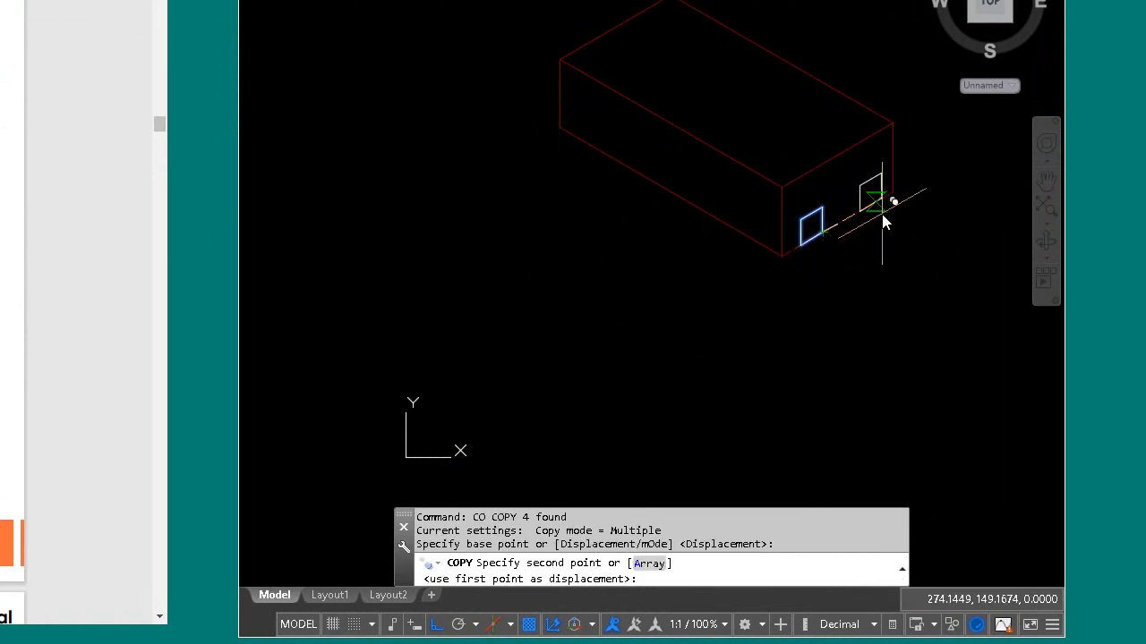
type("35")
key("Return")
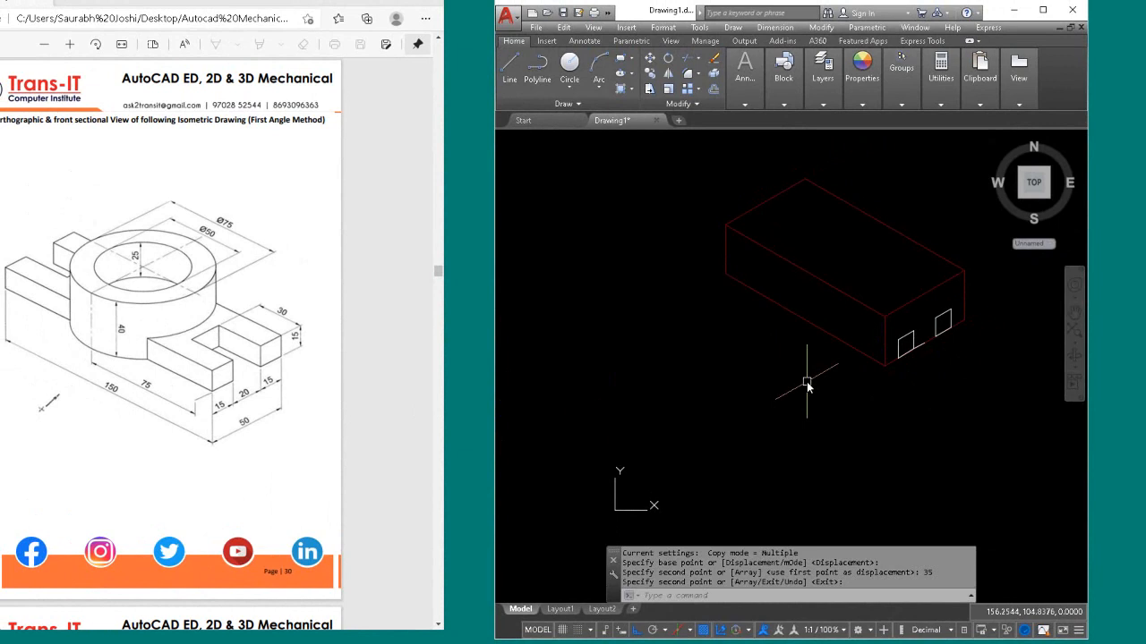
key("Return")
Step: Draw a 150-long line in the left isoplane from the front square's lower front corner toward the box's far end
key("F5")
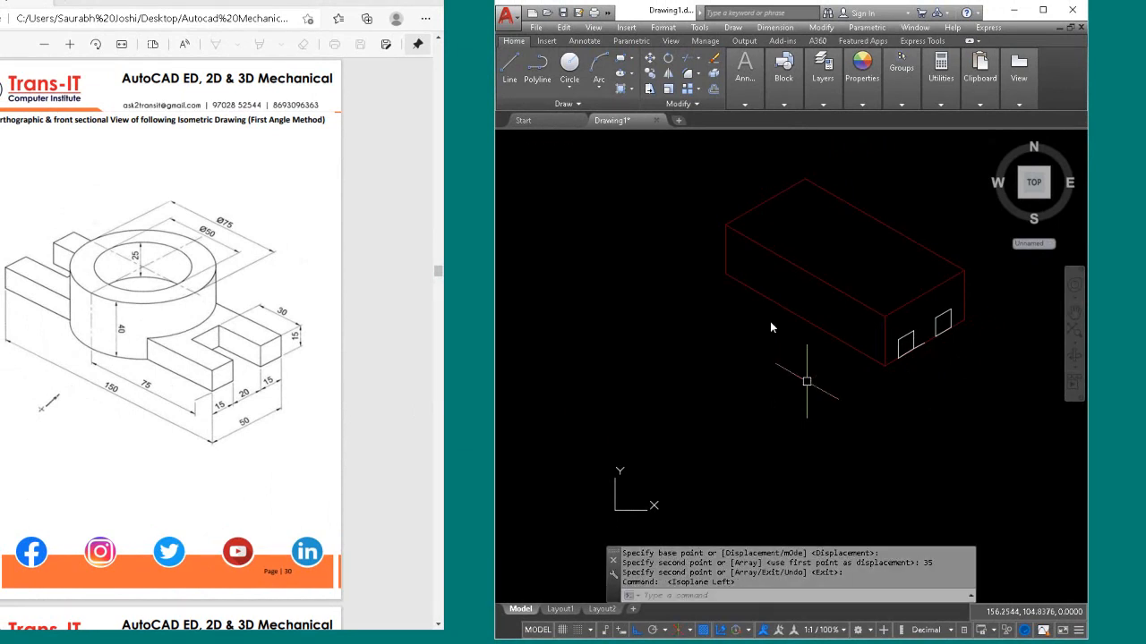
left_click(510, 63)
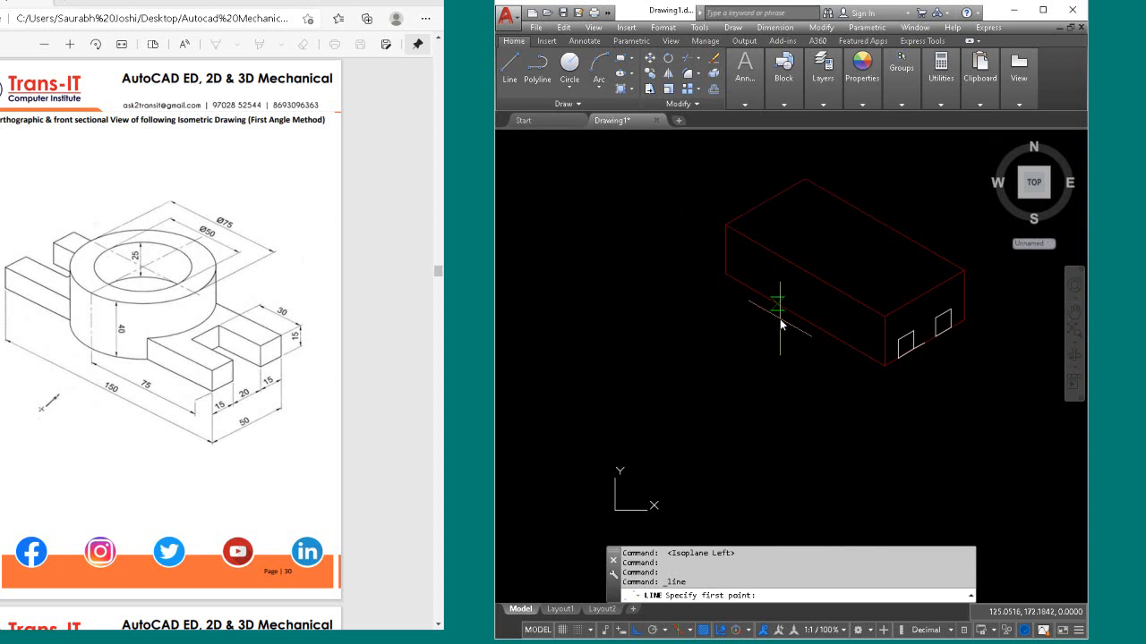
left_click(898, 360)
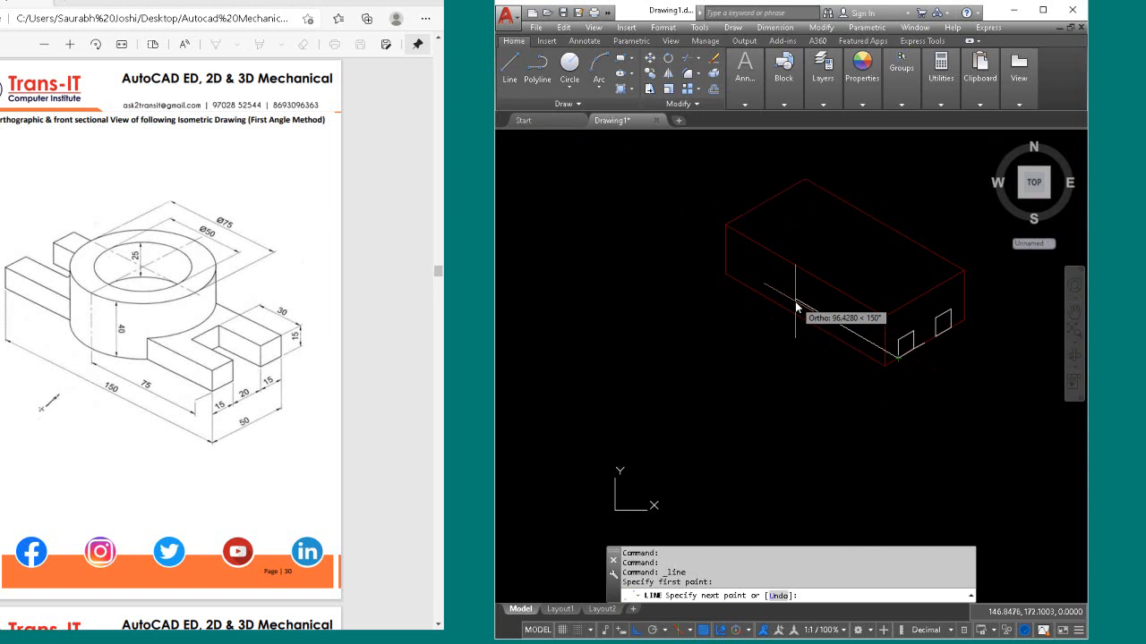
type("150")
key("Return")
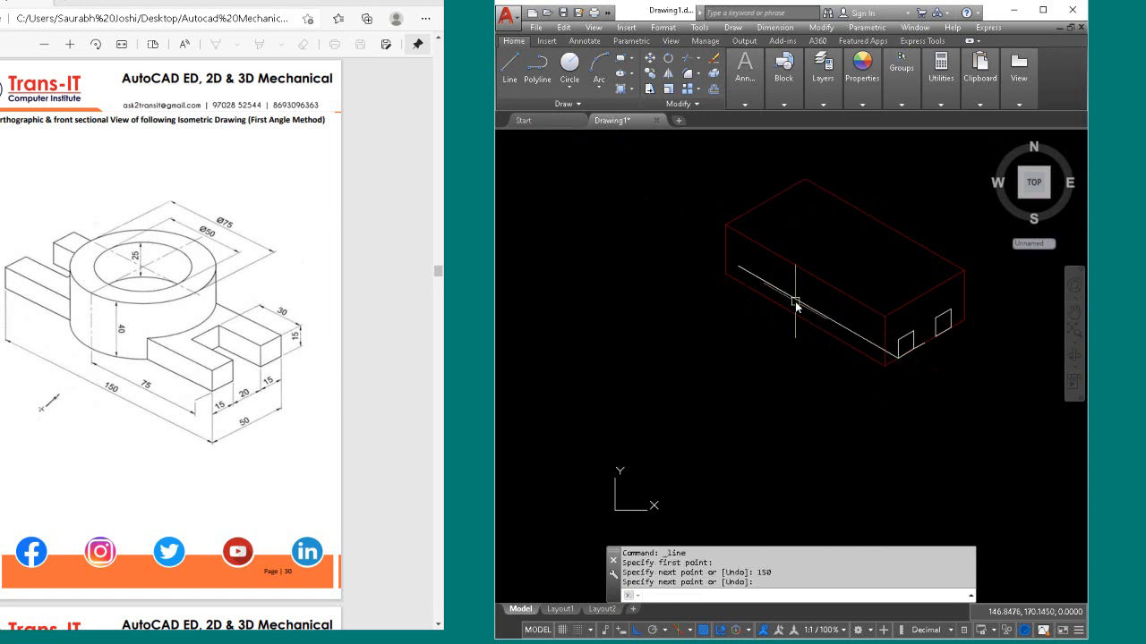
key("Return")
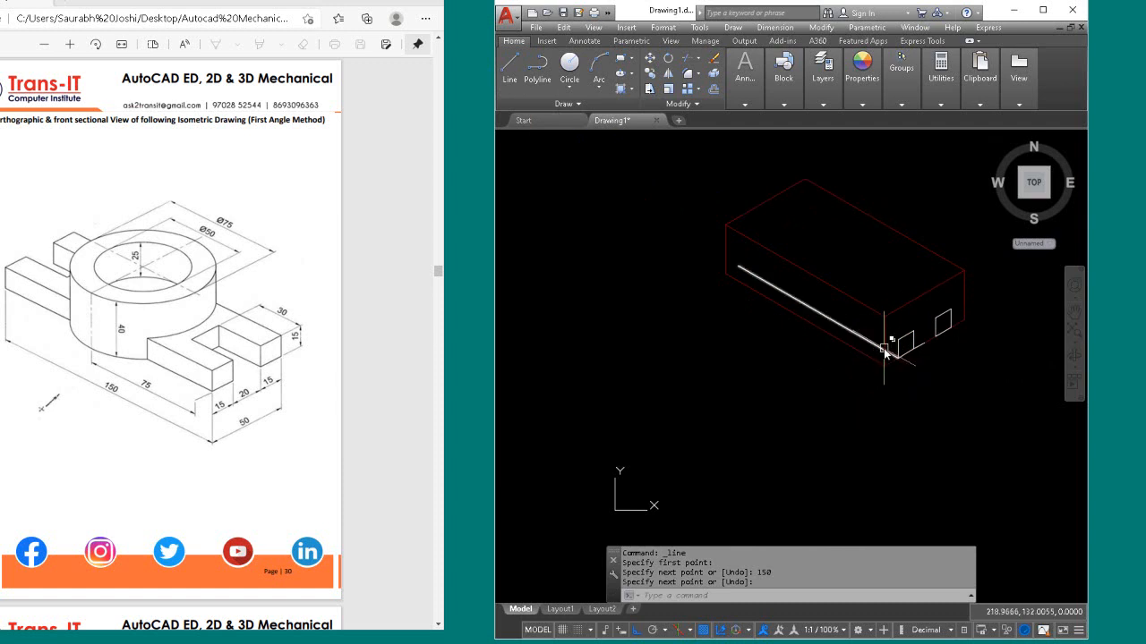
Step: Copy the 150-long line from its near end to the front square's upper front corner and the rear square's upper back corner
type("co")
key("Return")
left_click(857, 338)
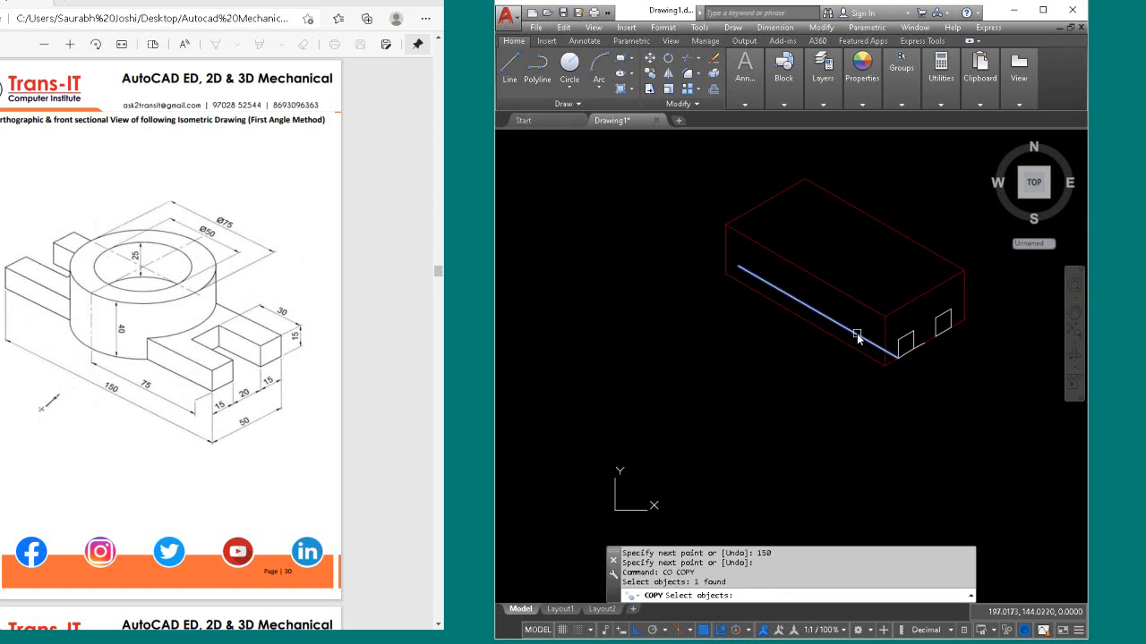
key("Return")
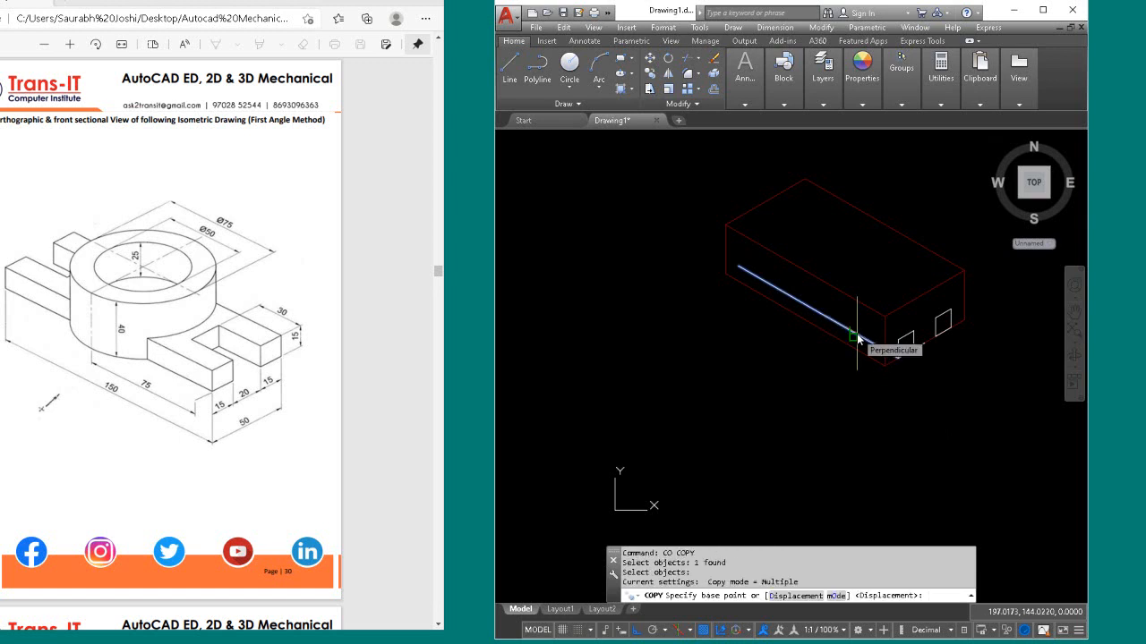
left_click(898, 359)
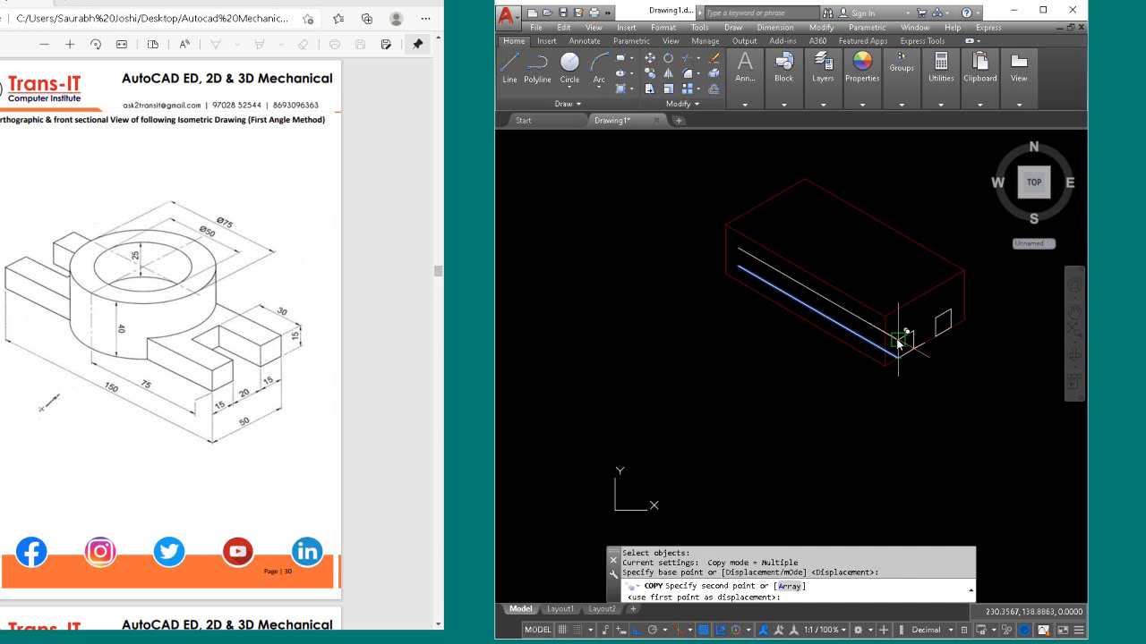
left_click(897, 341)
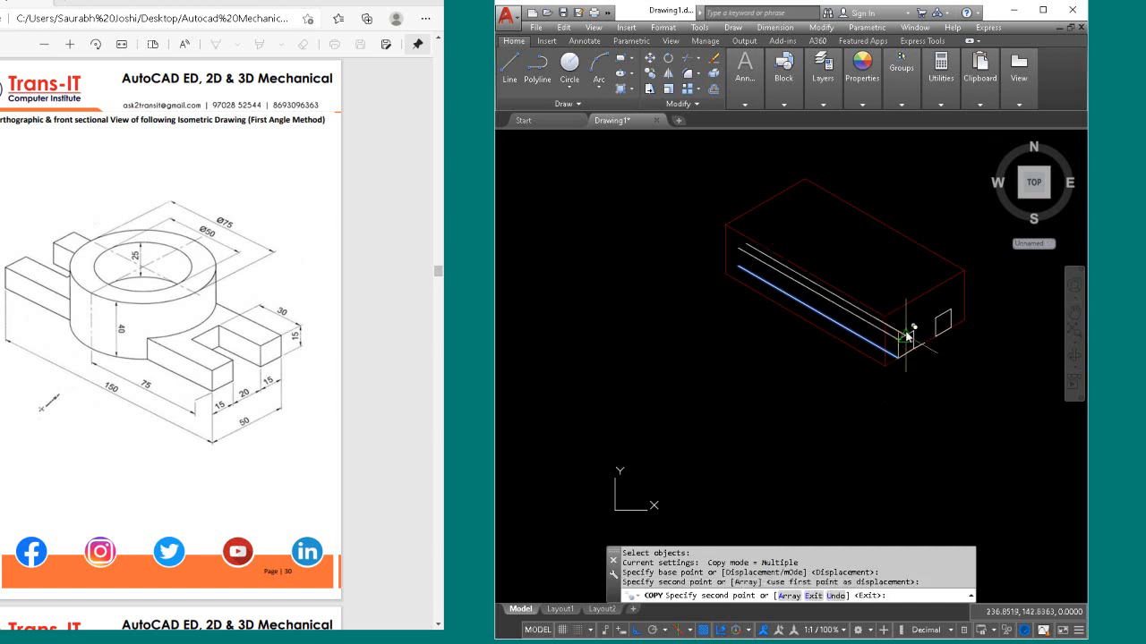
left_click(954, 311)
key("Return")
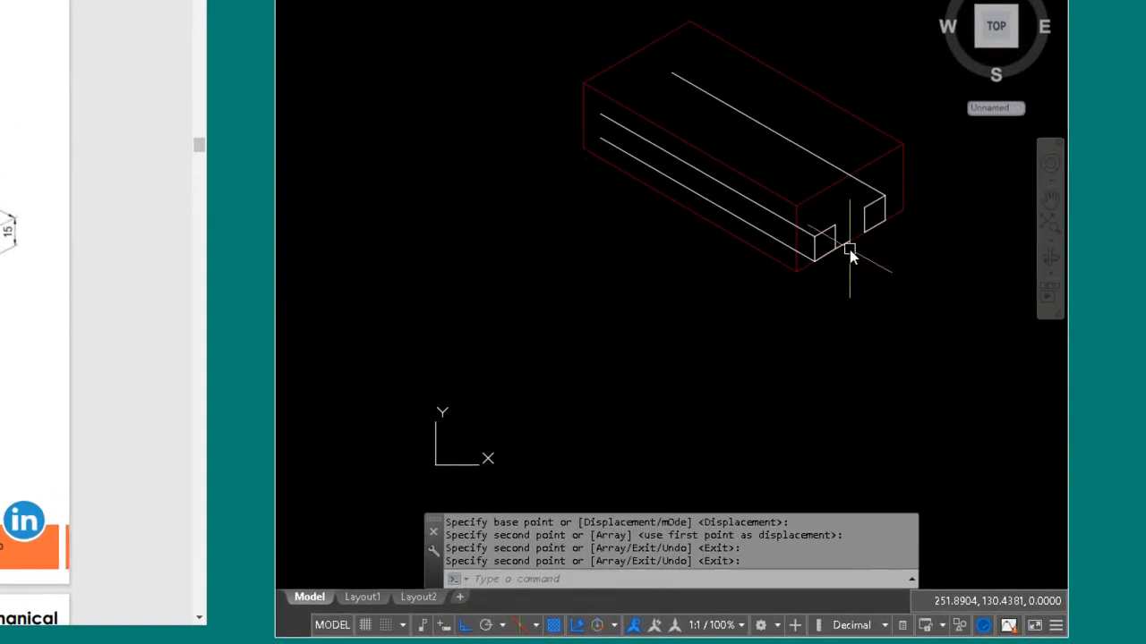
Step: Erase the white 10-long helper line on the right face's lower edge, beside the front square
left_click(919, 345)
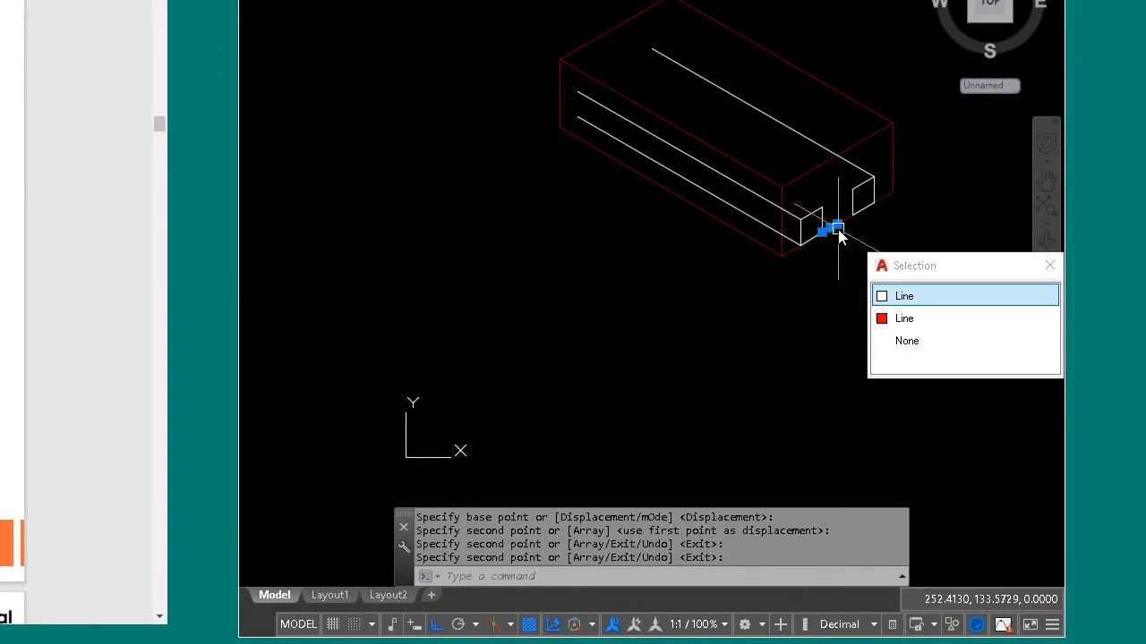
left_click(910, 292)
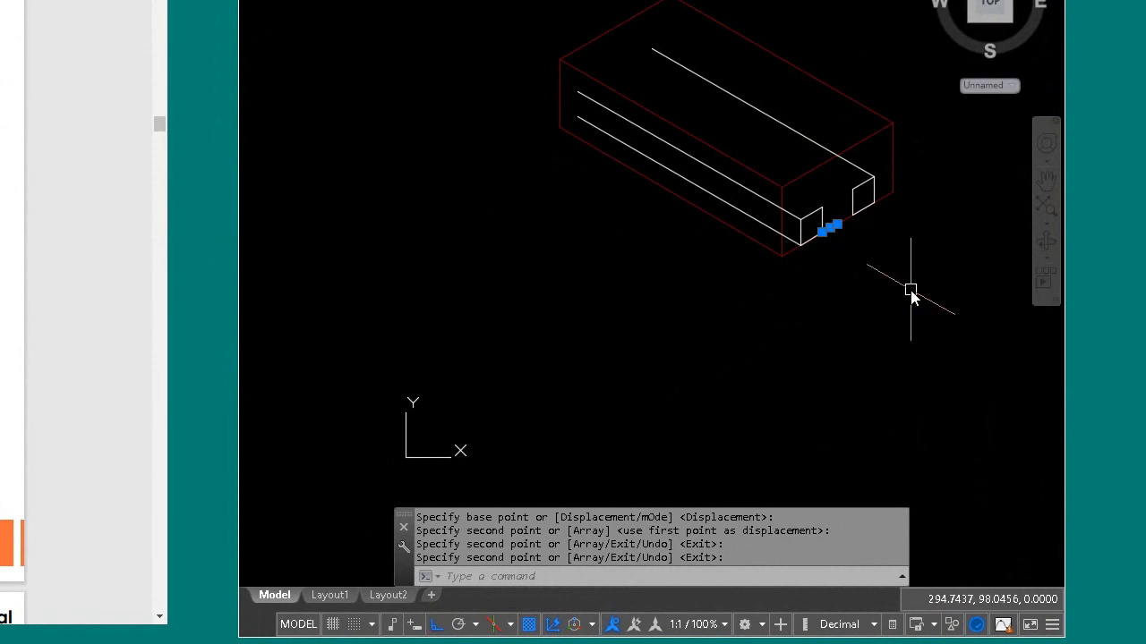
key("Delete")
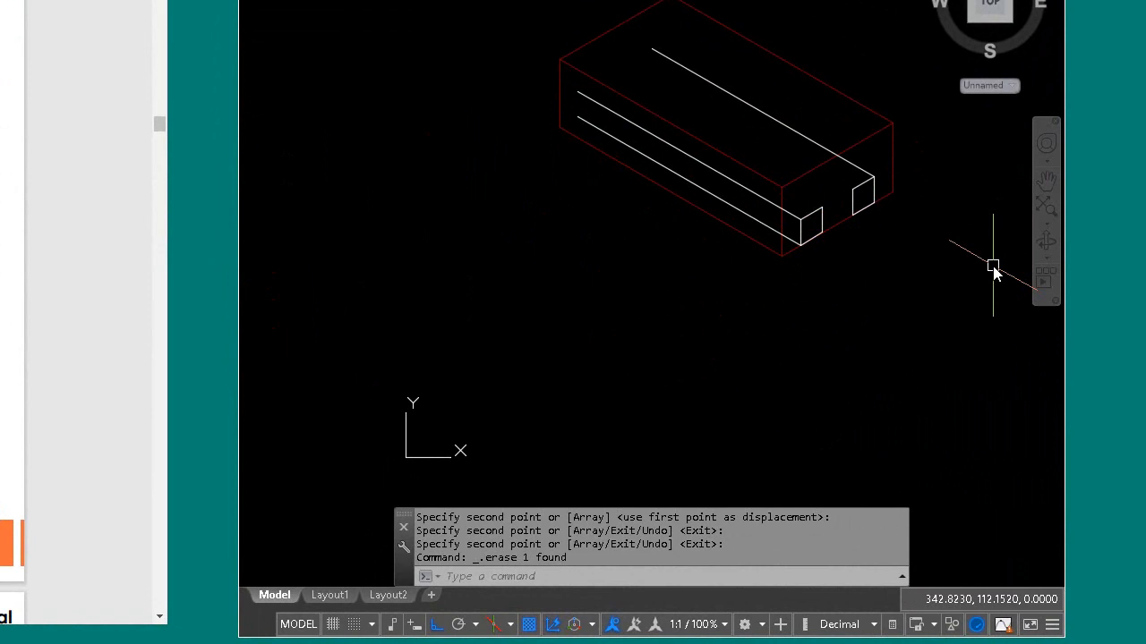
Step: Draw the slot outline in the top isoplane with 30, 20 and 30-long lines joining the facing upper corners of the two squares
key("F4")
key("F4")
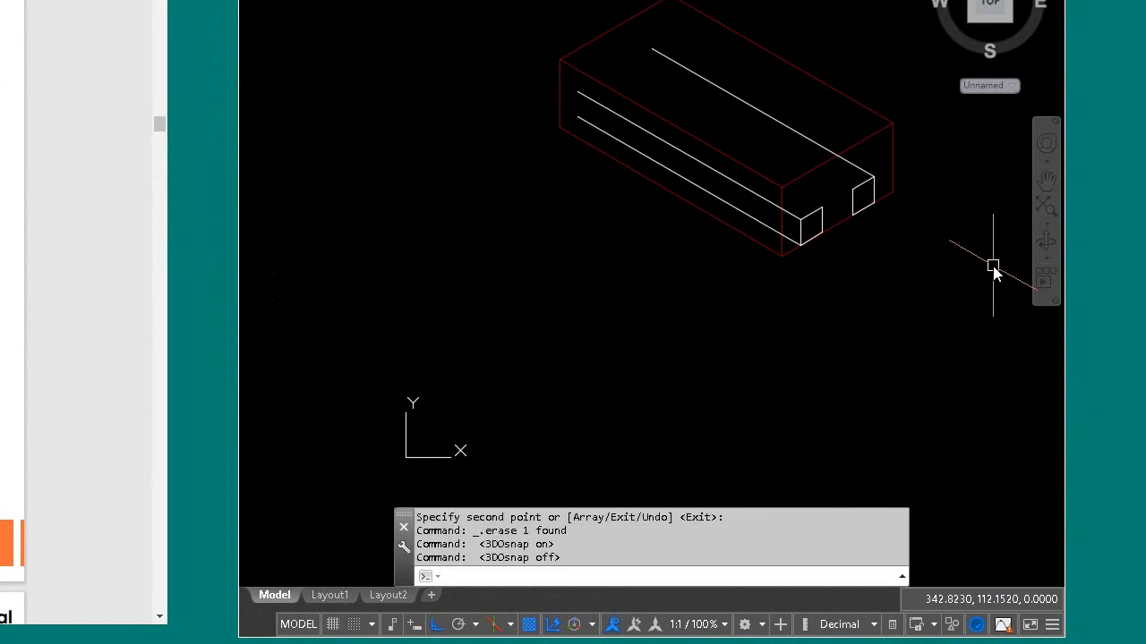
key("F5")
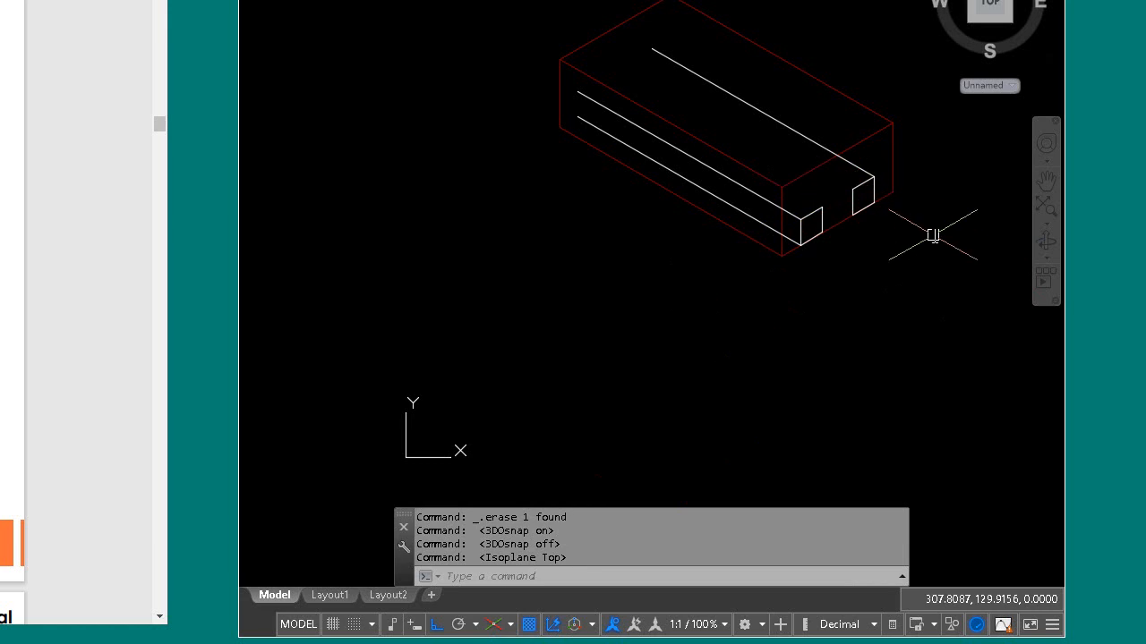
type("l")
key("Return")
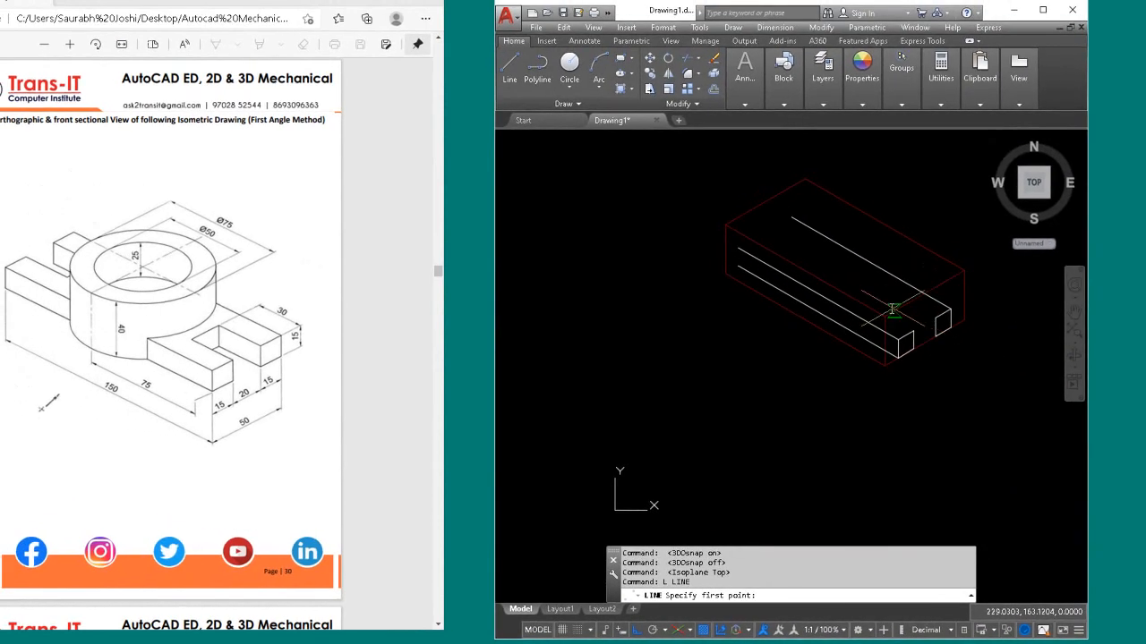
left_click(896, 318)
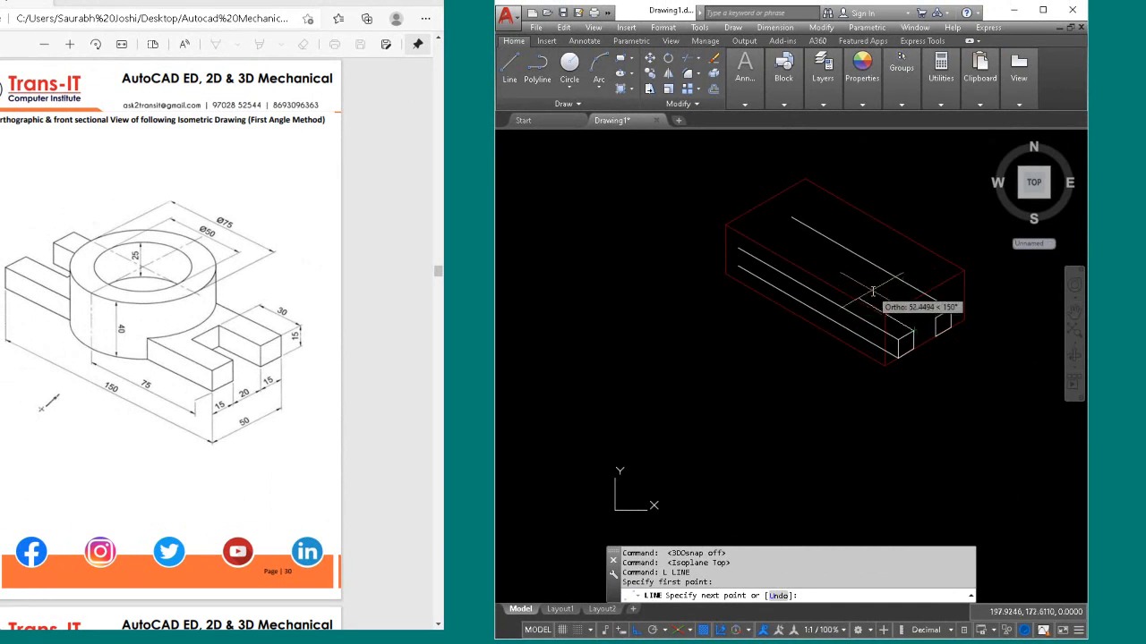
type("30")
key("Return")
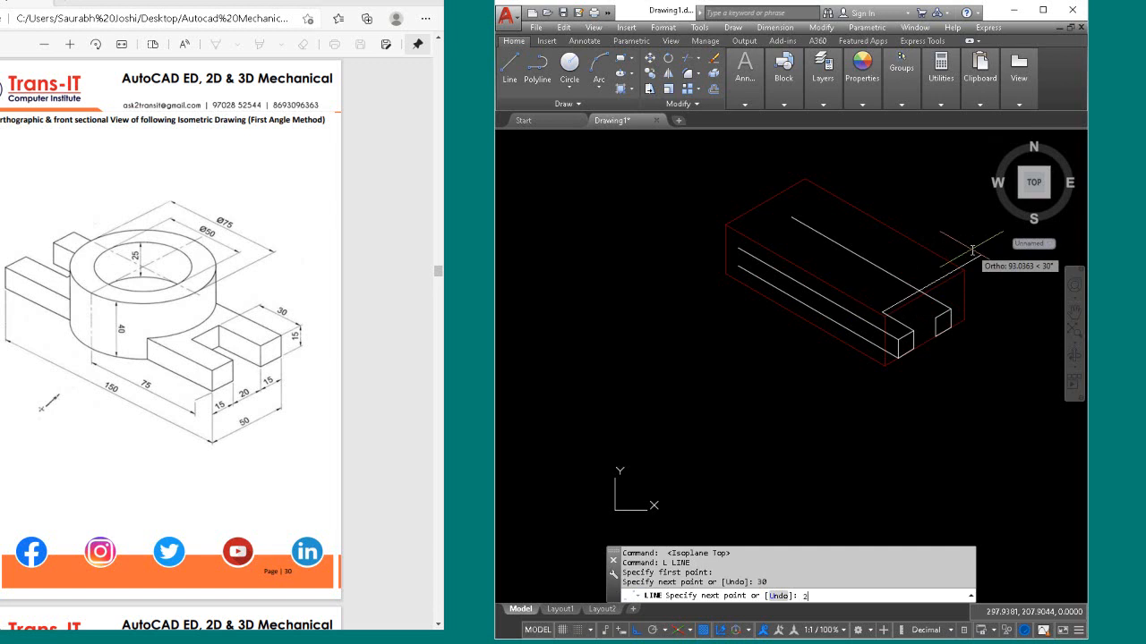
type("20")
key("Return")
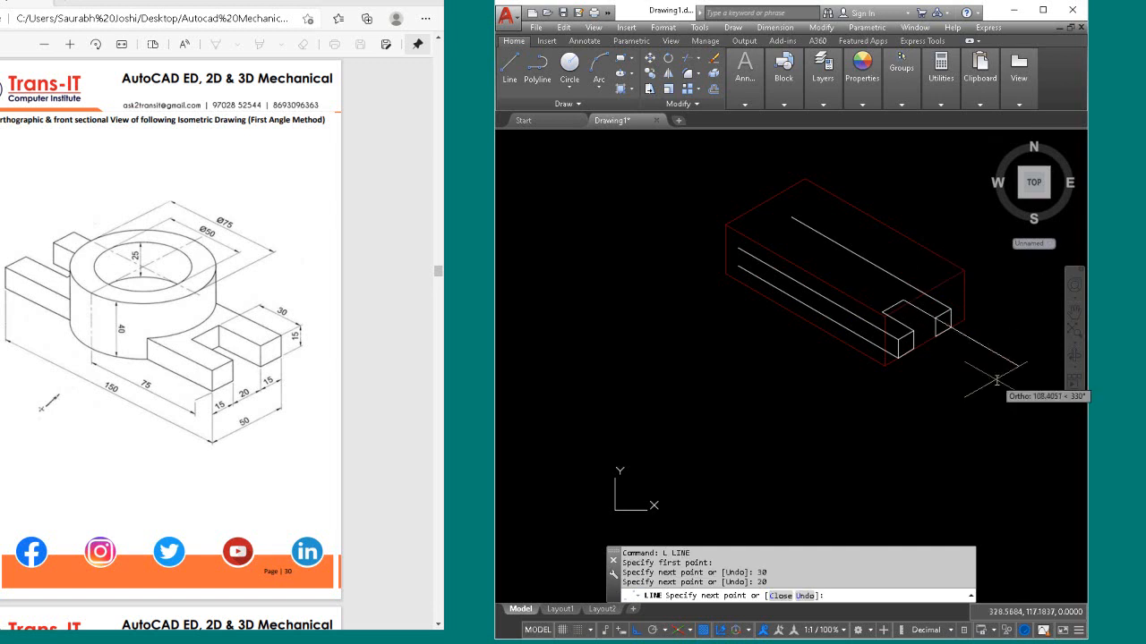
type("30")
key("Return")
key("Return")
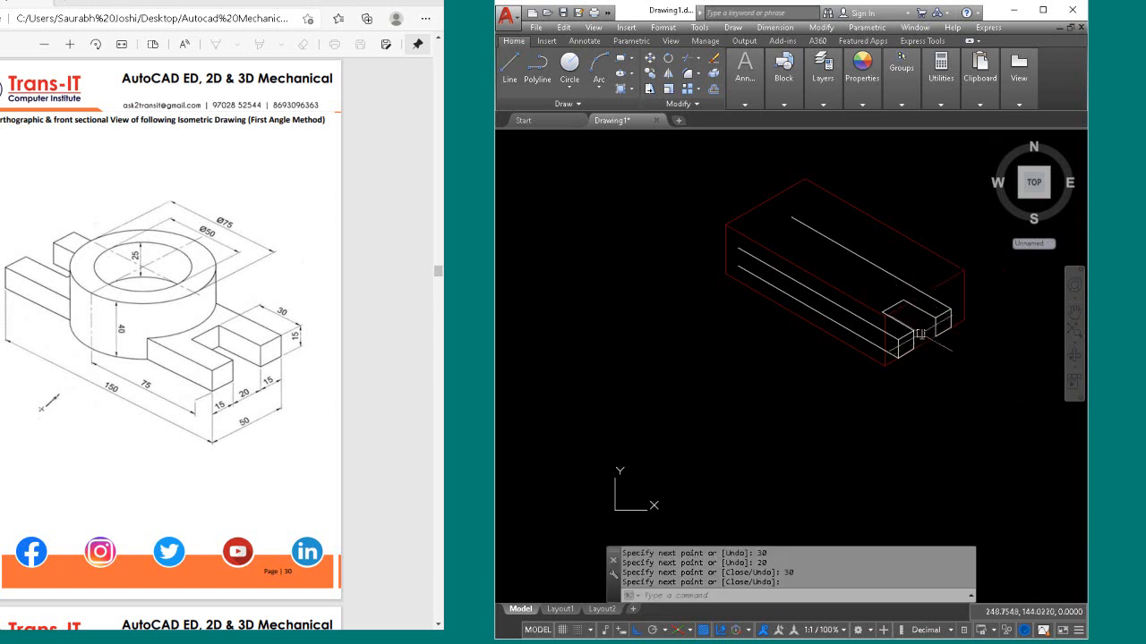
Step: Copy the slot's 20-long inner edge and the rear arm's 30-long slot edge down to the rear square's lower front corner
key("F5")
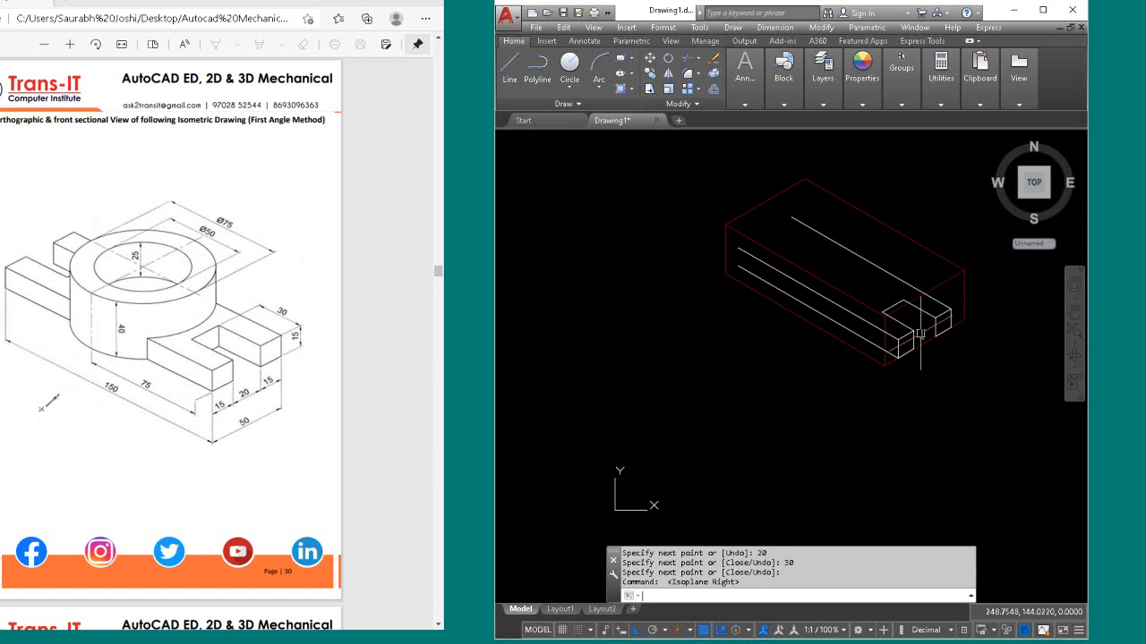
scroll(919, 333, "up", 2)
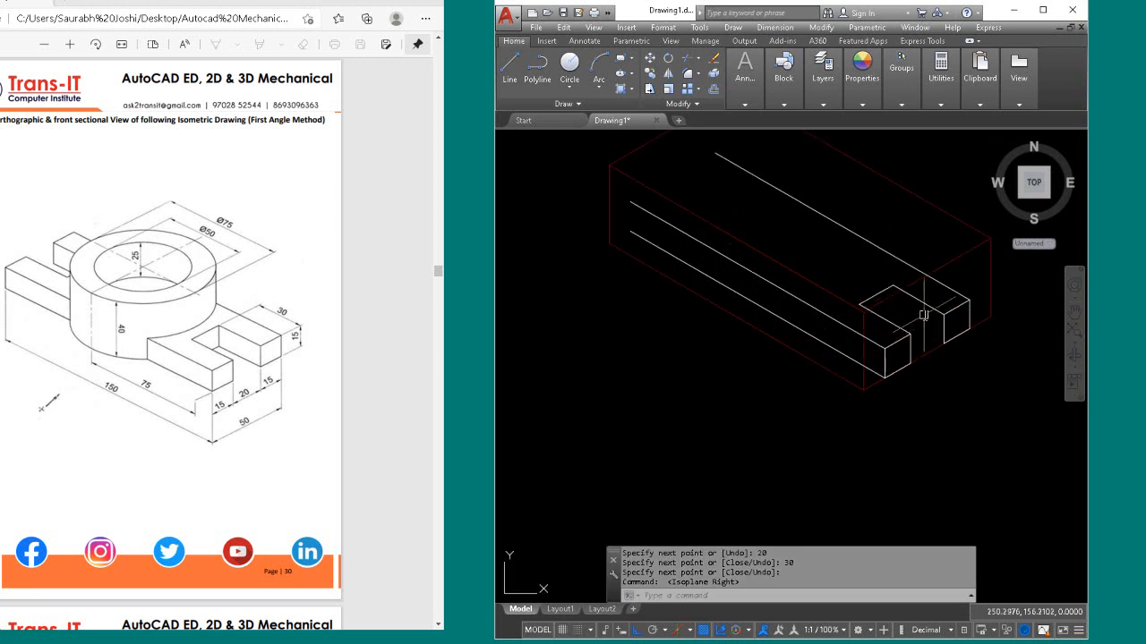
left_click(917, 302)
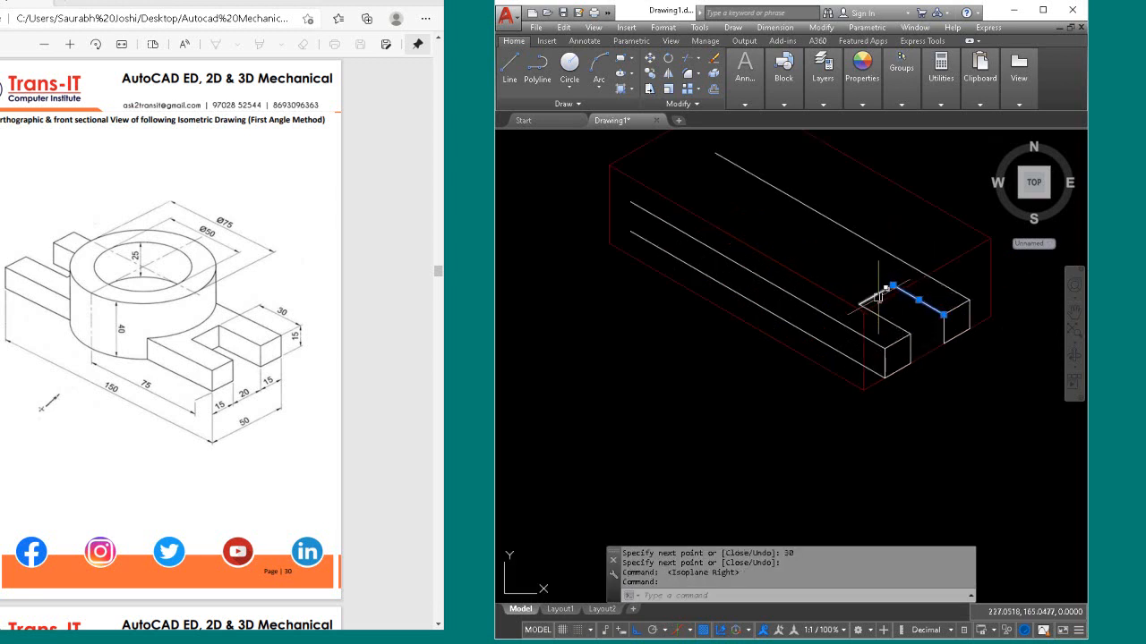
left_click(880, 297)
left_click(968, 347)
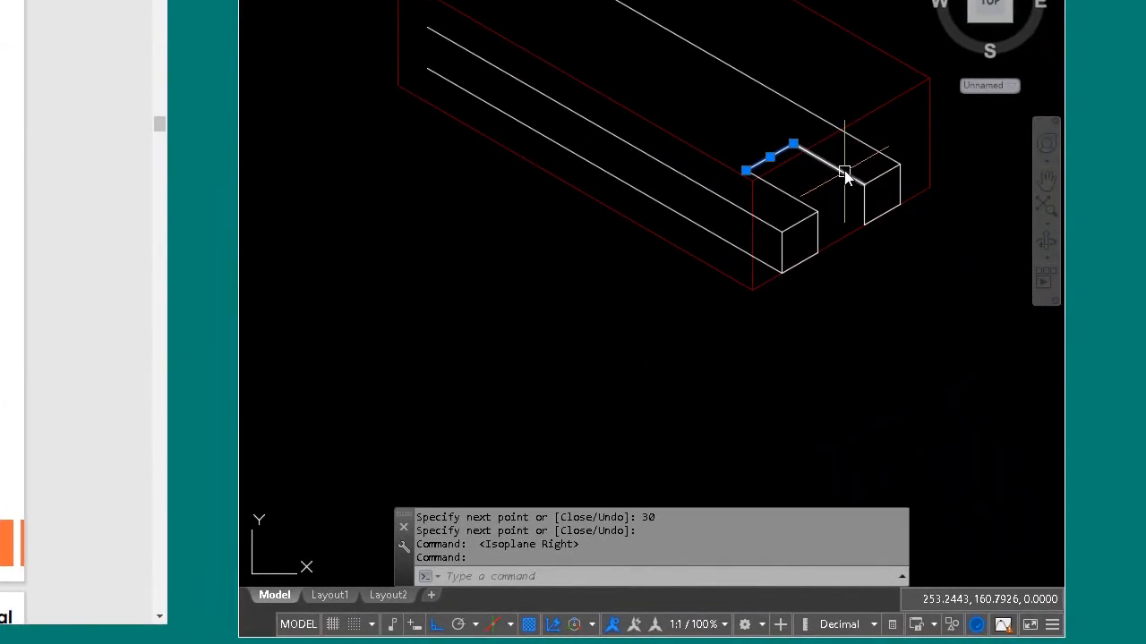
left_click(931, 312)
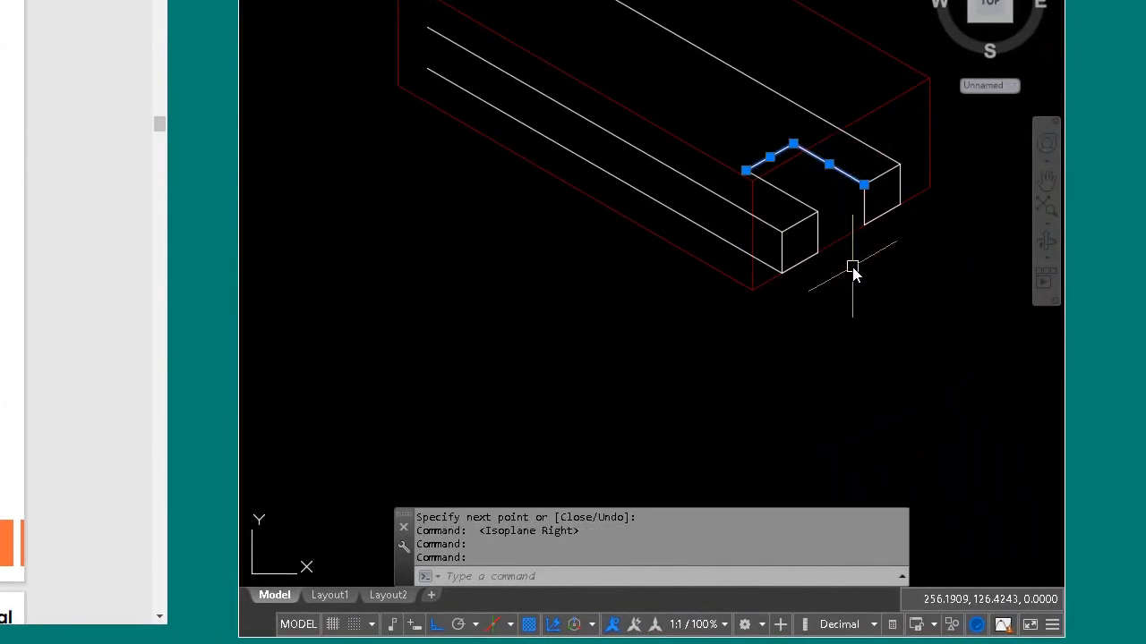
type("COM")
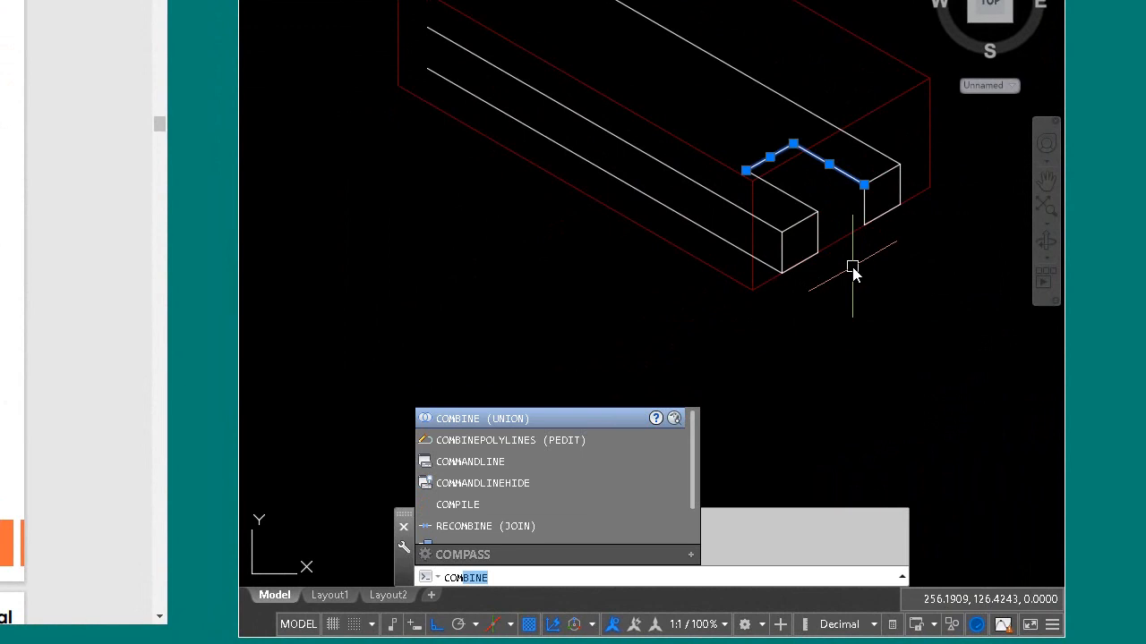
key("BackSpace")
key("BackSpace")
key("Return")
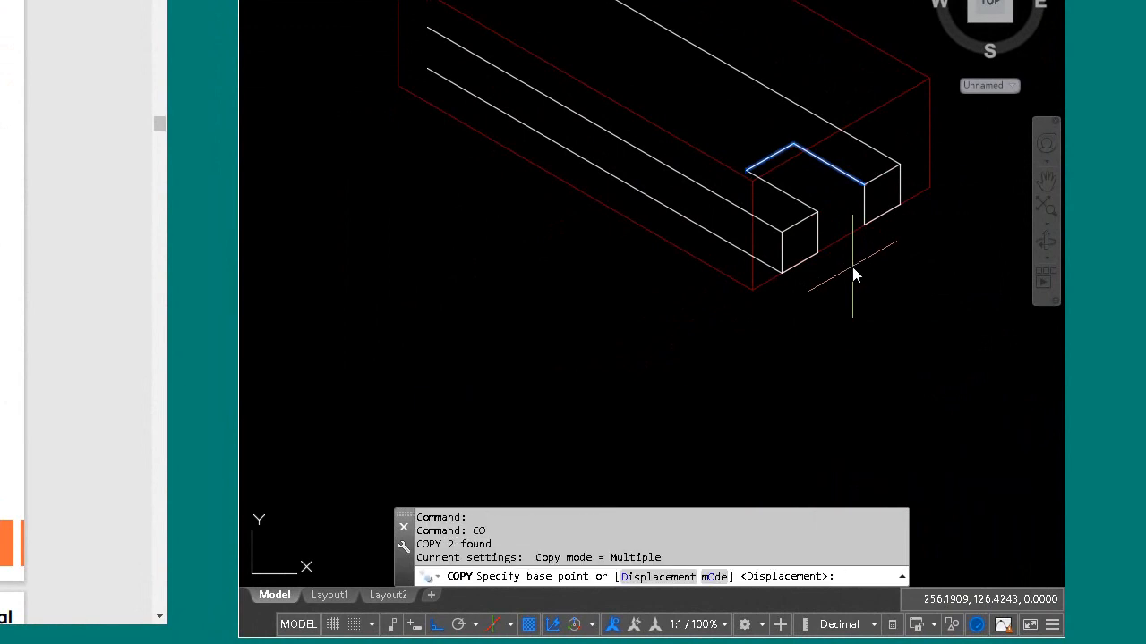
left_click(864, 185)
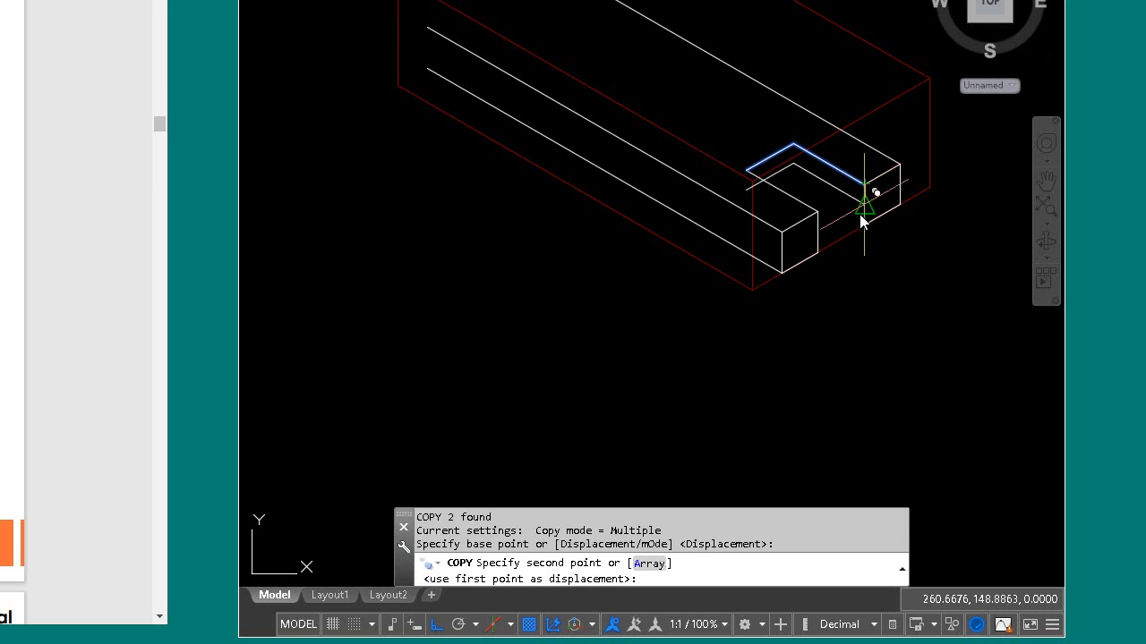
left_click(859, 231)
key("Return")
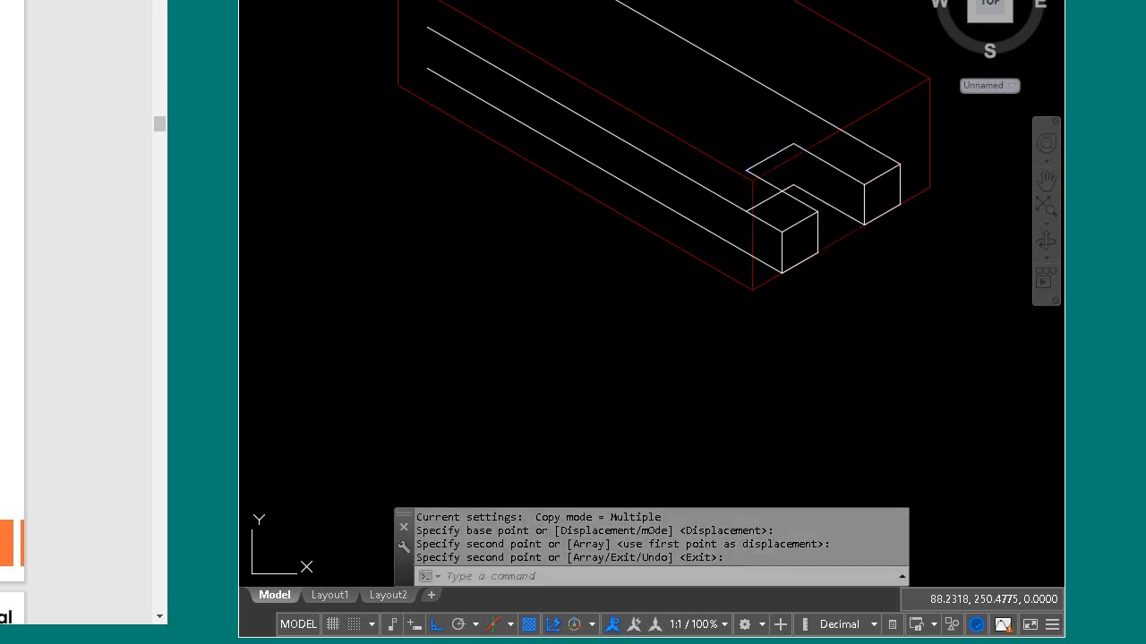
Step: Draw the slot's vertical inner corner edge between the ends of its upper and lower edges
key("l")
key("Return")
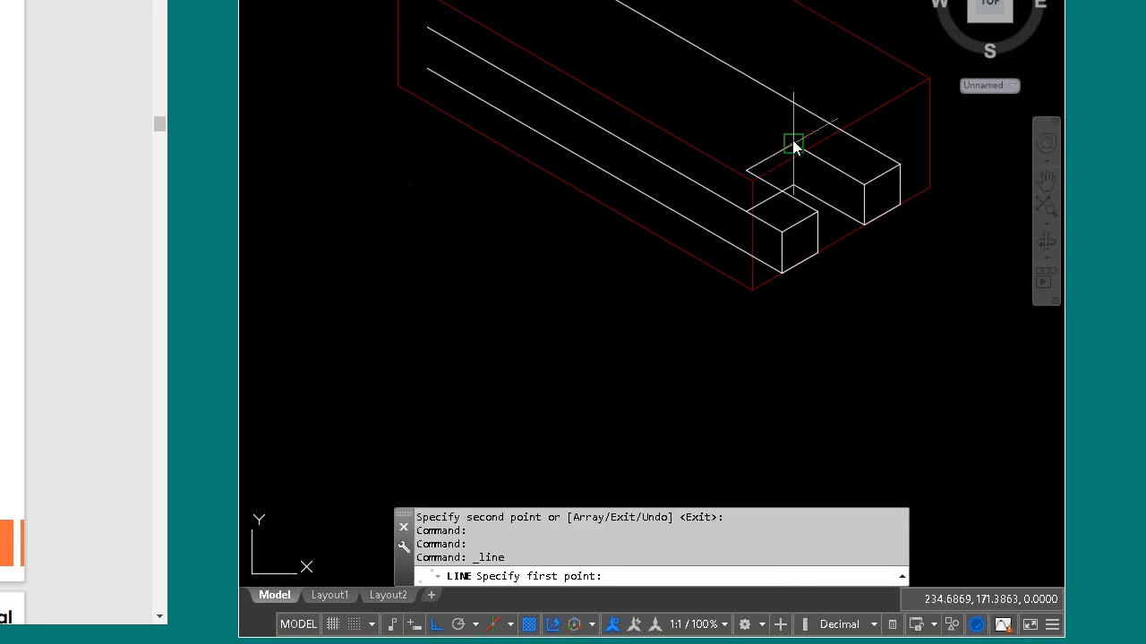
left_click(793, 144)
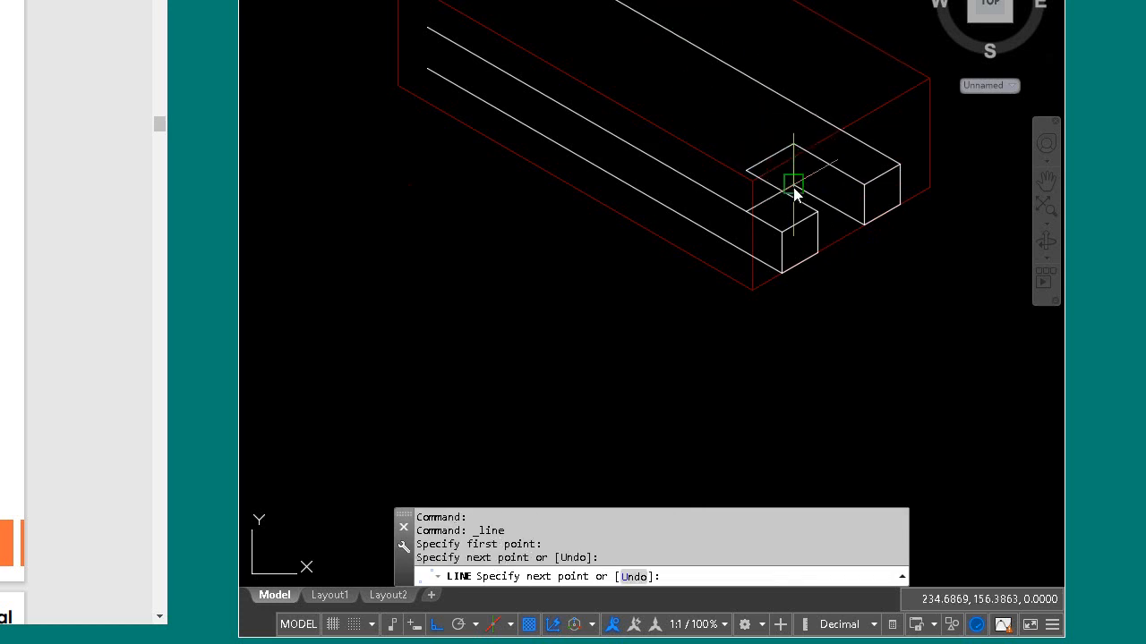
left_click(795, 189)
key("Return")
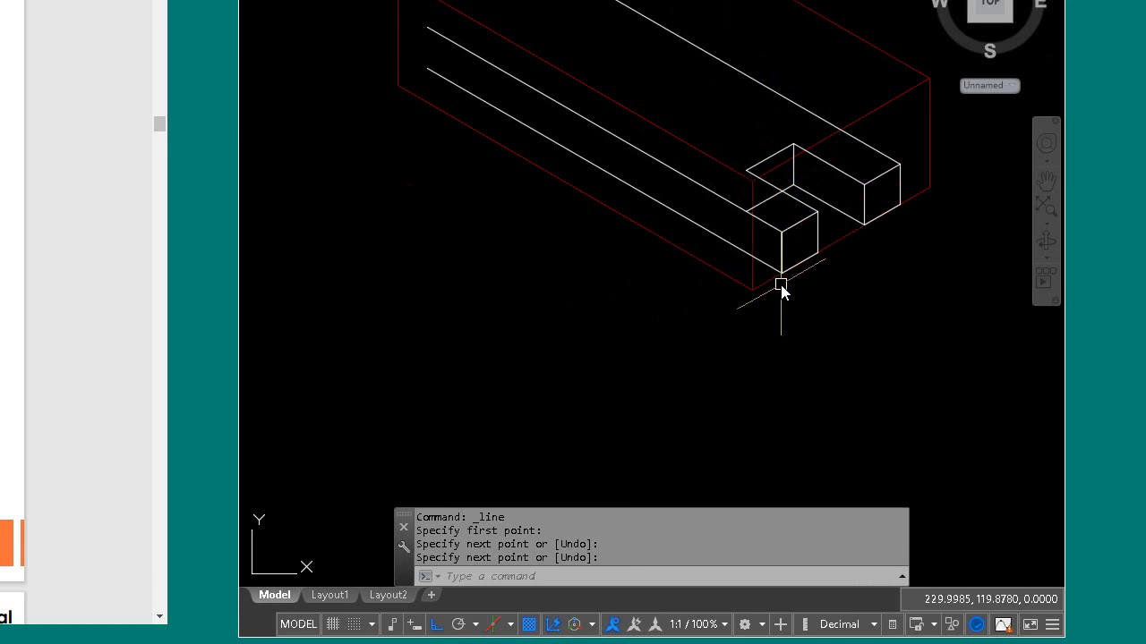
Step: Trim the parts of the slot's lower inner edges that are hidden behind the front arm
type("tr")
key("Return")
key("Return")
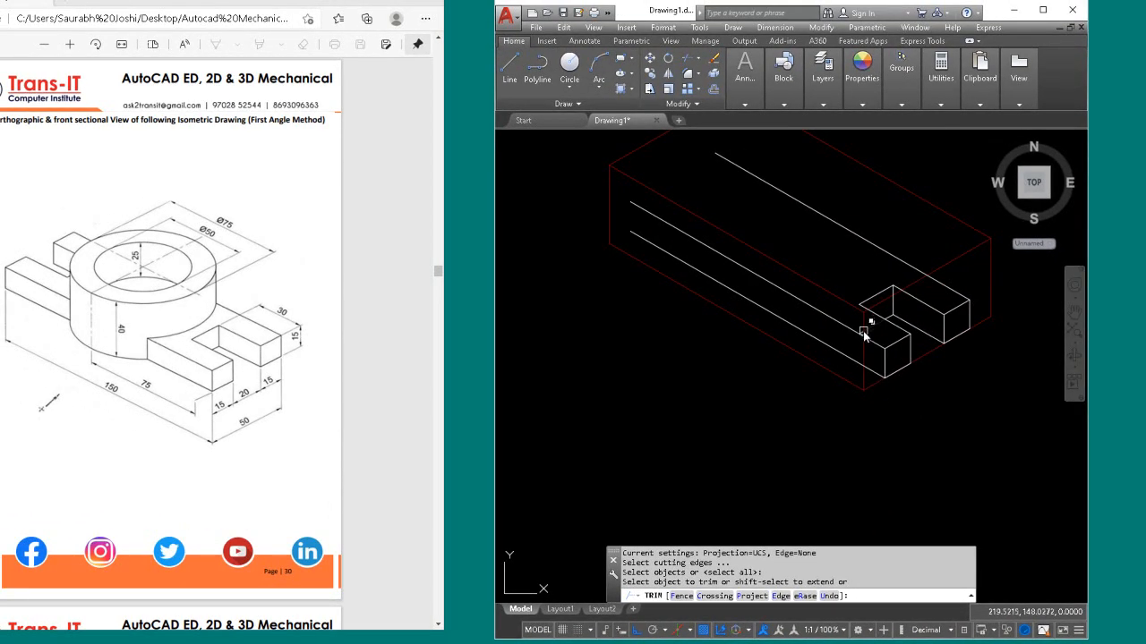
scroll(863, 330, "up", 4)
left_click(870, 332)
left_click(872, 335)
scroll(883, 326, "down", 3)
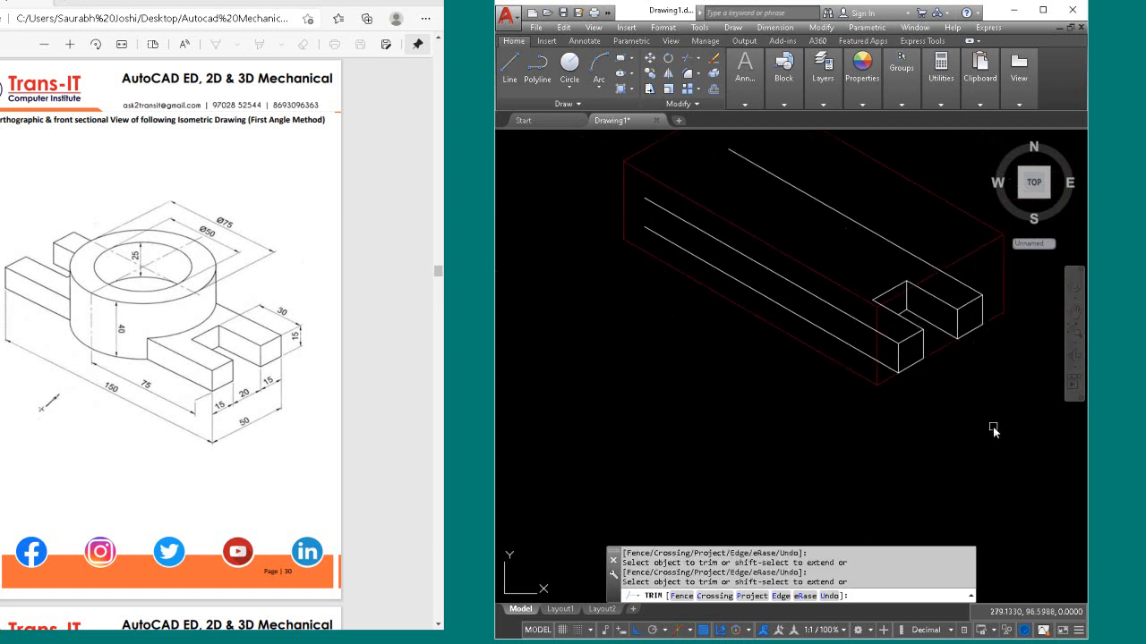
key("Return")
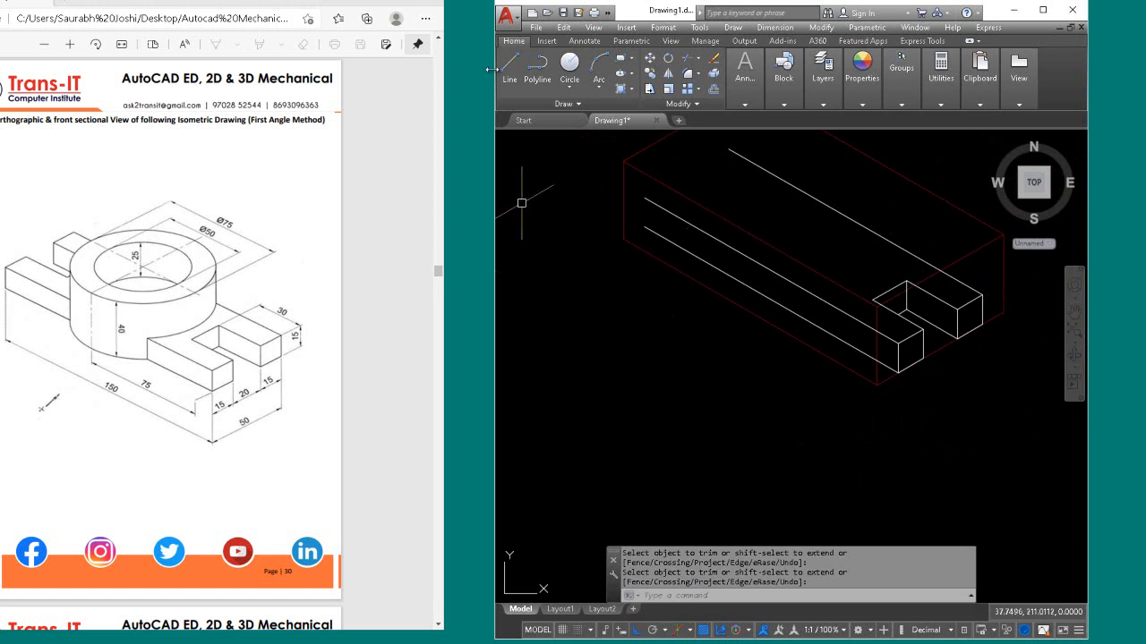
Step: Draw the front arm's far-end vertical edge between the two long lines and a 15-long top edge in the top isoplane
left_click(510, 65)
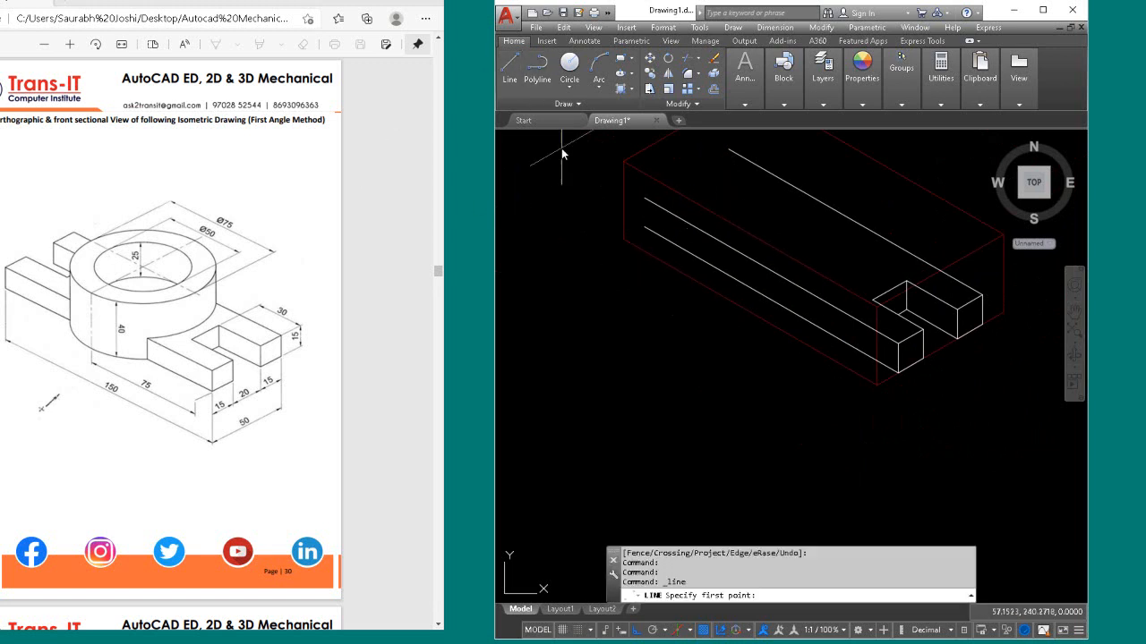
left_click(643, 198)
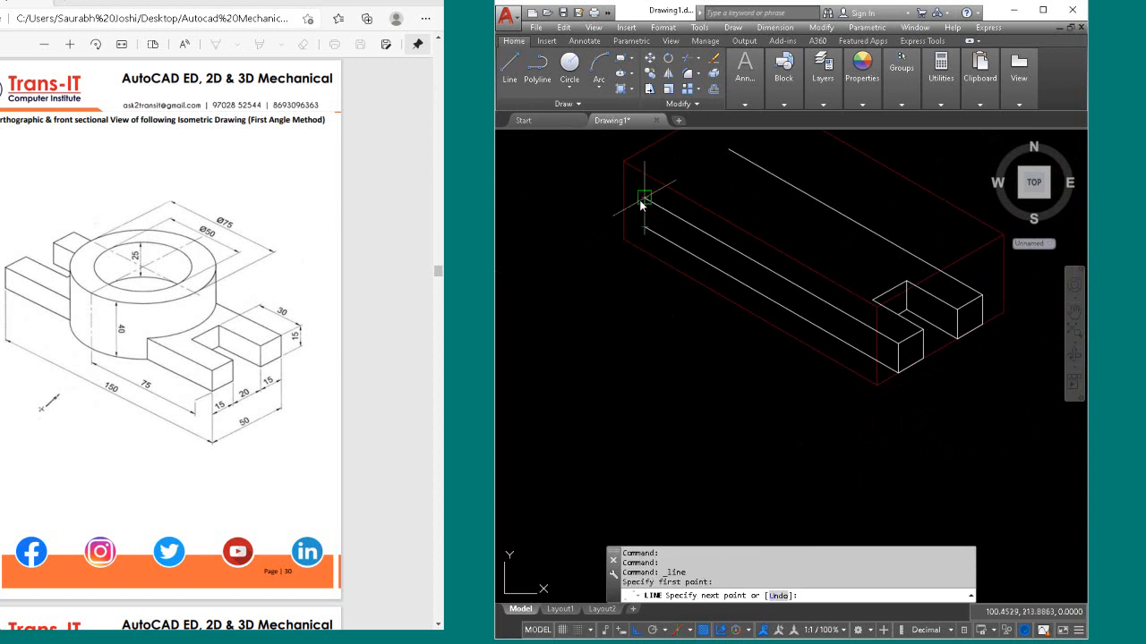
left_click(650, 181)
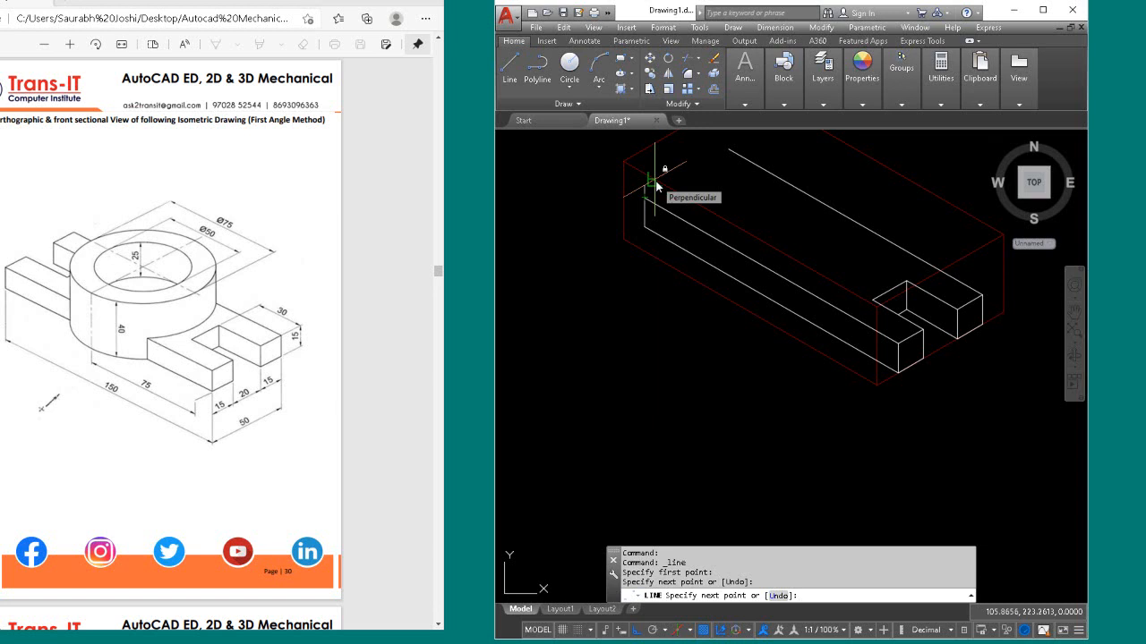
key("F5")
key("F5")
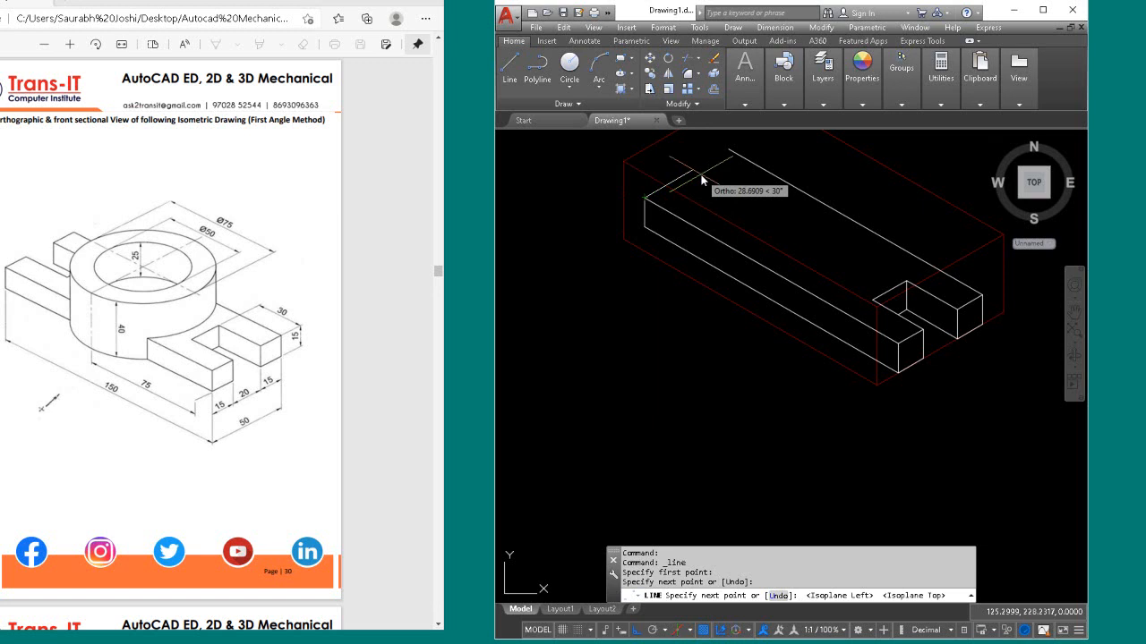
key("Return")
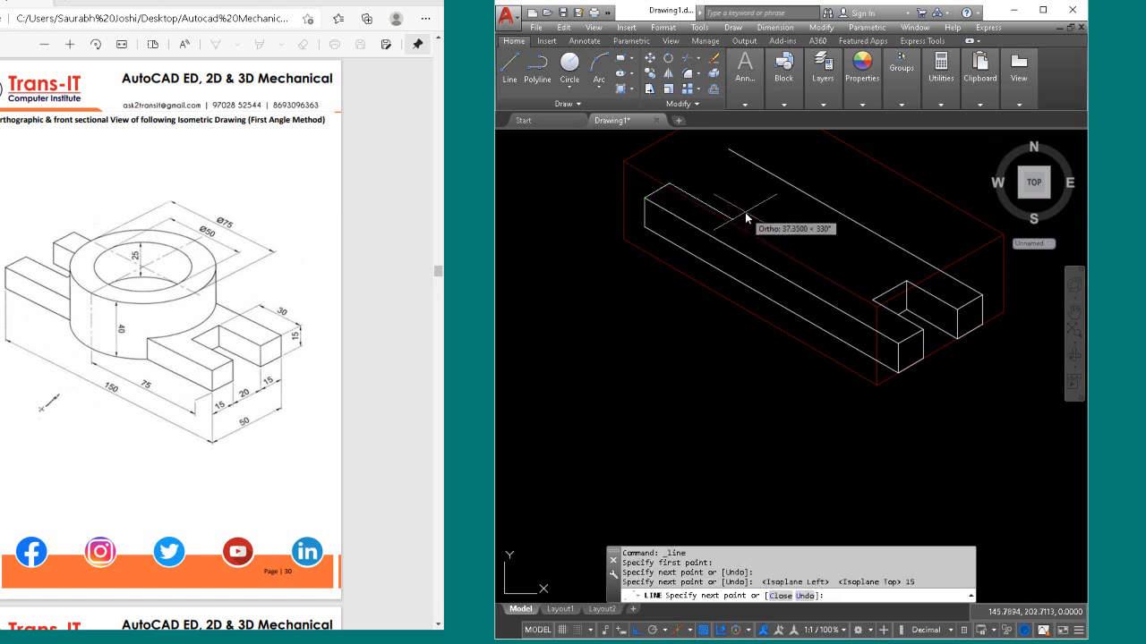
Step: Continue the far-end slot outline with 30, 20, 30 and 15-long lines up to the end of the rear long line
type("30")
key("Return")
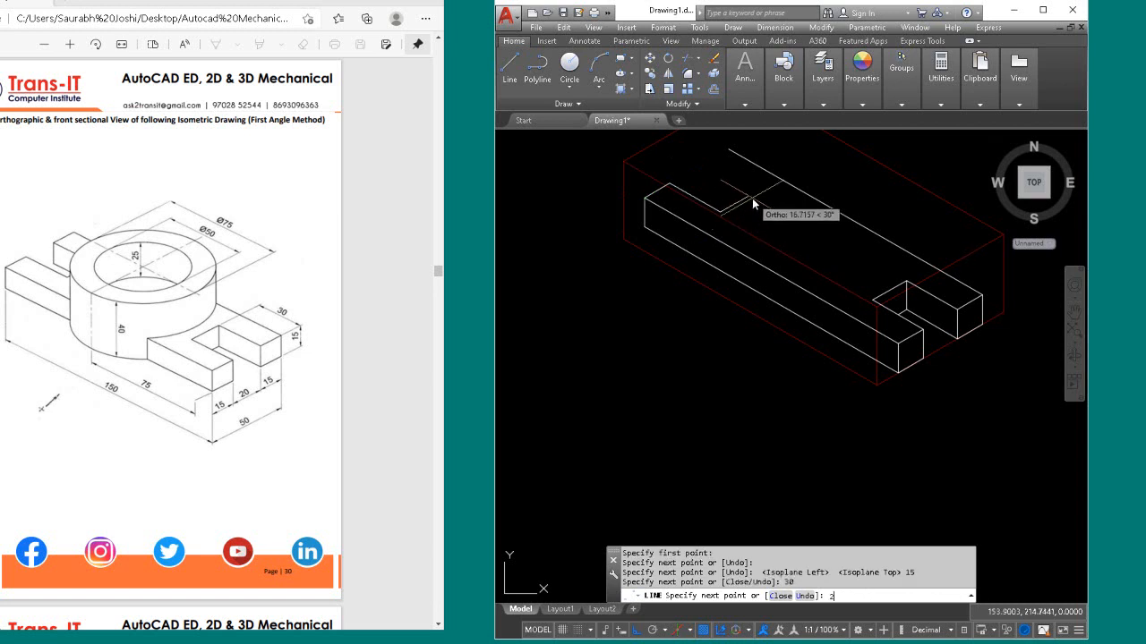
type("20")
key("Return")
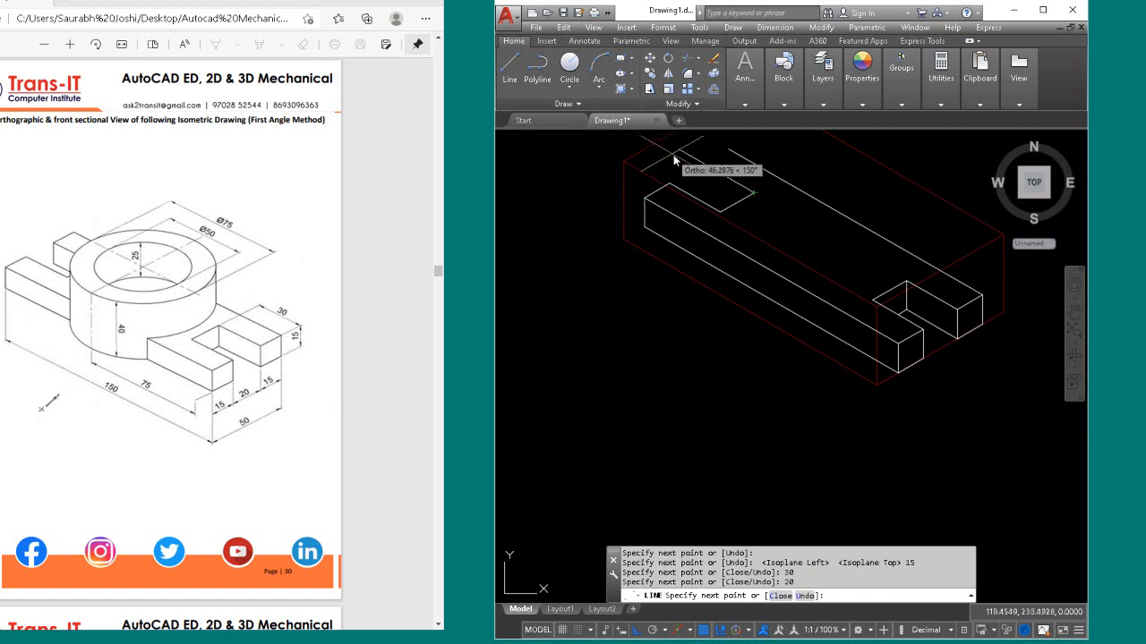
type("30")
key("Return")
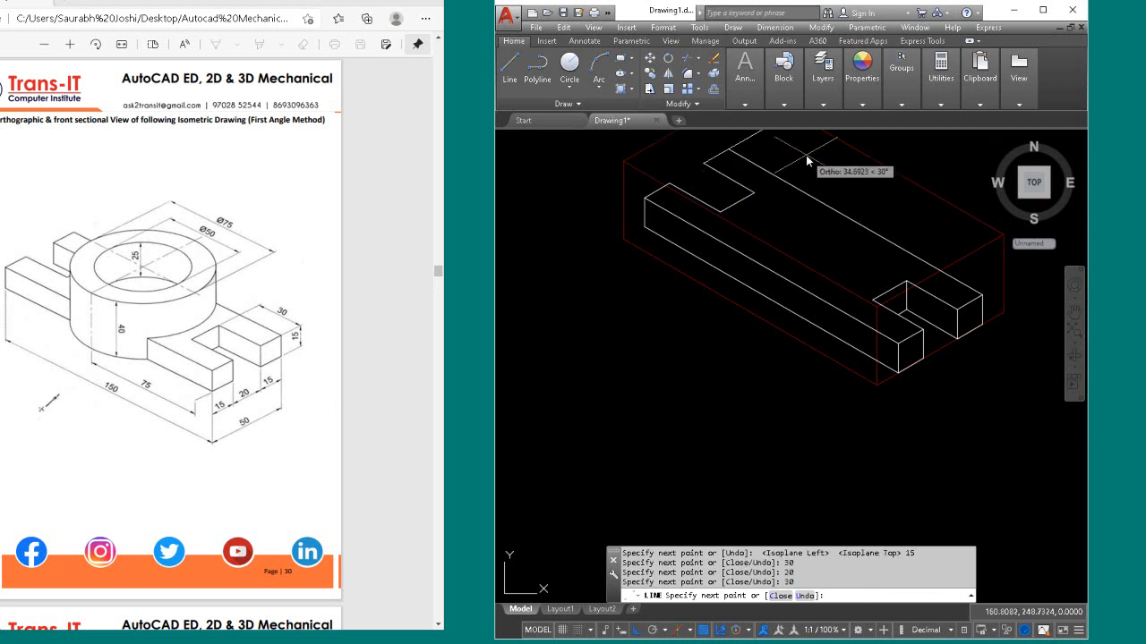
type("15")
key("Return")
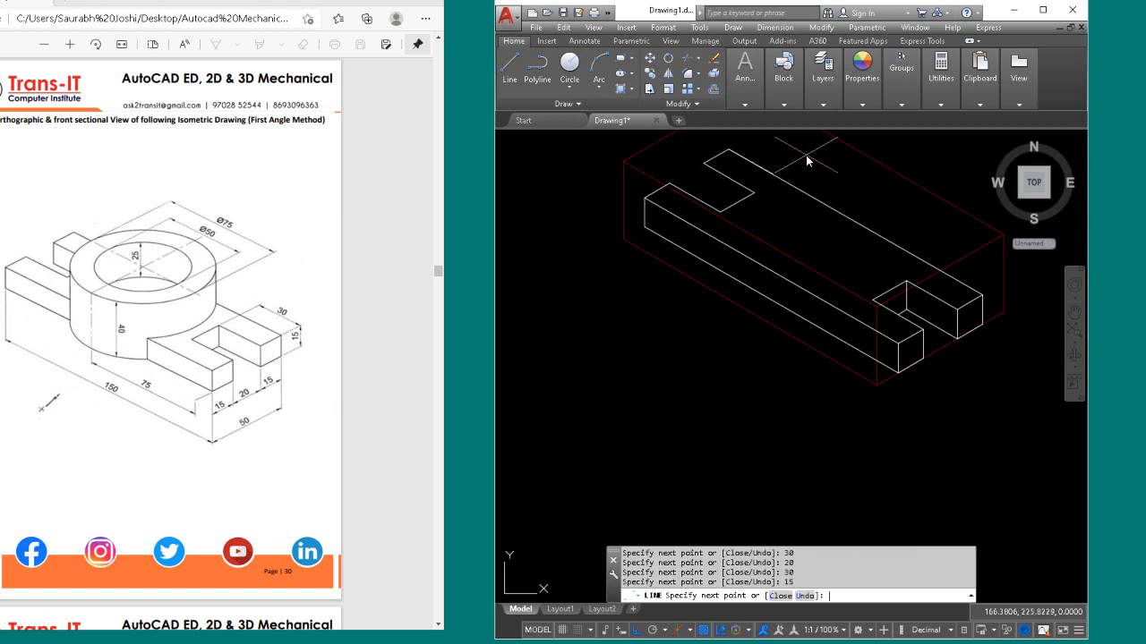
key("Return")
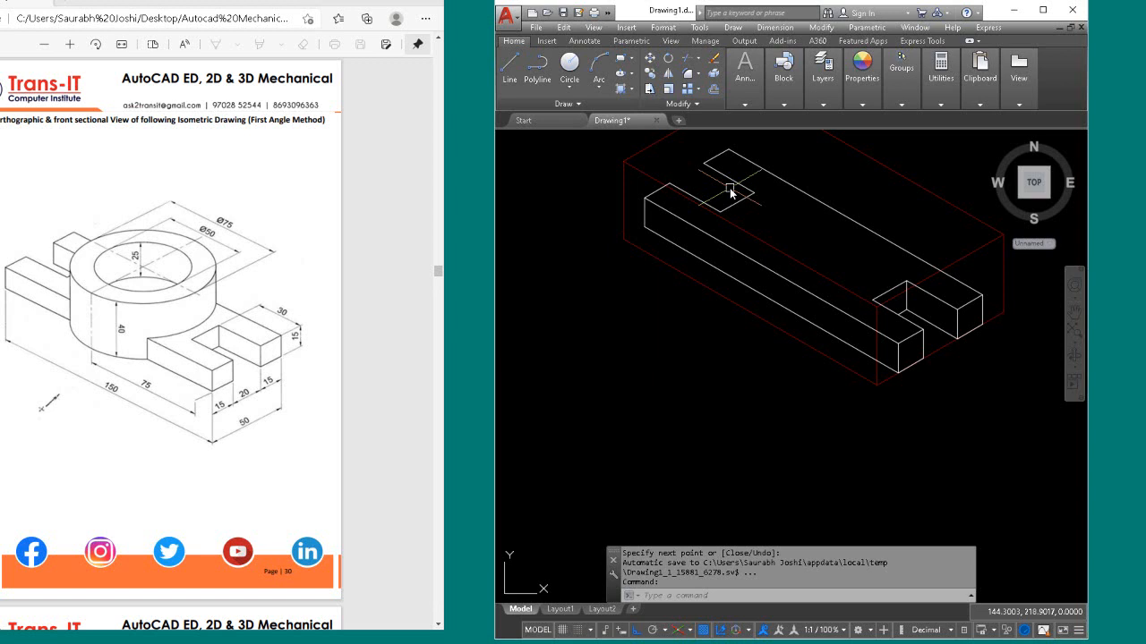
Step: Copy the far slot's 20-long inner edge and the rear arm's 30-long slot edge 15 straight down in the right isoplane
key("F5")
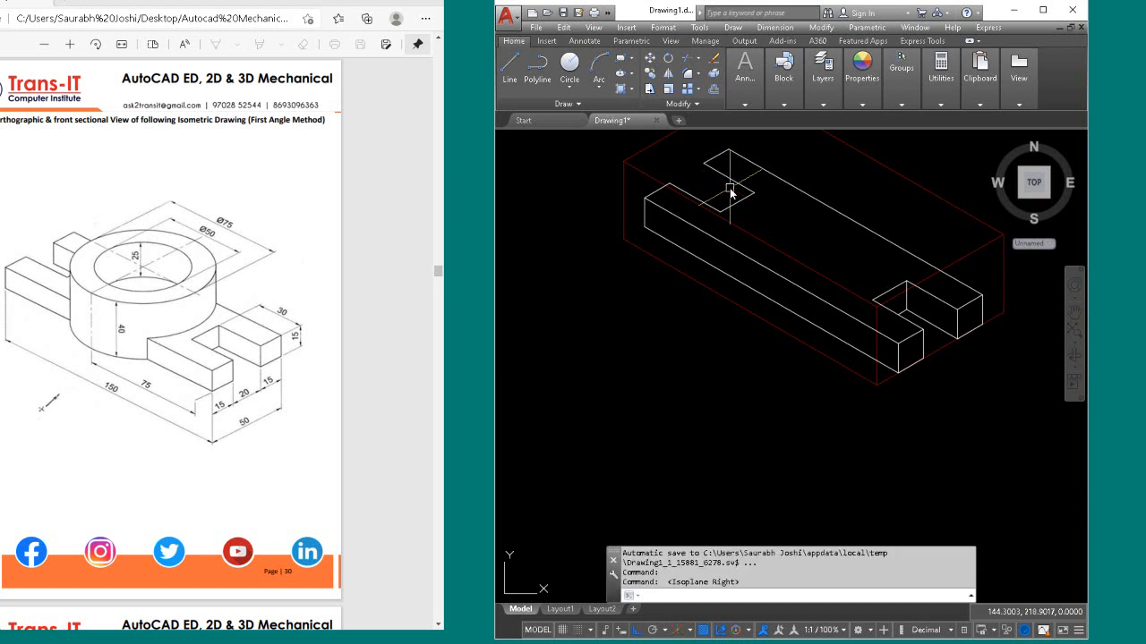
left_click(756, 179)
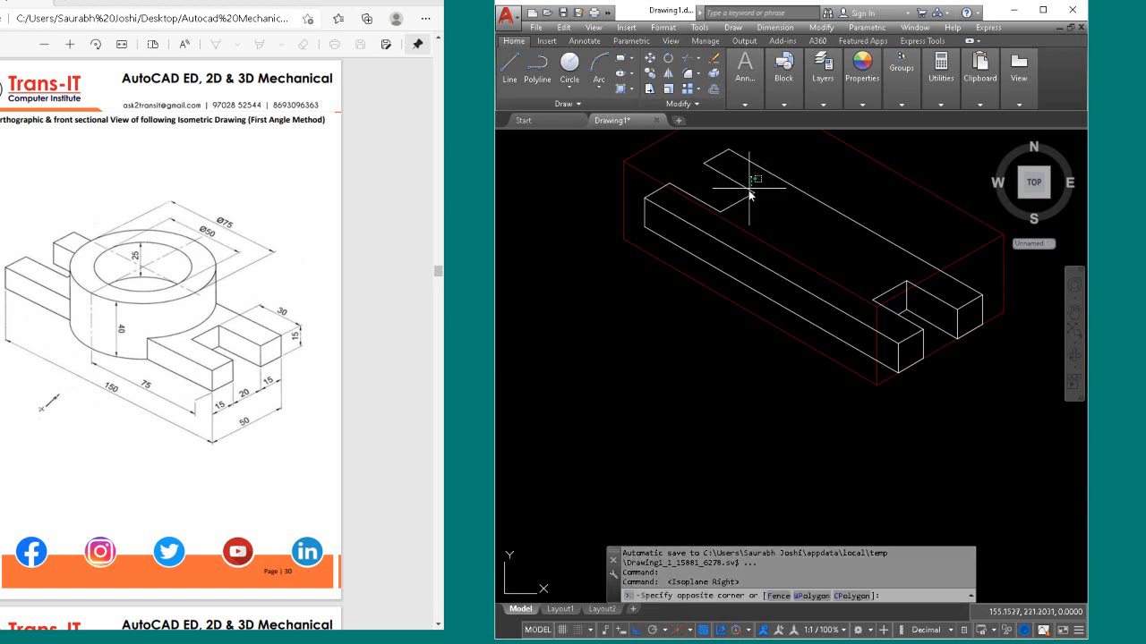
left_click(745, 217)
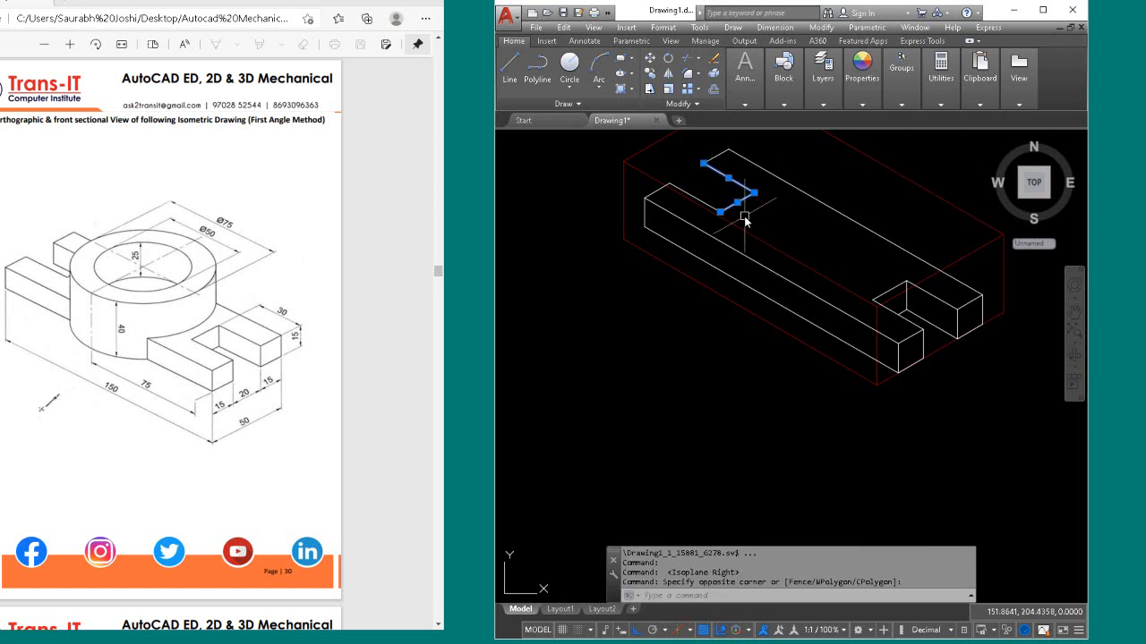
type("co")
key("Return")
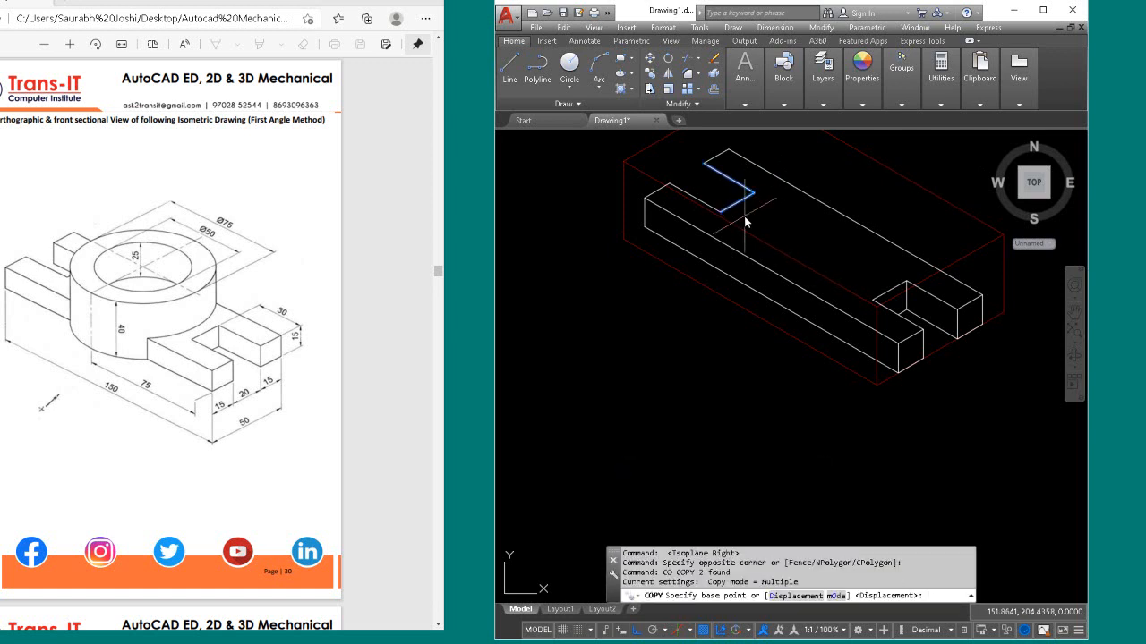
left_click(703, 164)
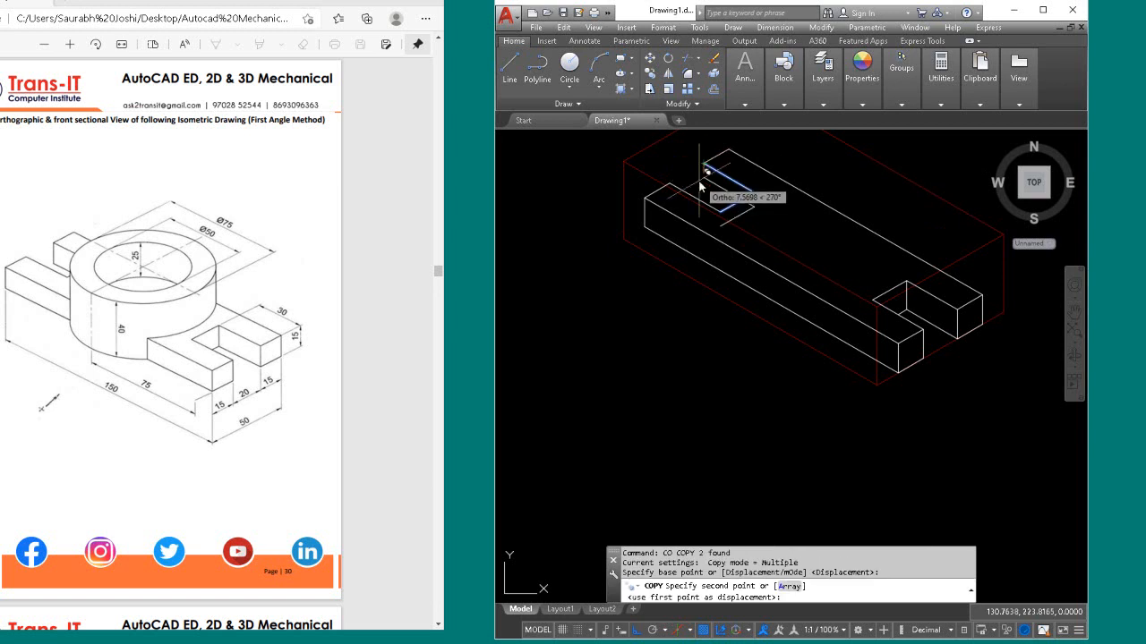
type("15")
key("Return")
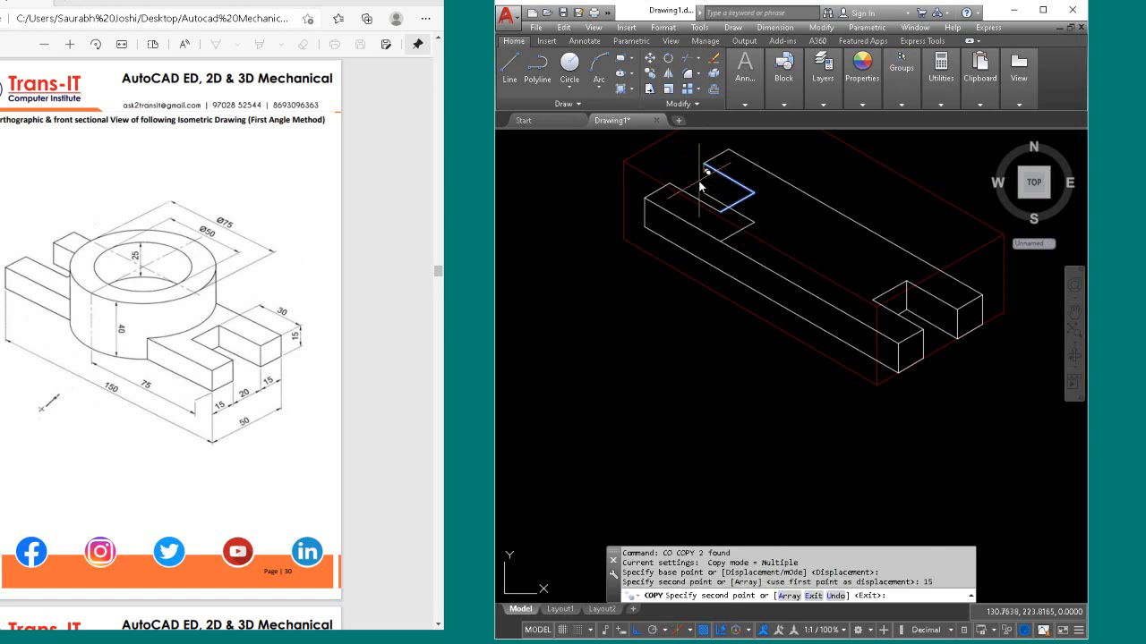
key("Return")
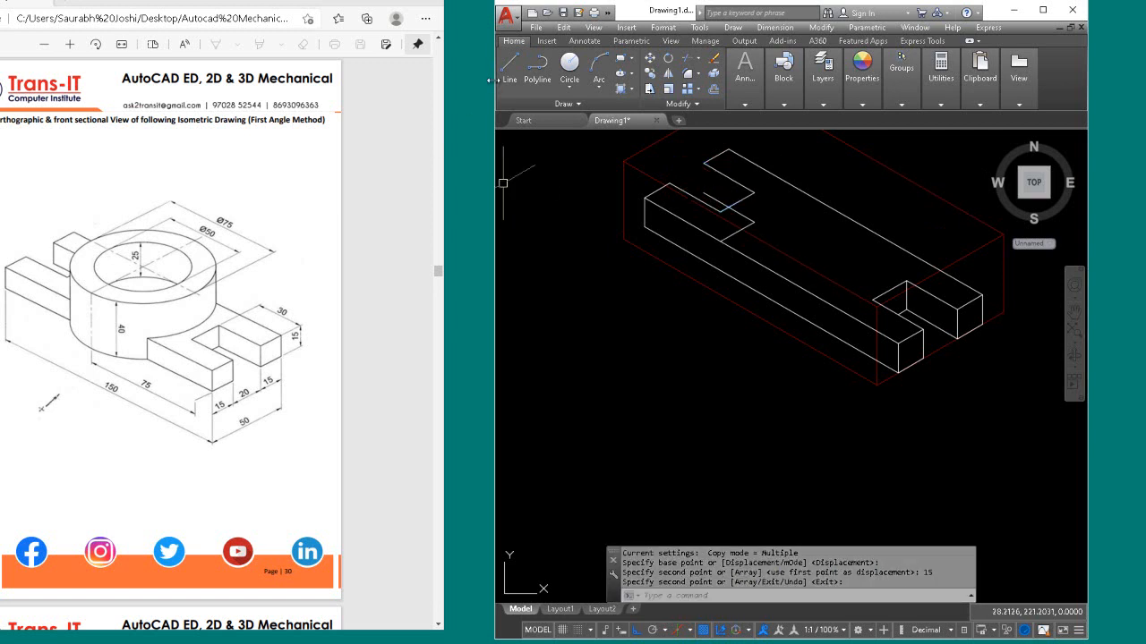
Step: Draw the rear arm's far-end vertical edge from its upper slot corner to the end of the copied lower edge
left_click(509, 67)
left_click(700, 168)
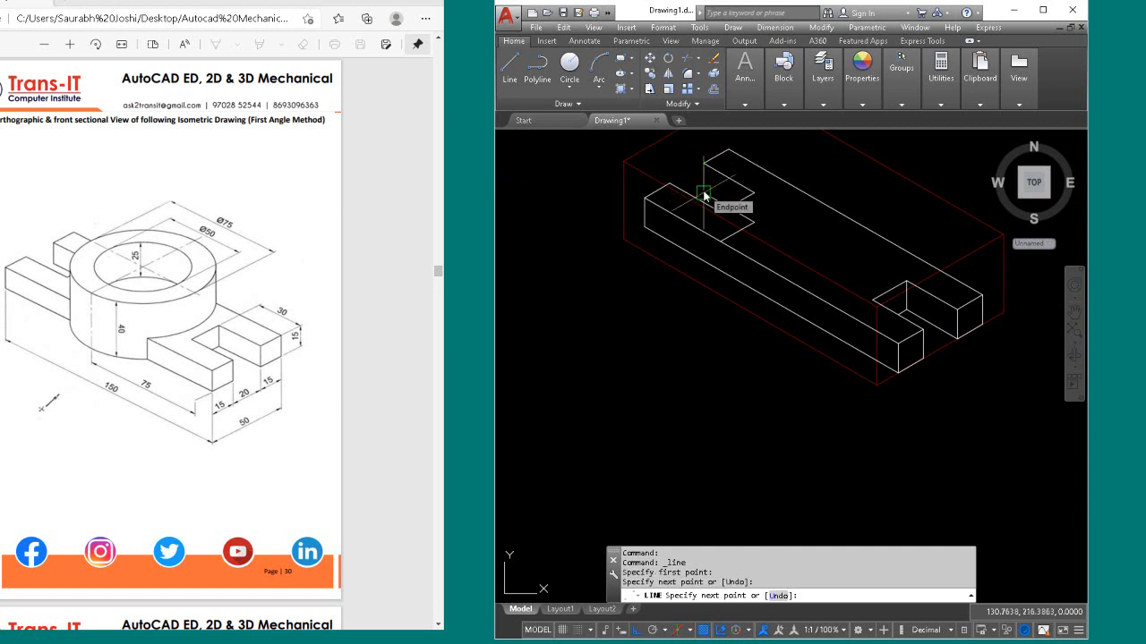
key("Return")
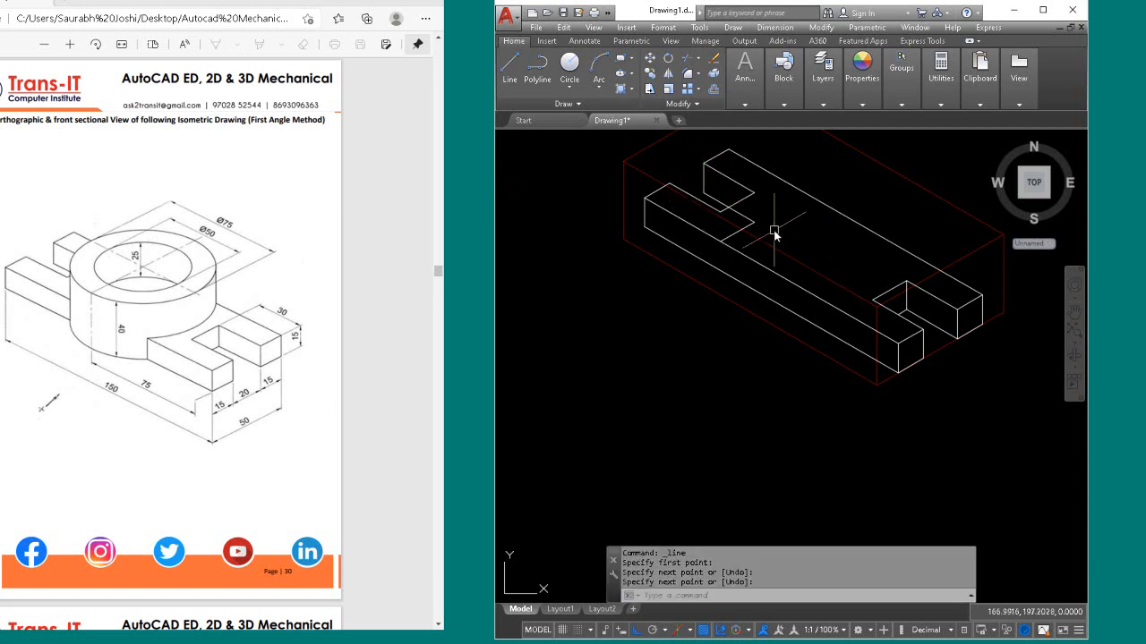
Step: Trim the hidden part of the copied 30-long edge and erase the copied 20-long edge below the far slot
type("tr")
key("Return")
key("Return")
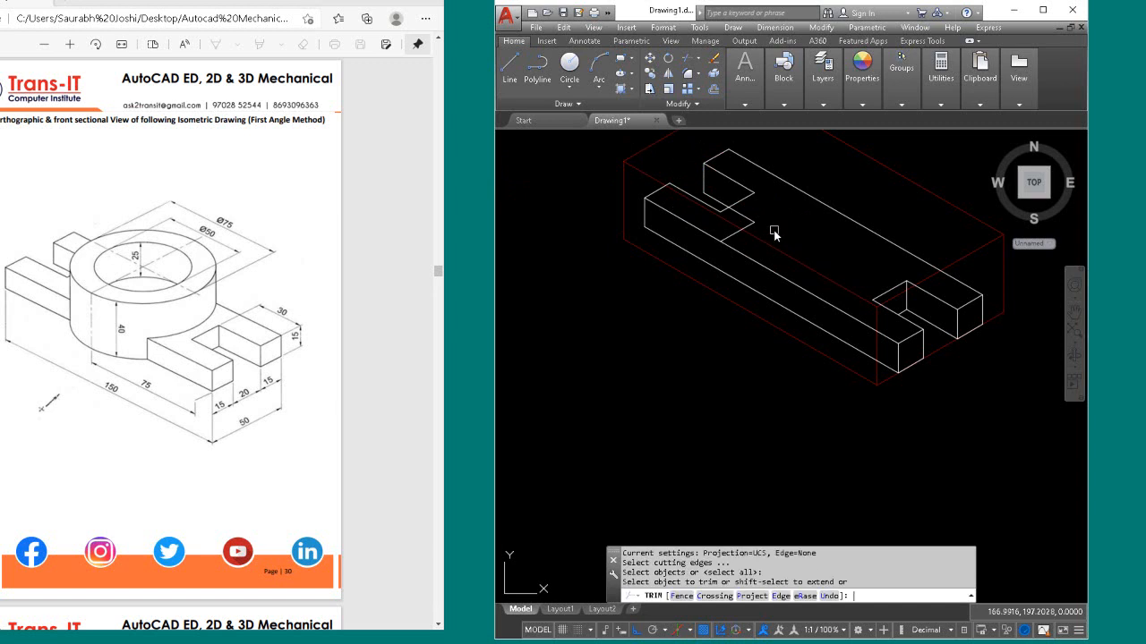
left_click(744, 218)
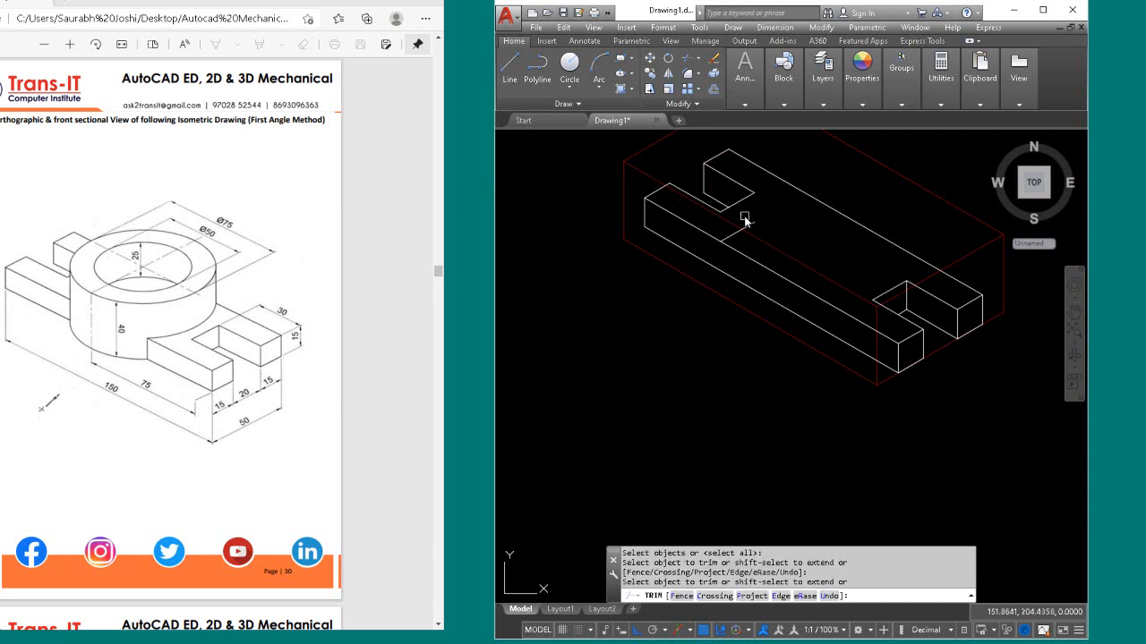
key("Return")
left_click(753, 223)
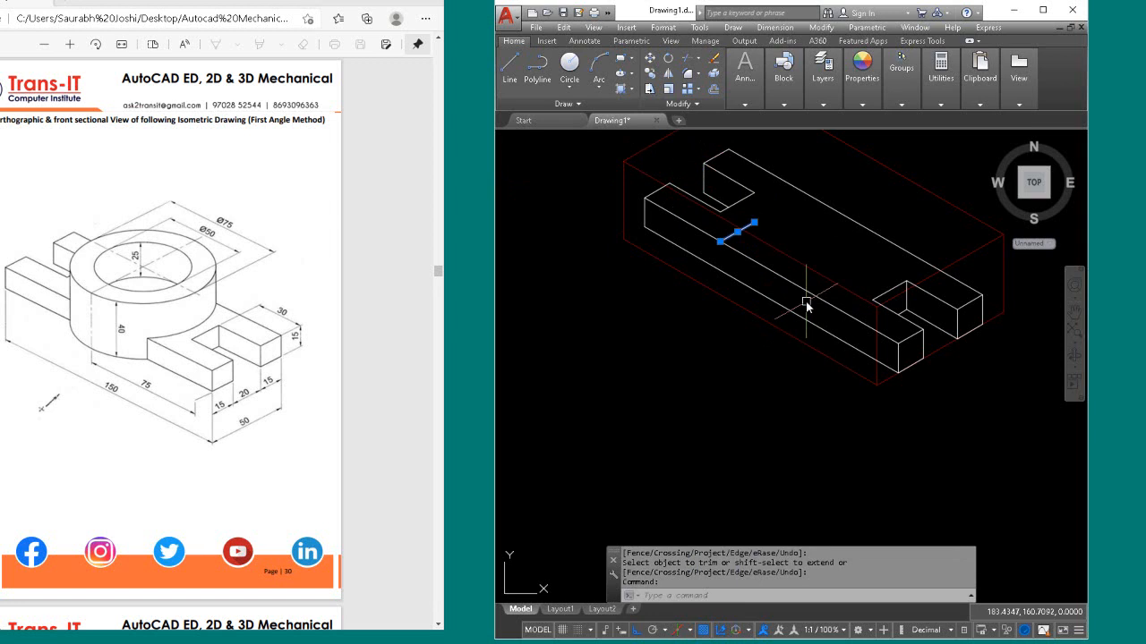
key("Delete")
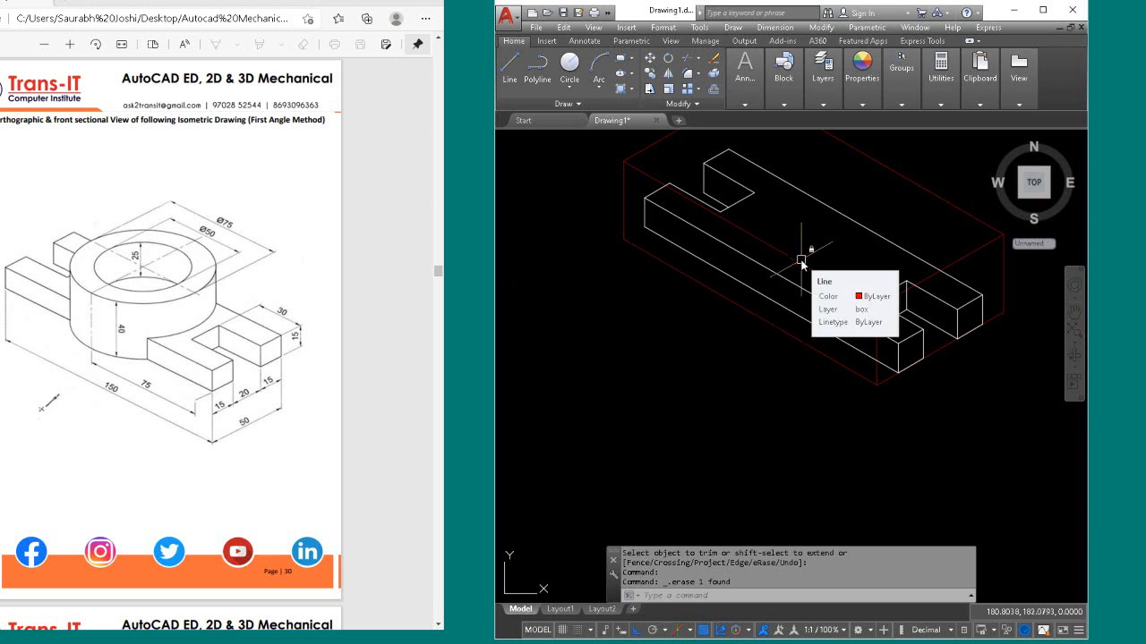
Step: Draw a centre line in the top isoplane between the midpoints of the box's two long top edges
key("F6")
key("F6")
key("F6")
key("F5")
key("F5")
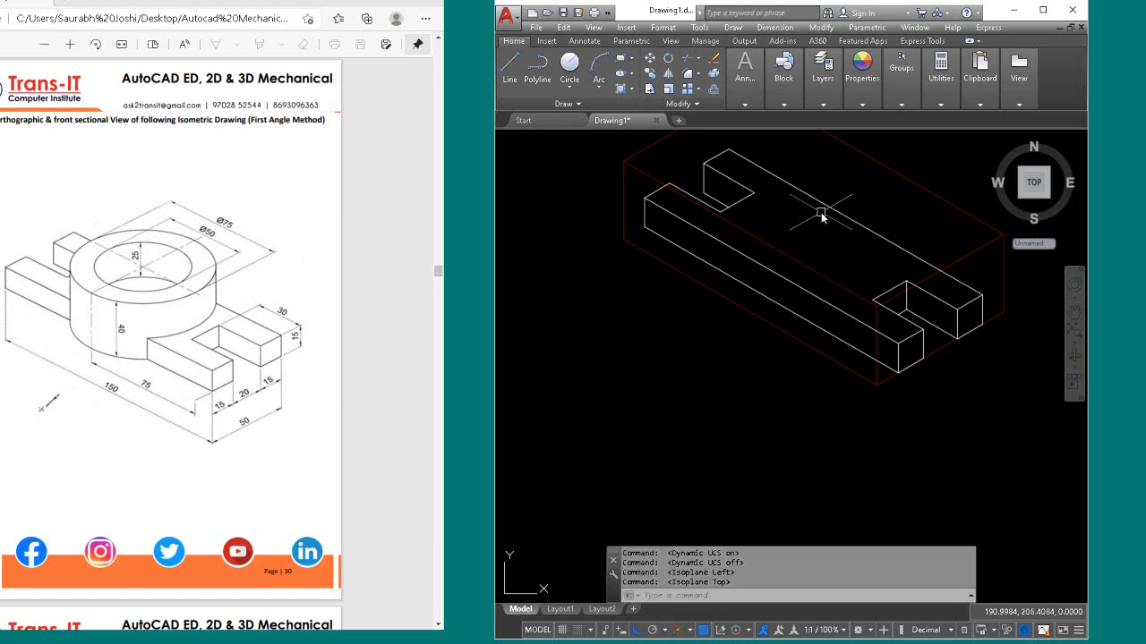
left_click(510, 66)
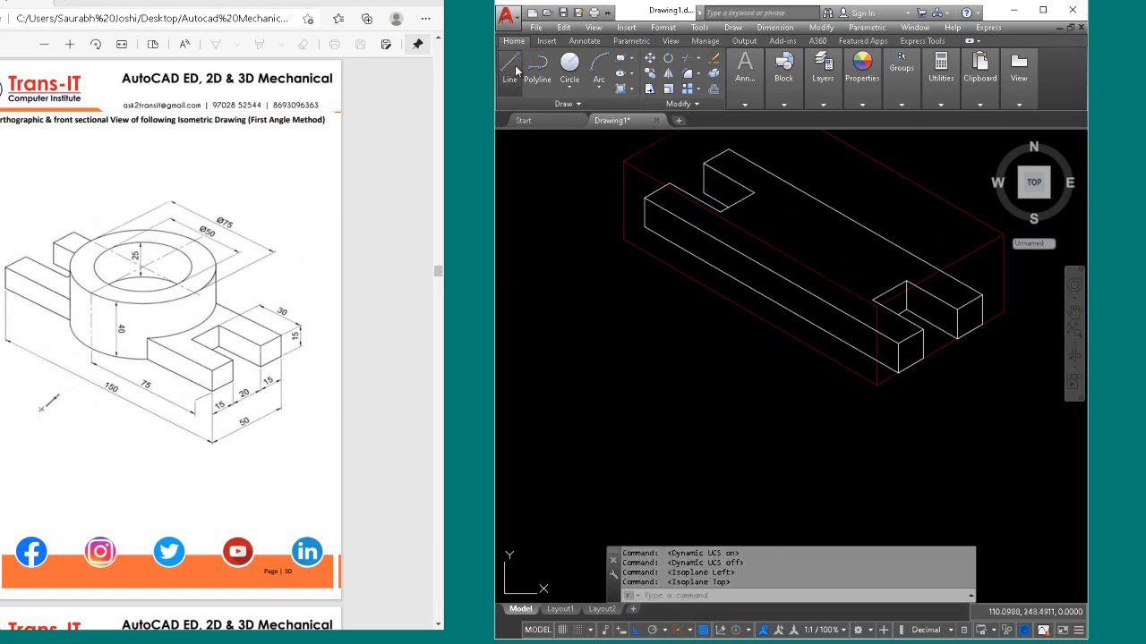
left_click(757, 234)
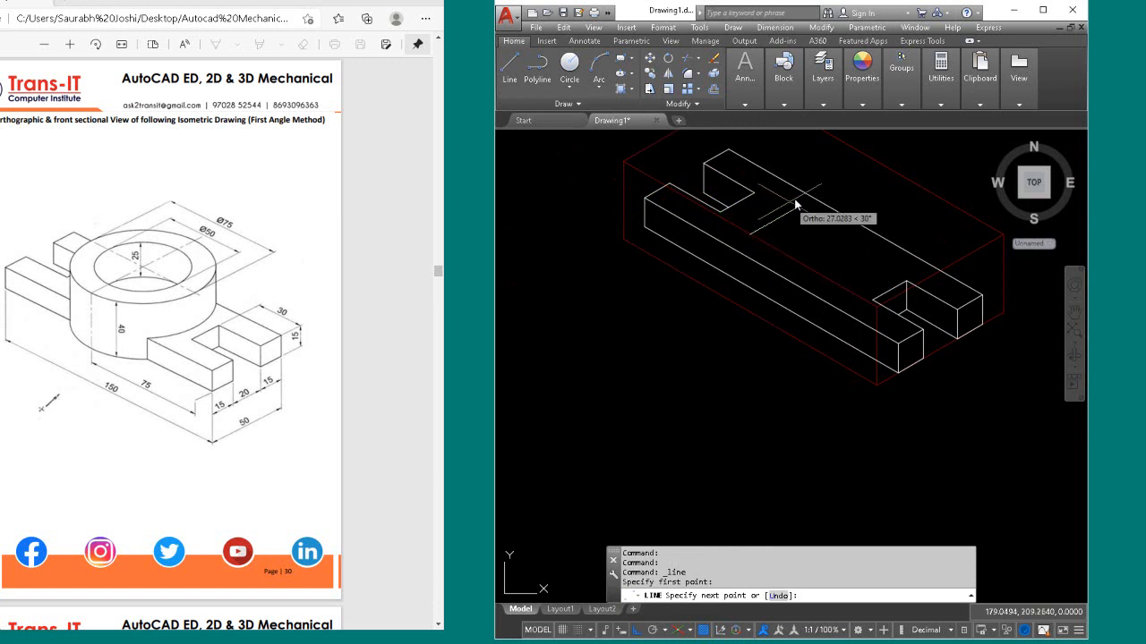
left_click(876, 163)
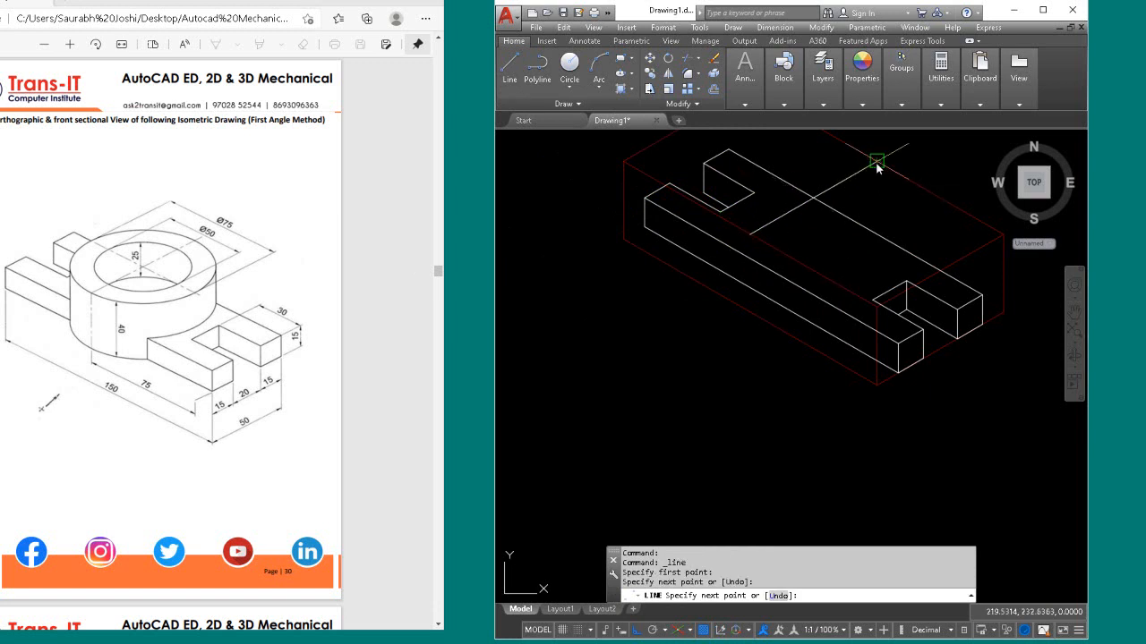
key("Return")
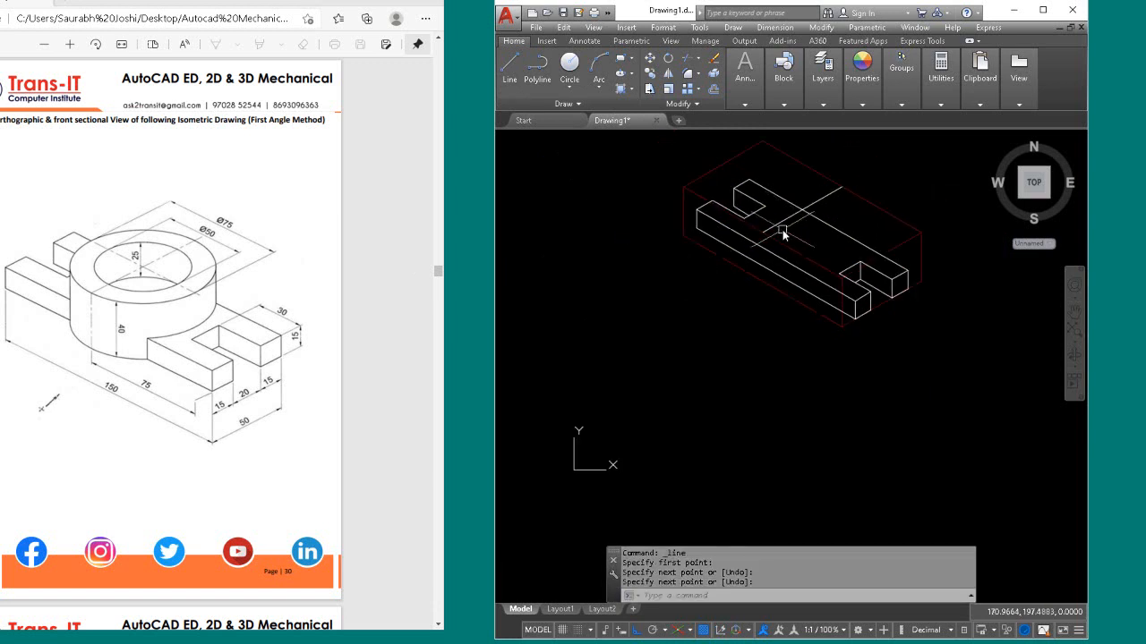
scroll(842, 158, "up", 2)
scroll(841, 161, "down", 2)
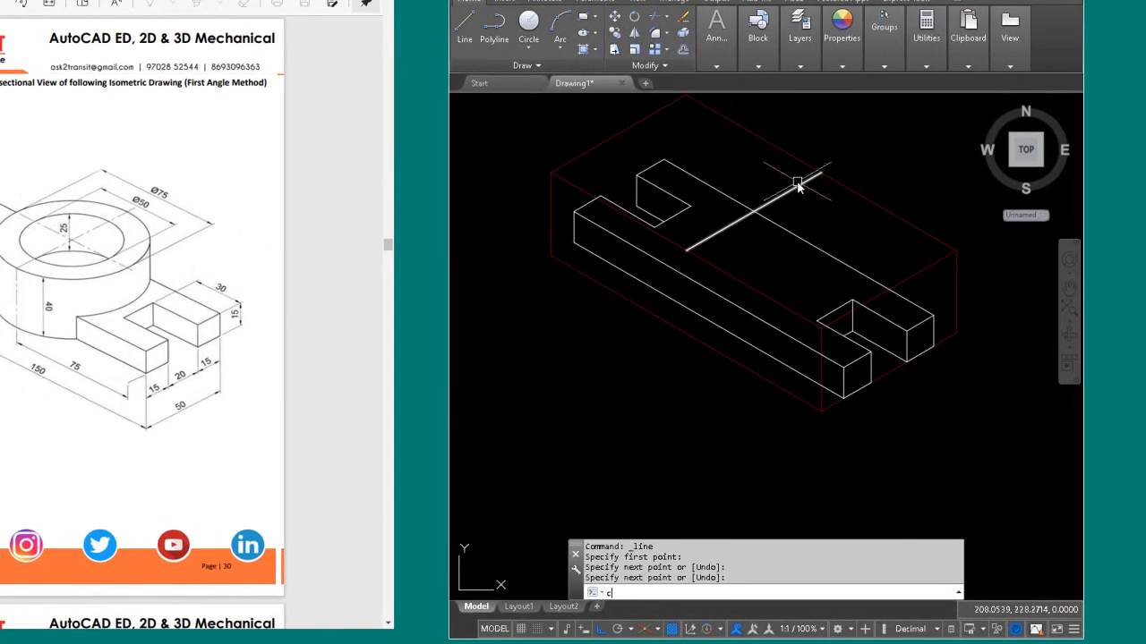
type("c")
key("Return")
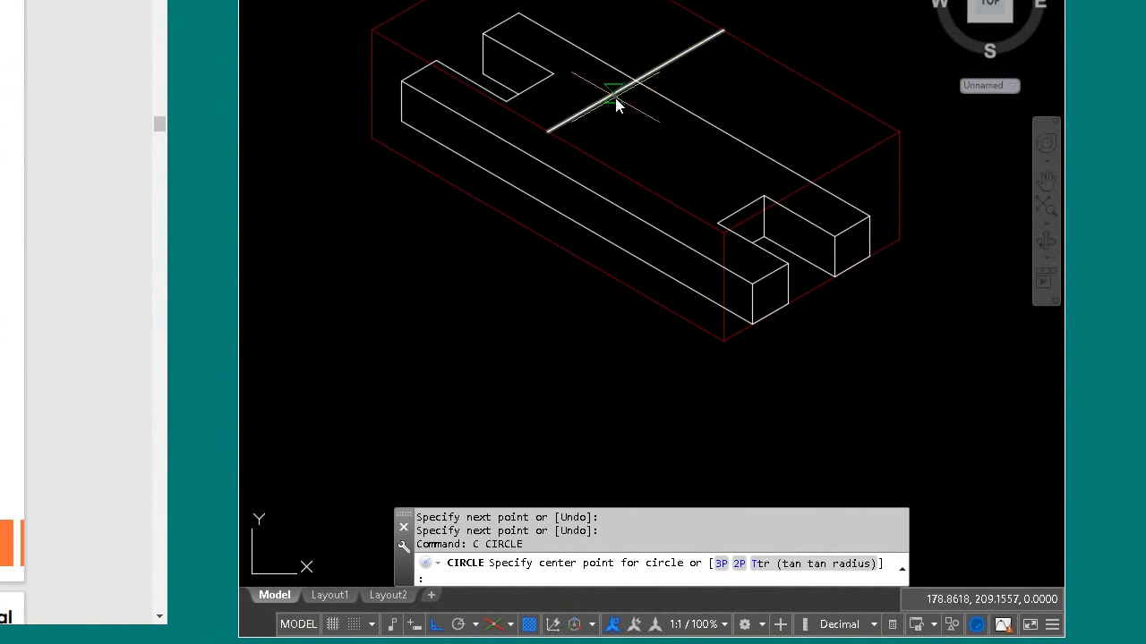
left_click(632, 87)
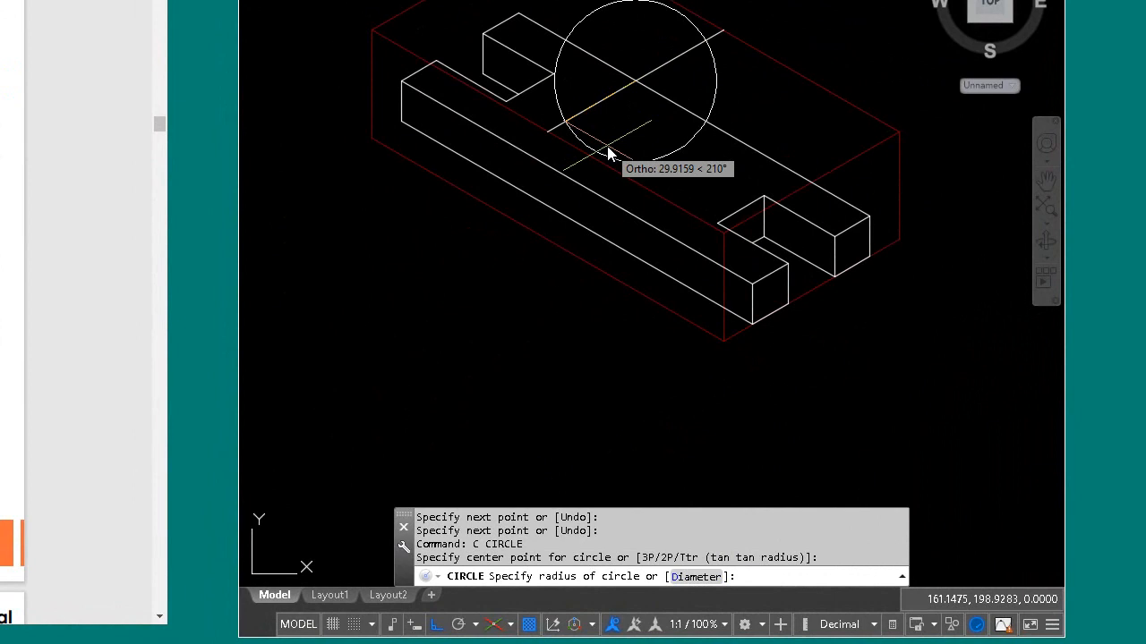
key("Escape")
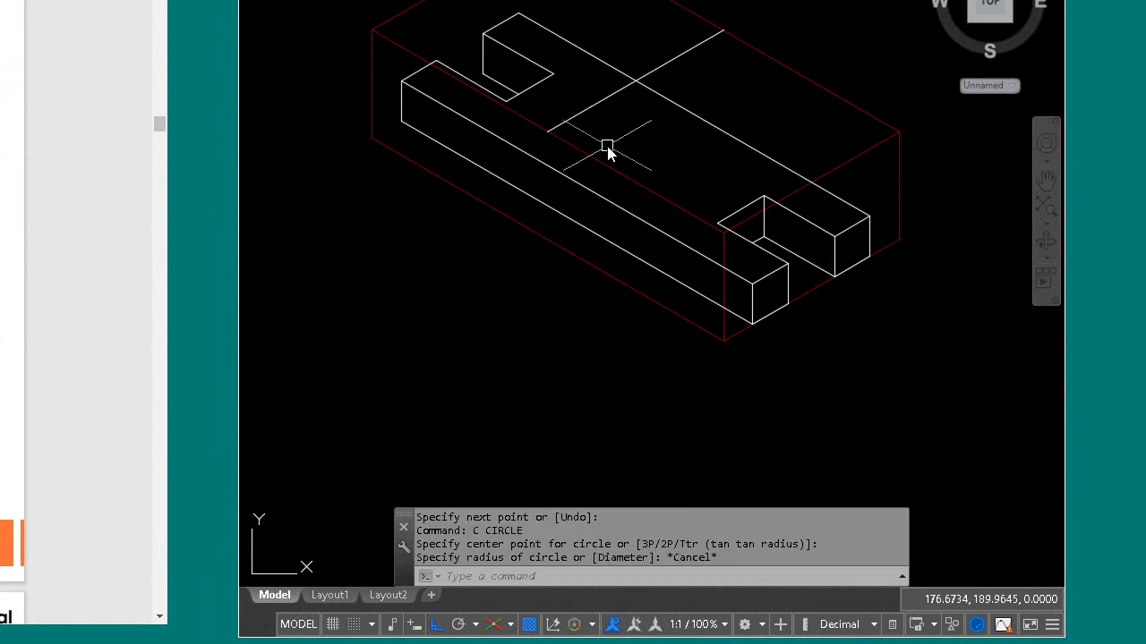
Step: Draw a 75-diameter isocircle in the top isoplane, centred on the midpoint of the centre line
type("EL")
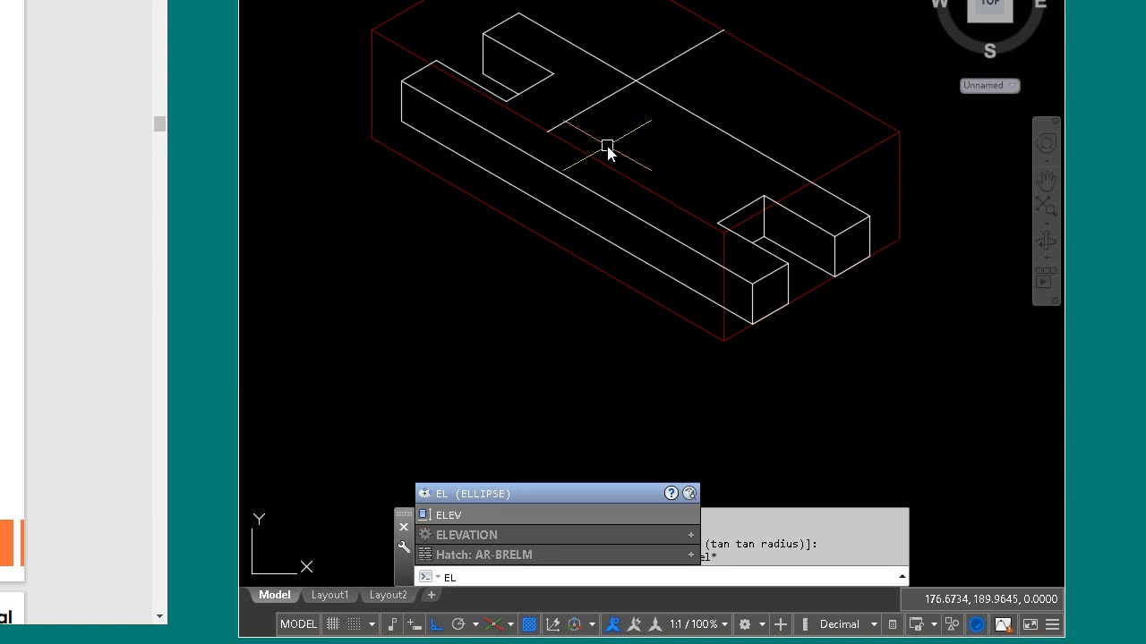
key("Return")
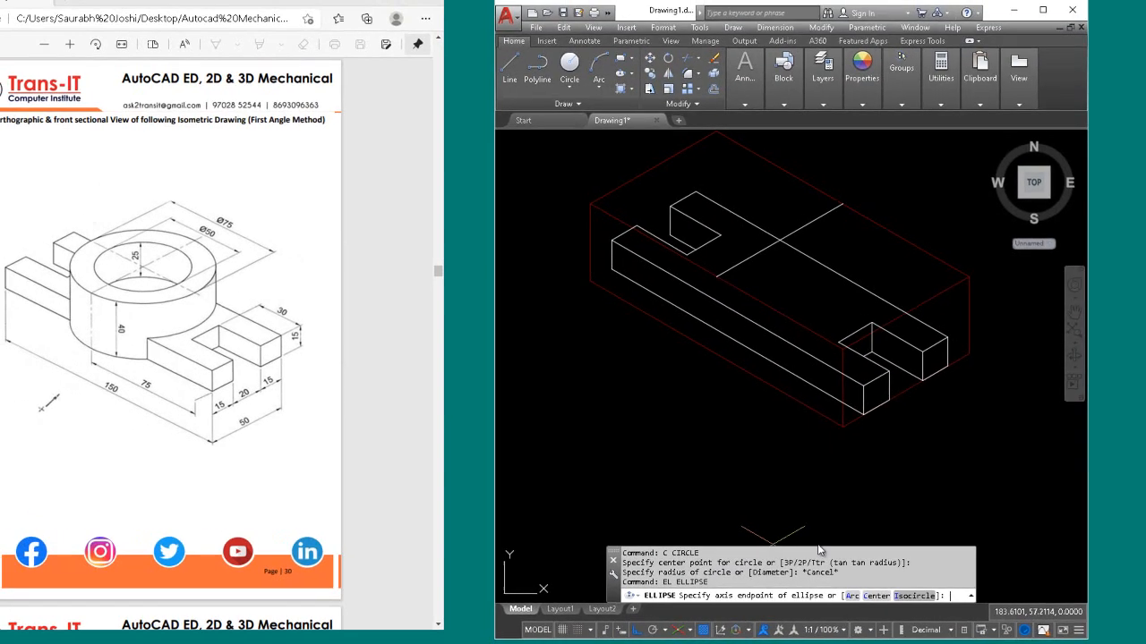
left_click(824, 578)
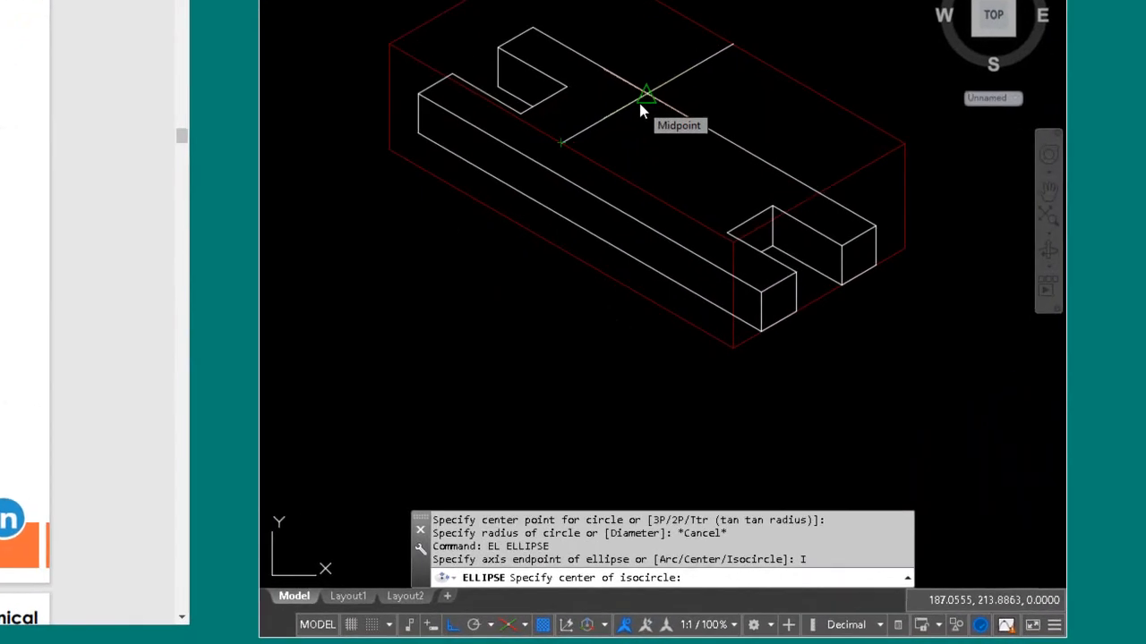
left_click(775, 251)
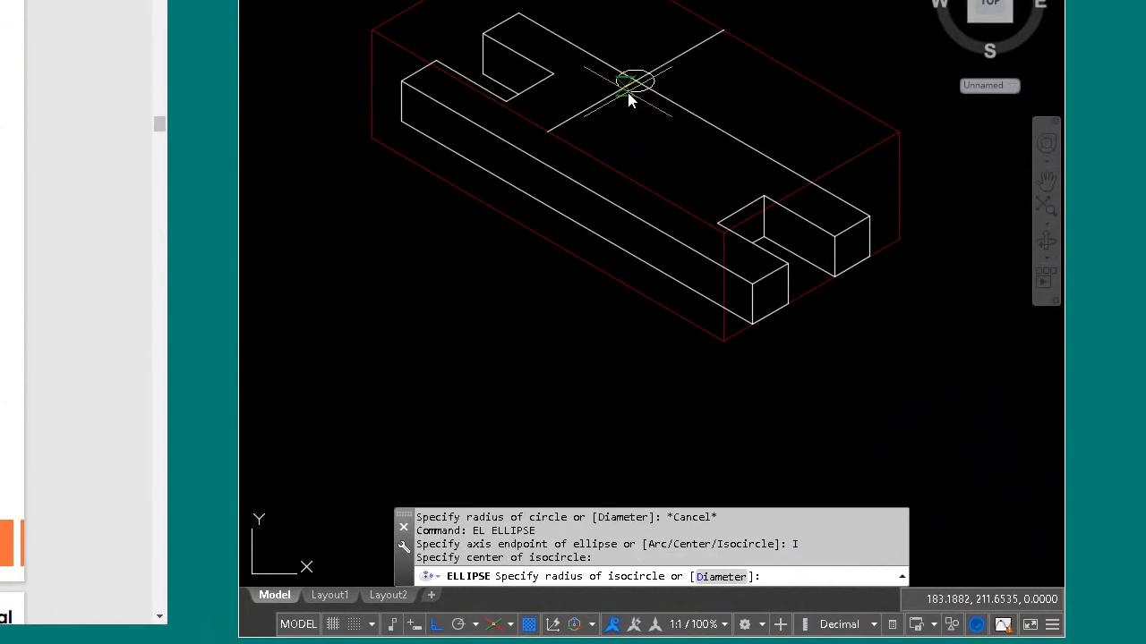
left_click(714, 577)
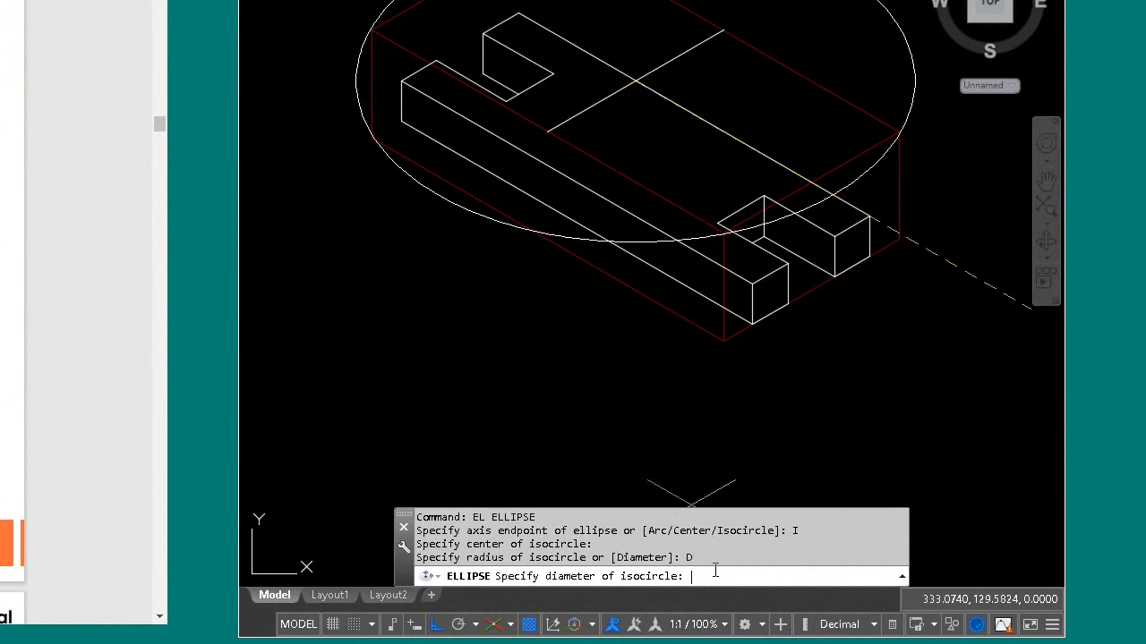
type("75")
key("Return")
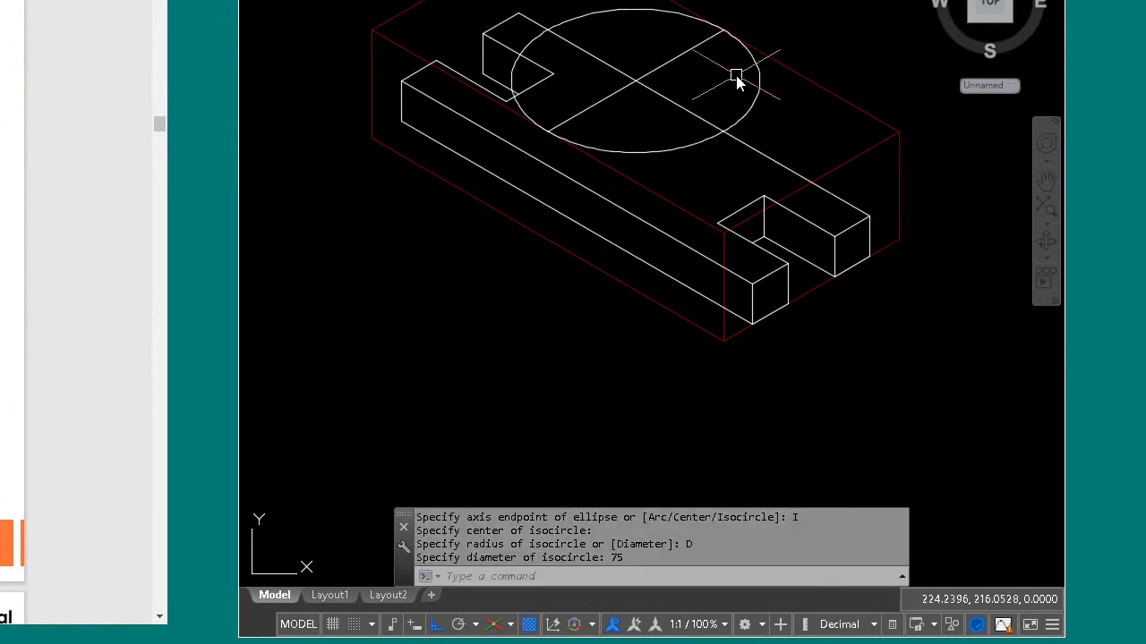
Step: Copy the 75-diameter isocircle 40 straight down from its centre in the right isoplane
key("F5")
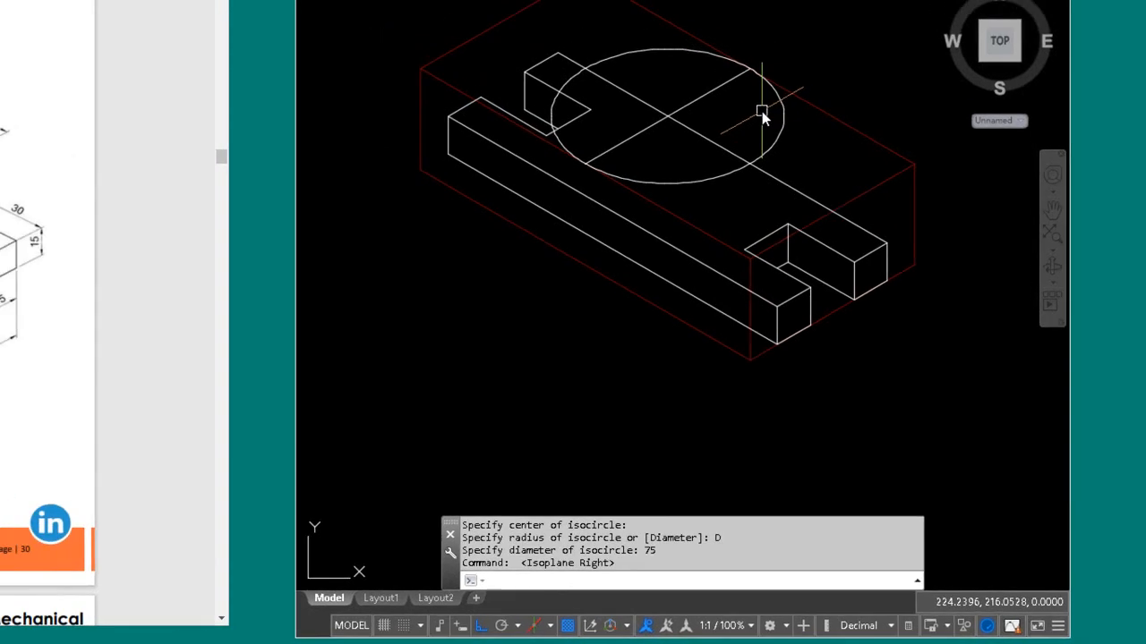
type("co")
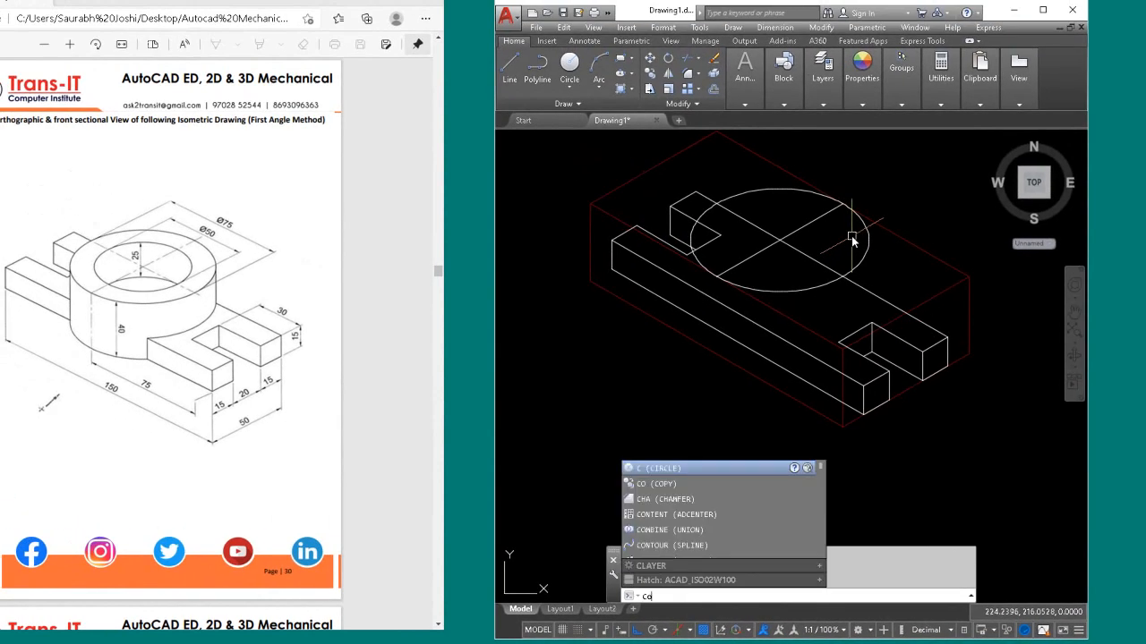
key("Return")
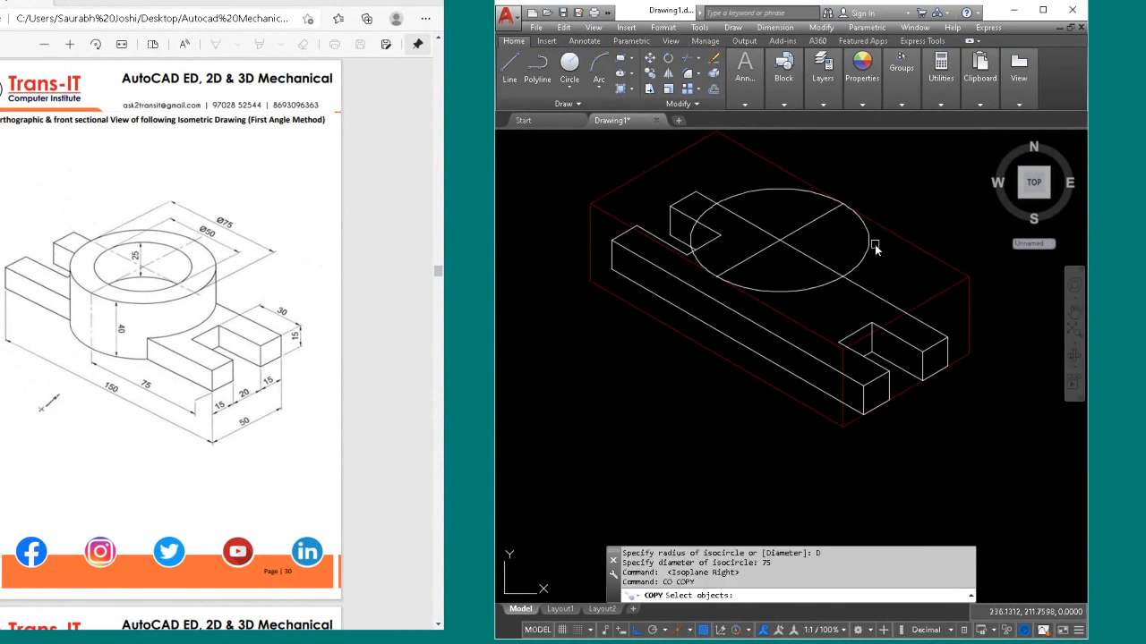
left_click(869, 240)
key("Return")
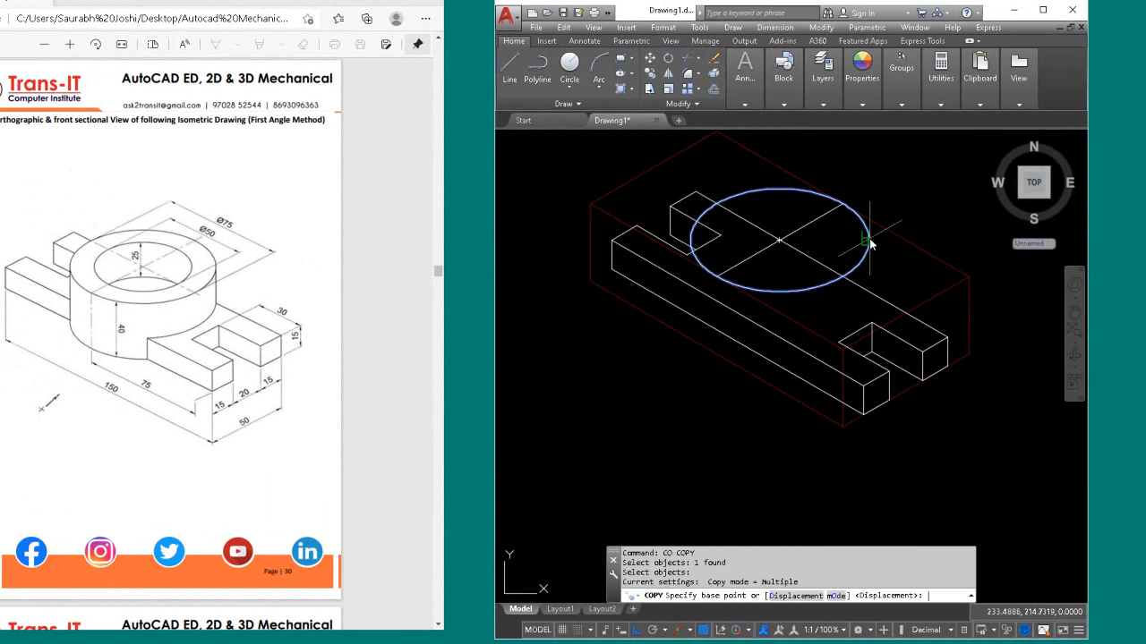
left_click(776, 241)
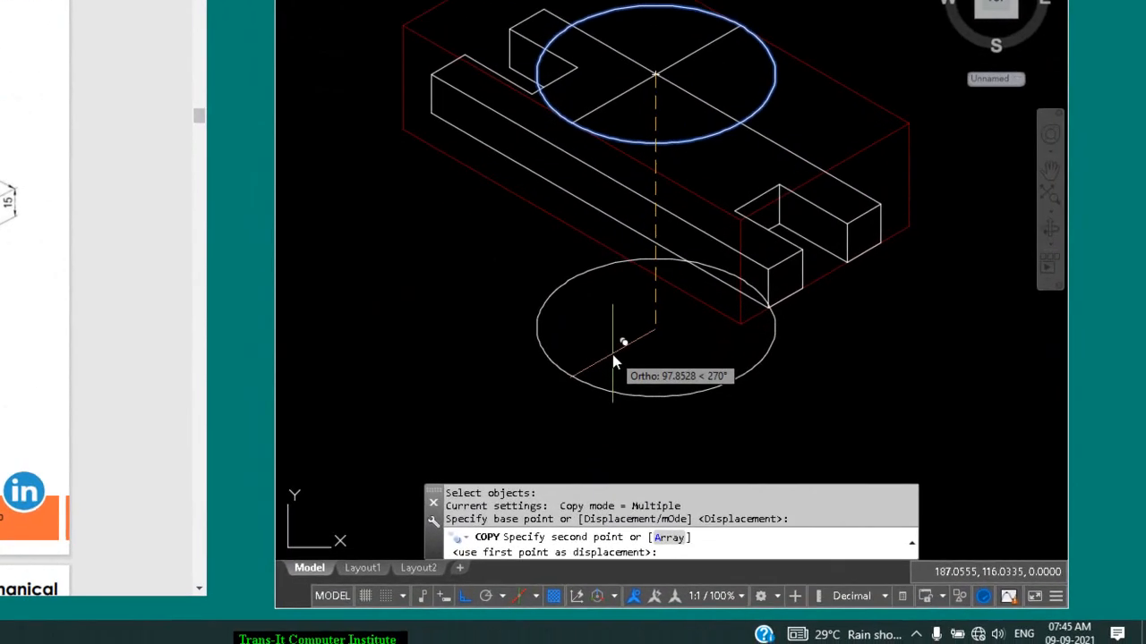
type("40")
key("Return")
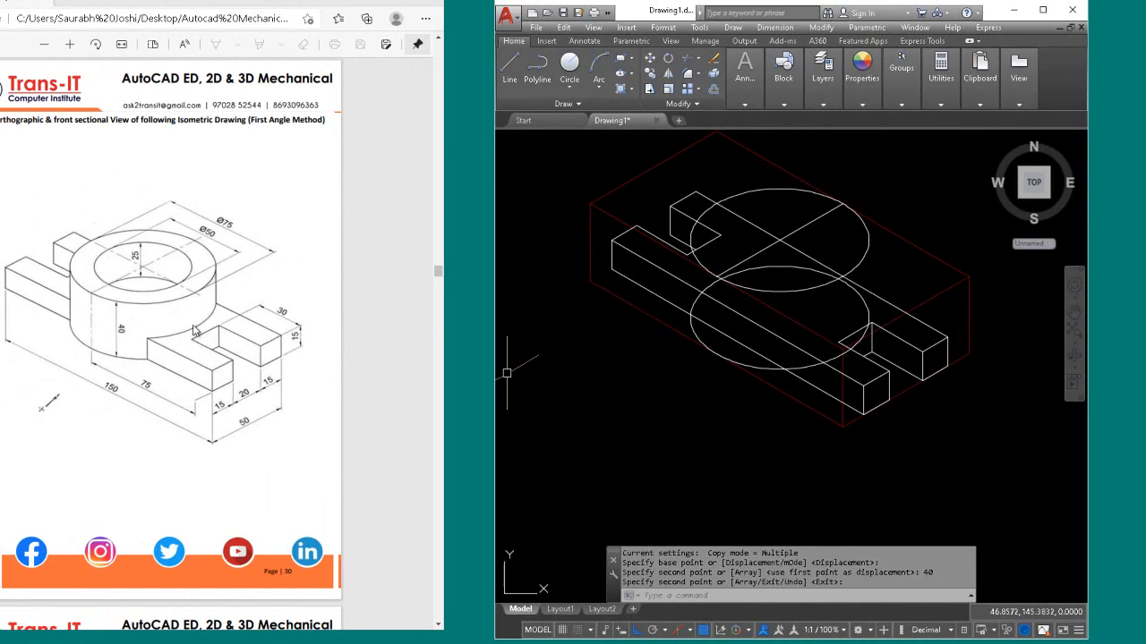
key("Return")
Step: Copy the top isocircle 25 straight down from its centre to the level of the arms' top face
left_click(866, 240)
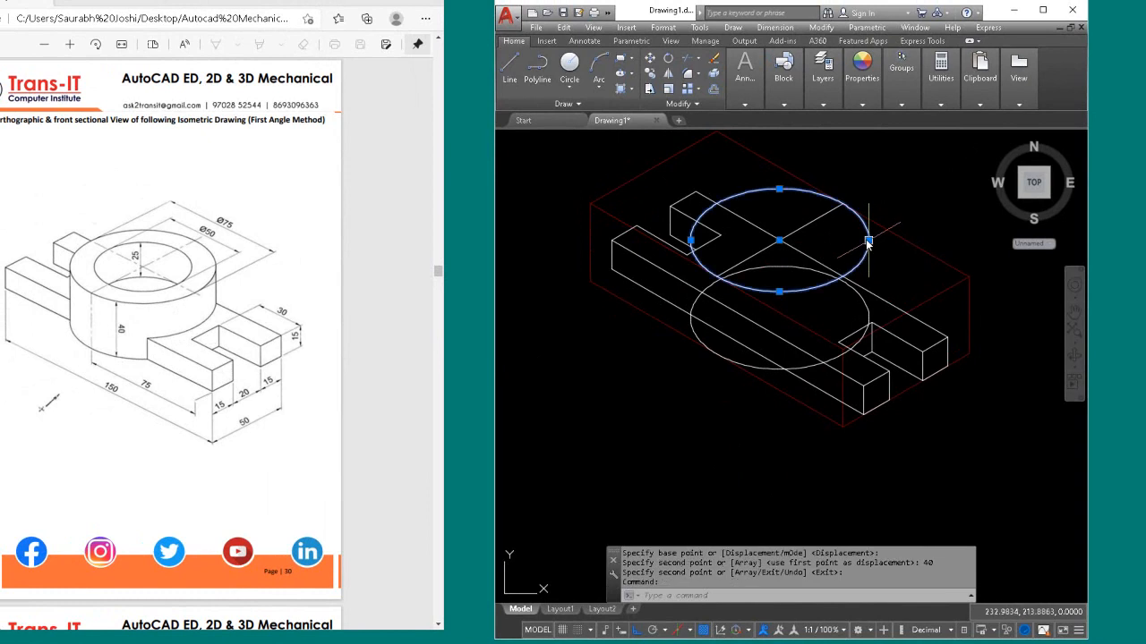
type("co")
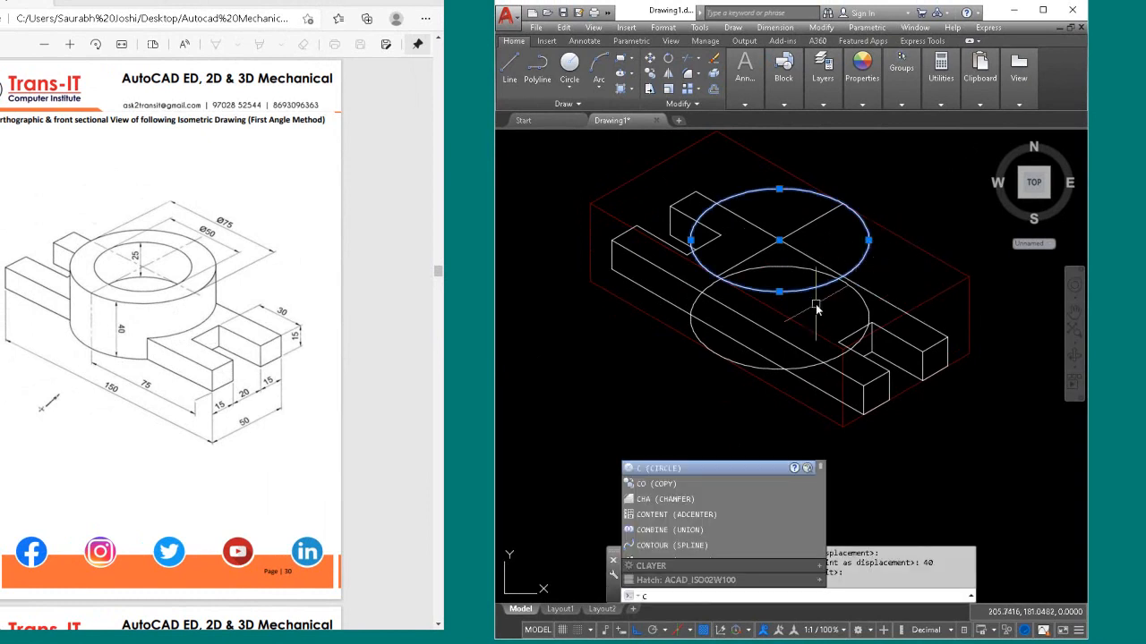
key("Return")
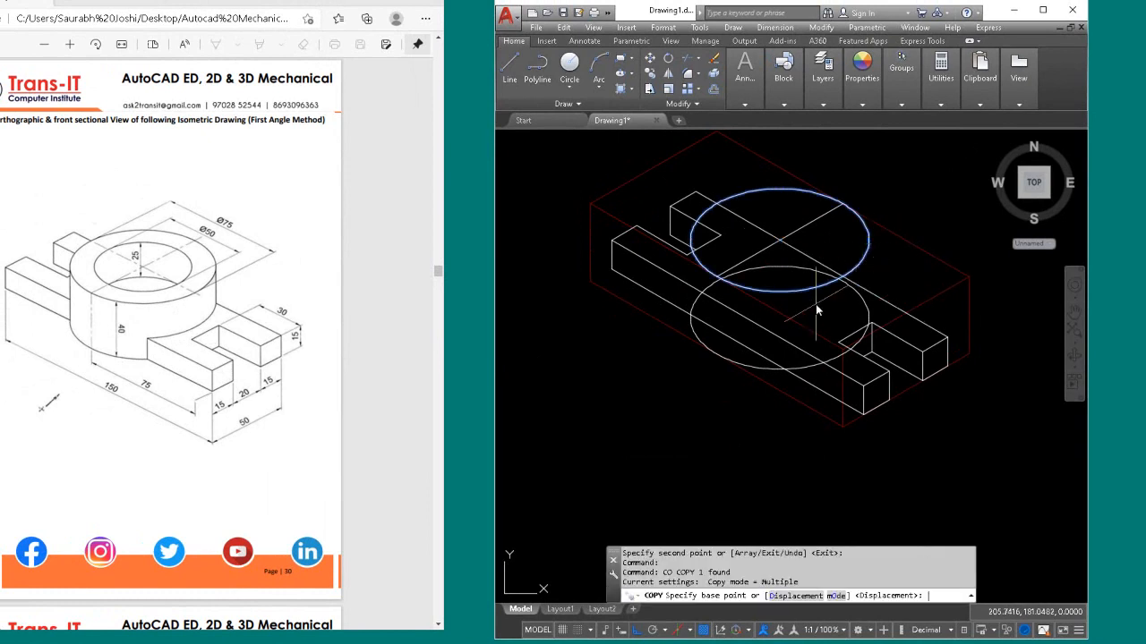
left_click(779, 240)
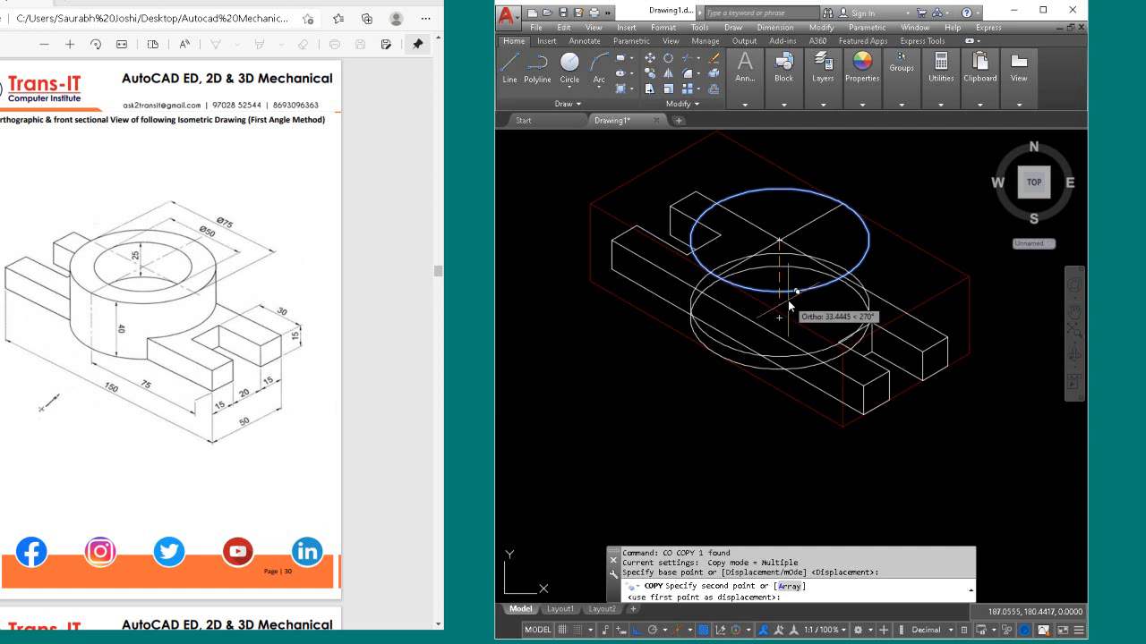
type("25")
key("Return")
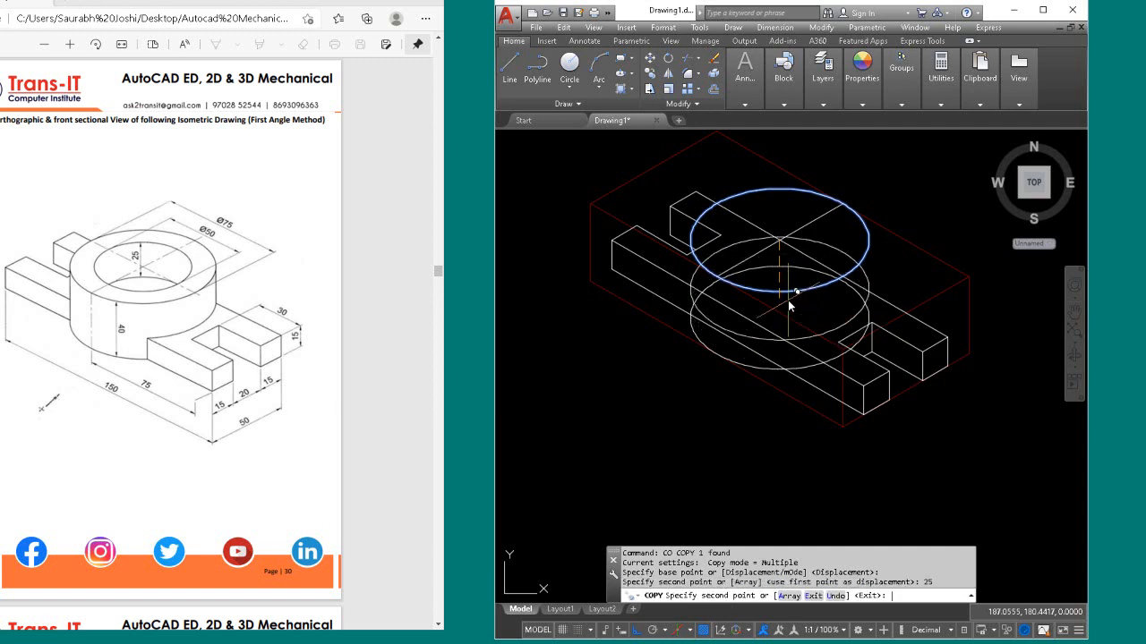
key("Return")
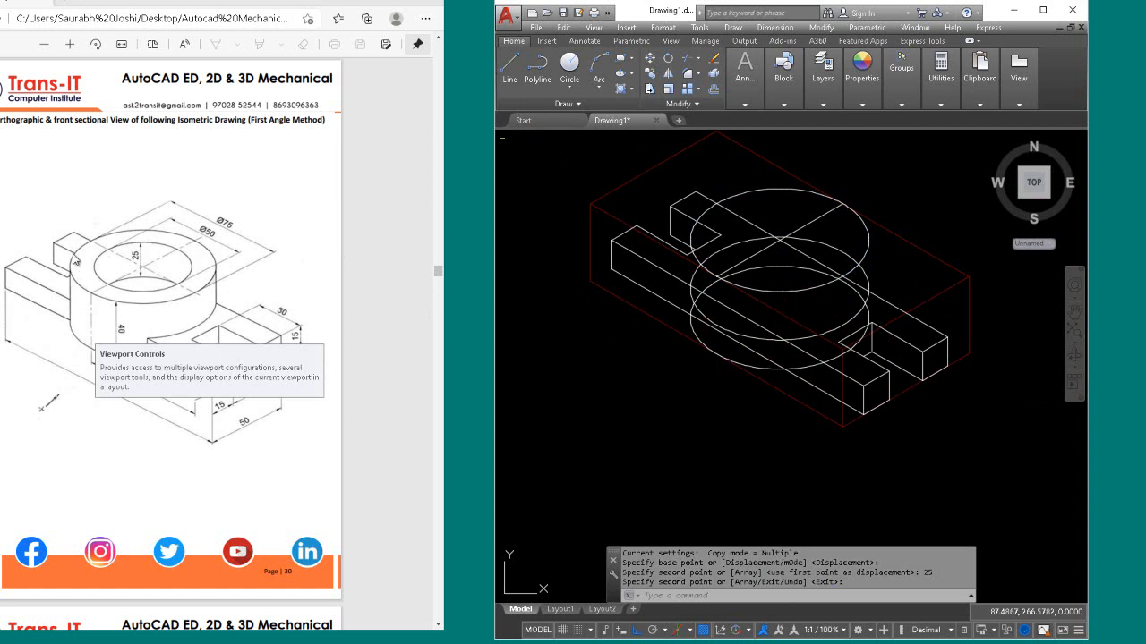
Step: Draw the ring's vertical side edges between quadrants: the left from the lowest to the top isocircle, the right from the top to the middle one
left_click(510, 67)
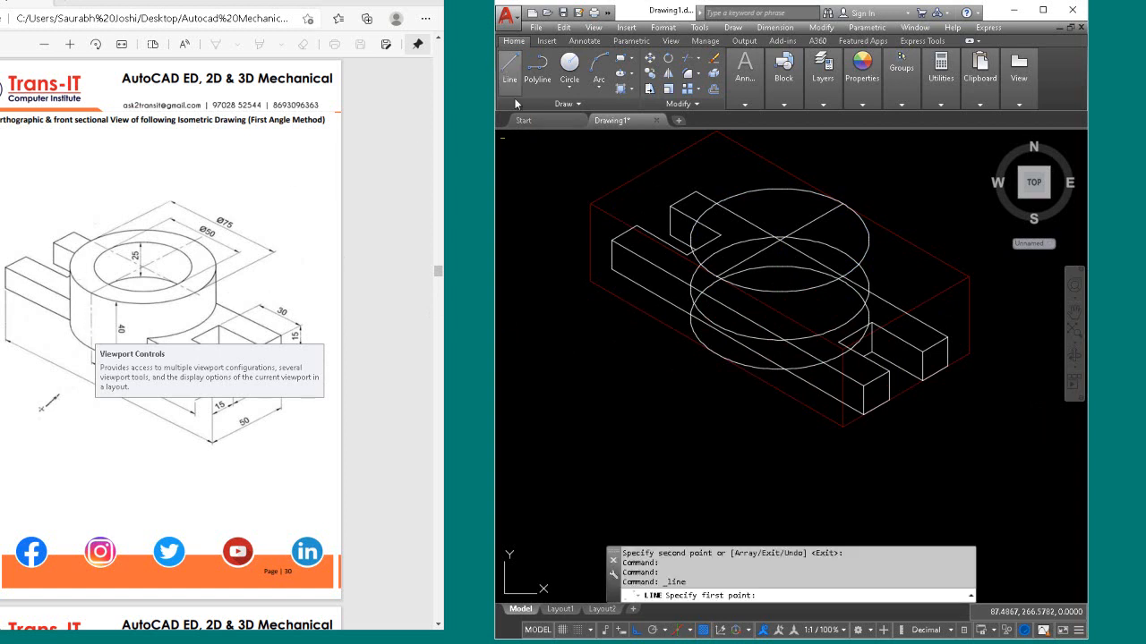
left_click(691, 324)
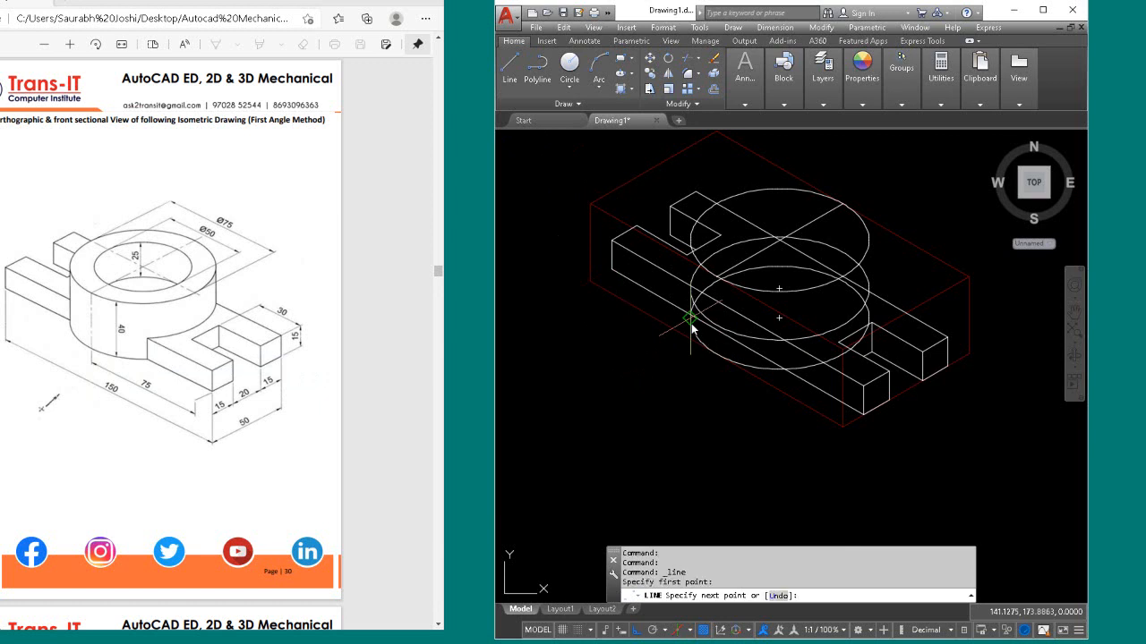
left_click(691, 238)
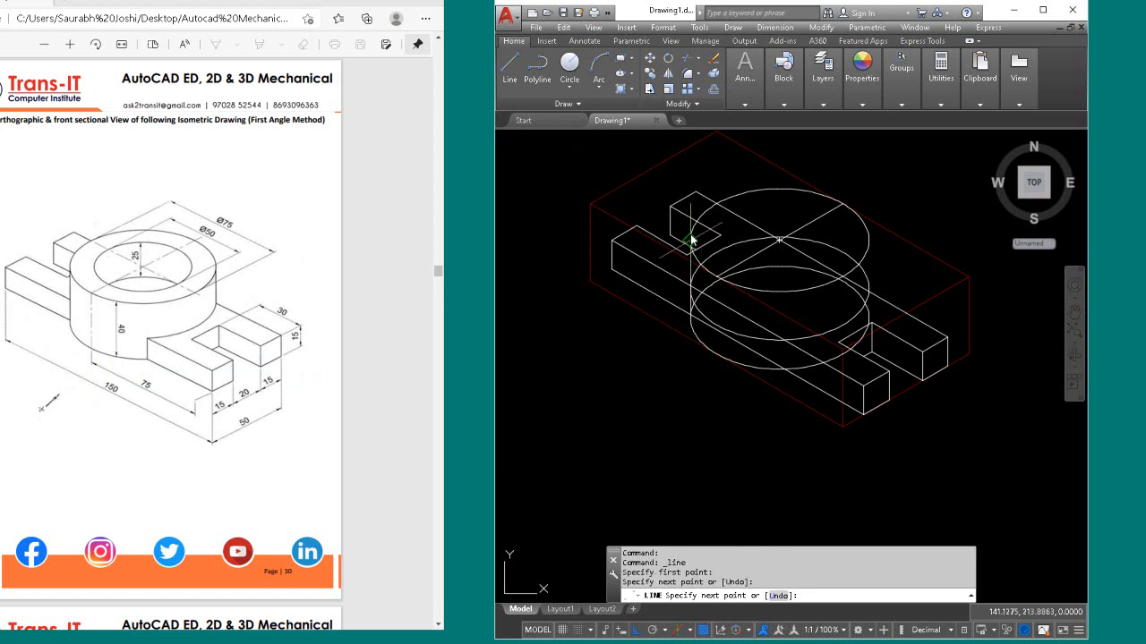
key("Return")
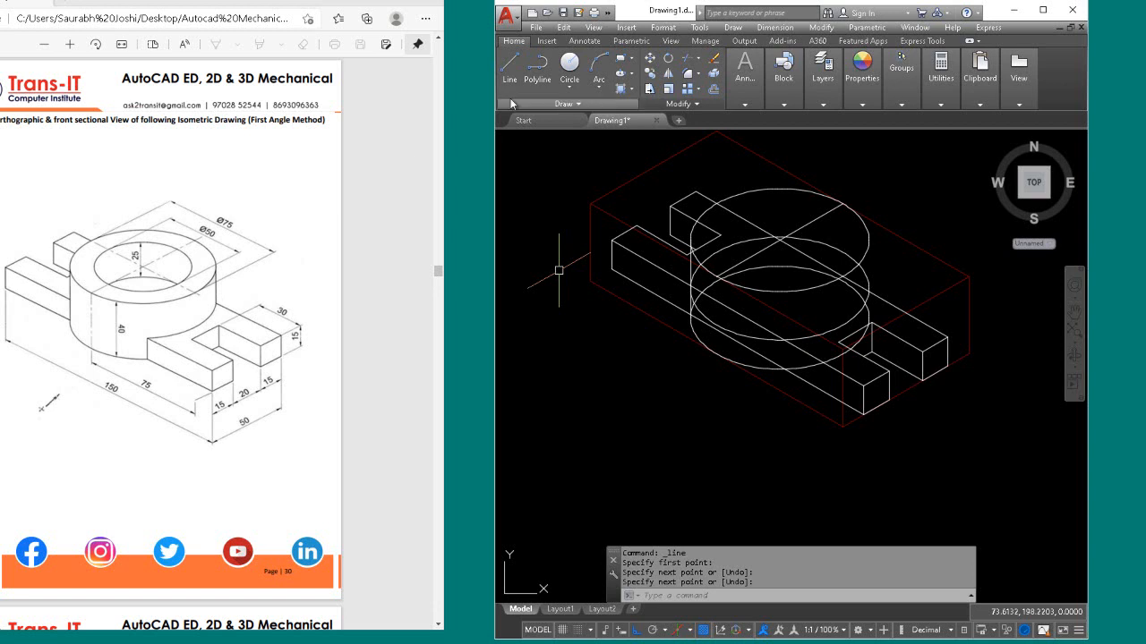
left_click(509, 64)
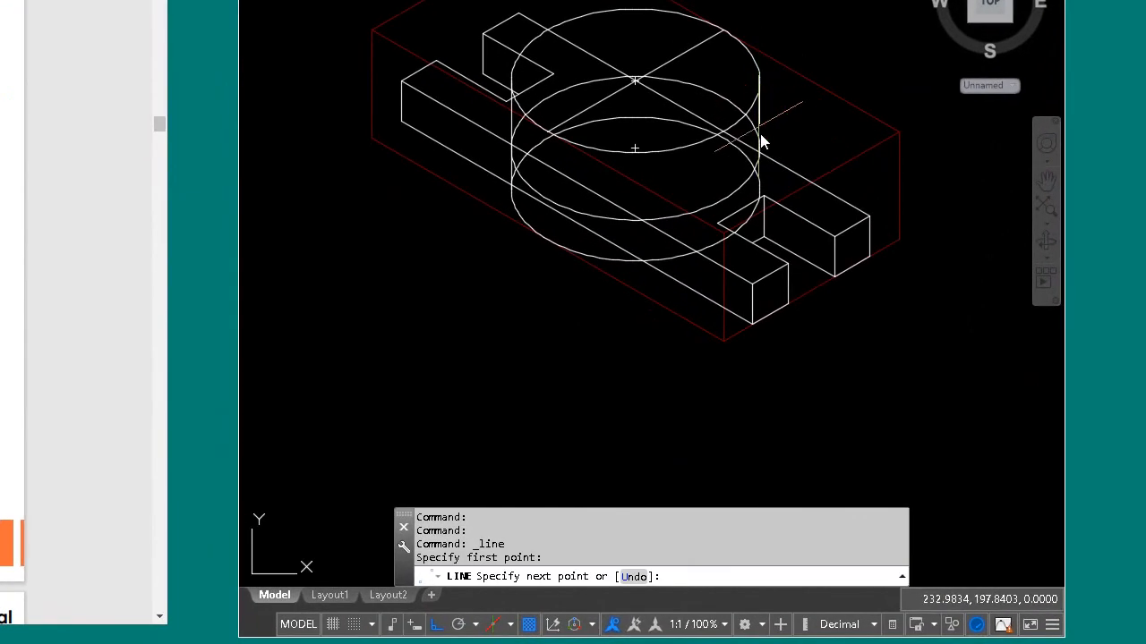
left_click(759, 147)
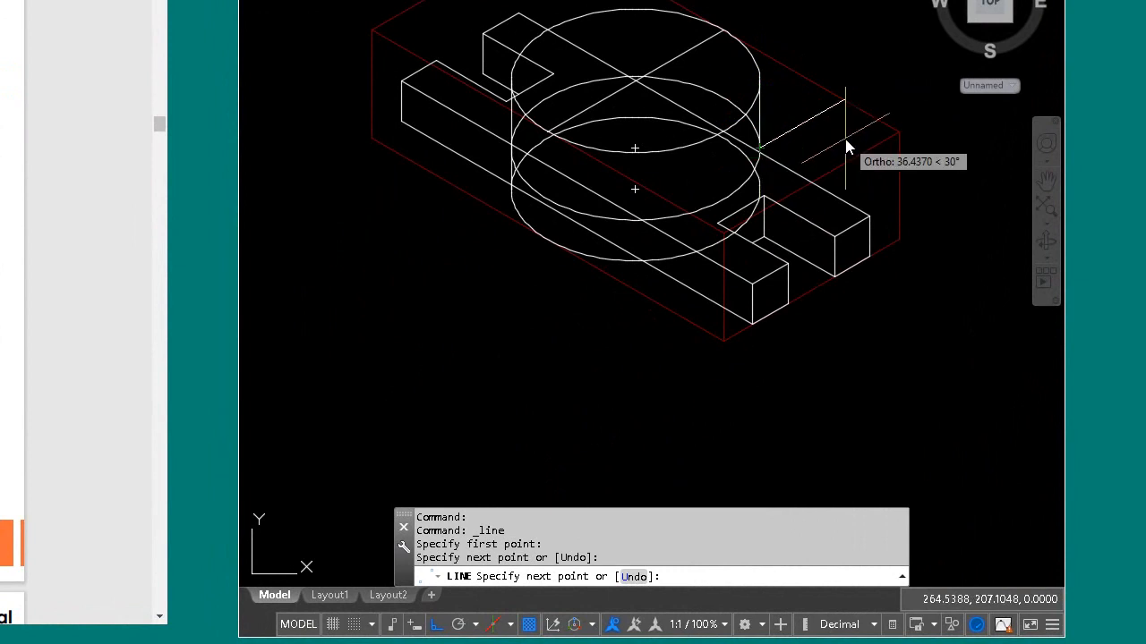
key("Return")
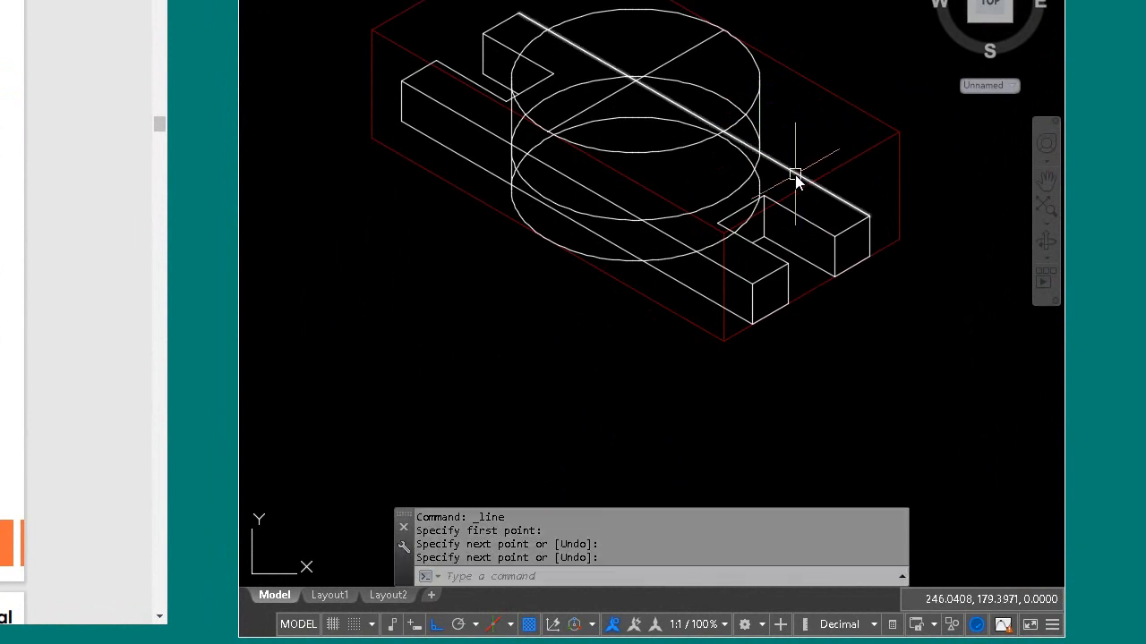
Step: Draw the vertical edge where the front arm meets the ring, from the lower arm edge's intersection with the lowest isocircle to the upper arm edge
mouse_move(733, 223)
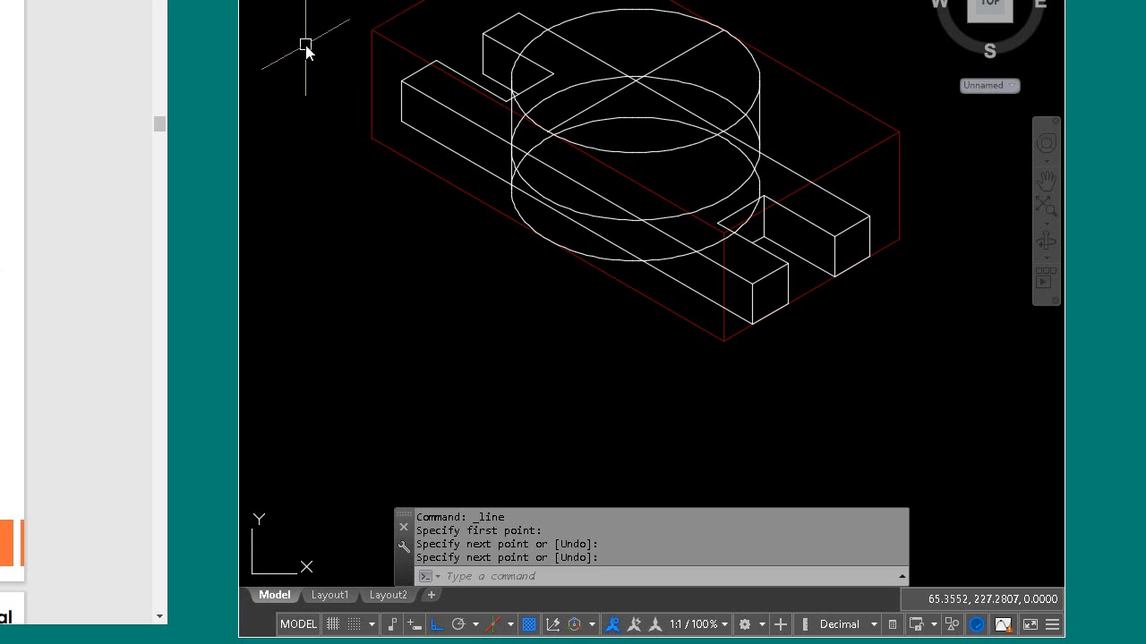
key("Return")
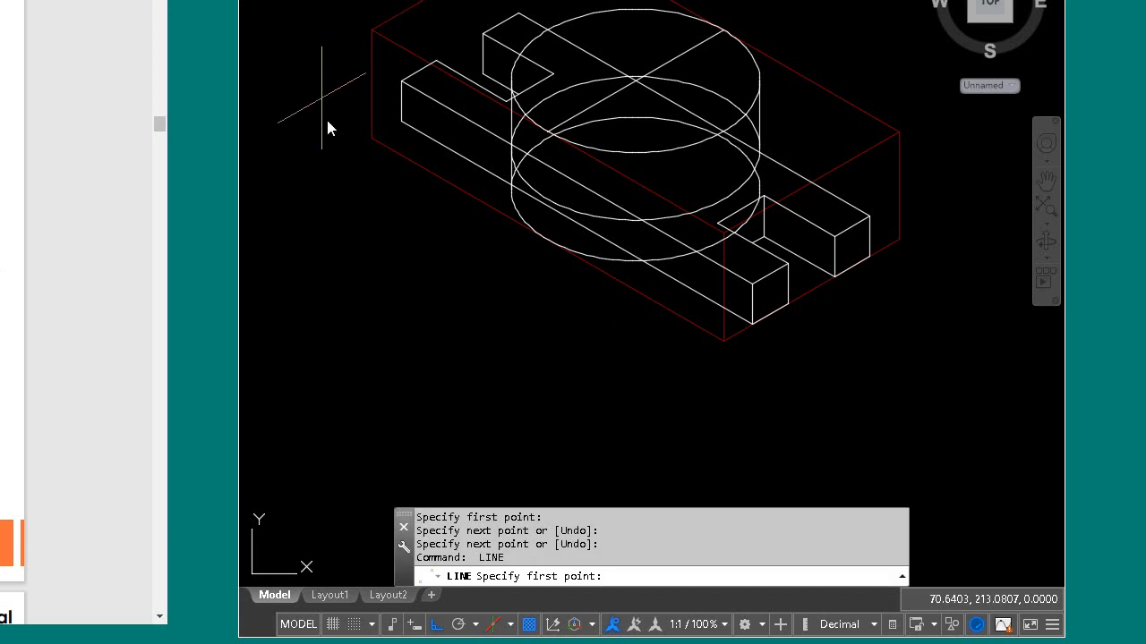
left_click(646, 264)
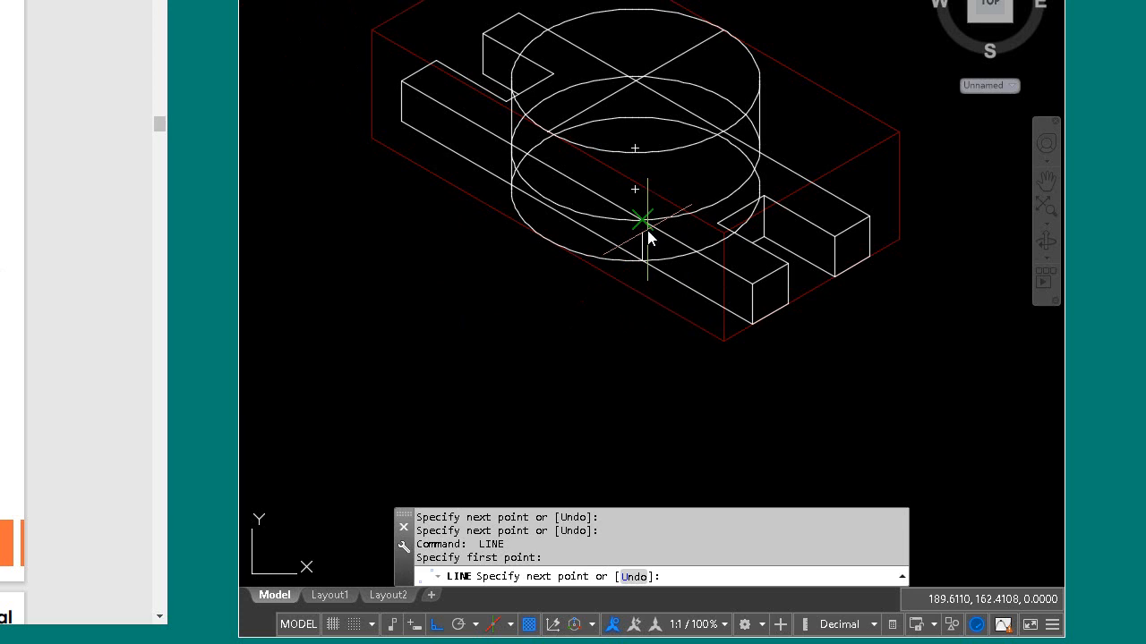
left_click(647, 229)
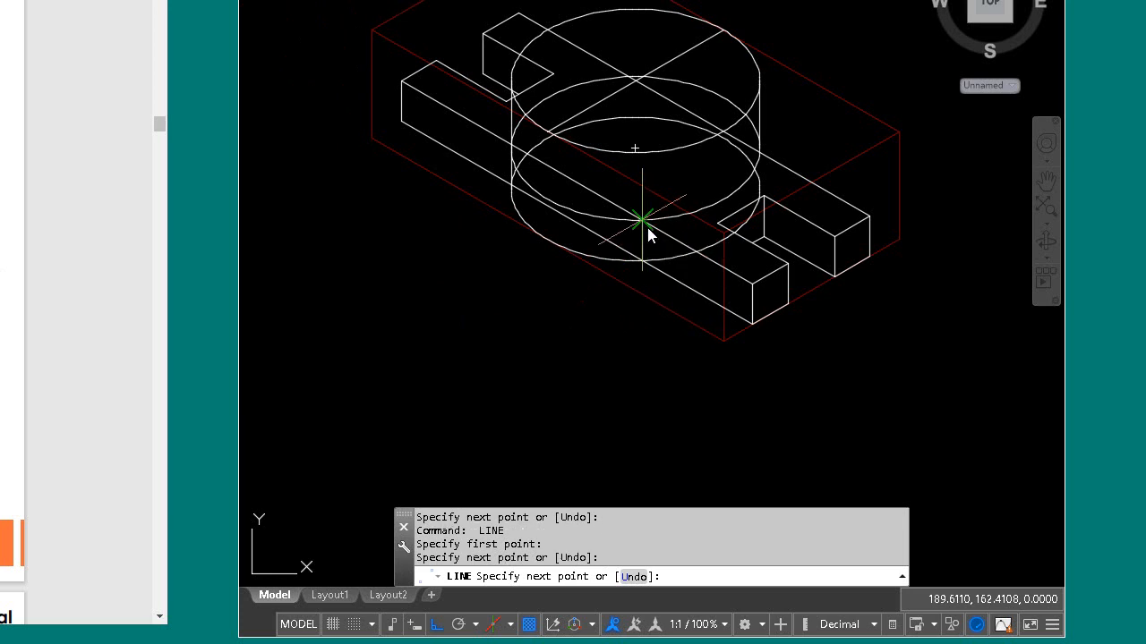
key("Return")
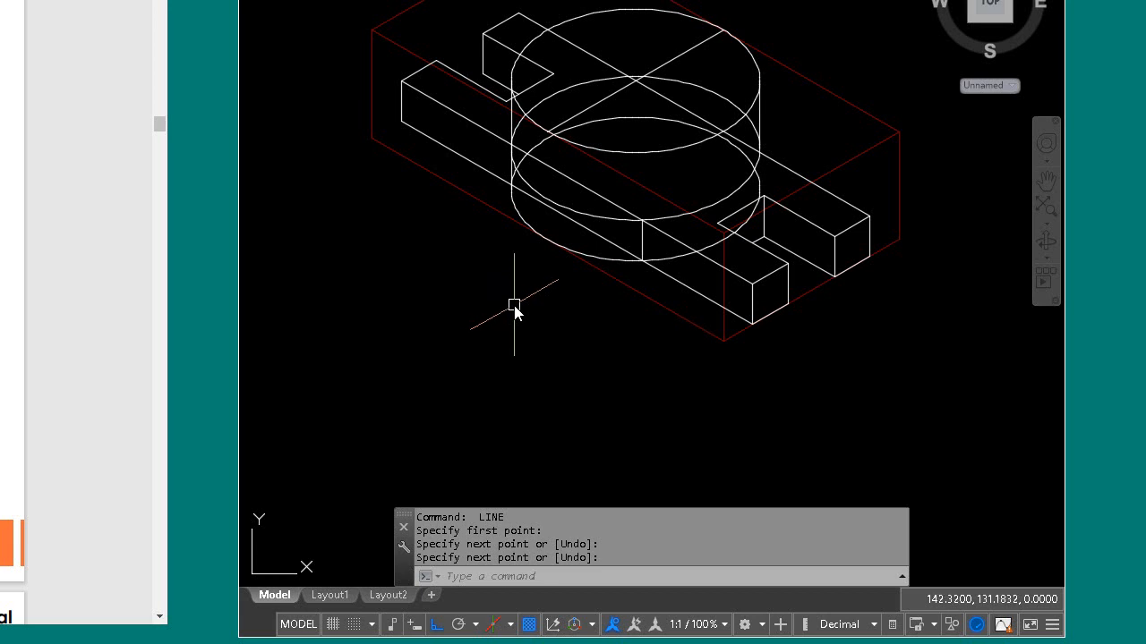
Step: Trim the lowest isocircle to its visible front arc between the ring's side edge and the front arm's vertical edge, erasing the leftover back arc
type("tr")
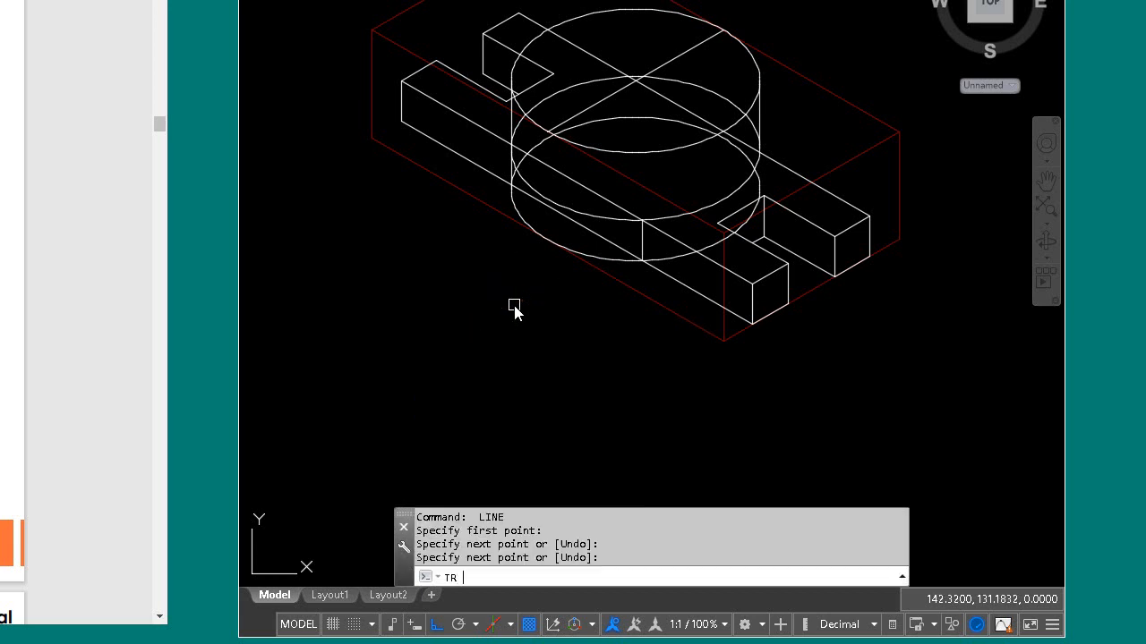
key("Return")
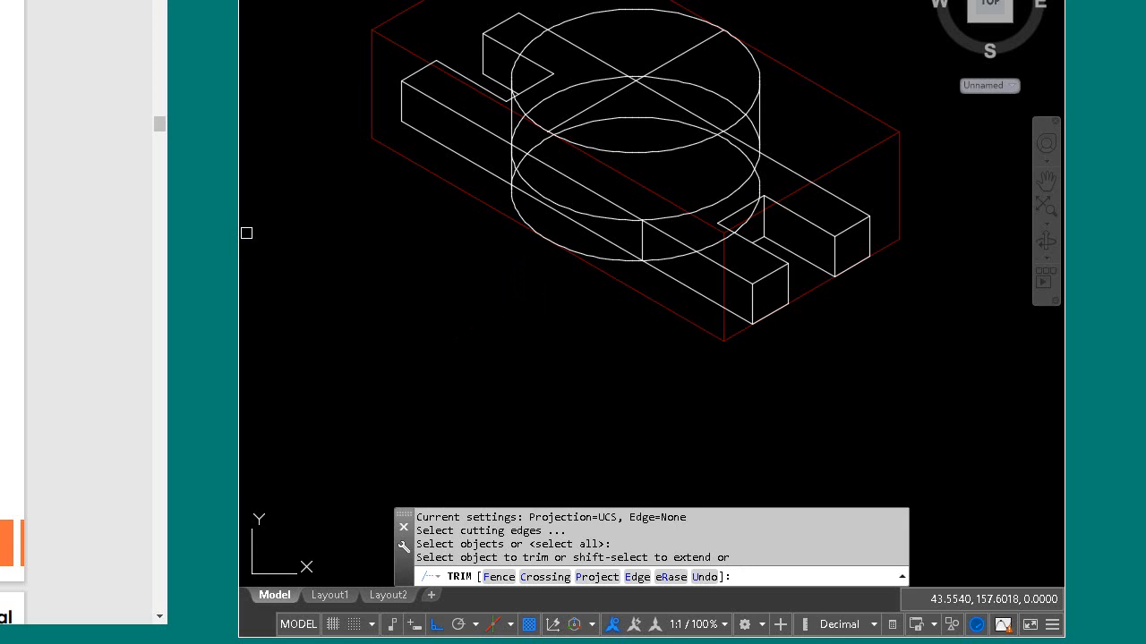
left_click(656, 258)
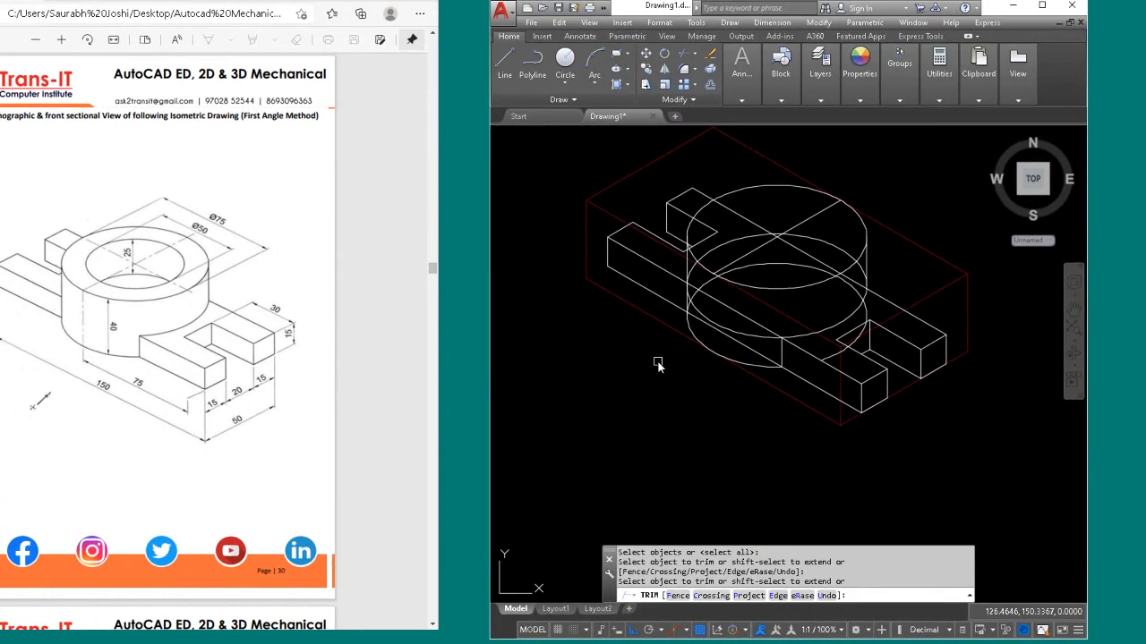
scroll(694, 318, "up", 5)
scroll(672, 325, "up", 3)
scroll(597, 345, "up", 2)
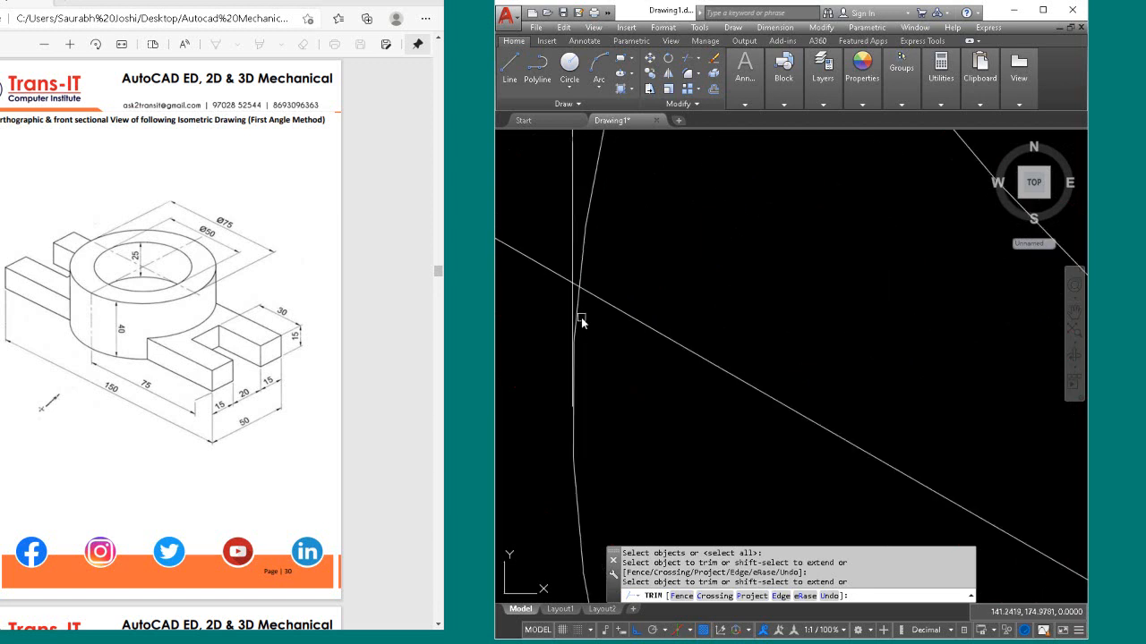
left_click(581, 315)
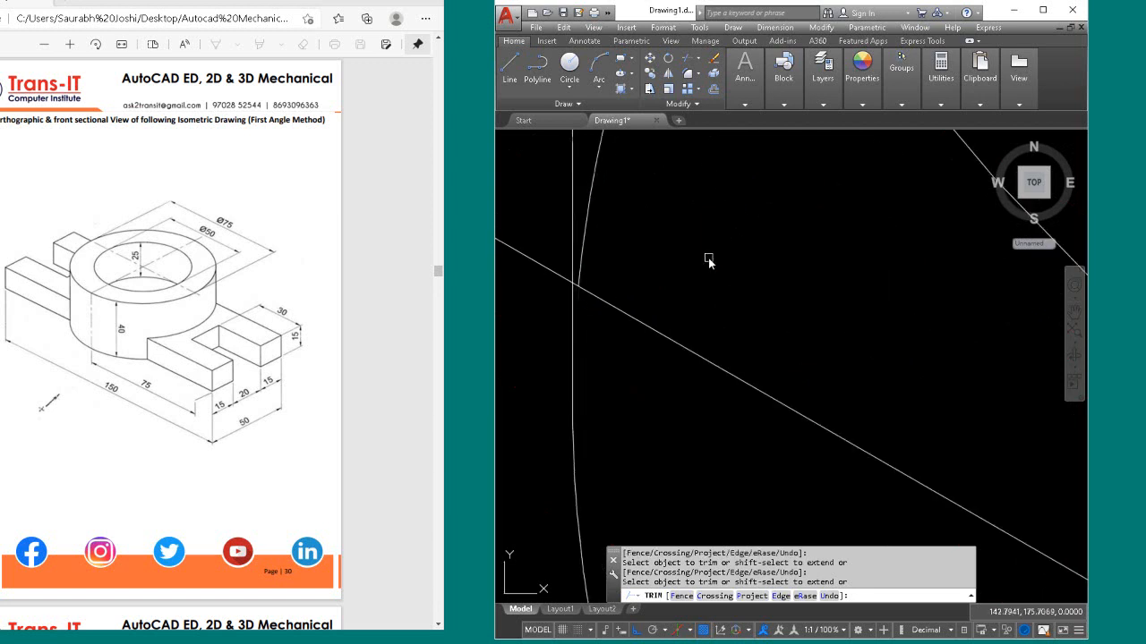
scroll(708, 258, "down", 3)
scroll(708, 258, "down", 4)
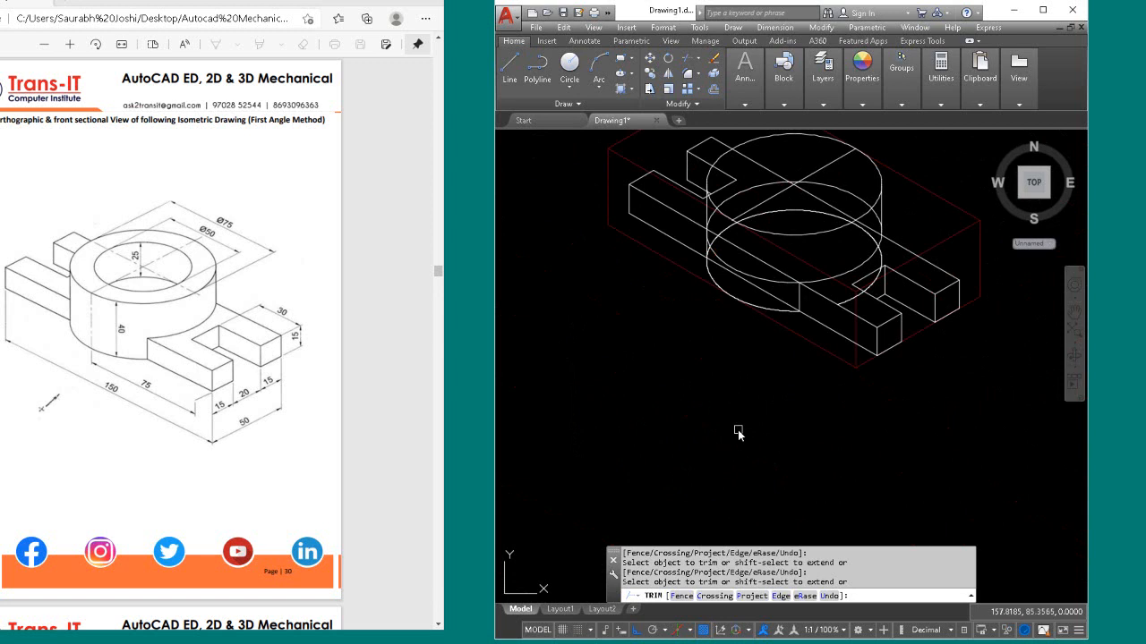
key("Escape")
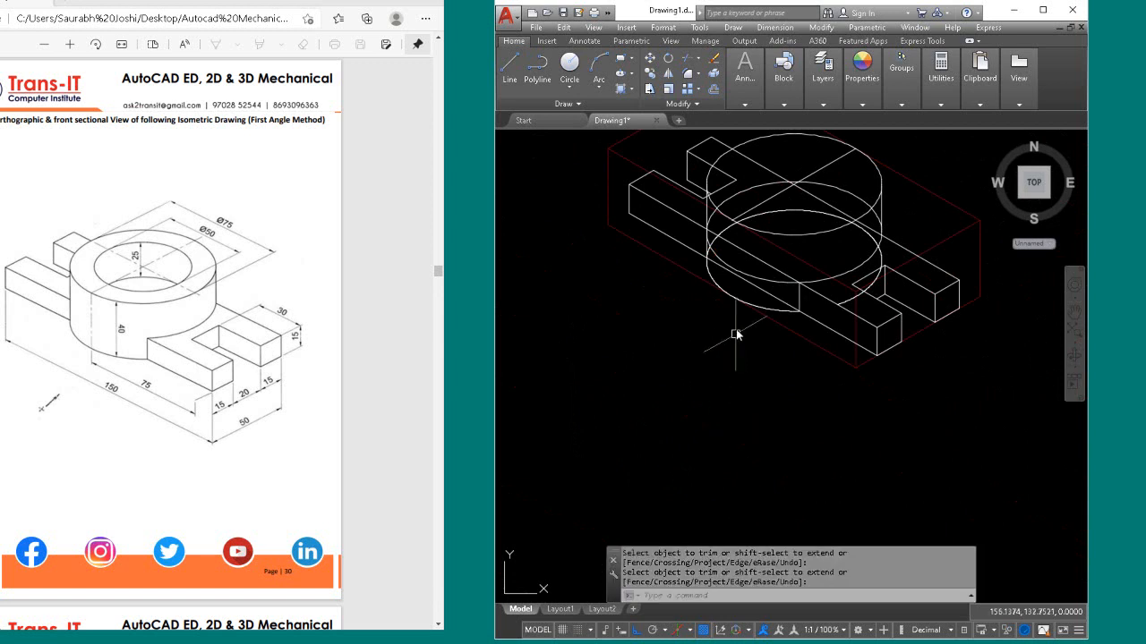
left_click(759, 221)
key("Delete")
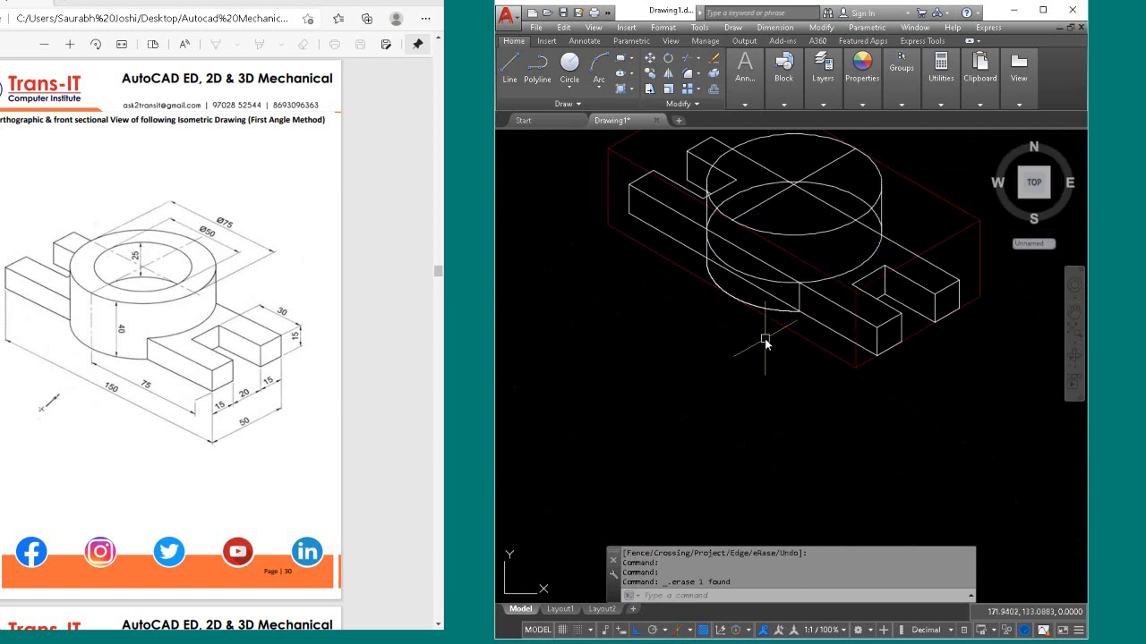
Step: Trim the middle isocircle to its visible arc between the front arm and the ring's far side edge, erasing the leftover back arc
type("tr")
key("Return")
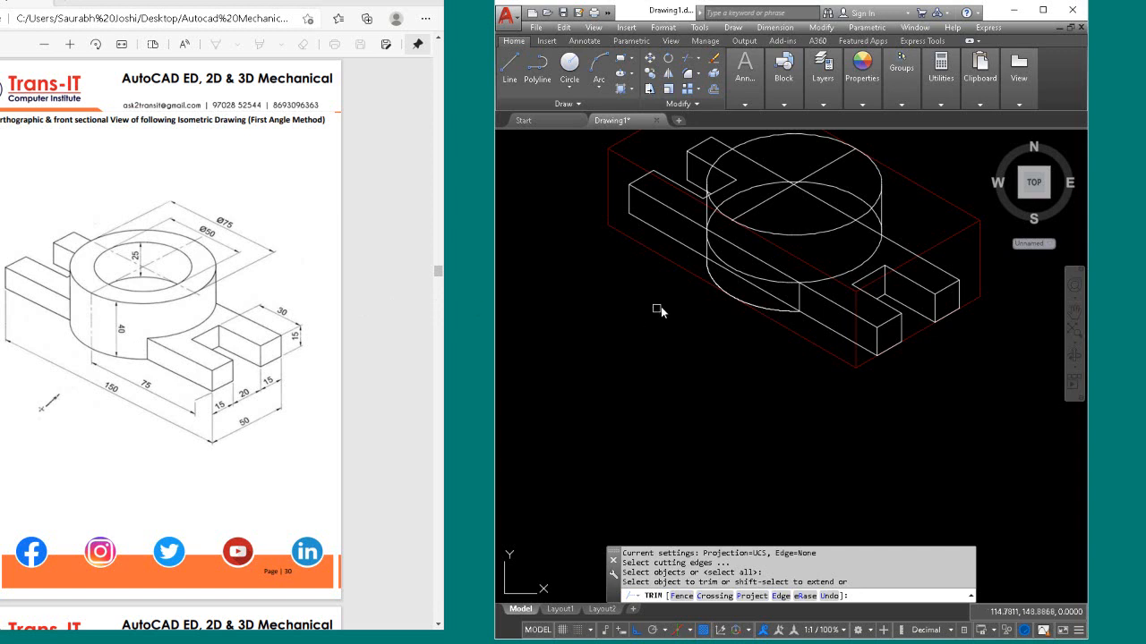
left_click(843, 298)
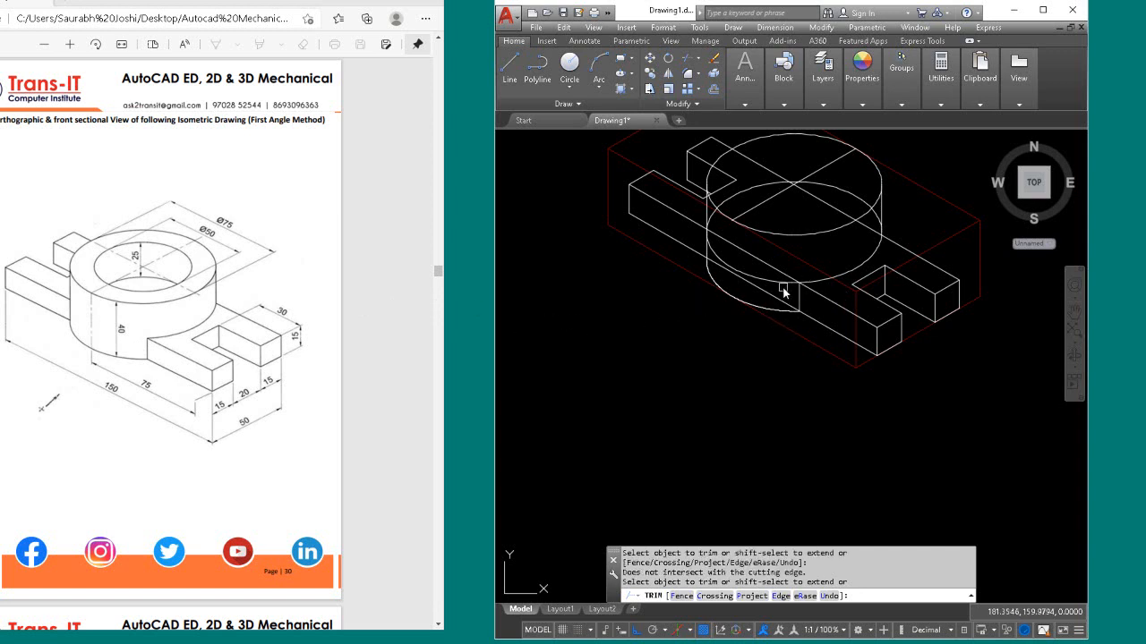
left_click(783, 285)
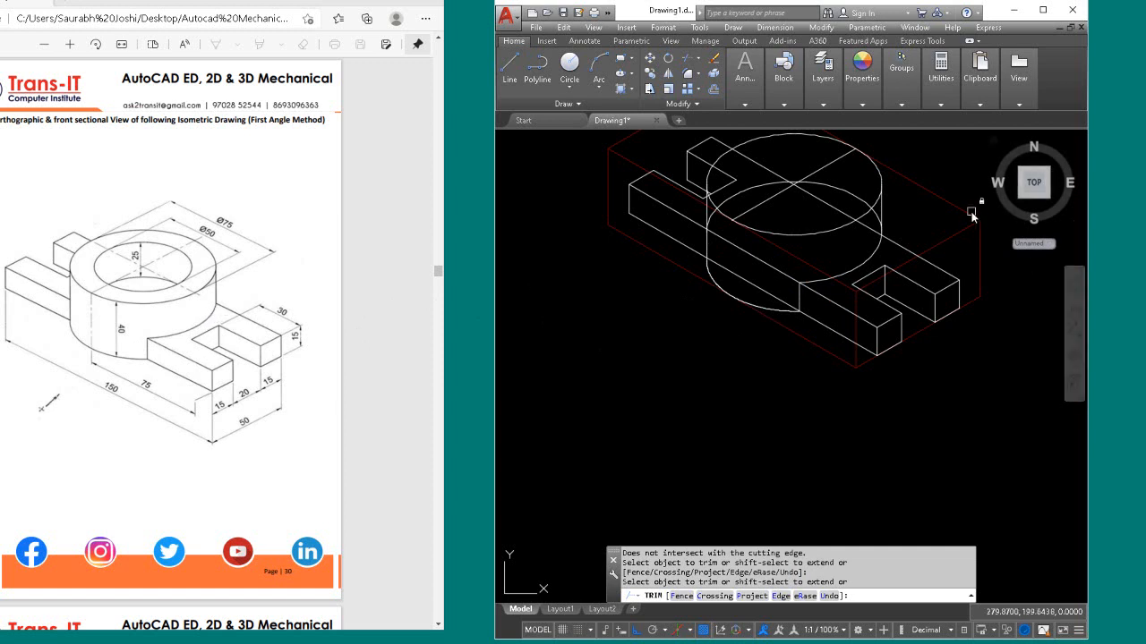
left_click(876, 226)
left_click(955, 302)
key("Return")
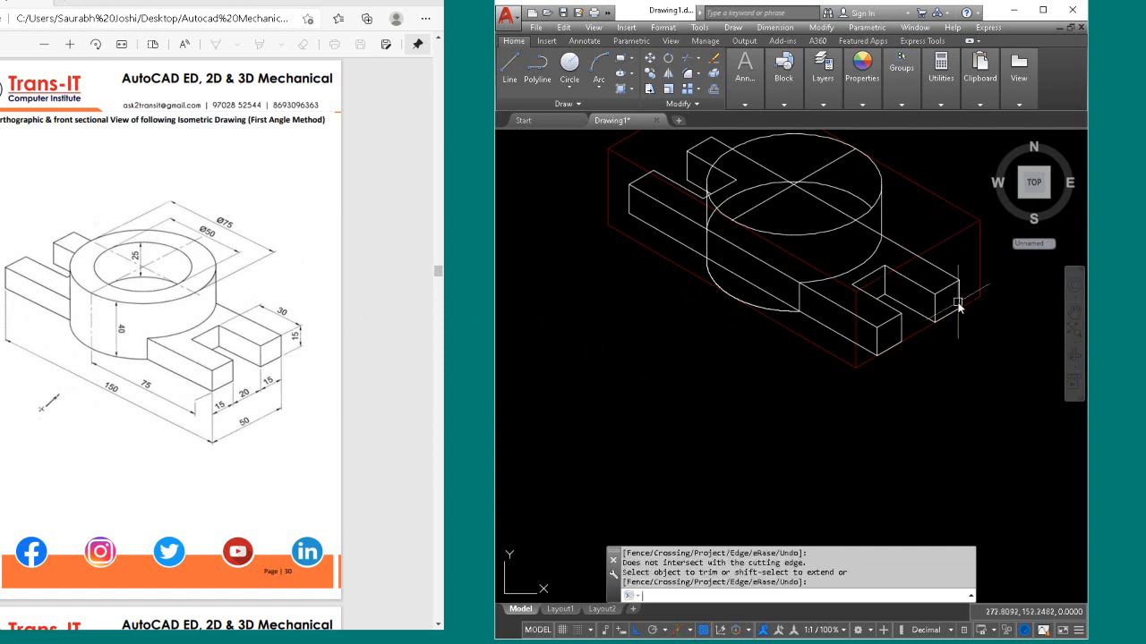
left_click(857, 195)
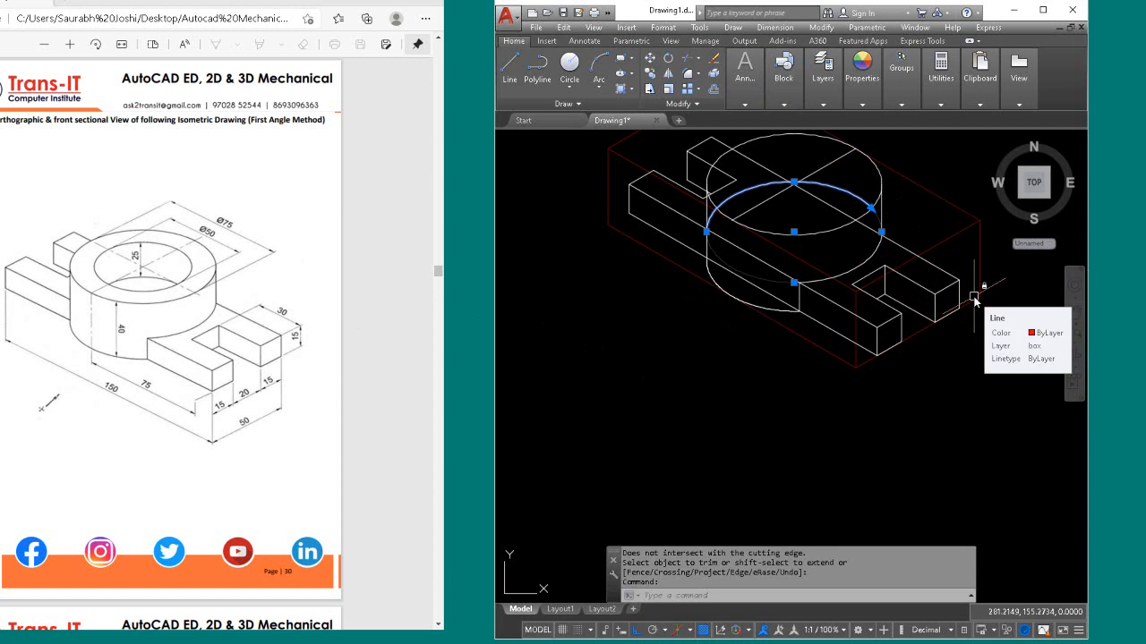
key("Delete")
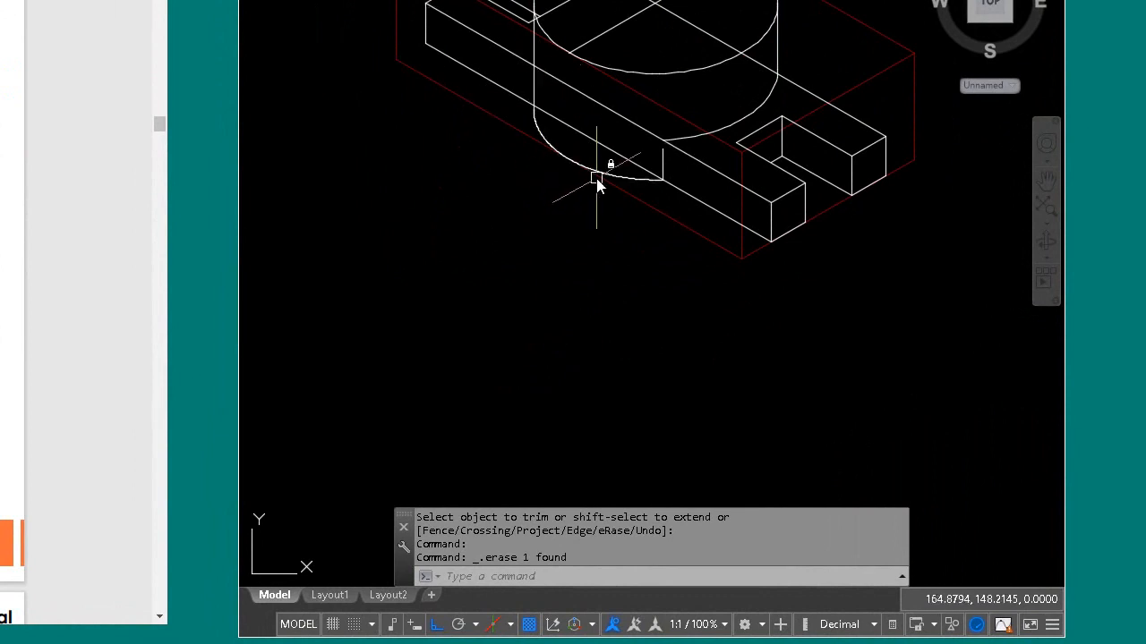
type("tr")
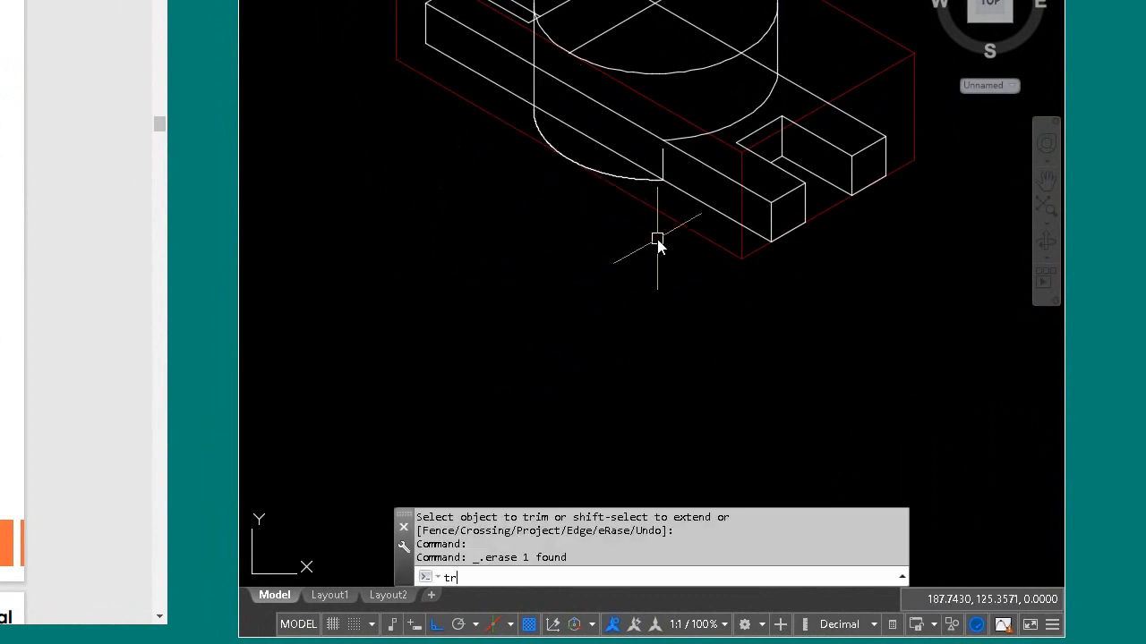
key("Return")
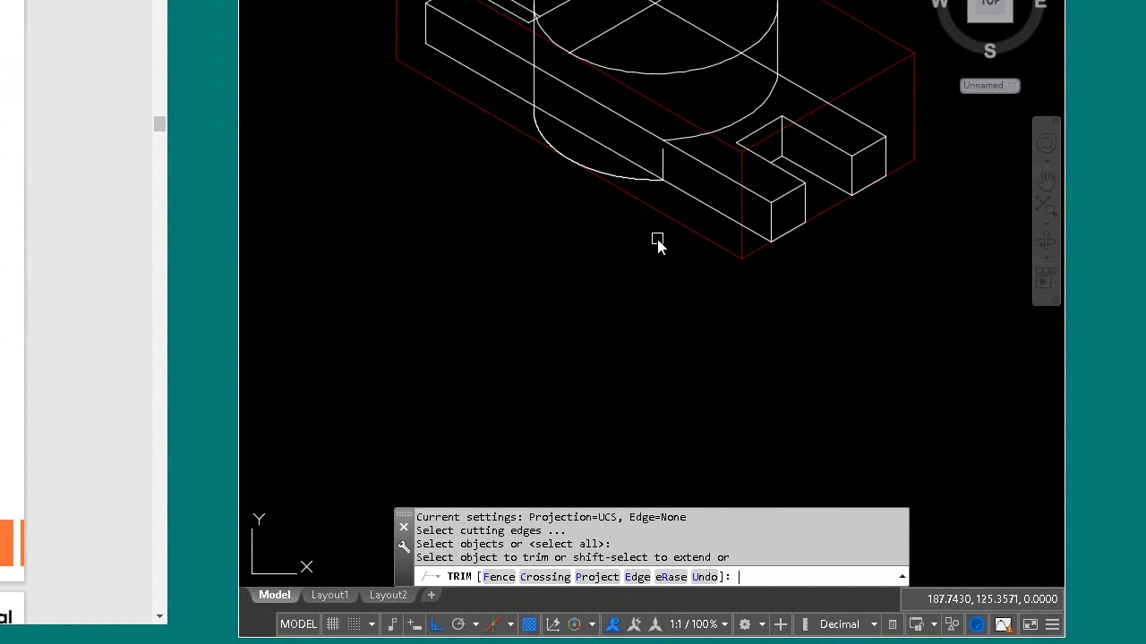
key("Return")
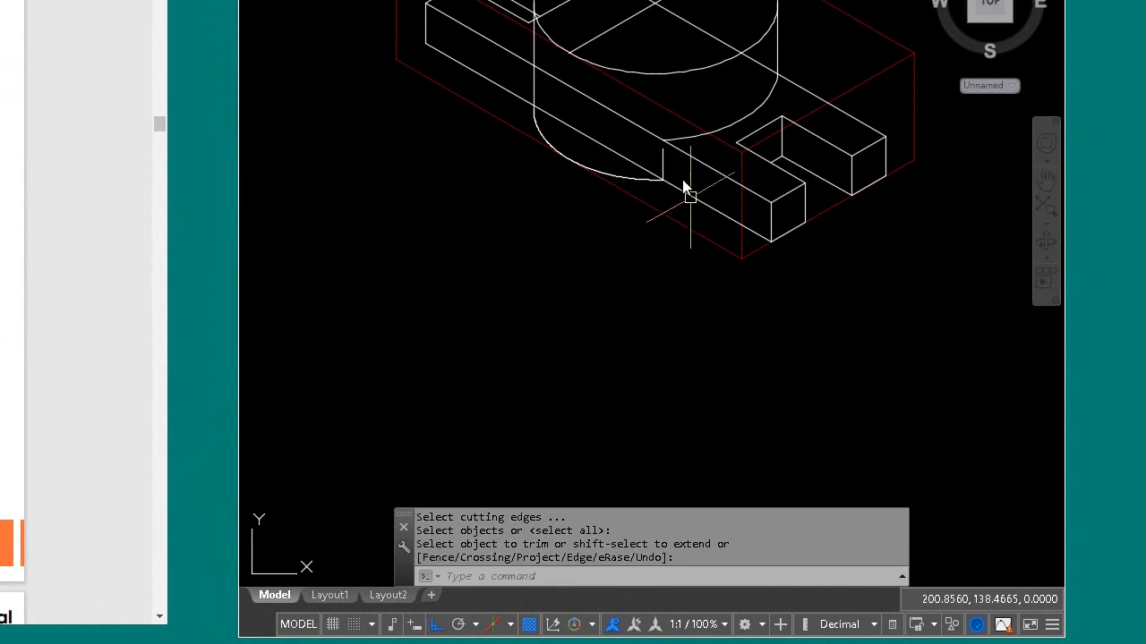
scroll(668, 166, "up", 2)
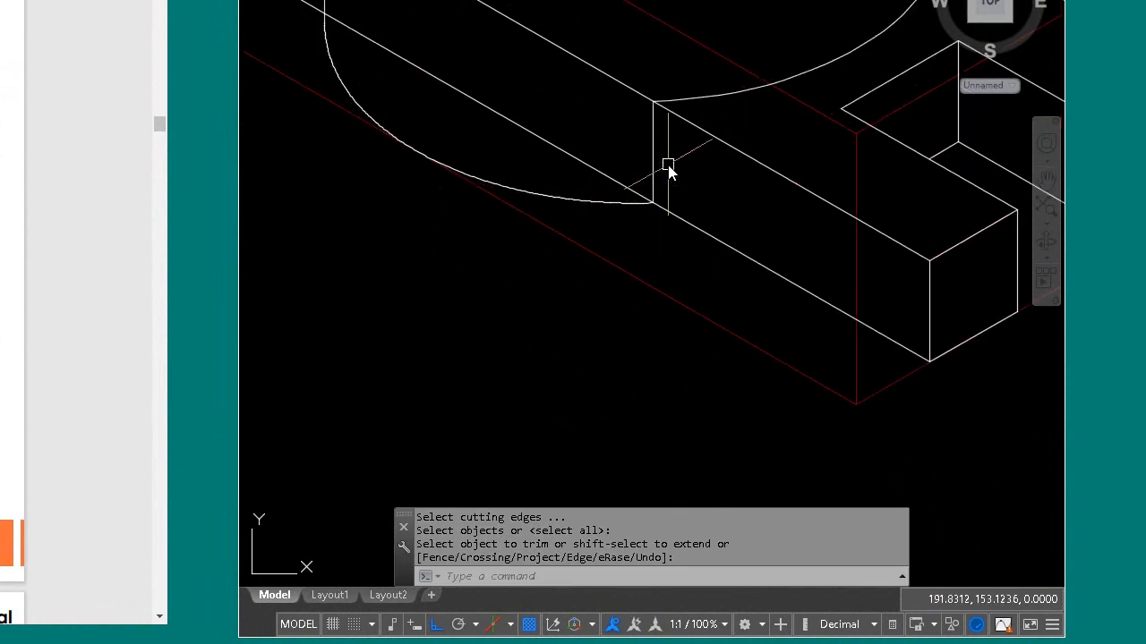
scroll(668, 166, "down", 2)
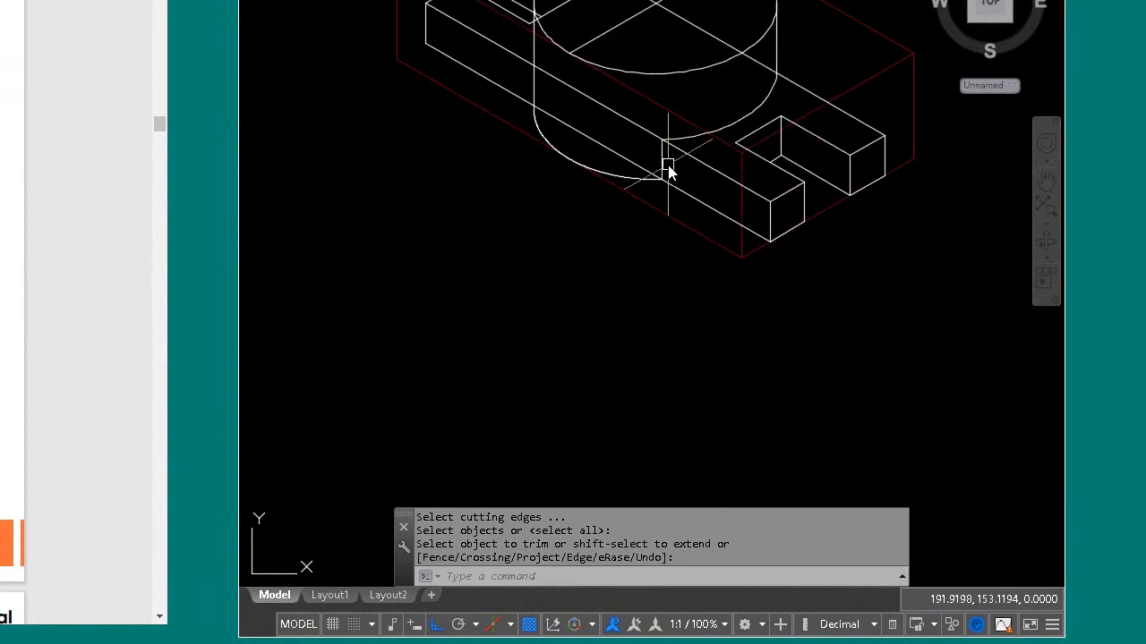
left_click(620, 119)
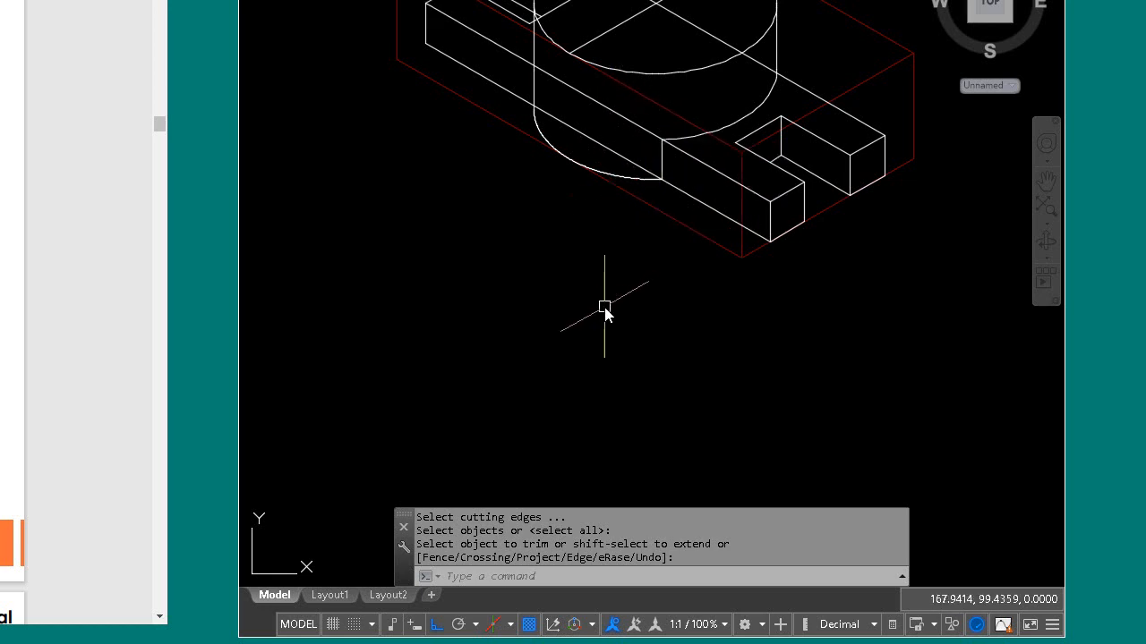
Step: Trim the long arm edges hidden by the ring body and erase the leftover segment from the centre of the top isocircle
type("tr")
key("Return")
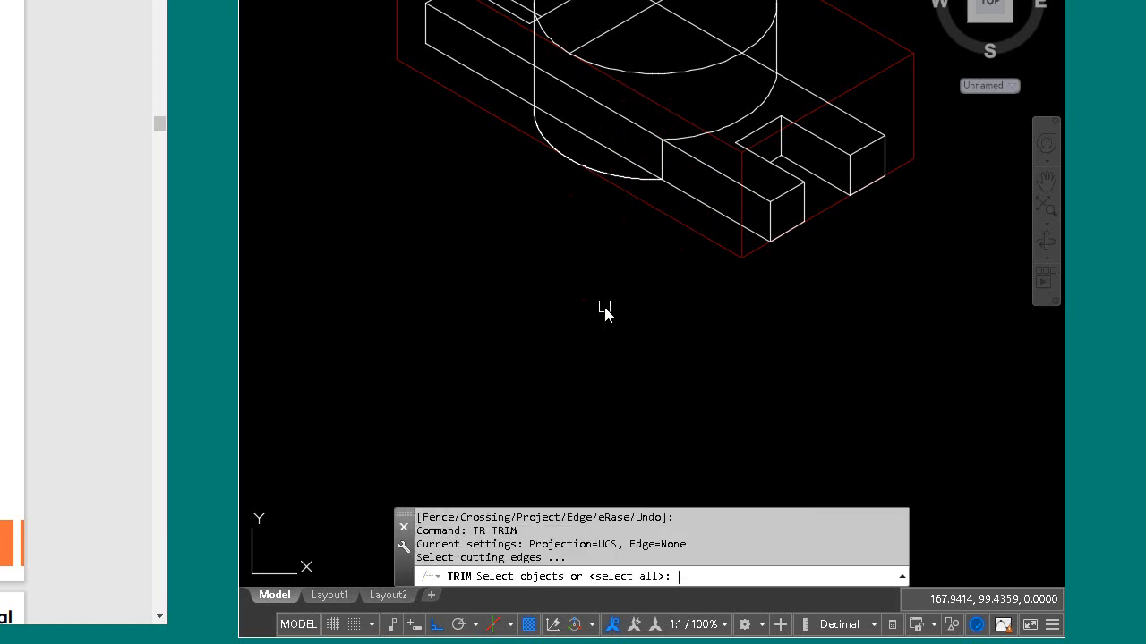
key("Return")
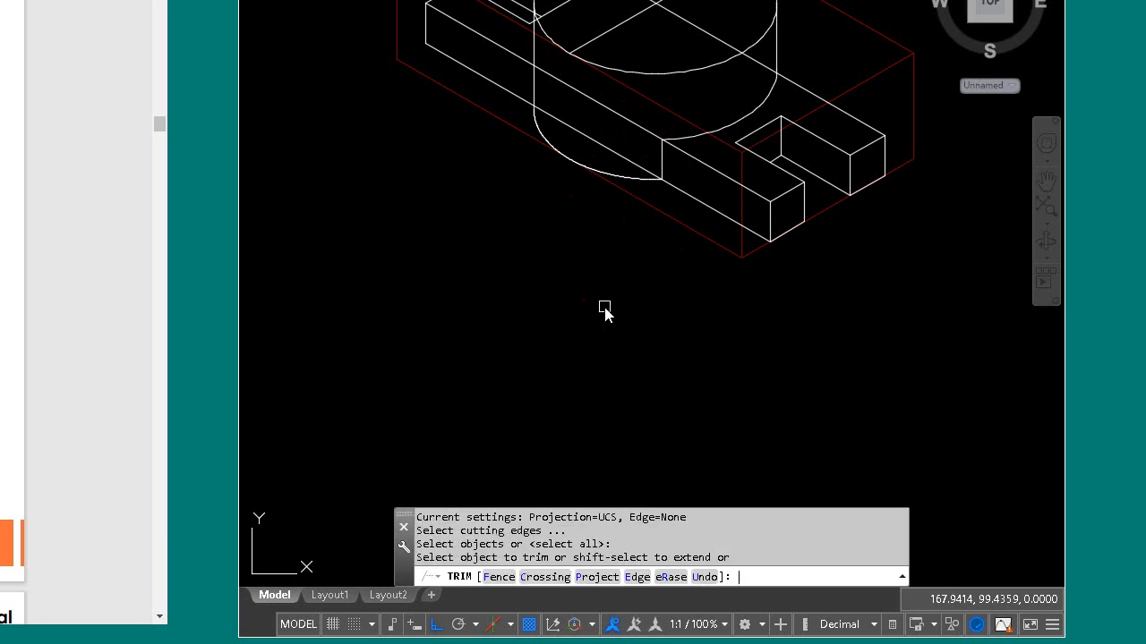
left_click(643, 132)
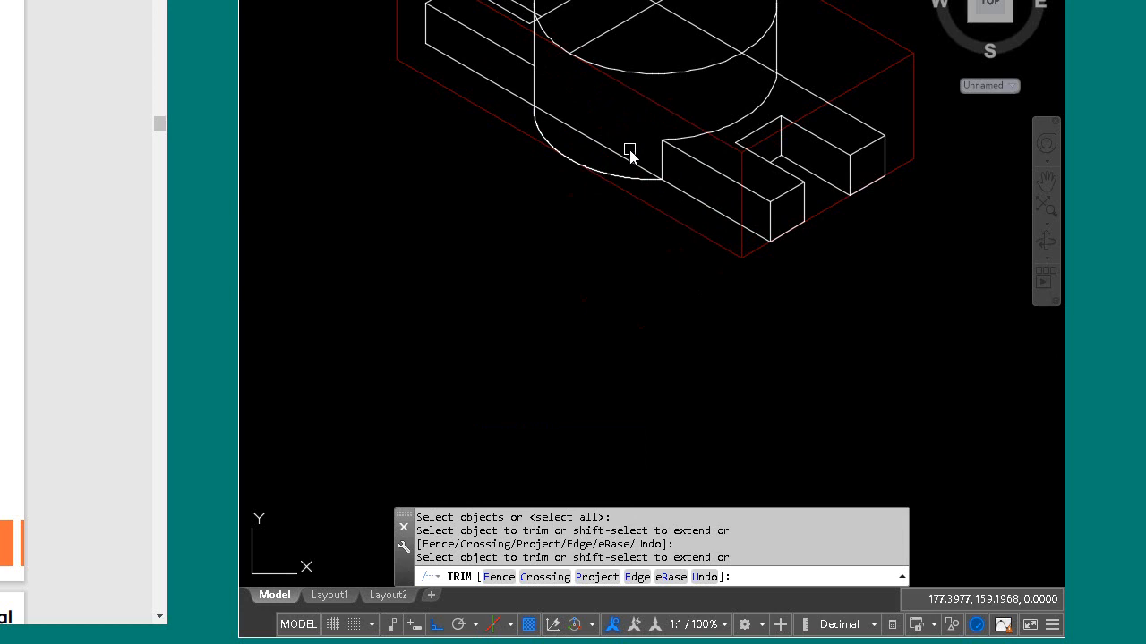
left_click(629, 159)
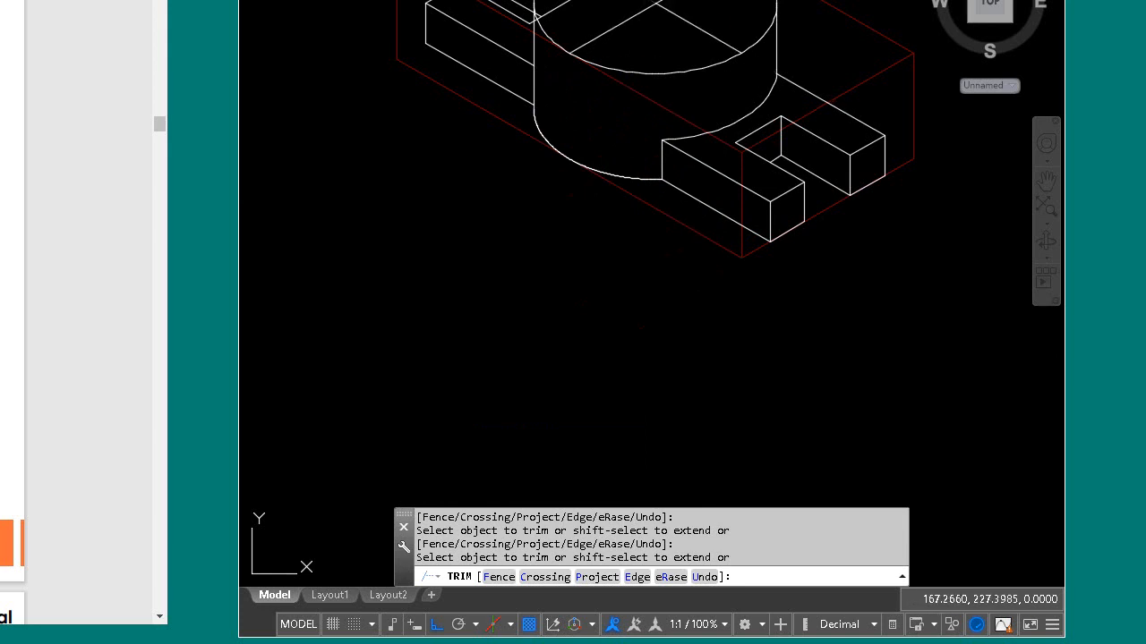
key("Return")
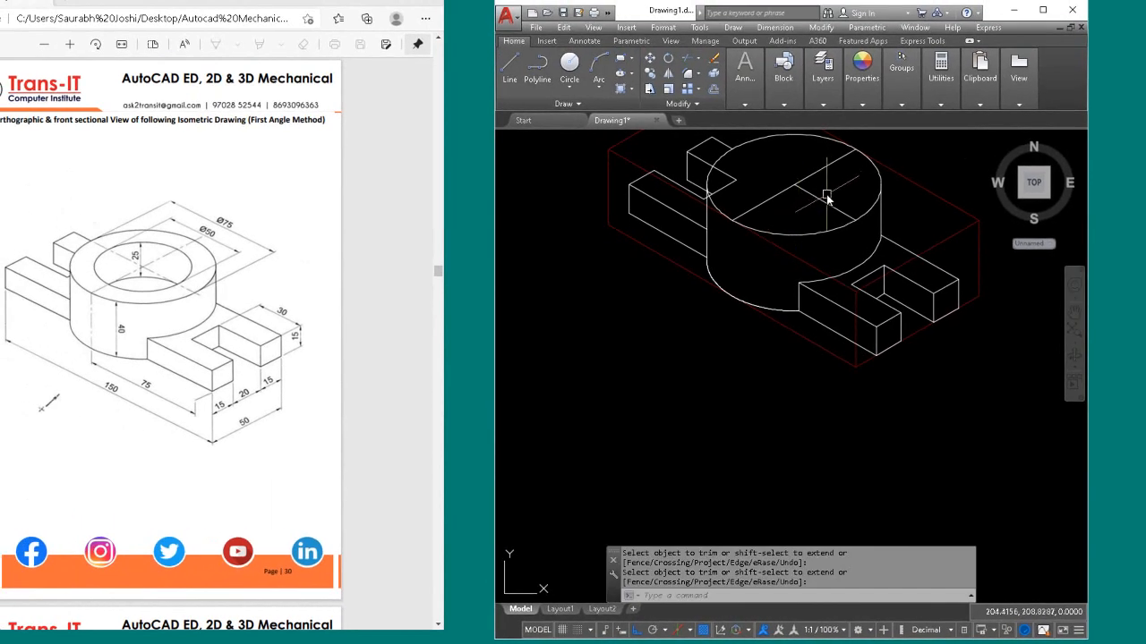
key("Return")
left_click(823, 204)
key("Delete")
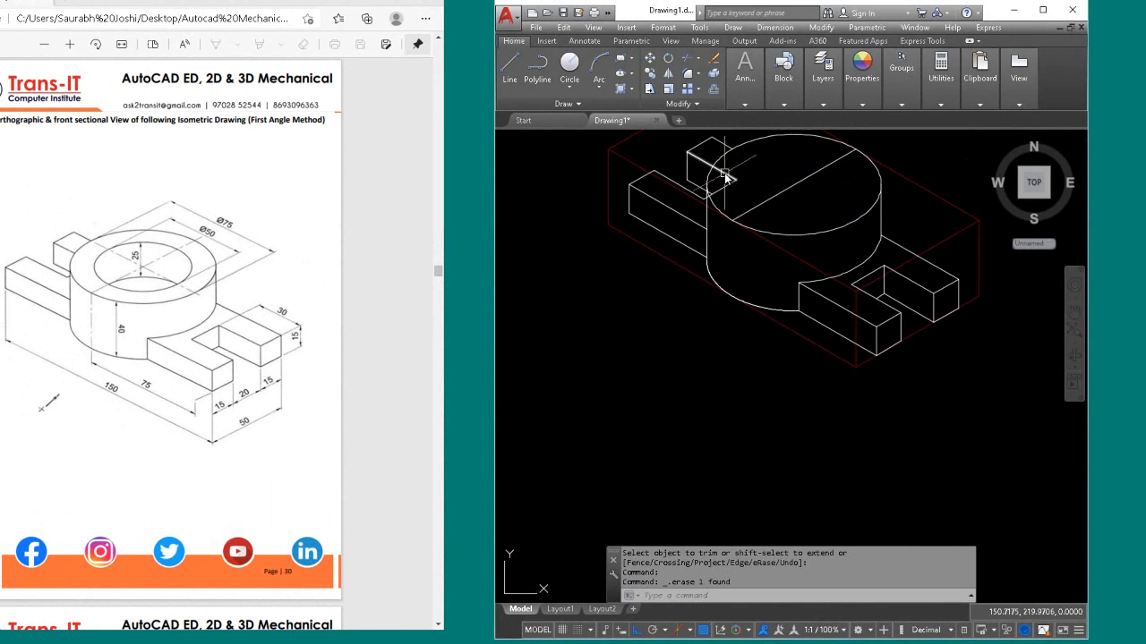
Step: Trim the rear arms' slot lines that run inside the ring, including the small overhangs past its vertical side edge and top isocircle
type("t")
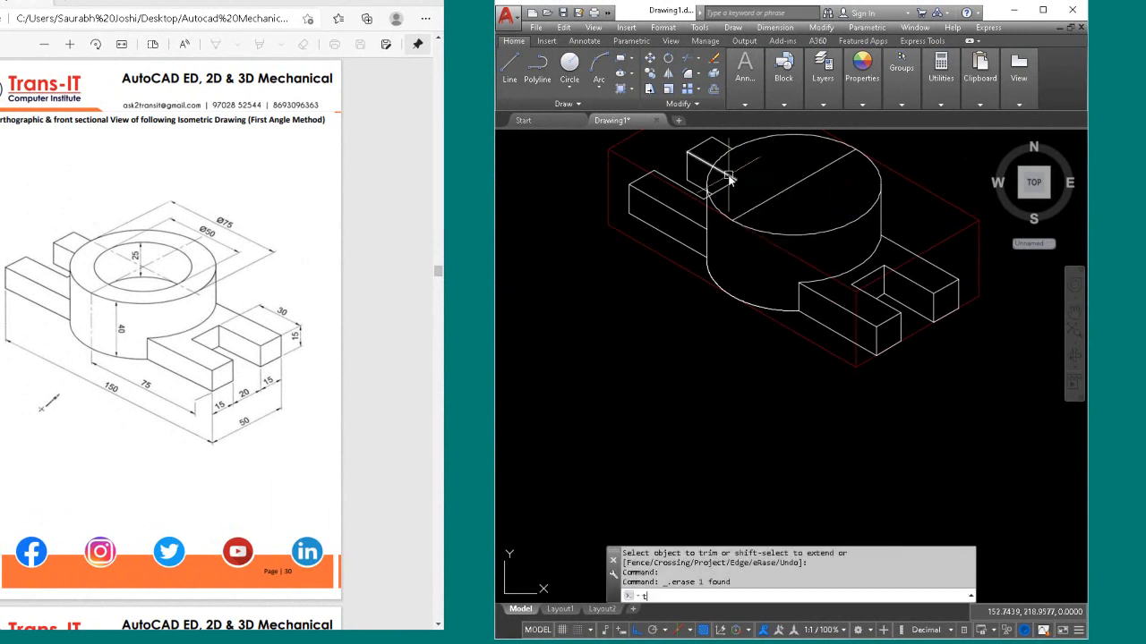
type("r")
key("Return")
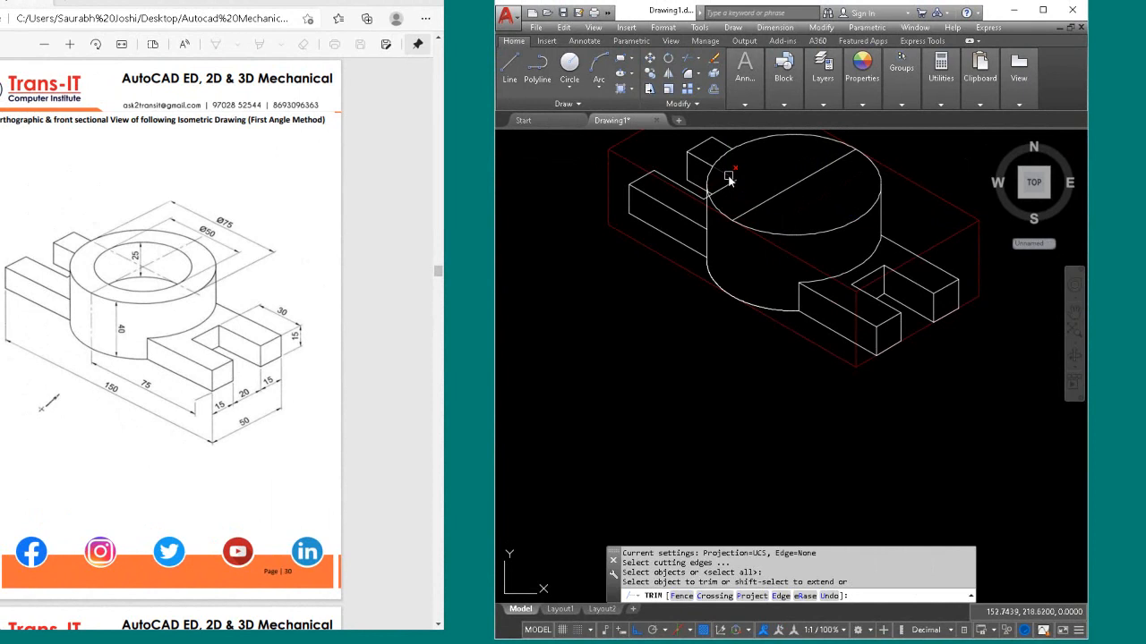
left_click(730, 184)
left_click(729, 185)
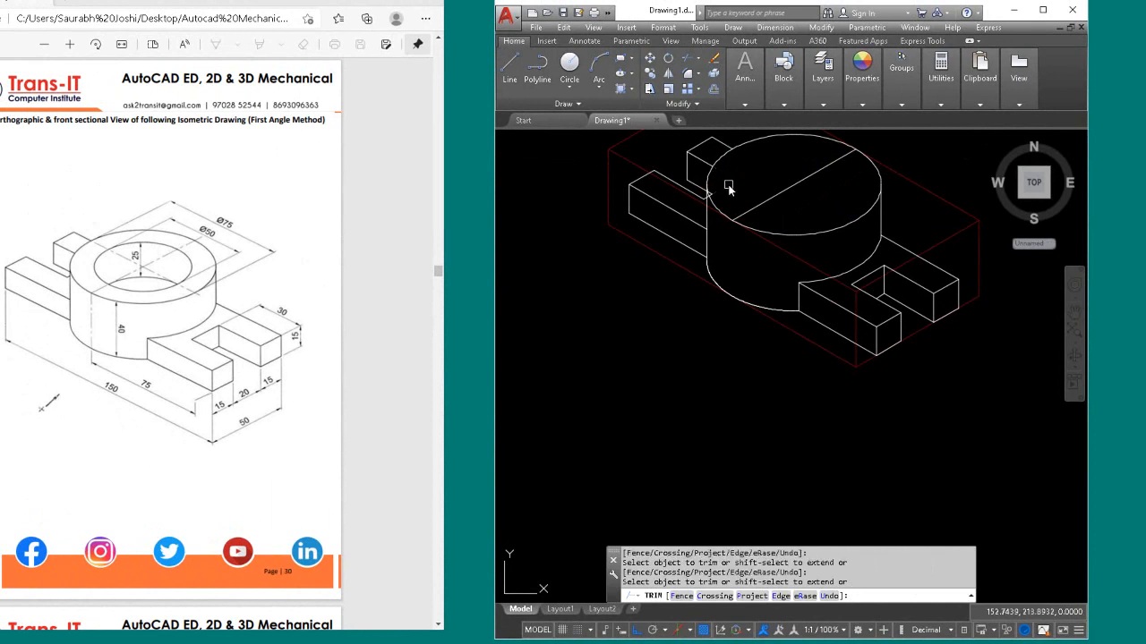
scroll(710, 187, "up", 5)
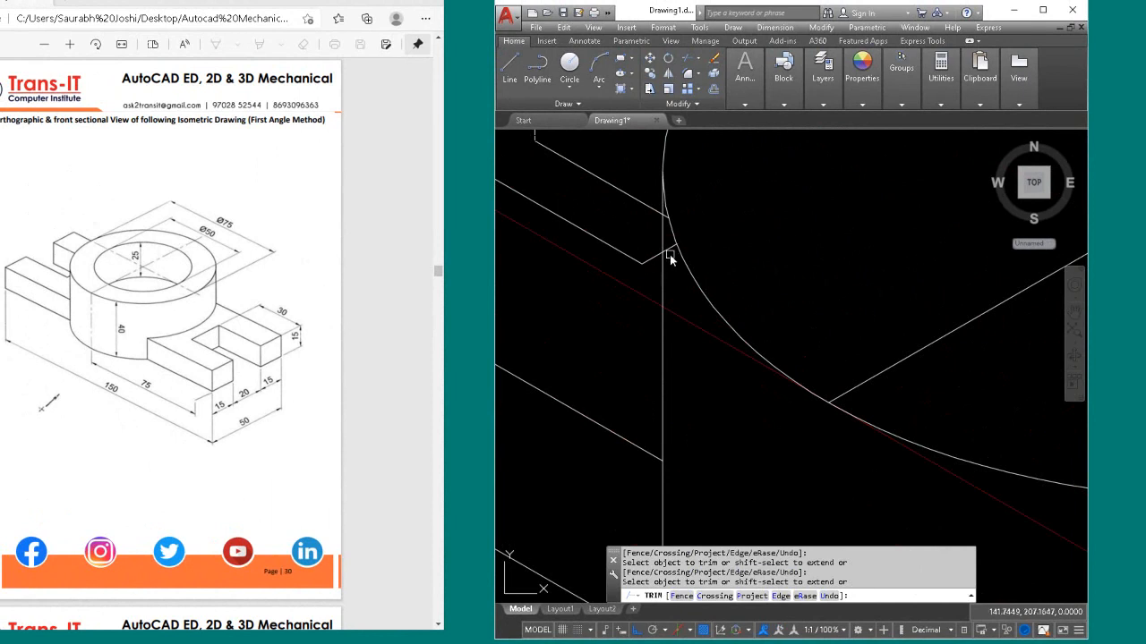
scroll(669, 254, "up", 4)
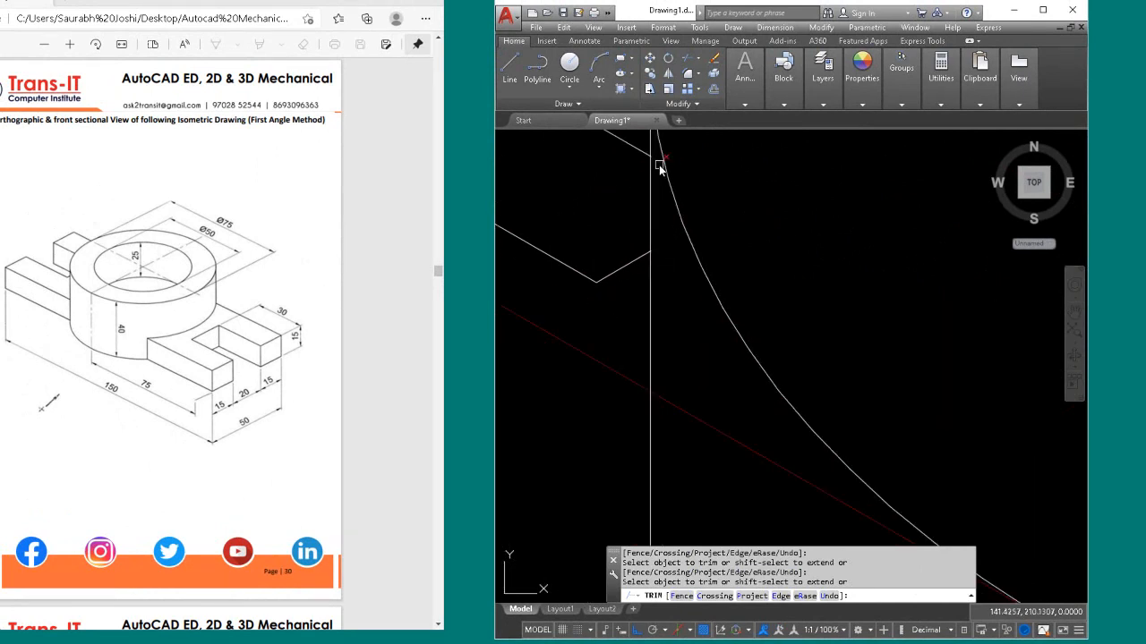
scroll(862, 207, "down", 4)
scroll(862, 207, "down", 5)
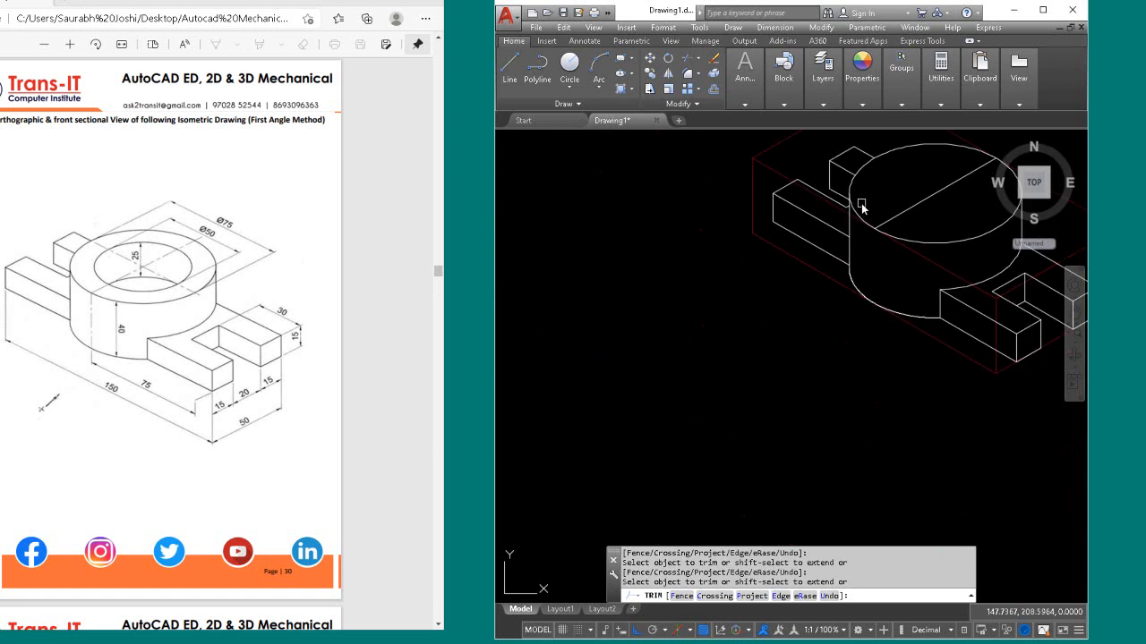
left_click(775, 245)
scroll(775, 245, "down", 1)
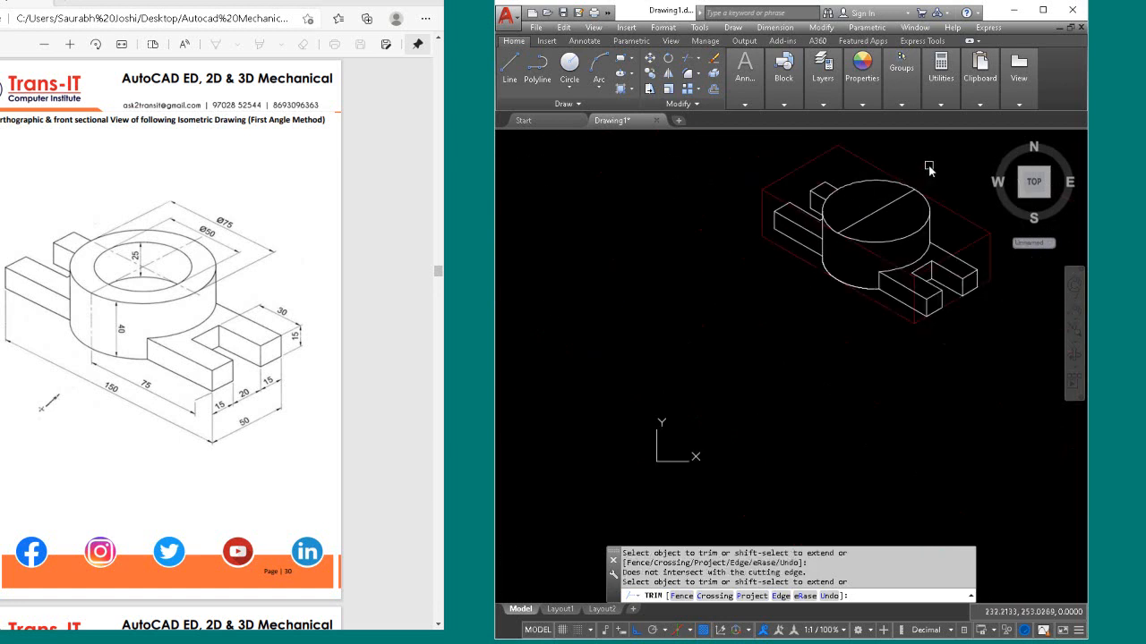
scroll(929, 169, "up", 4)
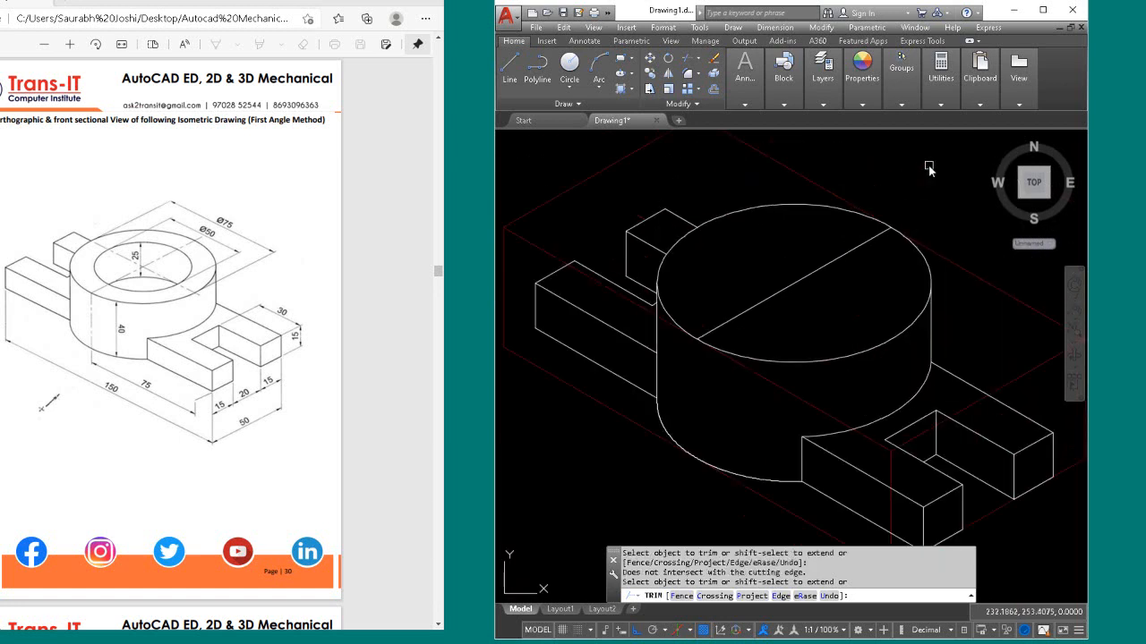
scroll(929, 169, "down", 2)
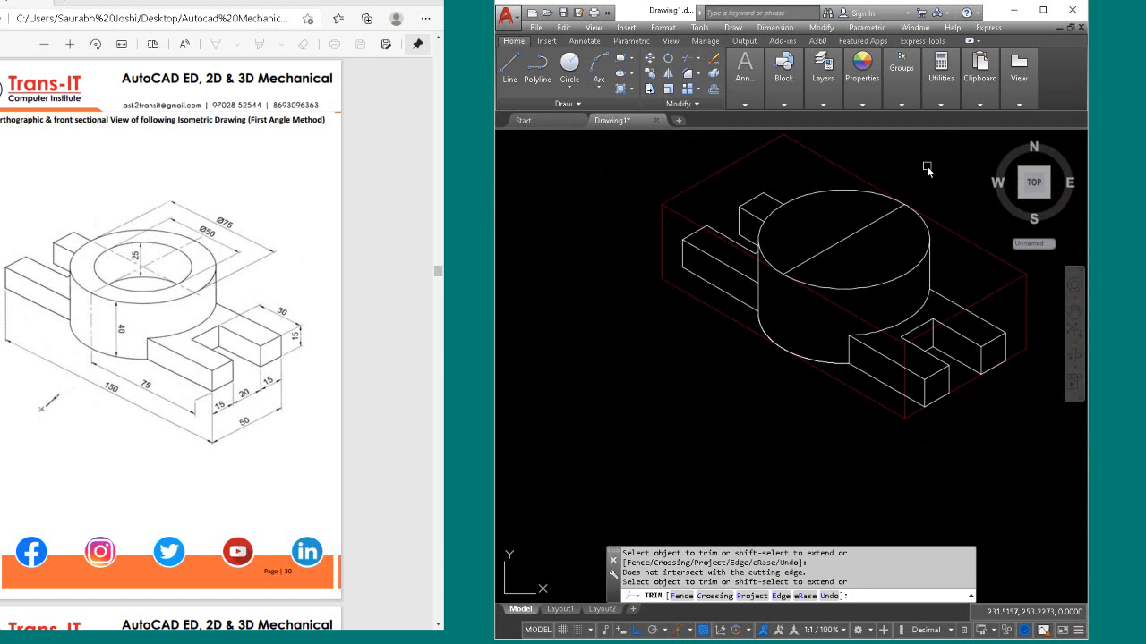
Step: Draw a 50 mm diameter isocircle on the top isoplane, centred on the ring's top face, for the hole
key("Return")
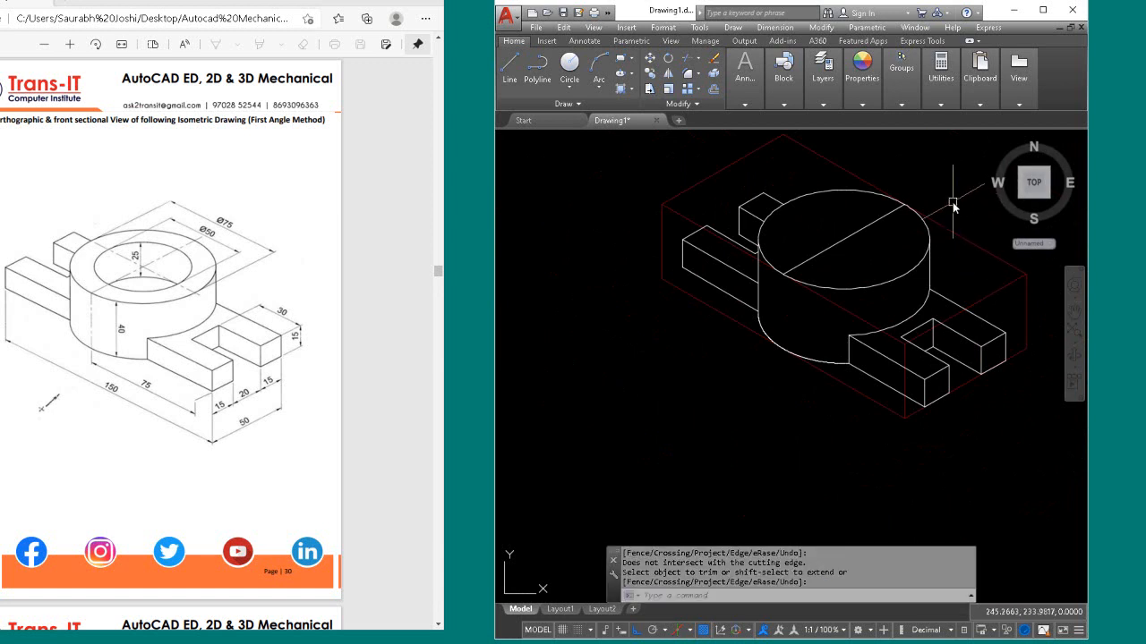
key("F5")
key("F5")
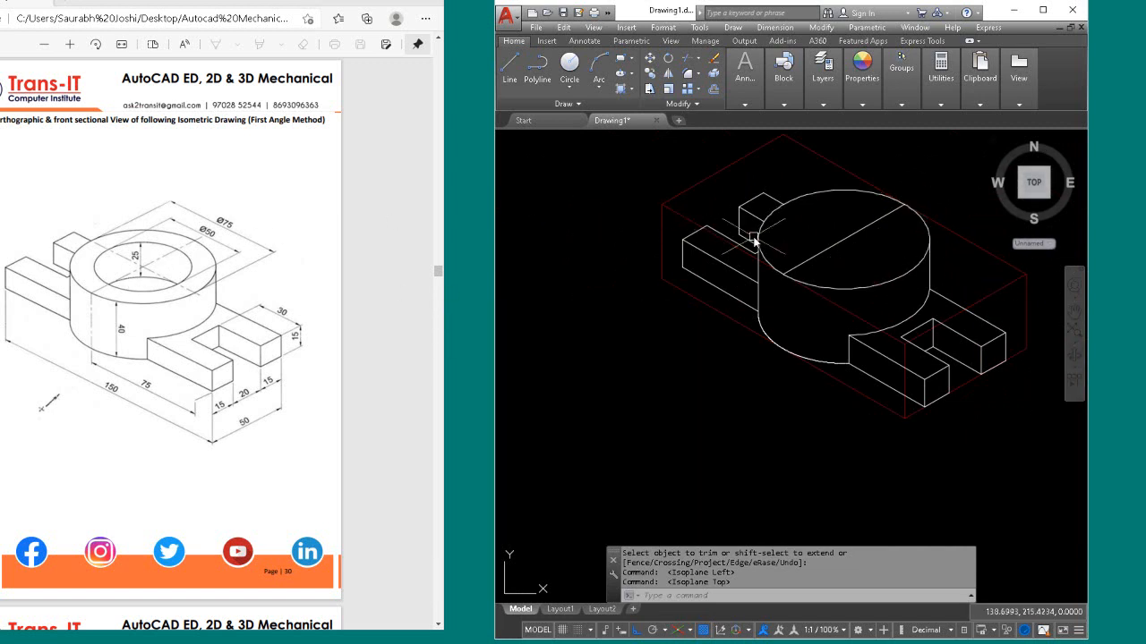
type("EL")
key("Return")
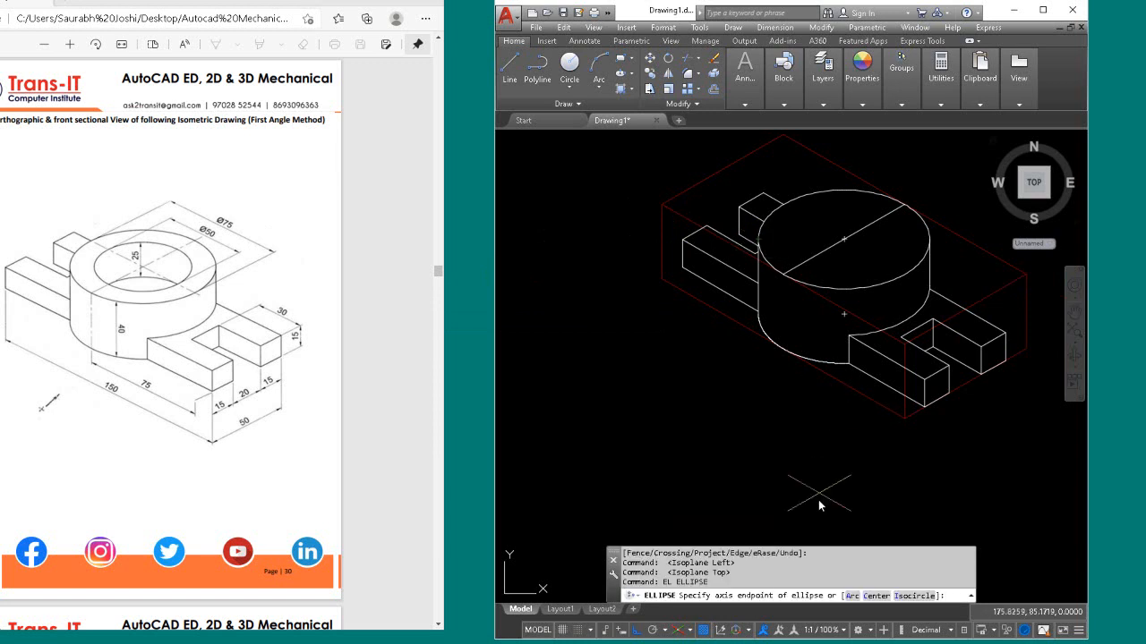
left_click(911, 596)
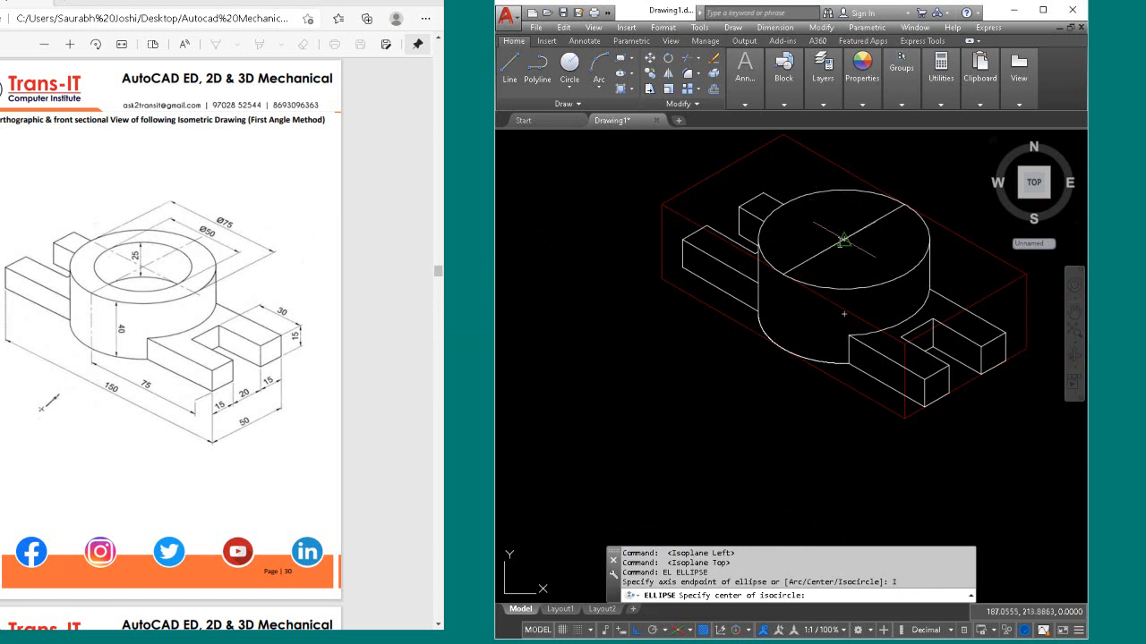
left_click(843, 240)
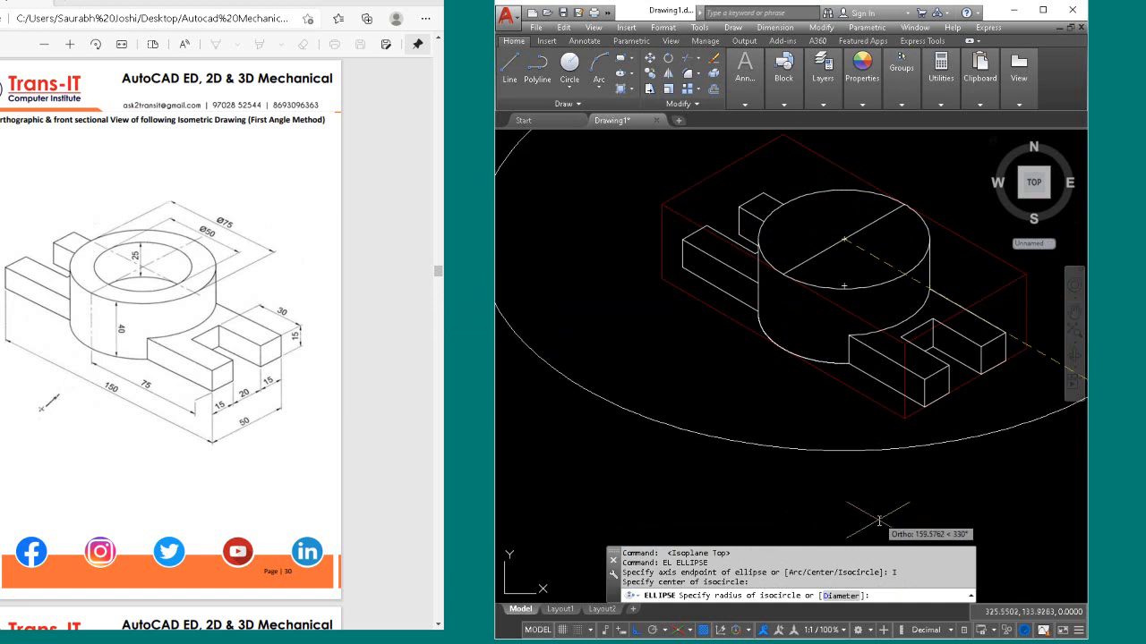
type("D")
key("Return")
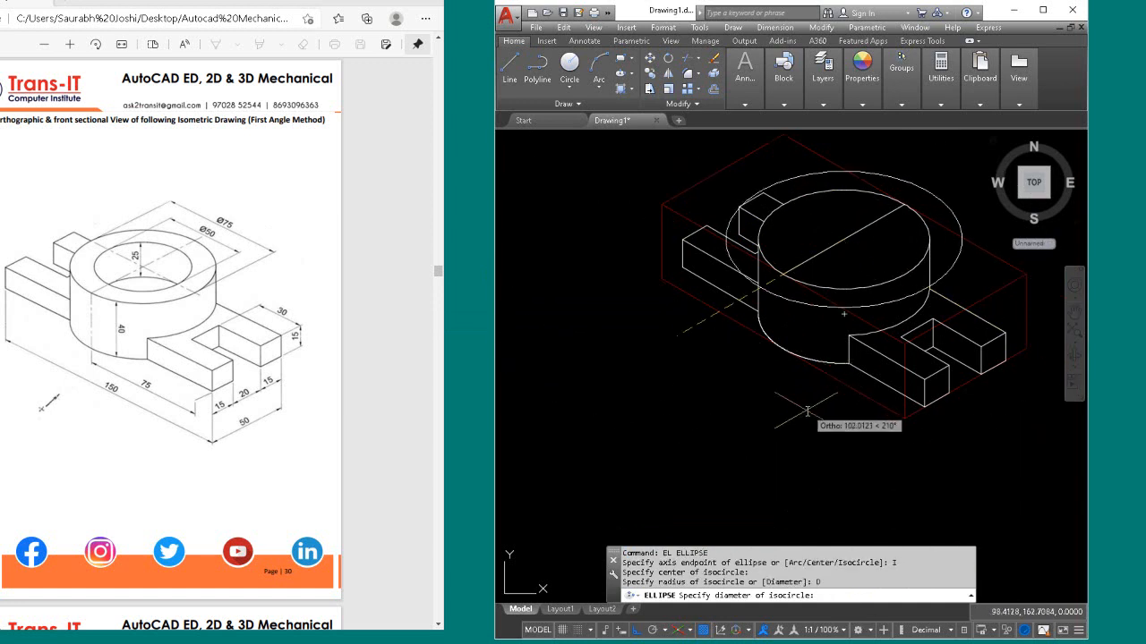
type("50")
key("Return")
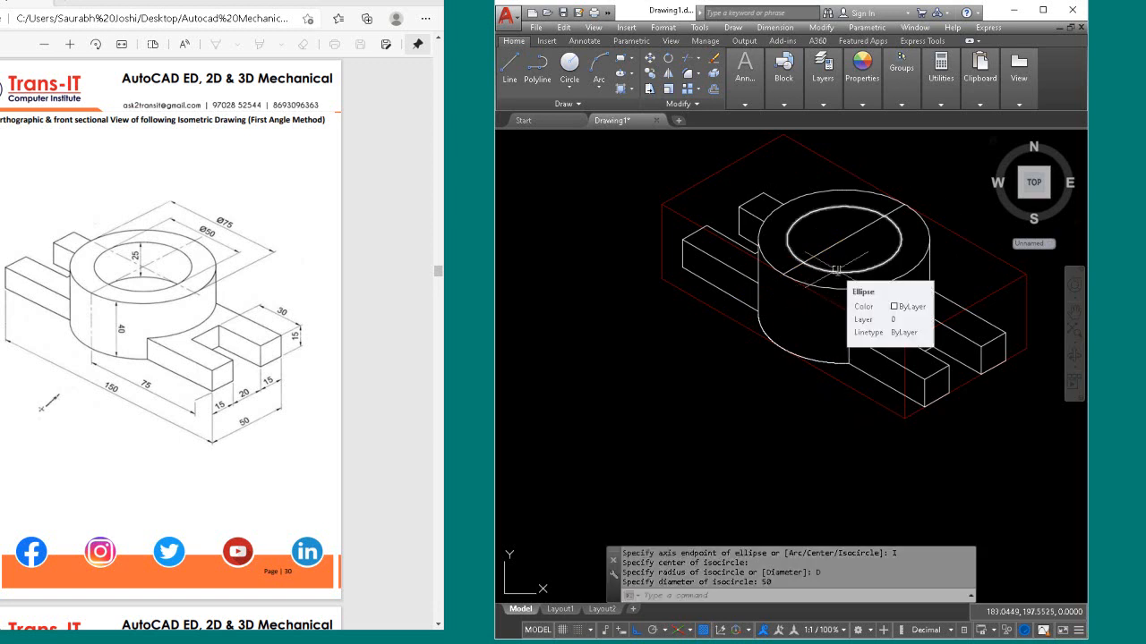
Step: Copy the hole's isocircle 25 mm straight down from its centre to mark the depth of the hole
key("F5")
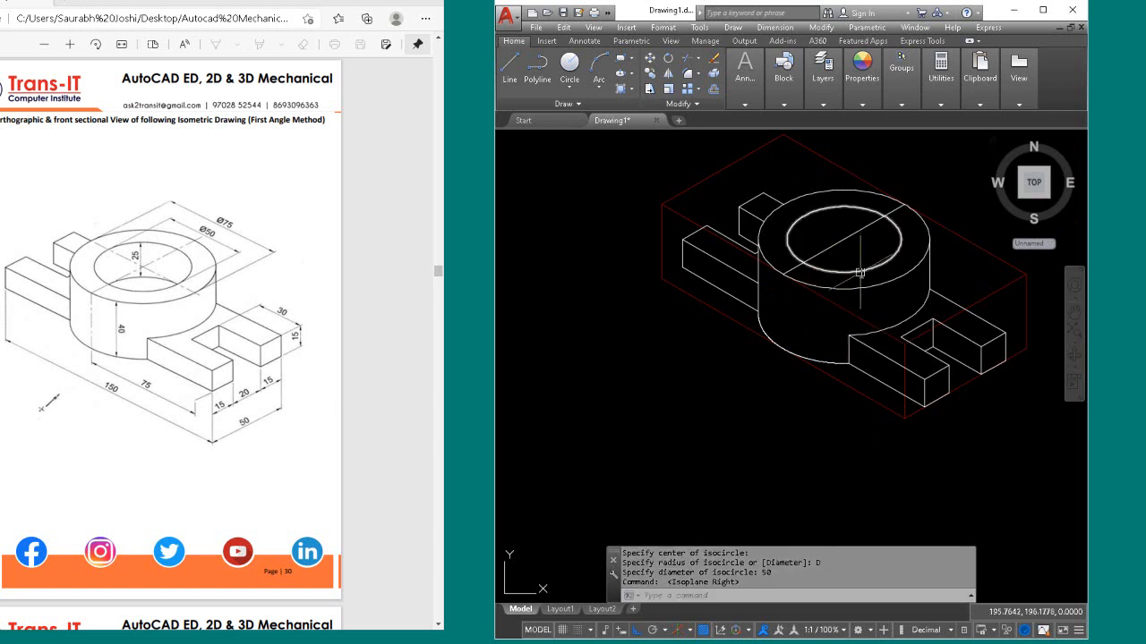
left_click(837, 271)
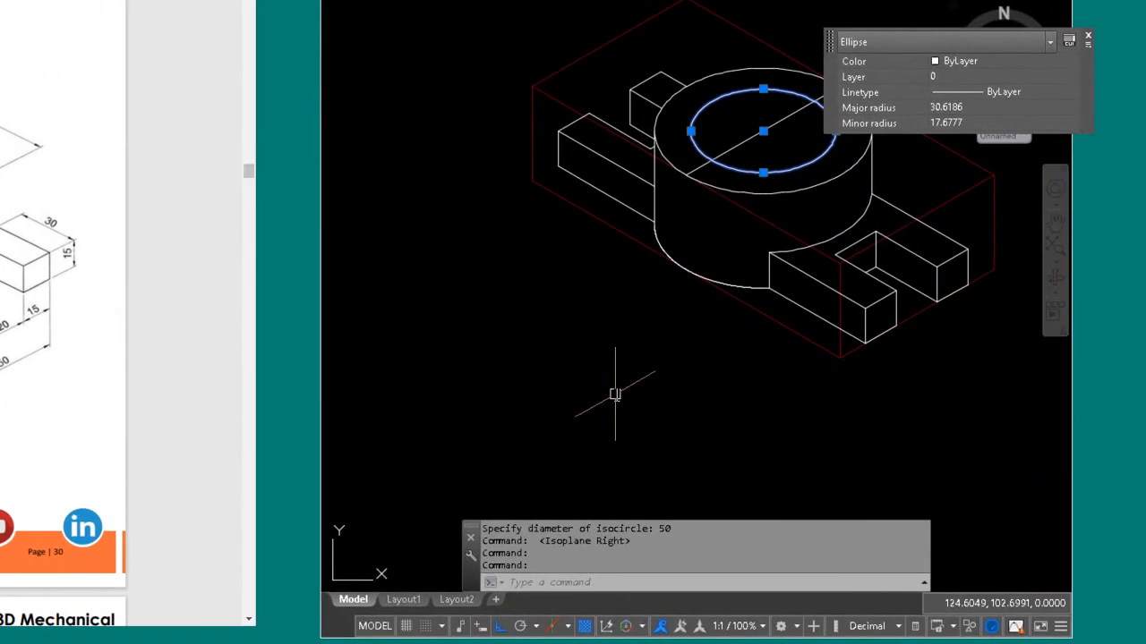
type("co")
key("Return")
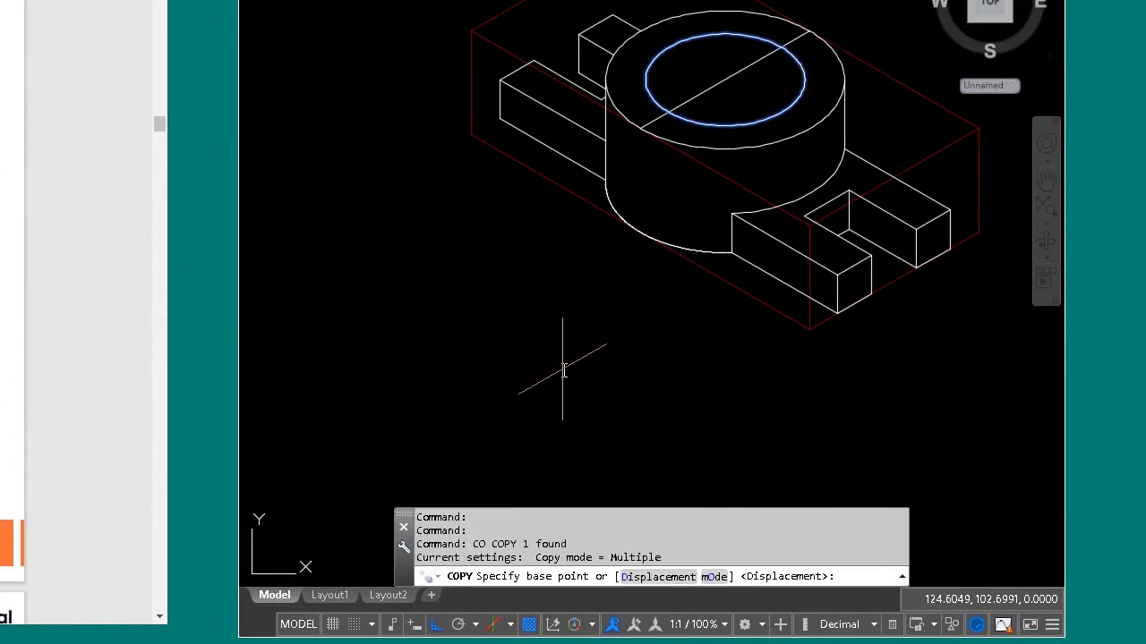
left_click(729, 95)
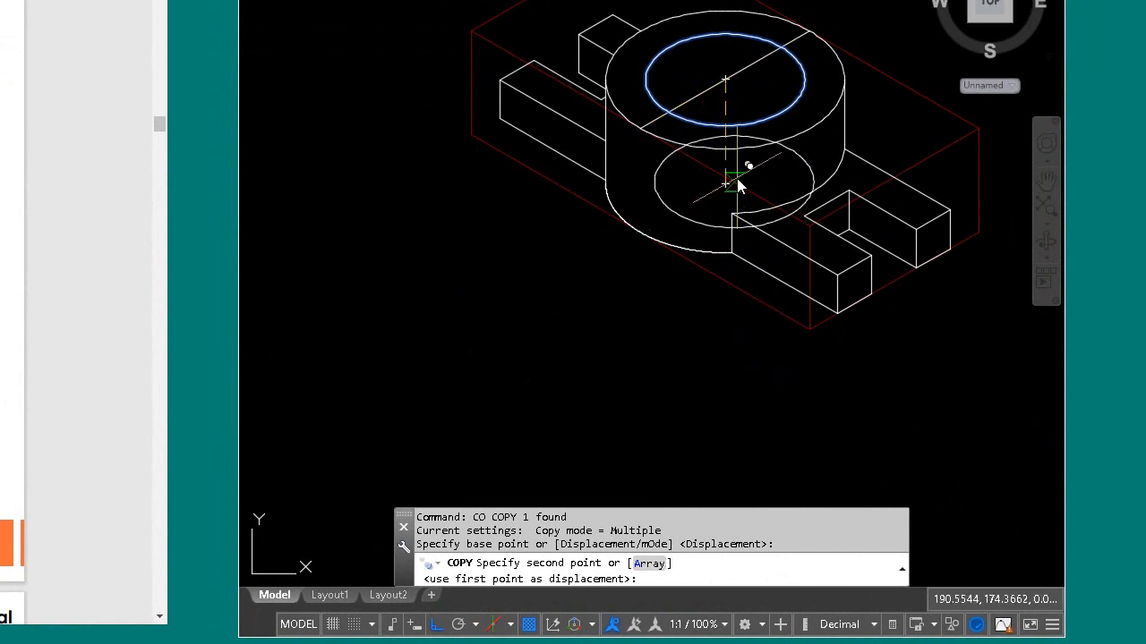
type("25")
key("Return")
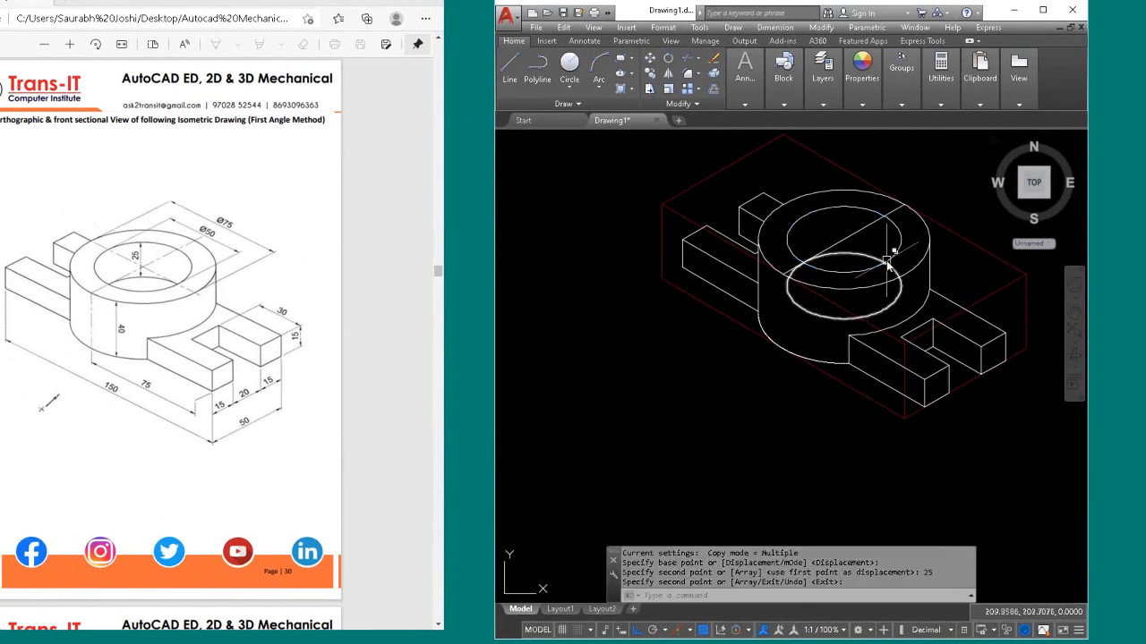
Step: Trim the lower hole isocircle to its back arc visible inside the hole, erasing the leftover front arc
scroll(894, 270, "up", 2)
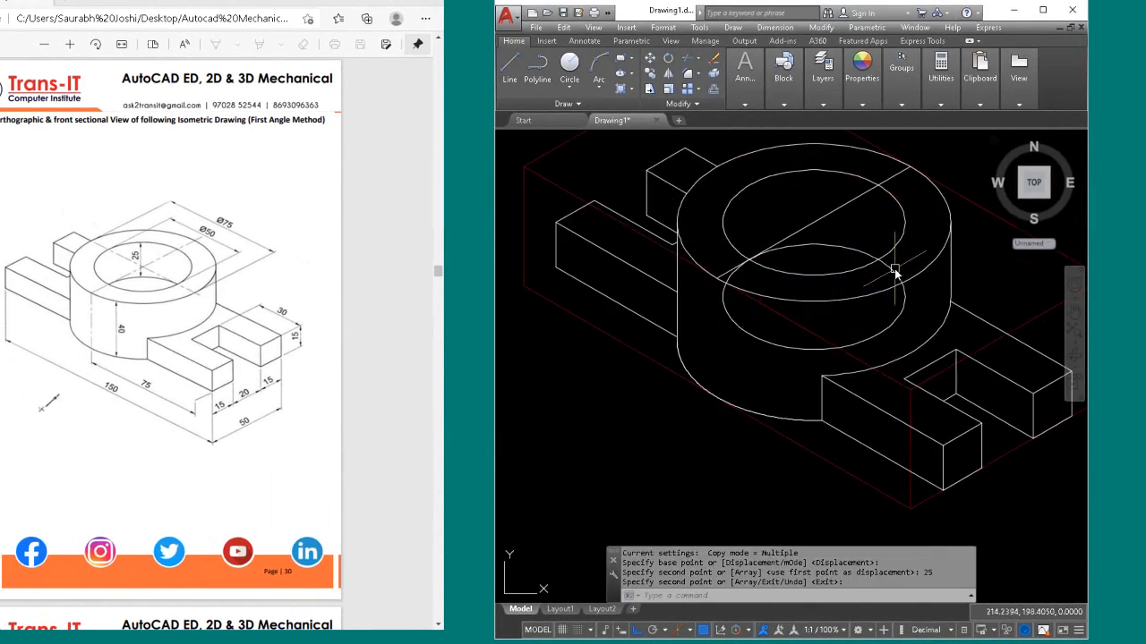
key("Return")
type("tr")
key("Return")
key("Return")
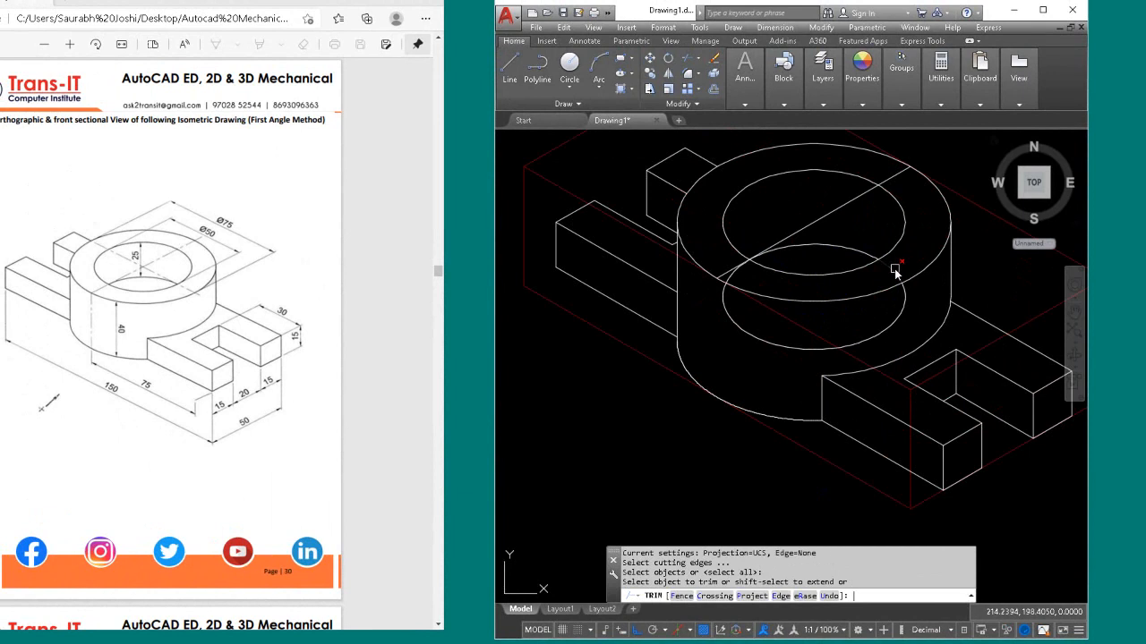
left_click(894, 272)
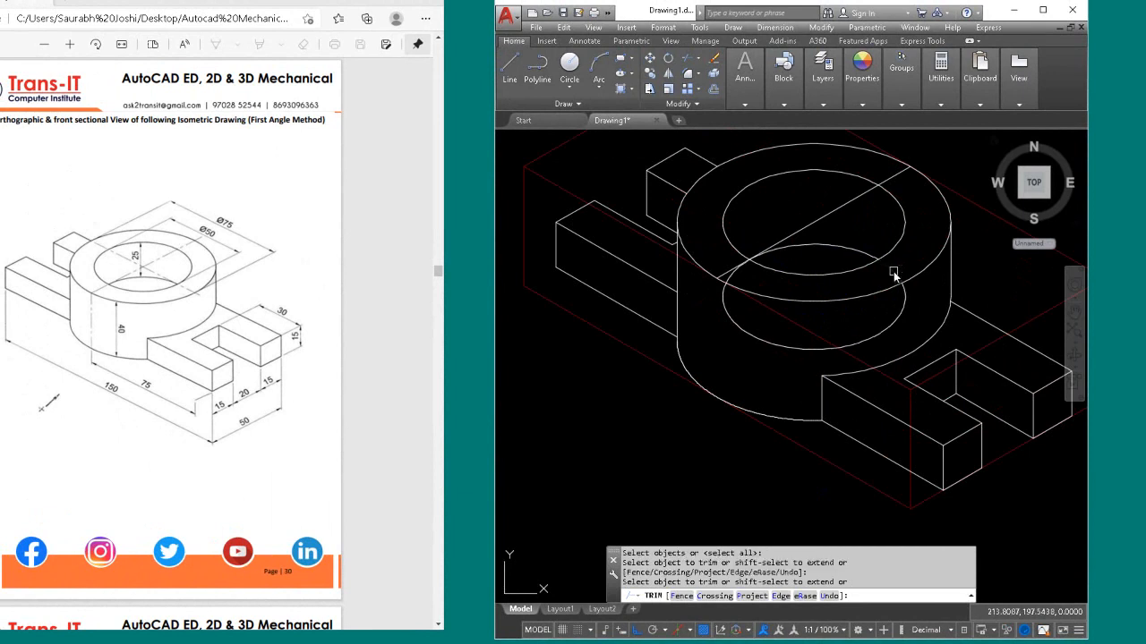
left_click(736, 274)
key("Return")
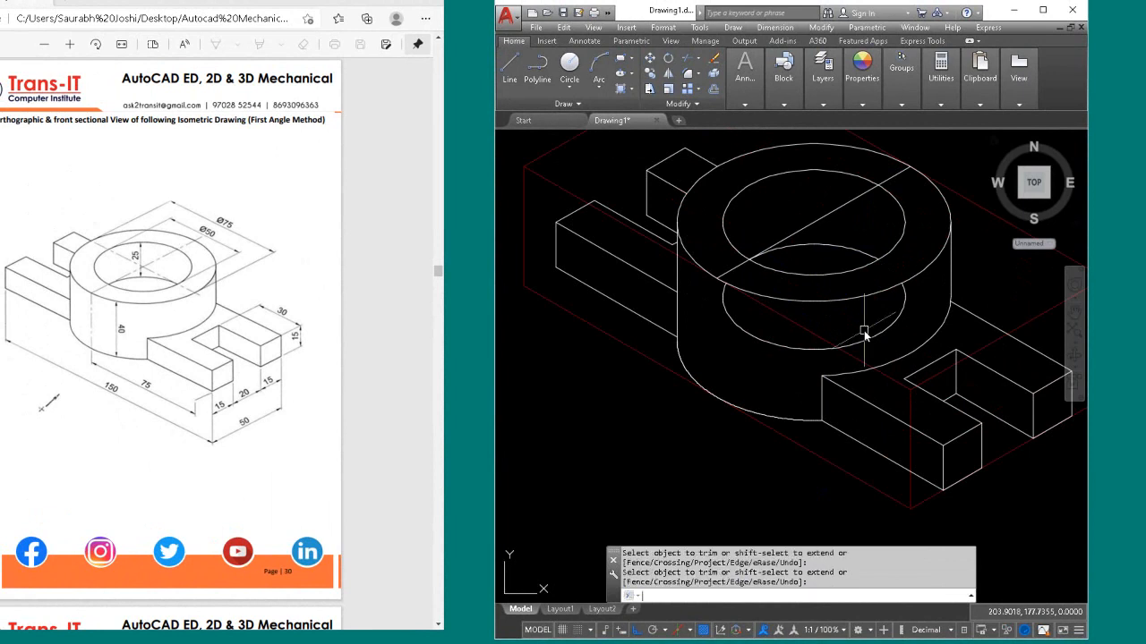
left_click(889, 330)
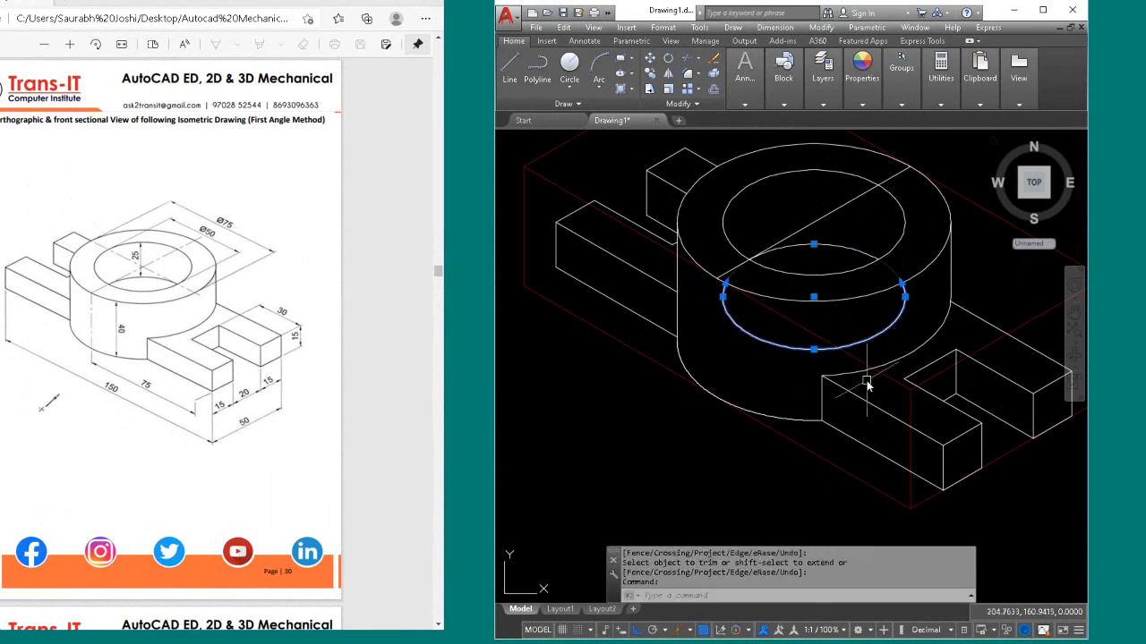
key("Delete")
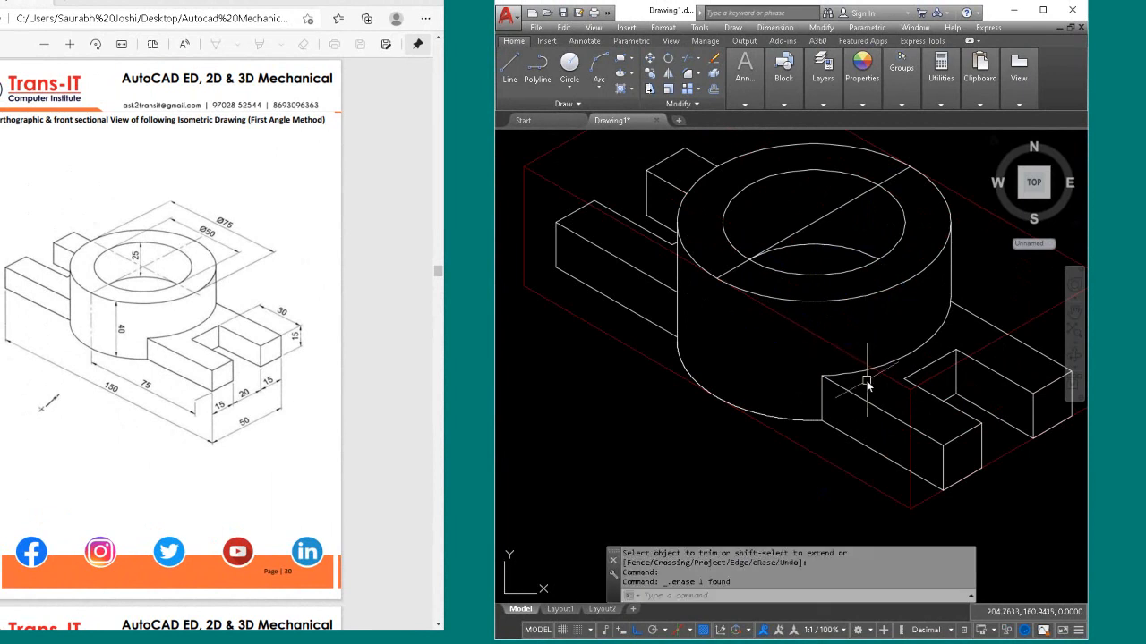
scroll(830, 327, "down", 2)
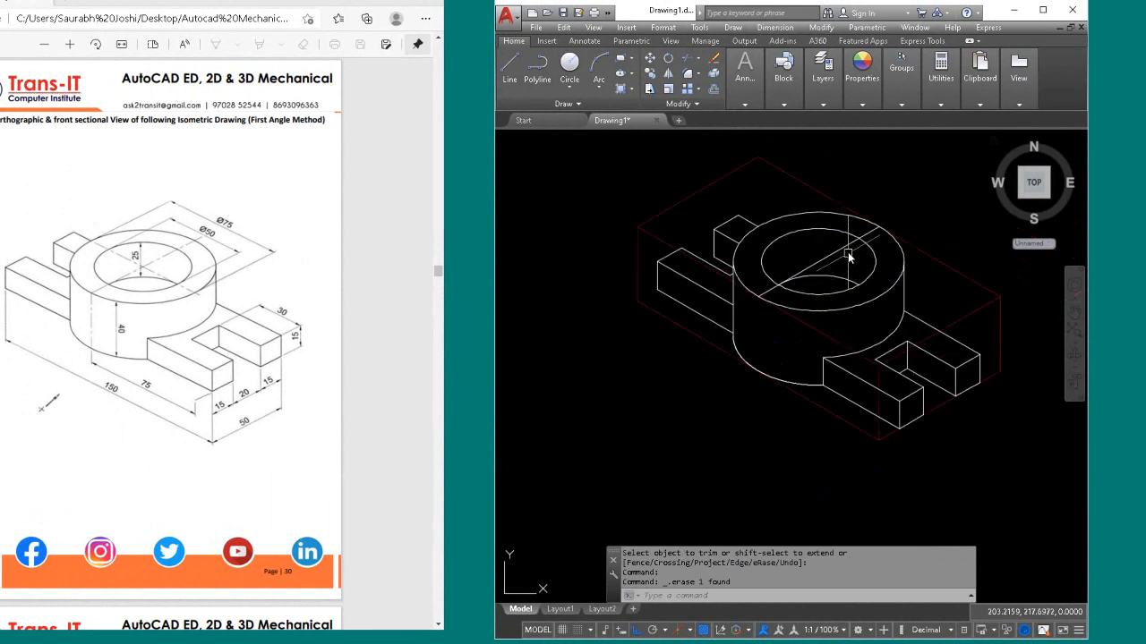
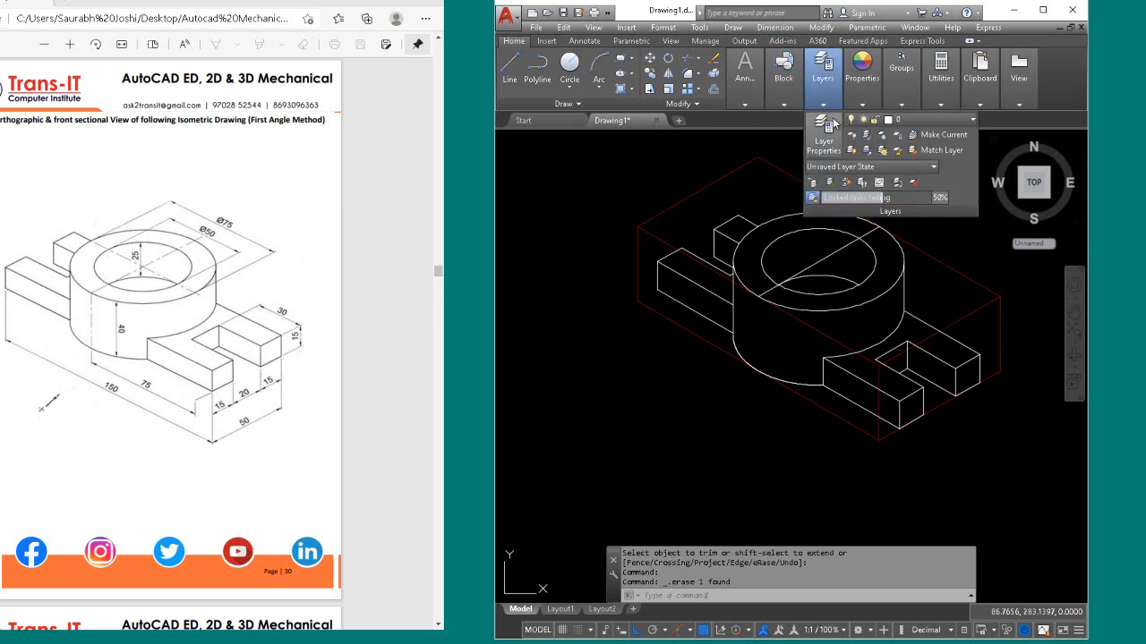
Step: Create two new layers, naming the second one centerline and setting its colour to green
left_click(834, 120)
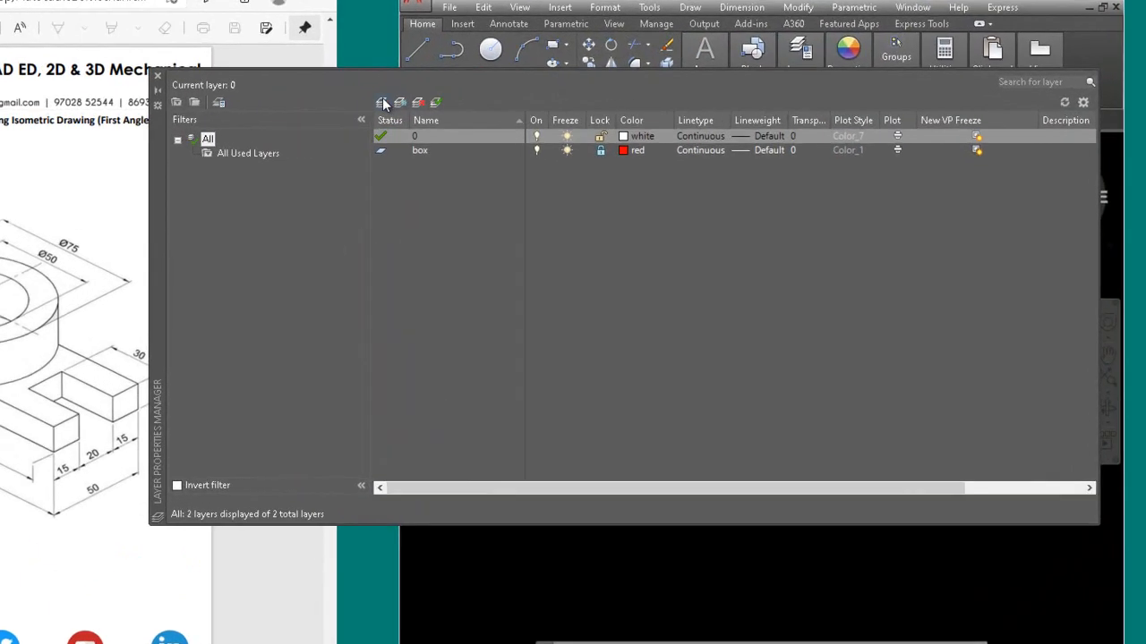
left_click(384, 103)
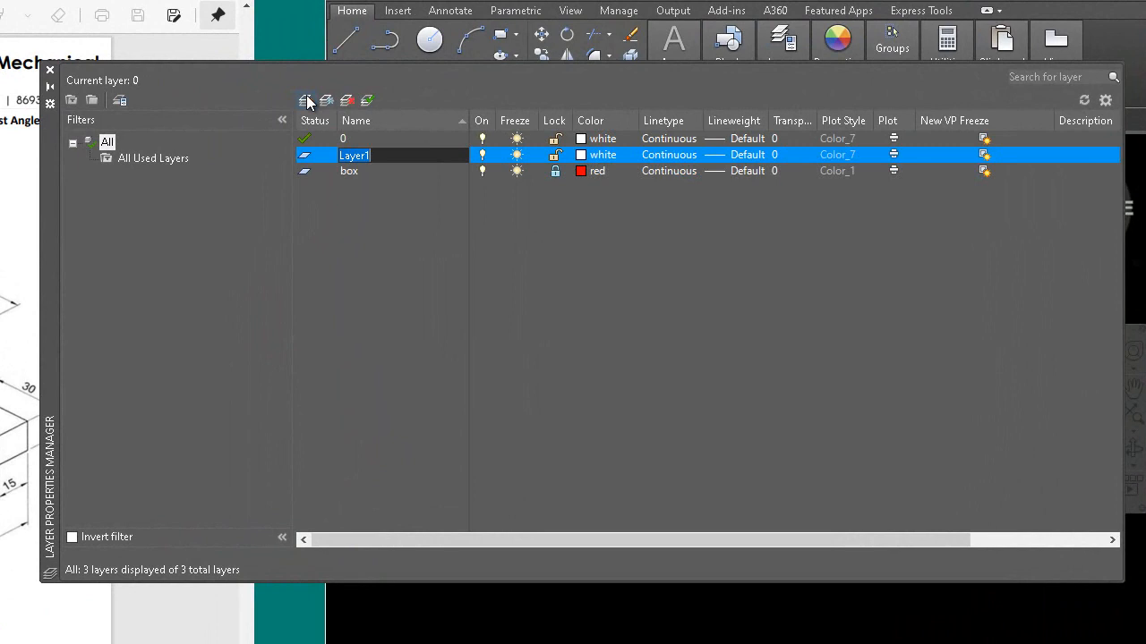
left_click(307, 101)
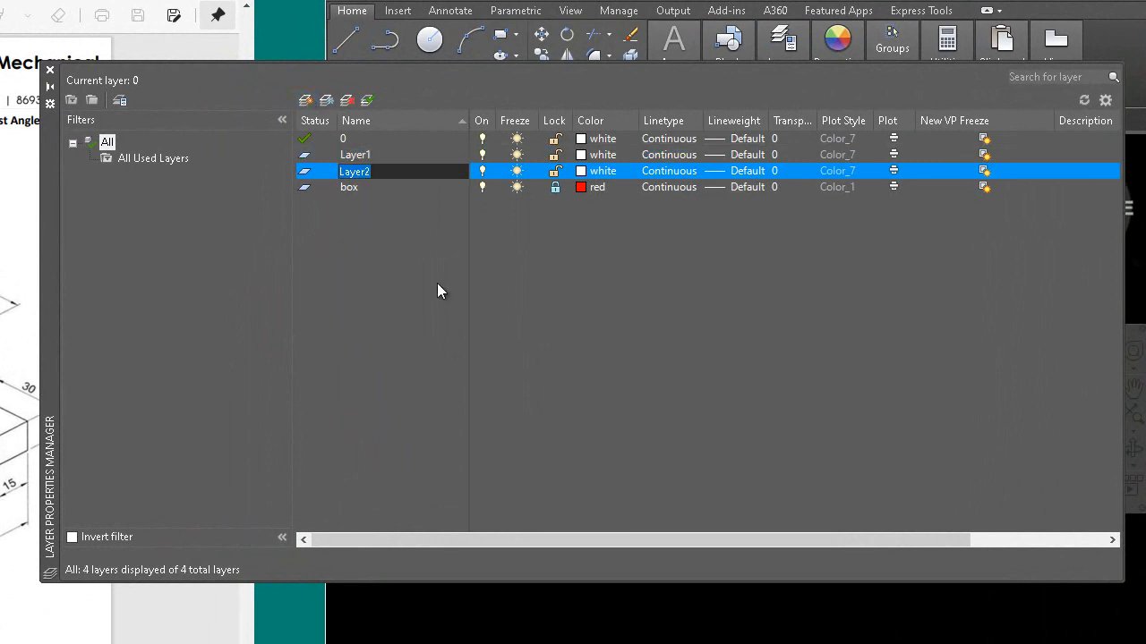
type("centerline")
left_click(602, 170)
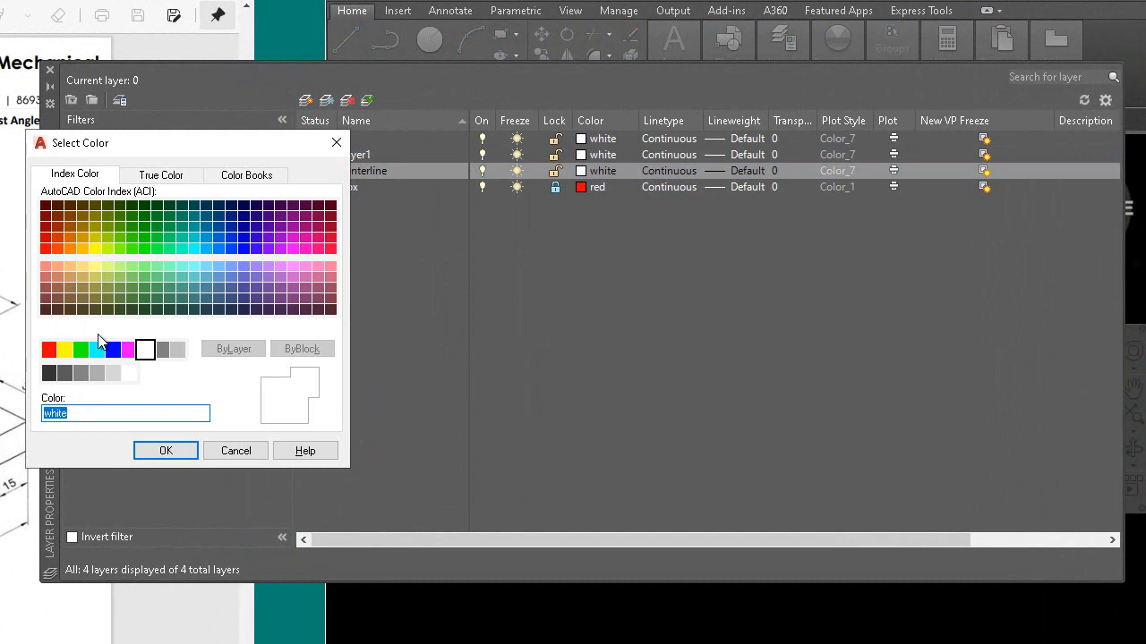
left_click(81, 349)
left_click(154, 445)
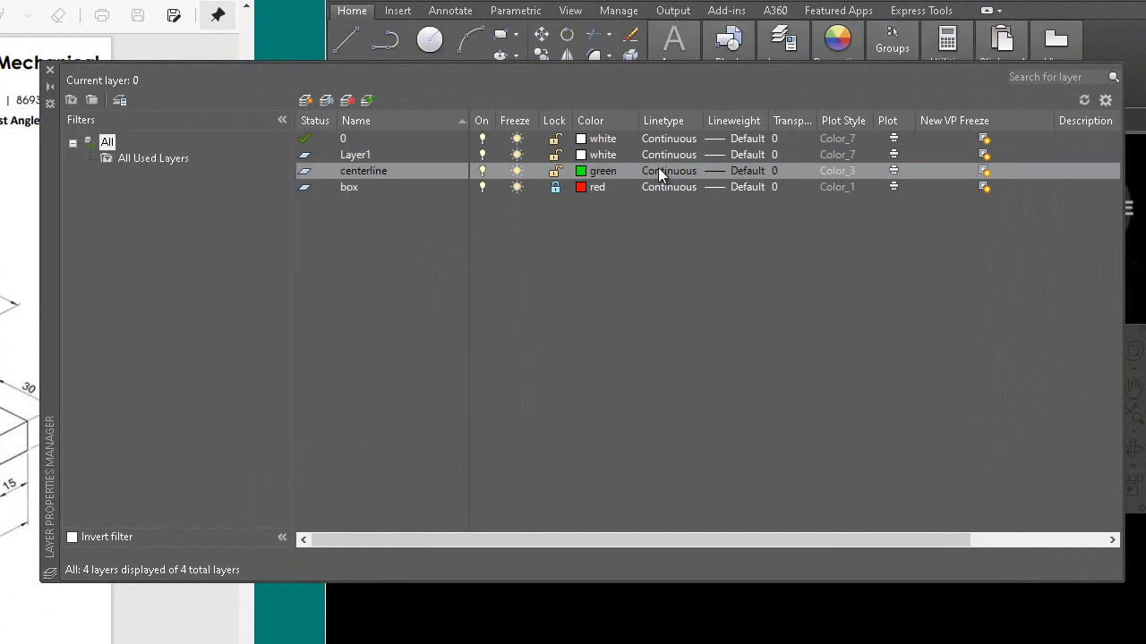
Step: Load the CENTER linetype and assign it to the centerline layer
left_click(658, 169)
left_click(225, 398)
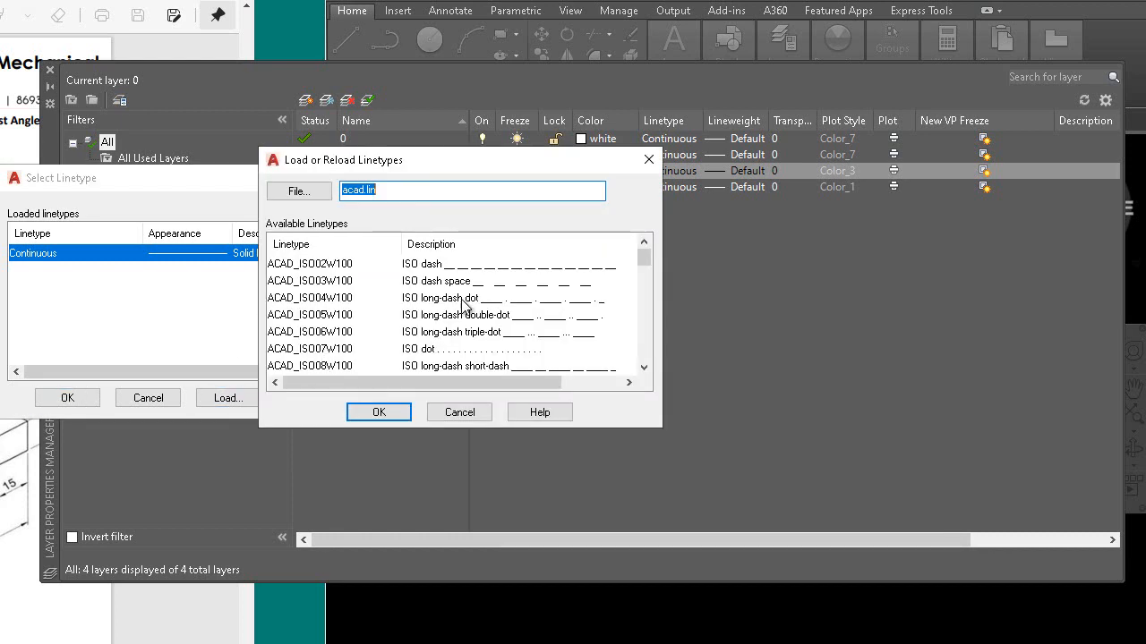
scroll(414, 309, "down", 7)
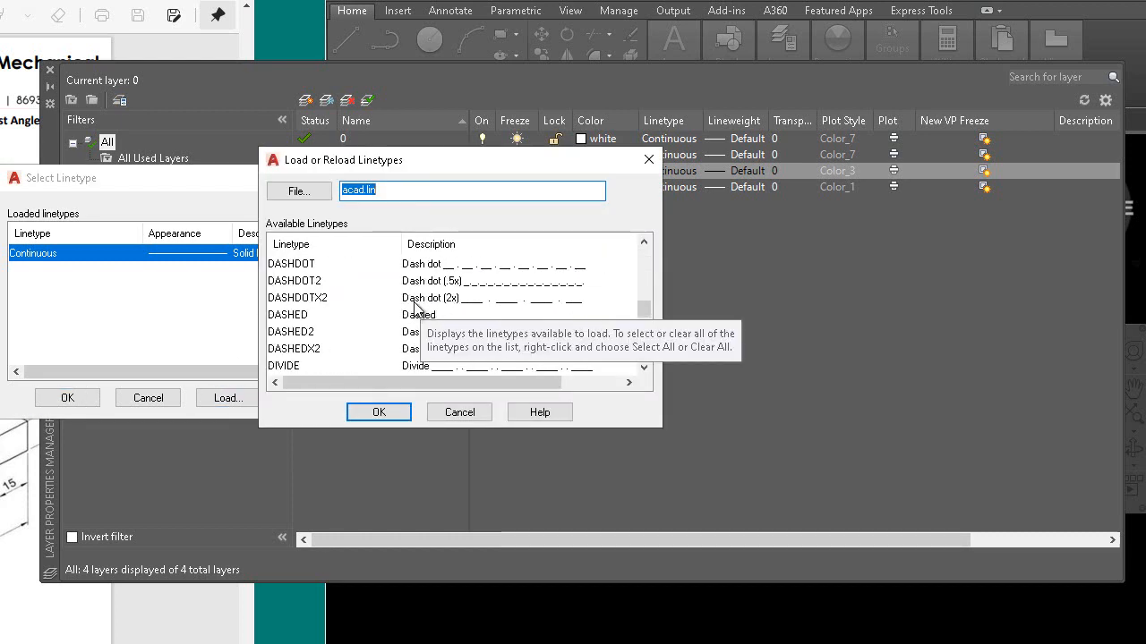
scroll(412, 311, "up", 1)
left_click(310, 269)
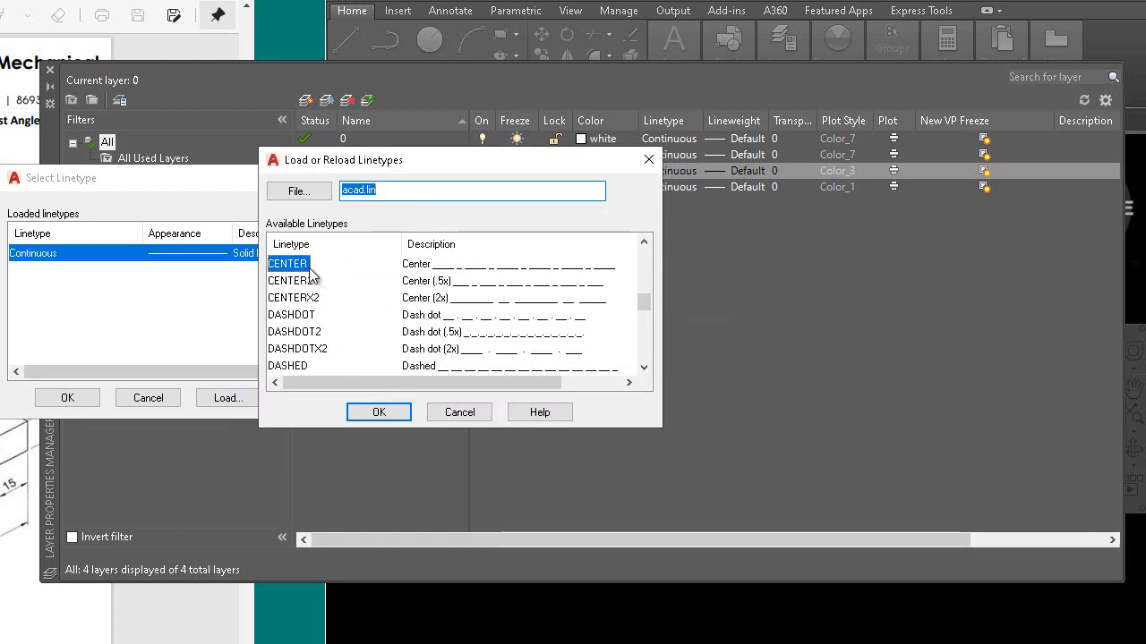
double_click(309, 268)
left_click(318, 255)
left_click(90, 396)
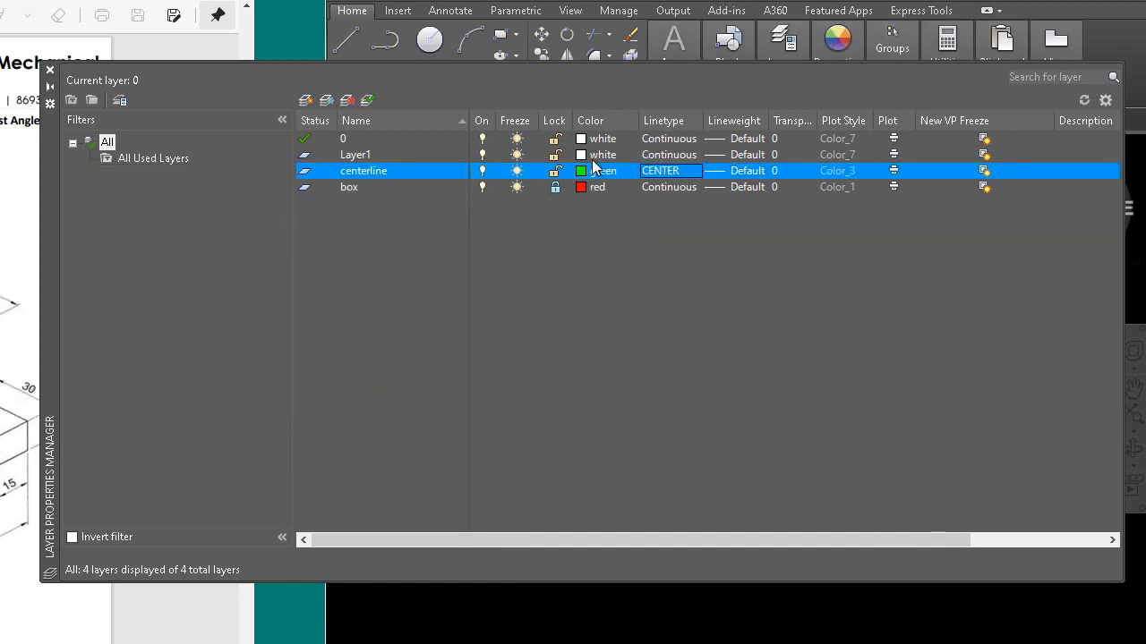
Step: Rename Layer1 as dimension, set its colour to cyan, and close the layer manager
left_click(383, 155)
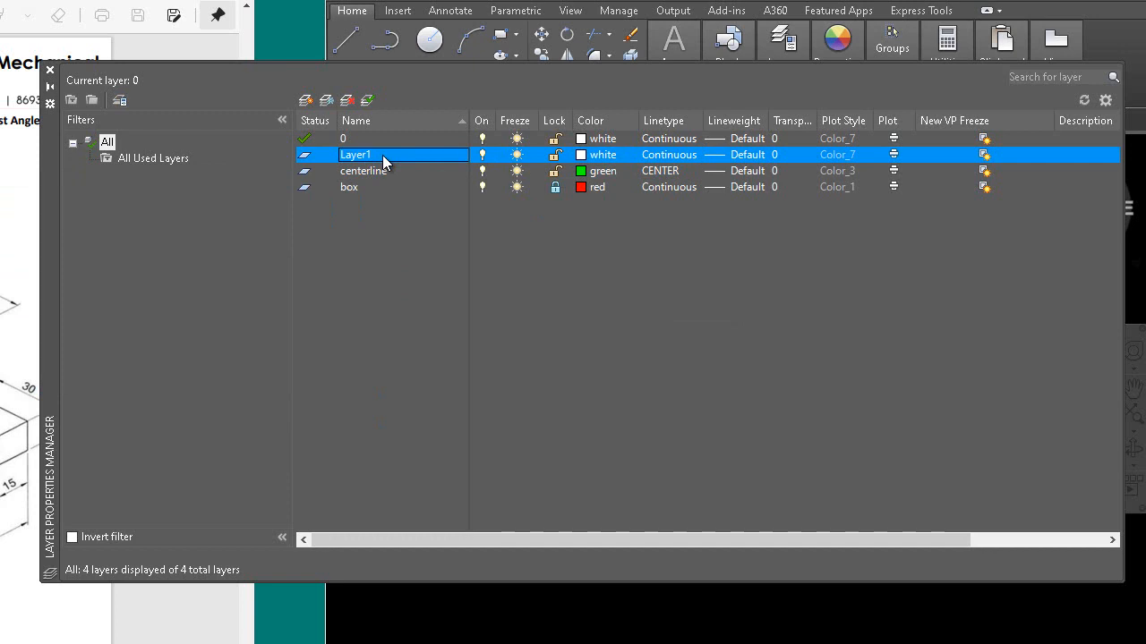
left_click(382, 155)
type("dimension")
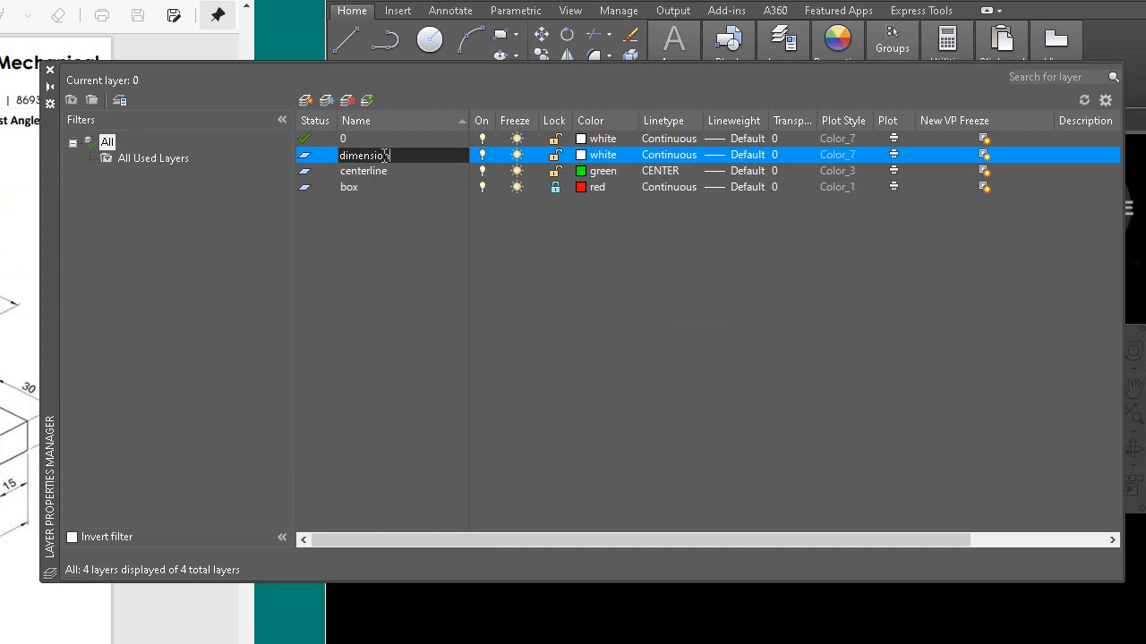
left_click(598, 157)
left_click(598, 159)
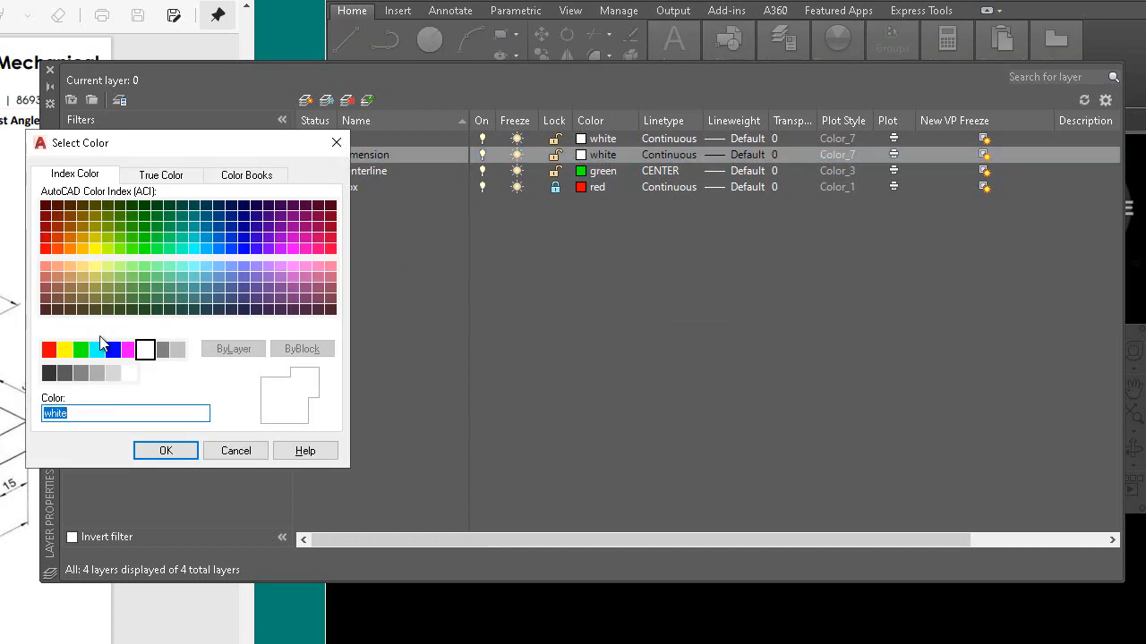
left_click(97, 350)
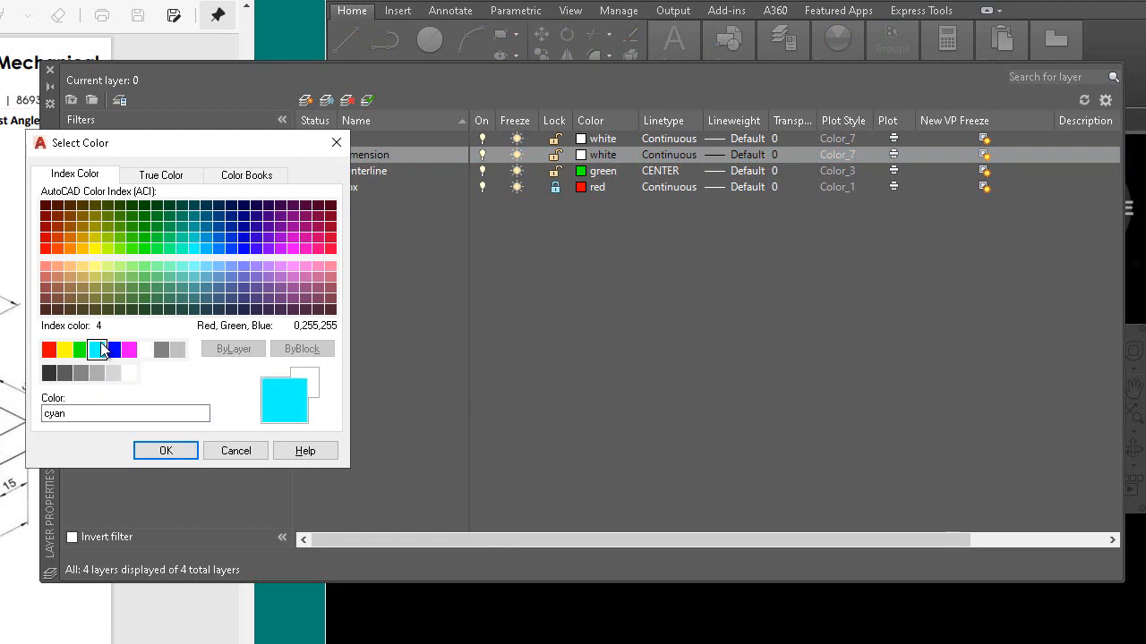
left_click(174, 450)
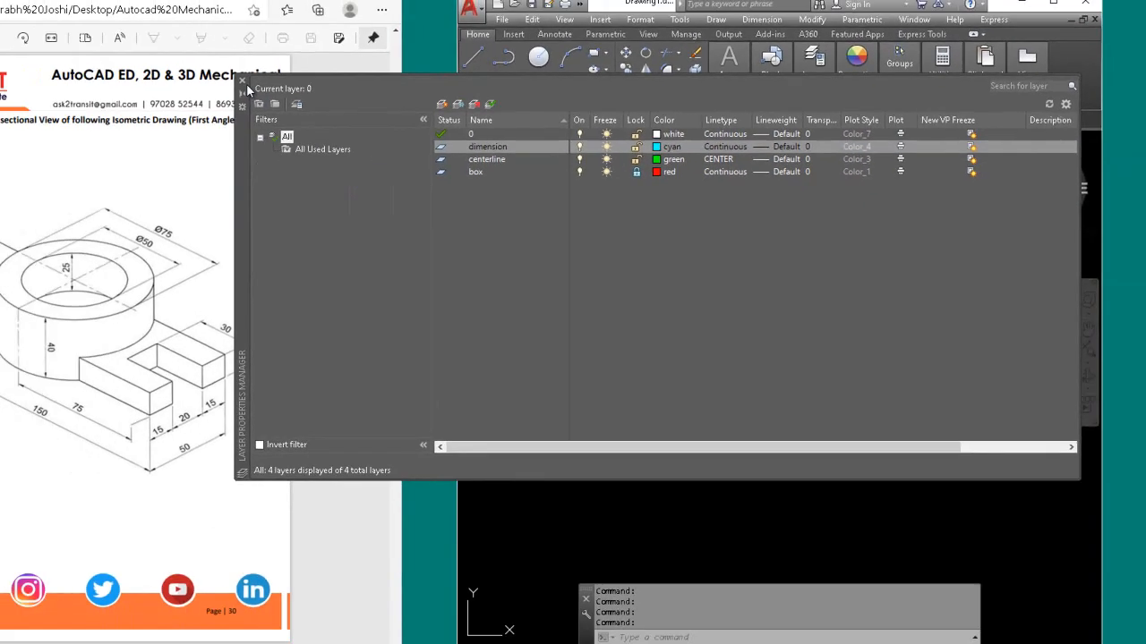
left_click(50, 70)
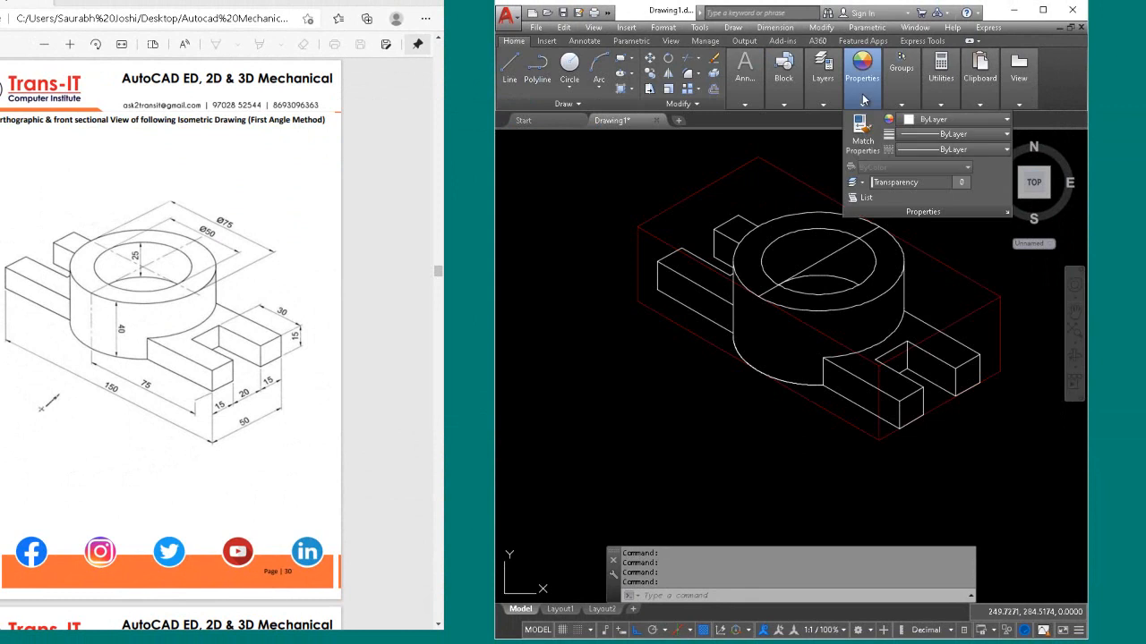
Step: Make centerline the current layer
mouse_move(839, 100)
mouse_move(880, 100)
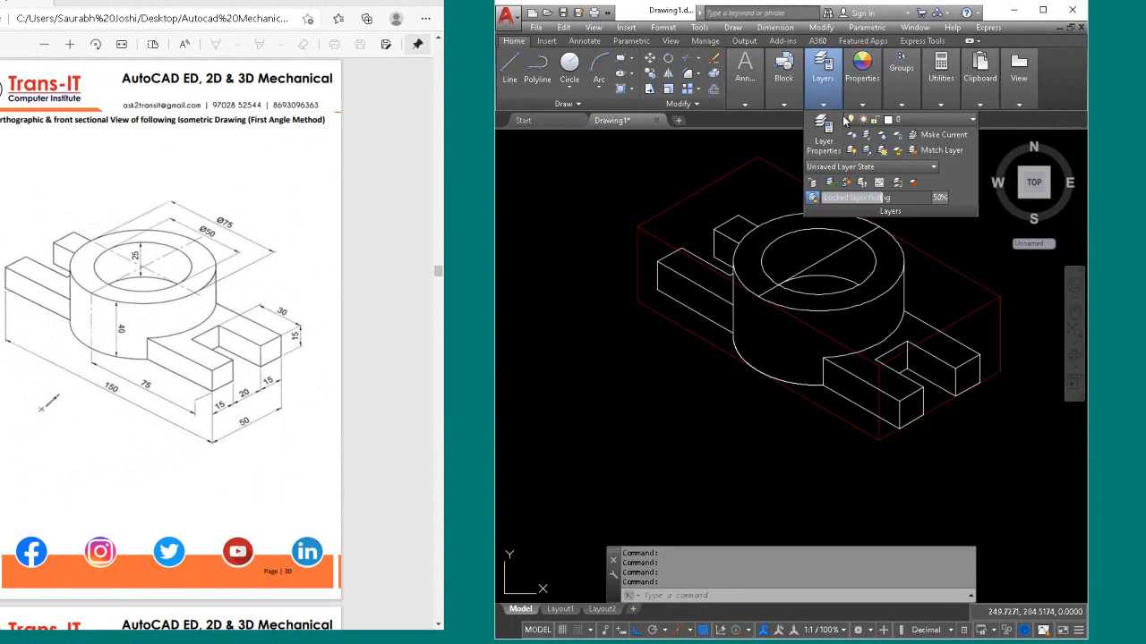
left_click(913, 124)
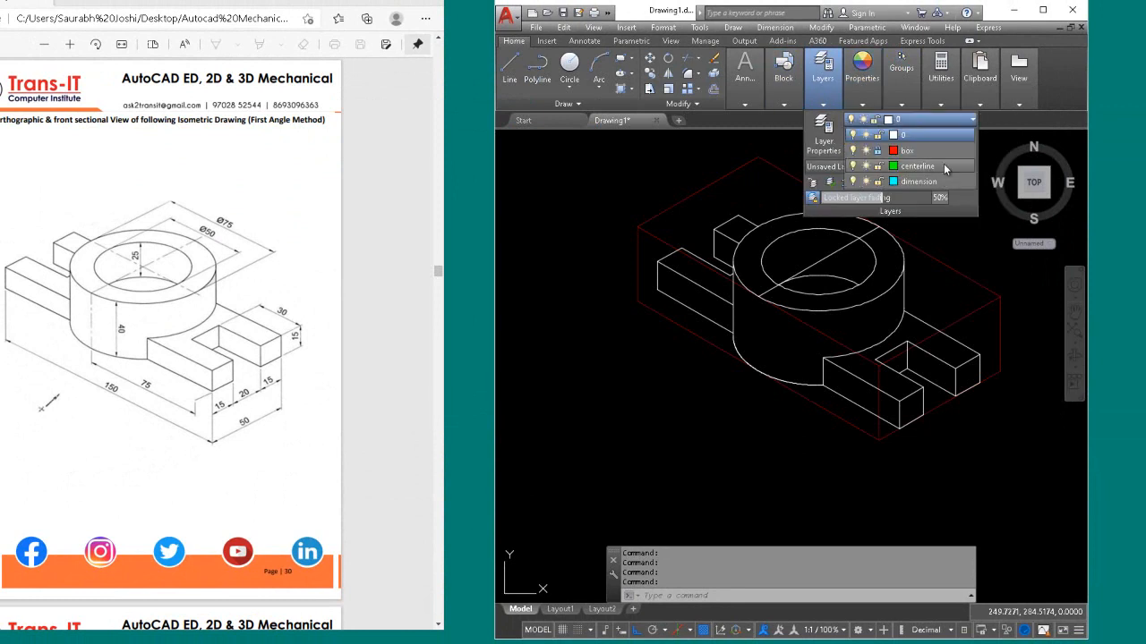
left_click(944, 166)
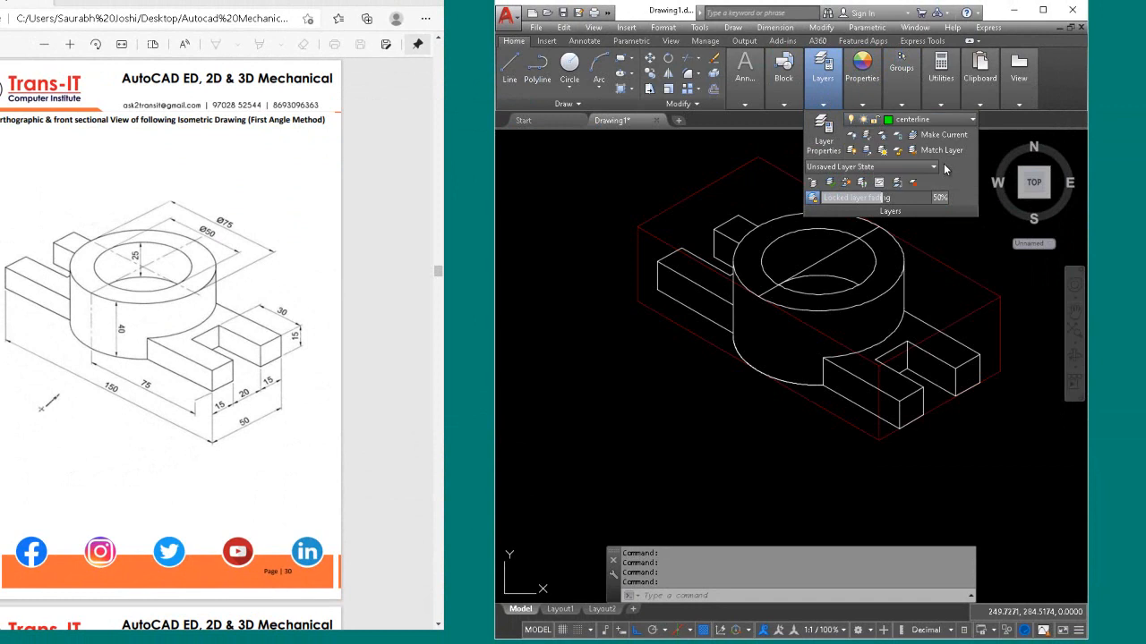
Step: Move the diagonal line across the ring's top face to the centerline layer and clear the selection
left_click(839, 257)
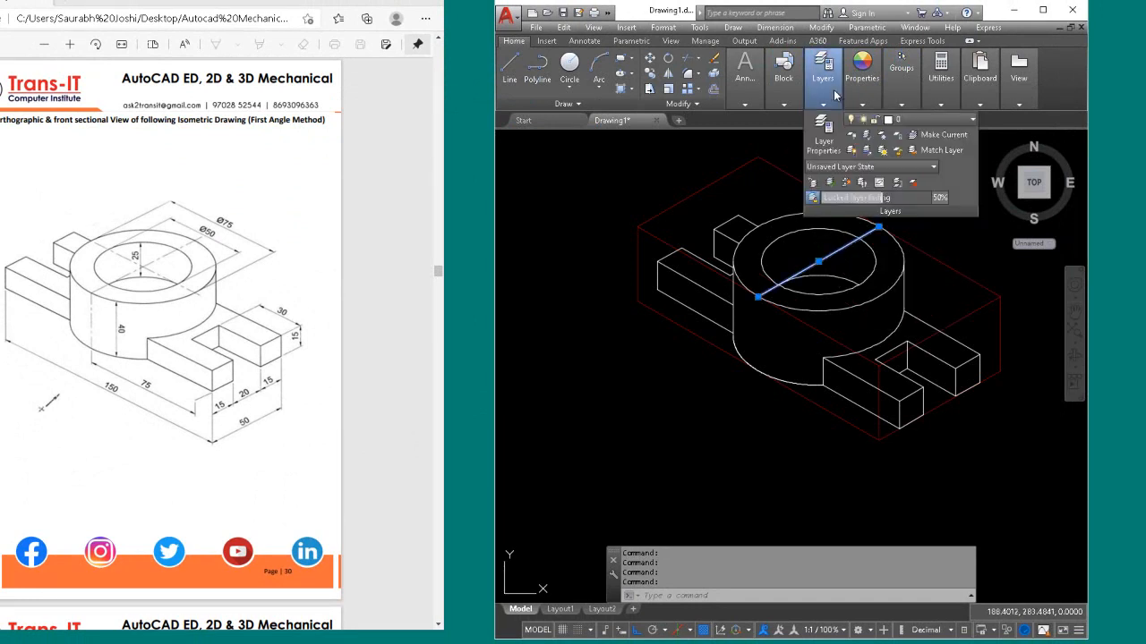
mouse_move(825, 82)
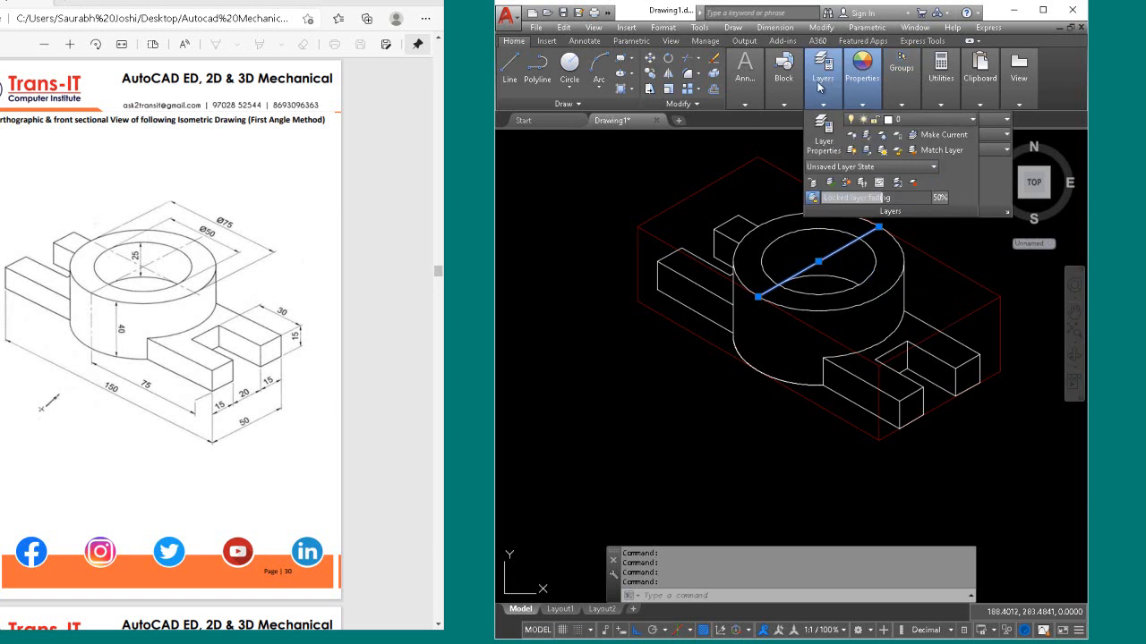
left_click(915, 120)
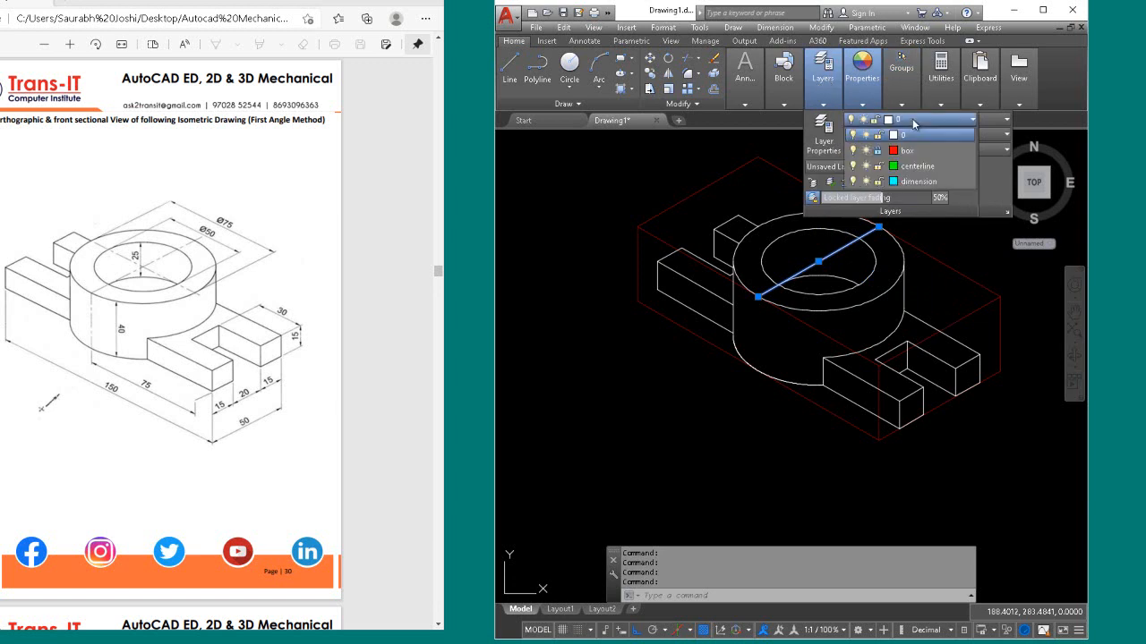
left_click(918, 168)
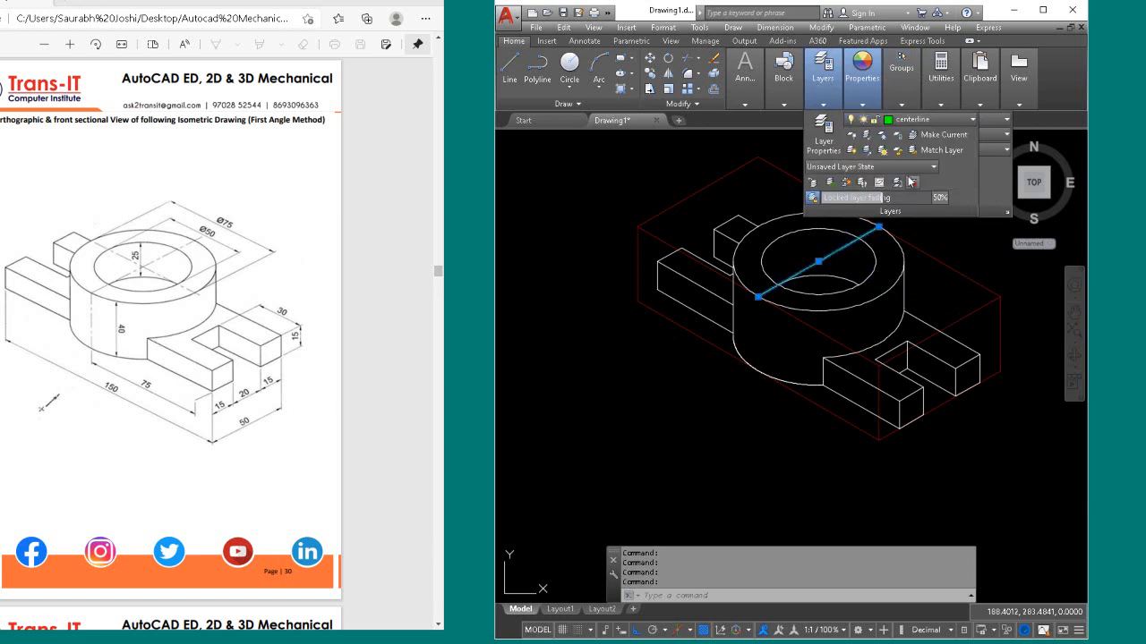
key("Escape")
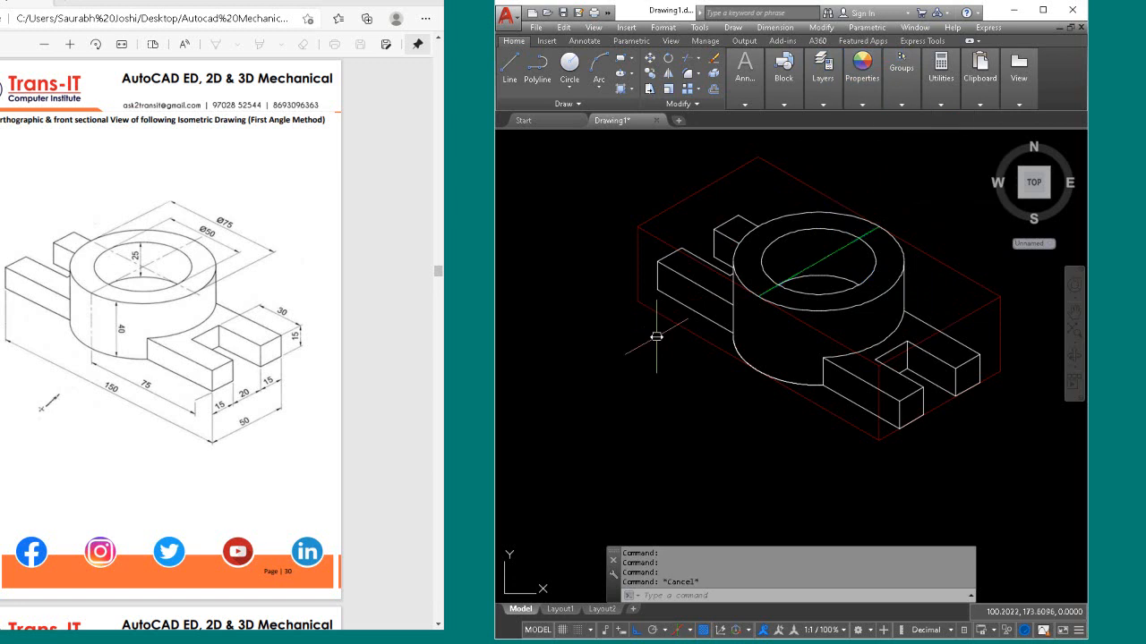
Step: Set SUBOBJSELECTIONMODE to 4 and turn on Dynamic UCS
left_click(823, 103)
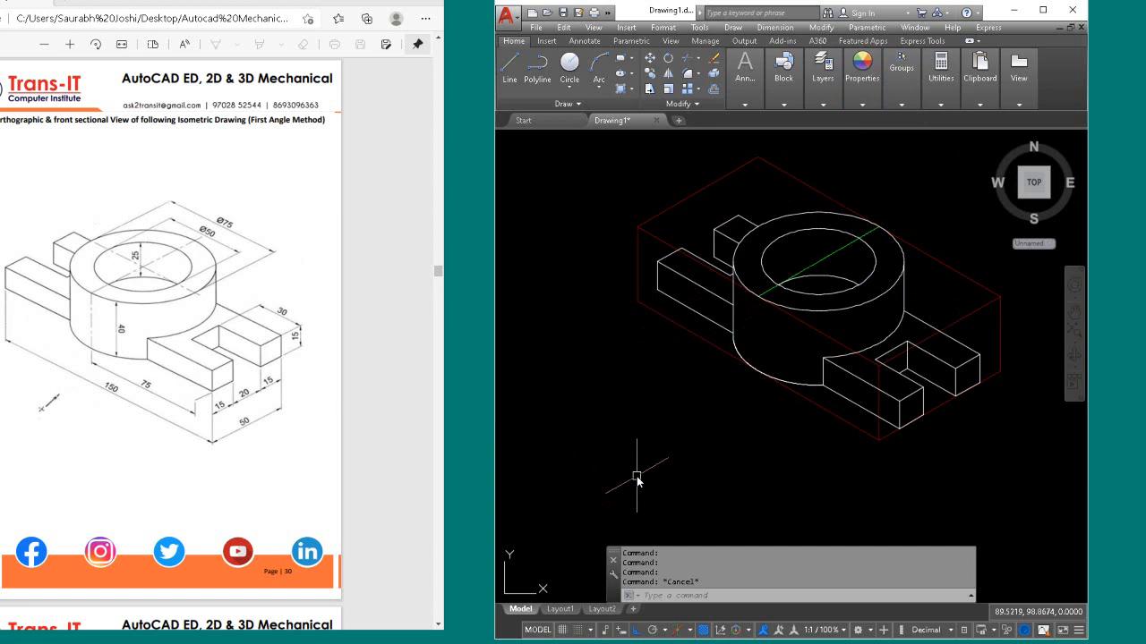
key("shift+F5")
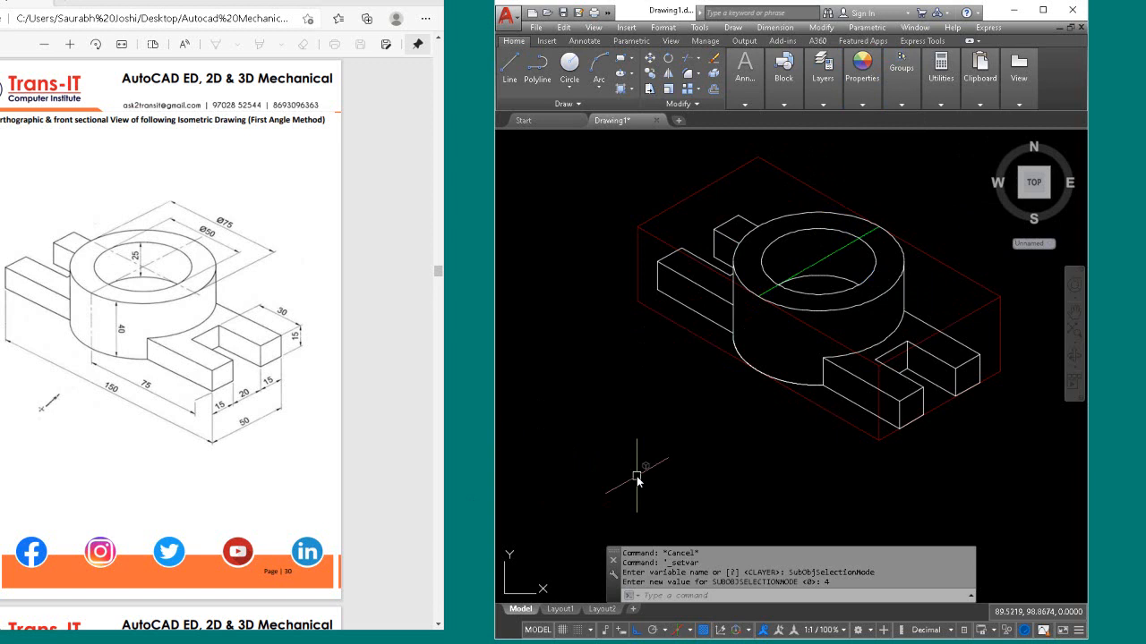
key("shift+F5")
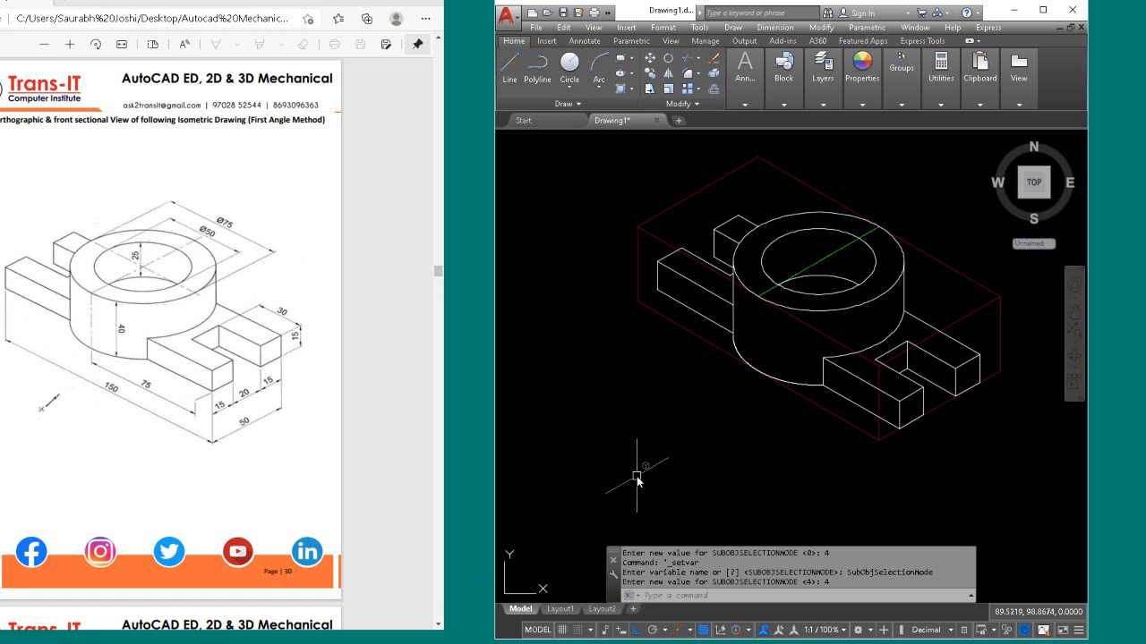
key("F6")
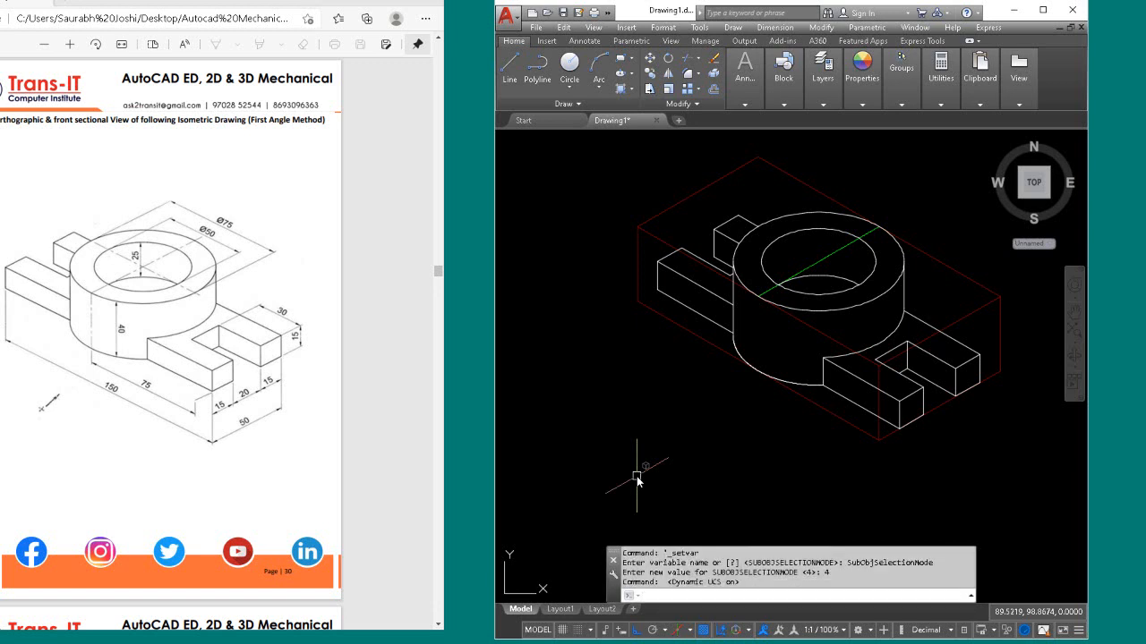
Step: Switch the isometric drawing plane to Isoplane Top
key("F5")
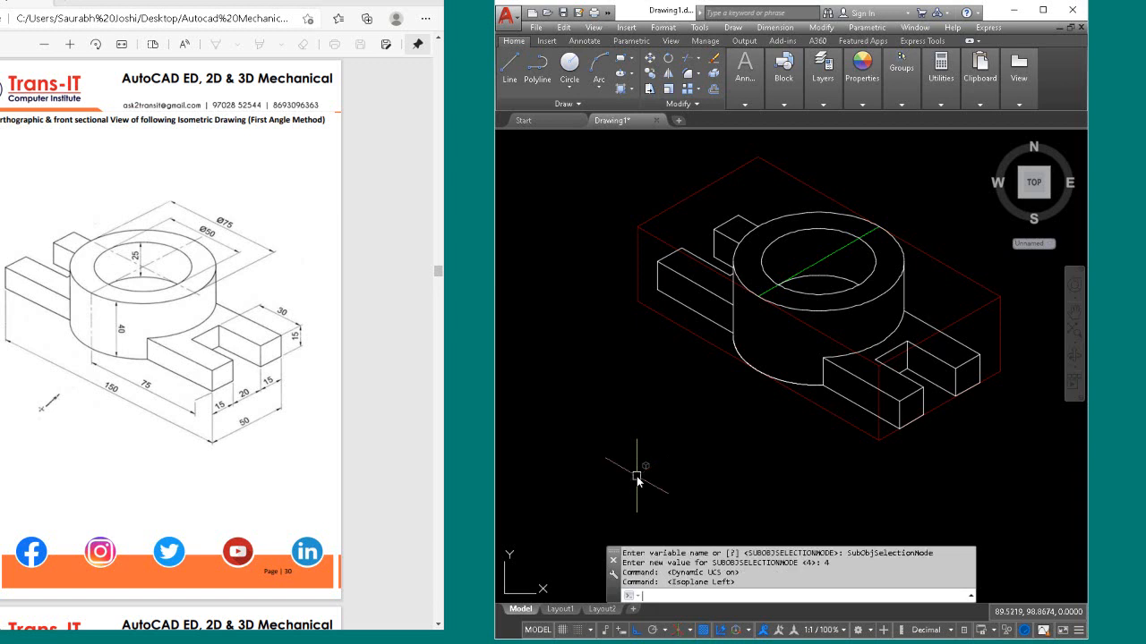
key("F5")
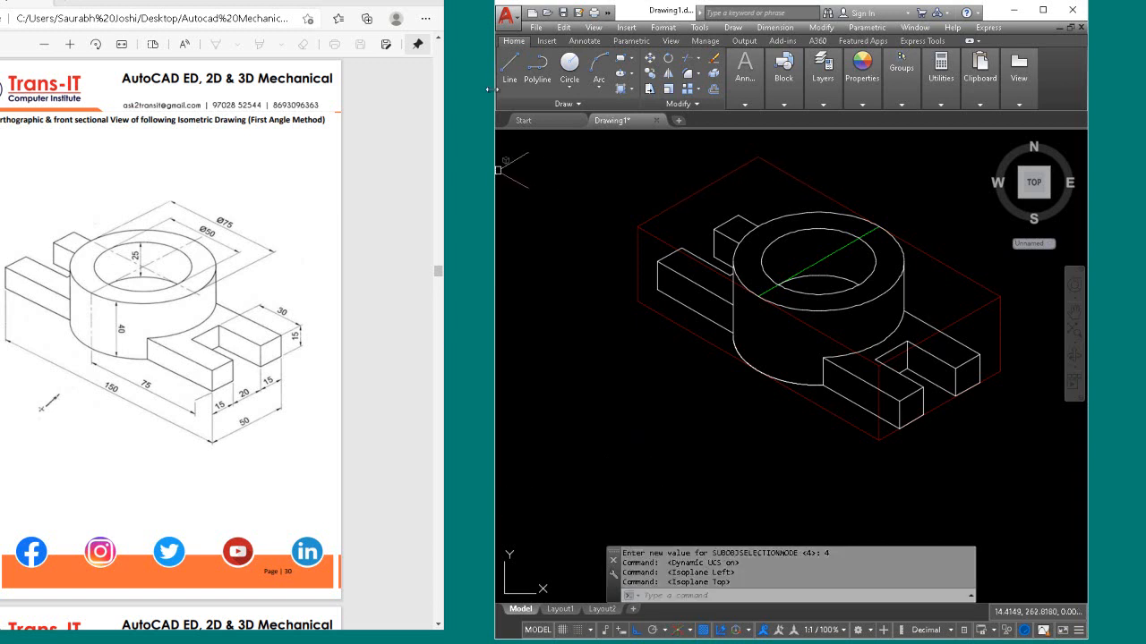
Step: Draw a centerline from the centre of the cylinder's top face to the upper-left point of its outer ellipse
left_click(510, 65)
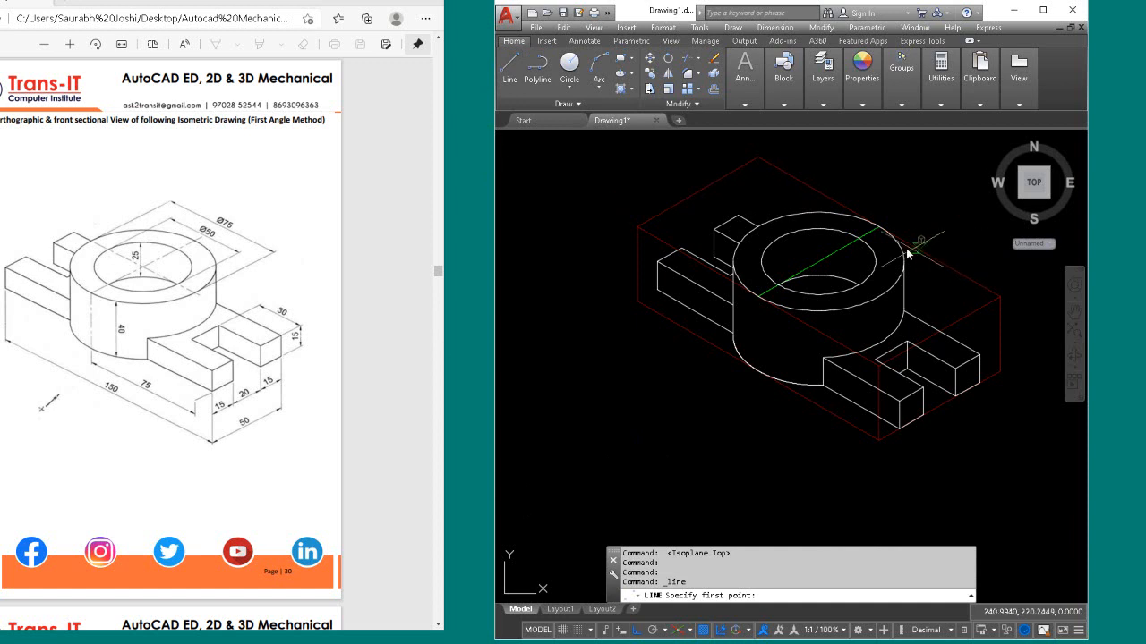
left_click(816, 262)
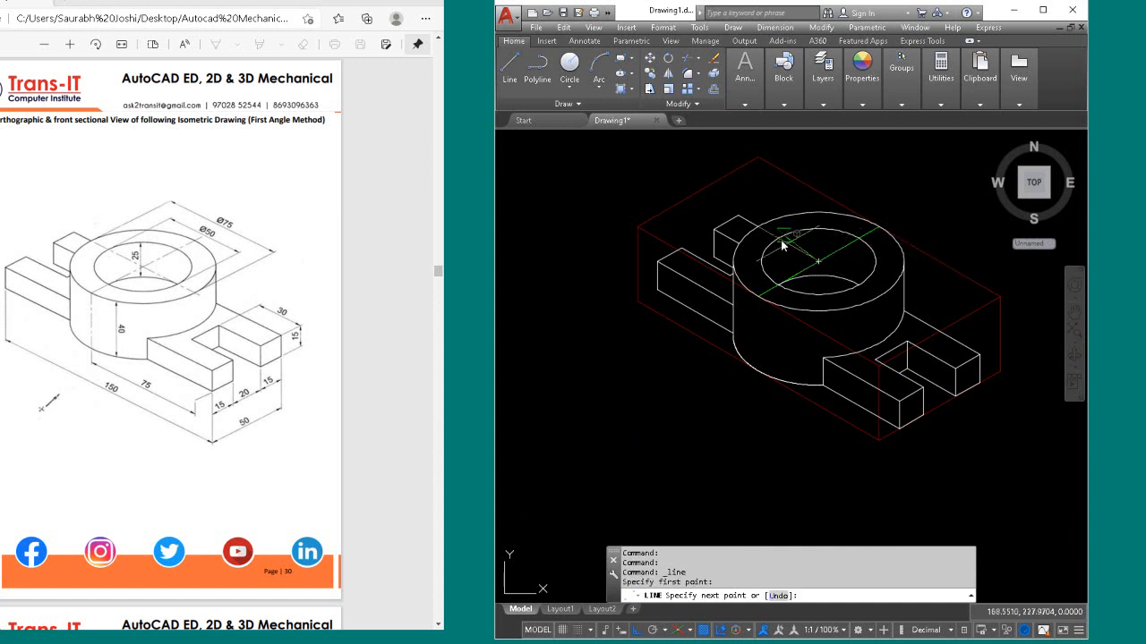
scroll(762, 234, "up", 2)
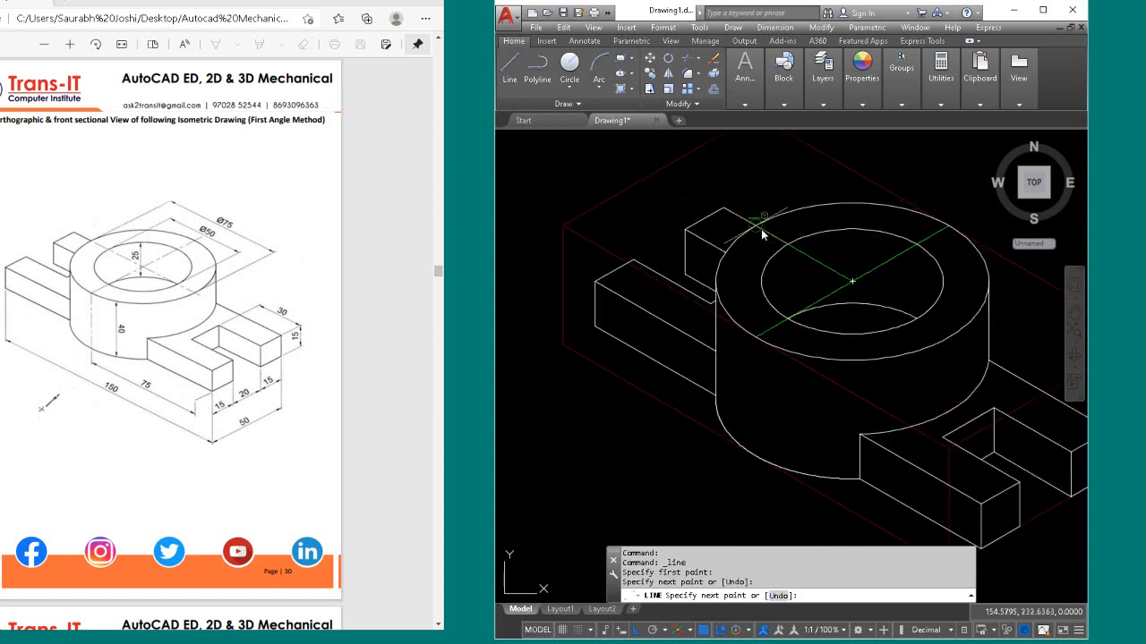
left_click(761, 231)
key("Return")
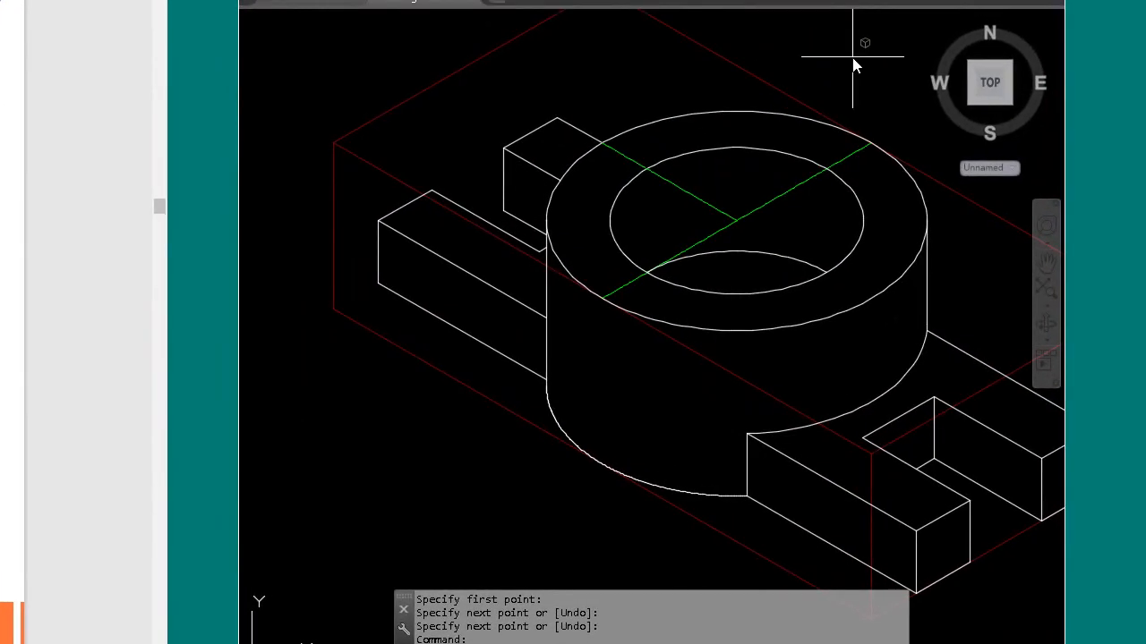
Step: Erase the short centerline running from the cylinder's top centre to the outer ellipse
left_click(857, 113)
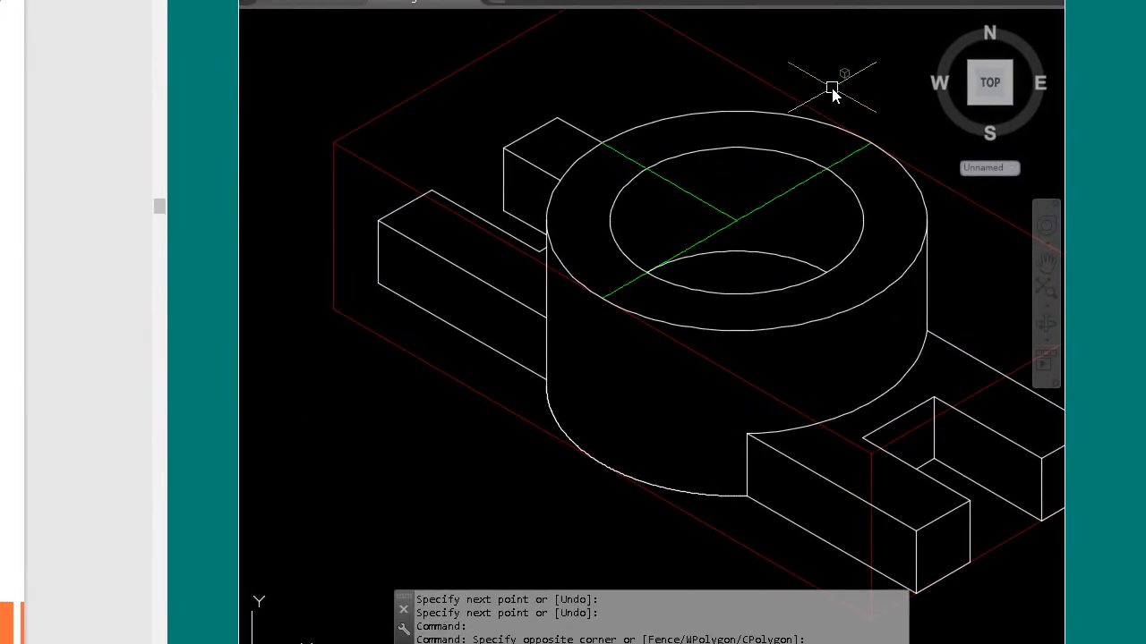
key("Escape")
key("Escape")
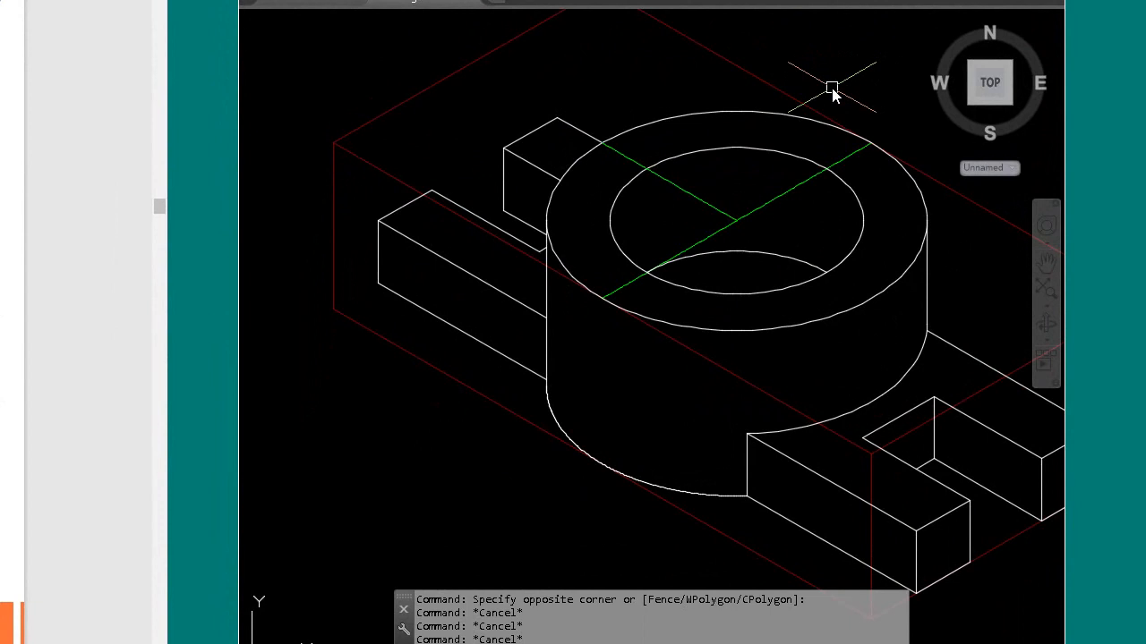
left_click(696, 197)
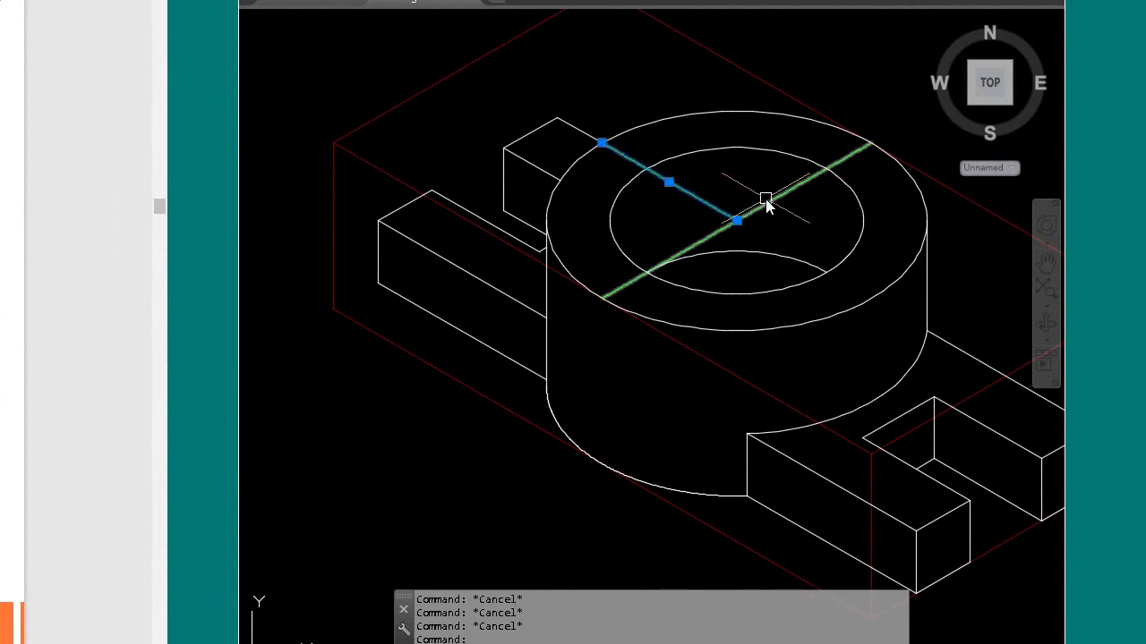
key("Delete")
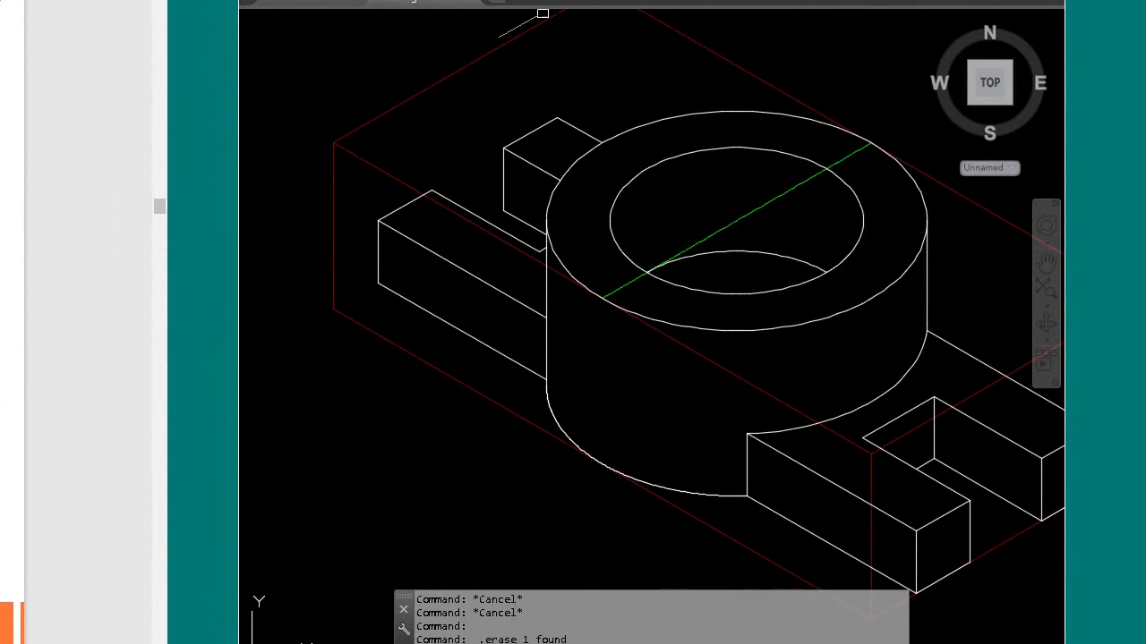
Step: Draw a centerline from the top face's centre along the isometric axis toward the upper left, past the outer ellipse
type("line")
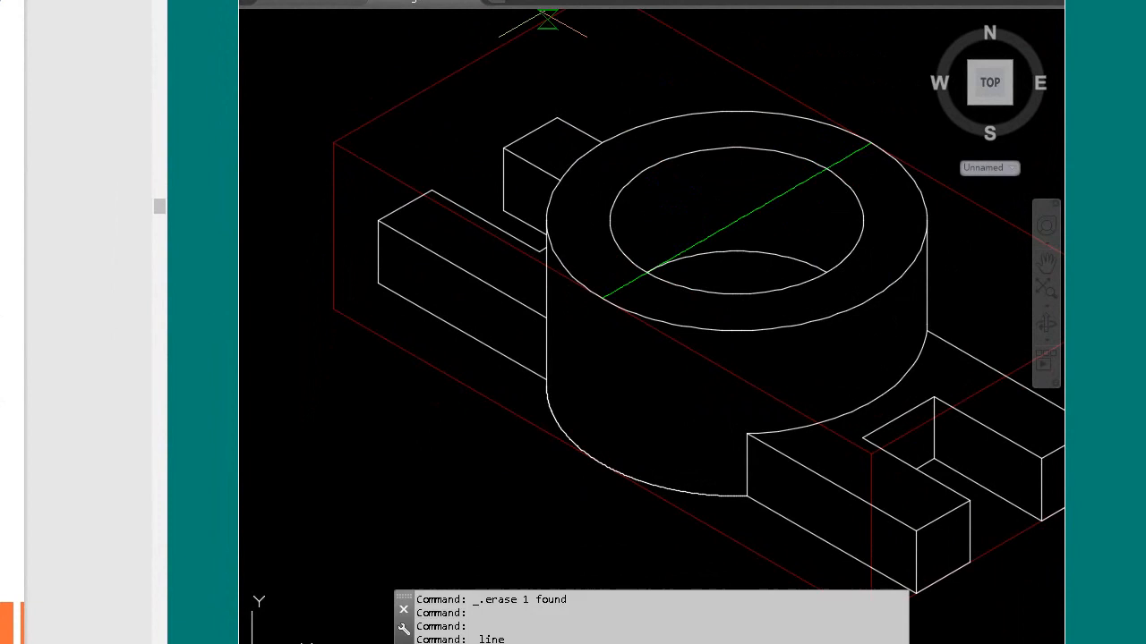
left_click(737, 229)
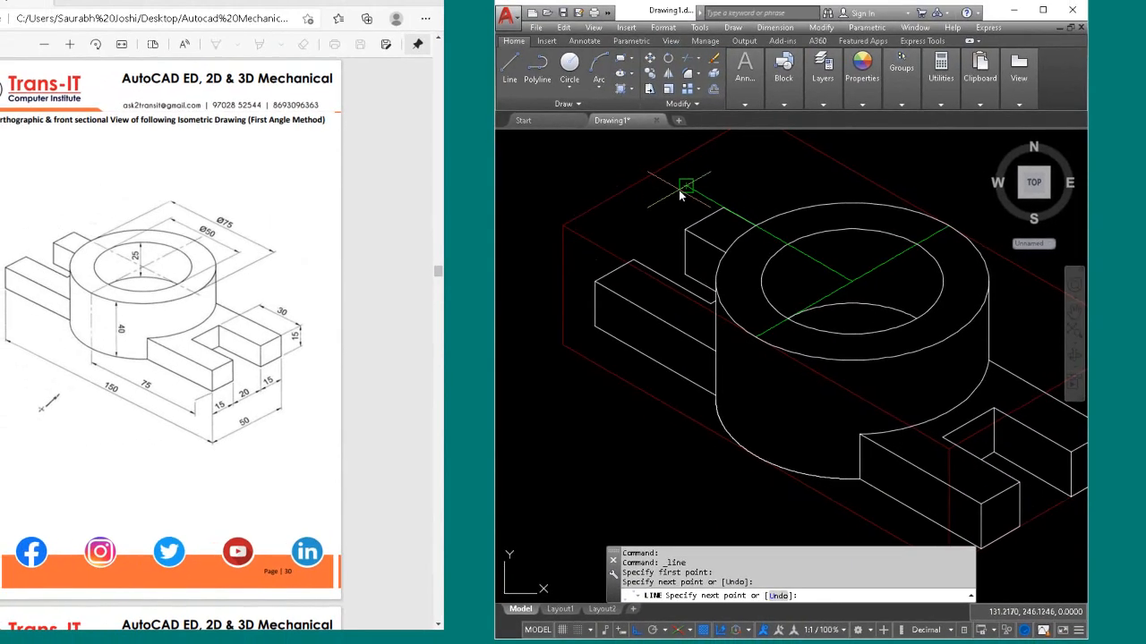
left_click(512, 94)
key("Return")
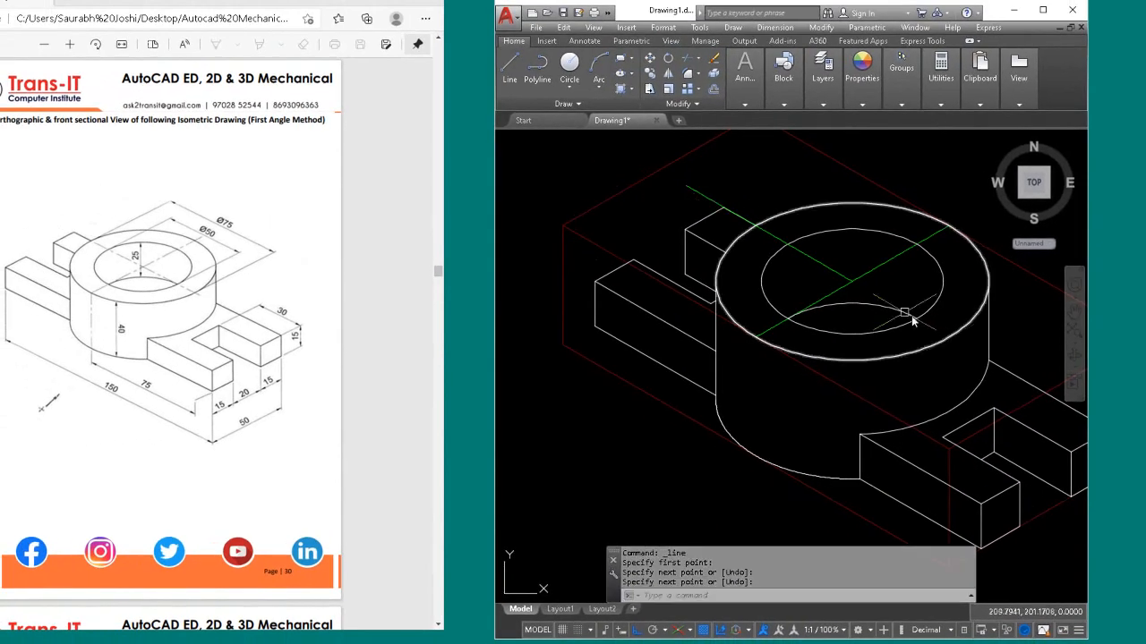
Step: Extend the new centerline through the centre to the opposite side of the outer ellipse
type("ex")
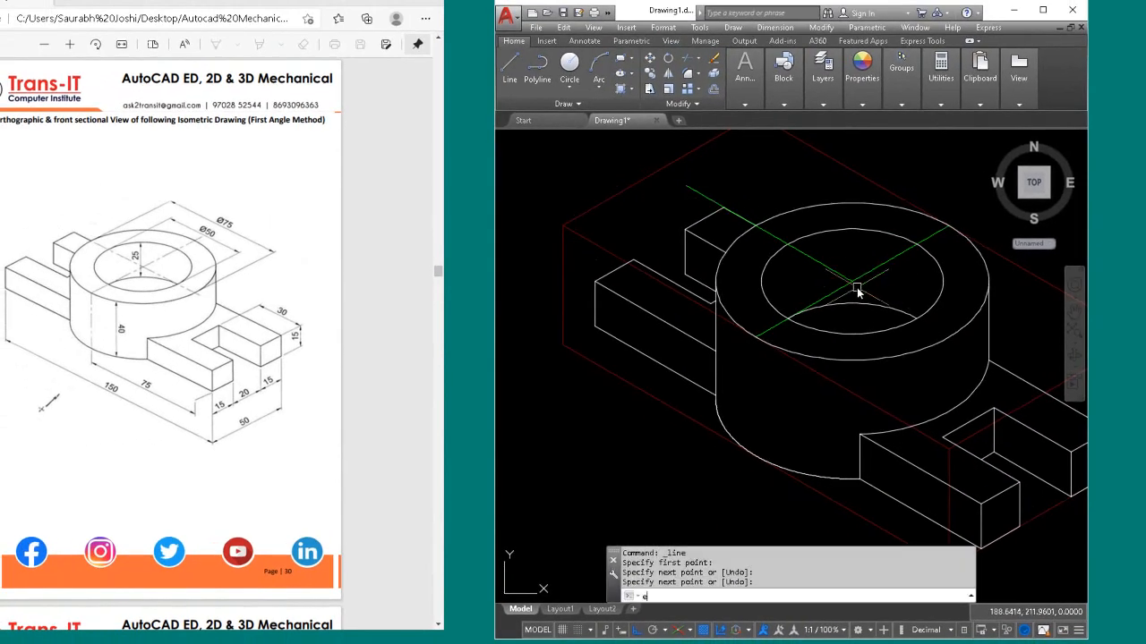
key("Return")
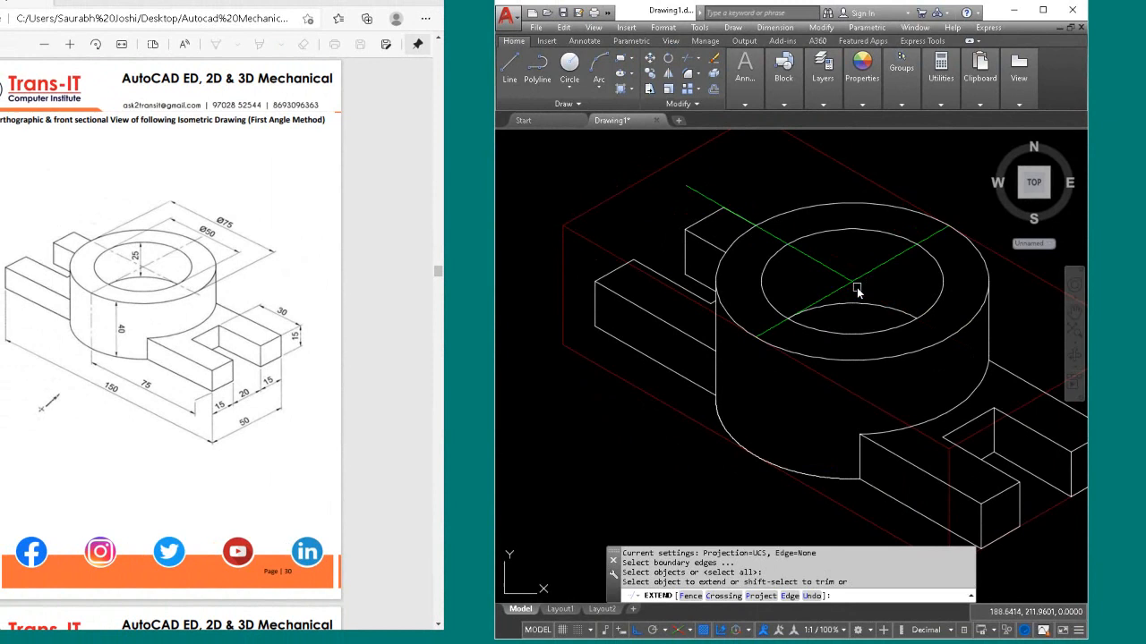
left_click(816, 259)
left_click(817, 258)
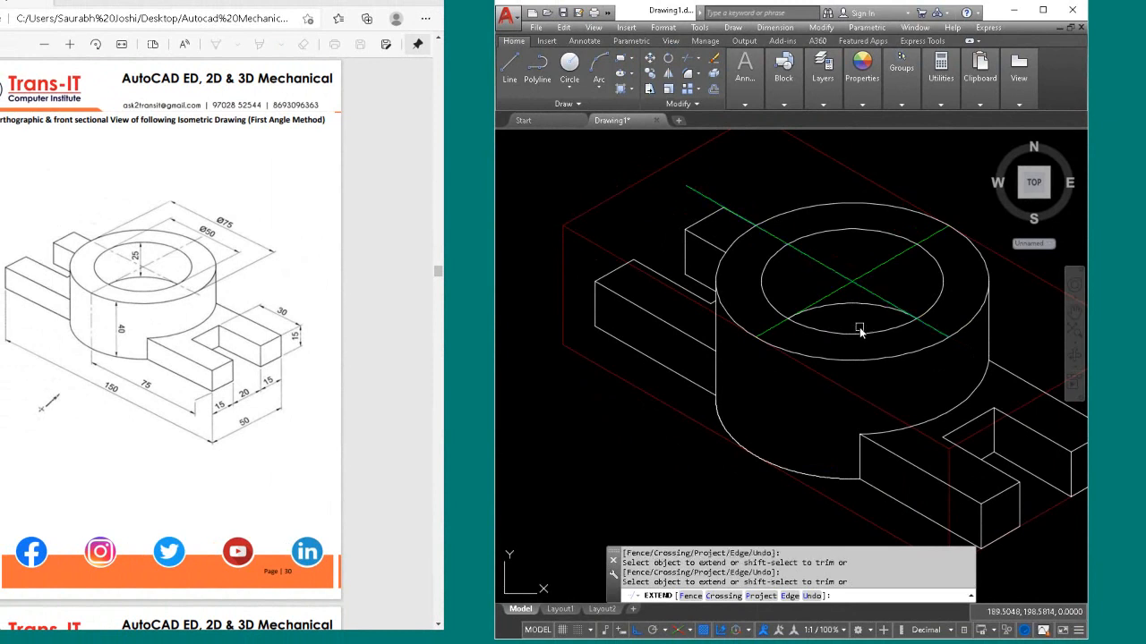
key("Return")
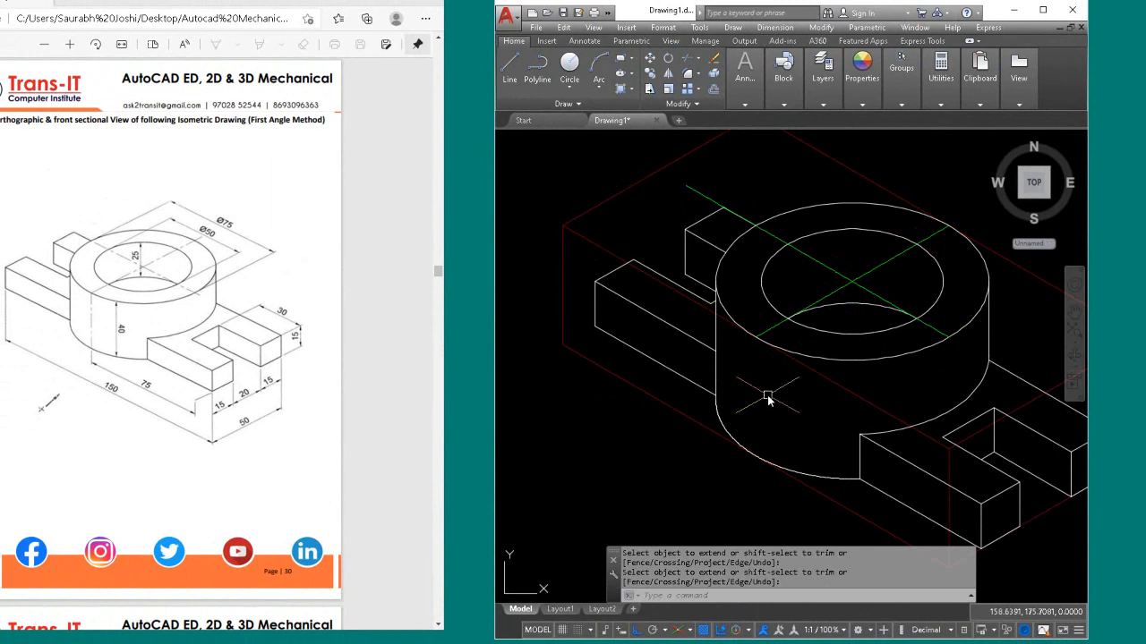
Step: In Isoplane Left, draw a vertical centerline from the crossing centerline's front end down past the cylinder's bottom edge
key("F5")
key("F5")
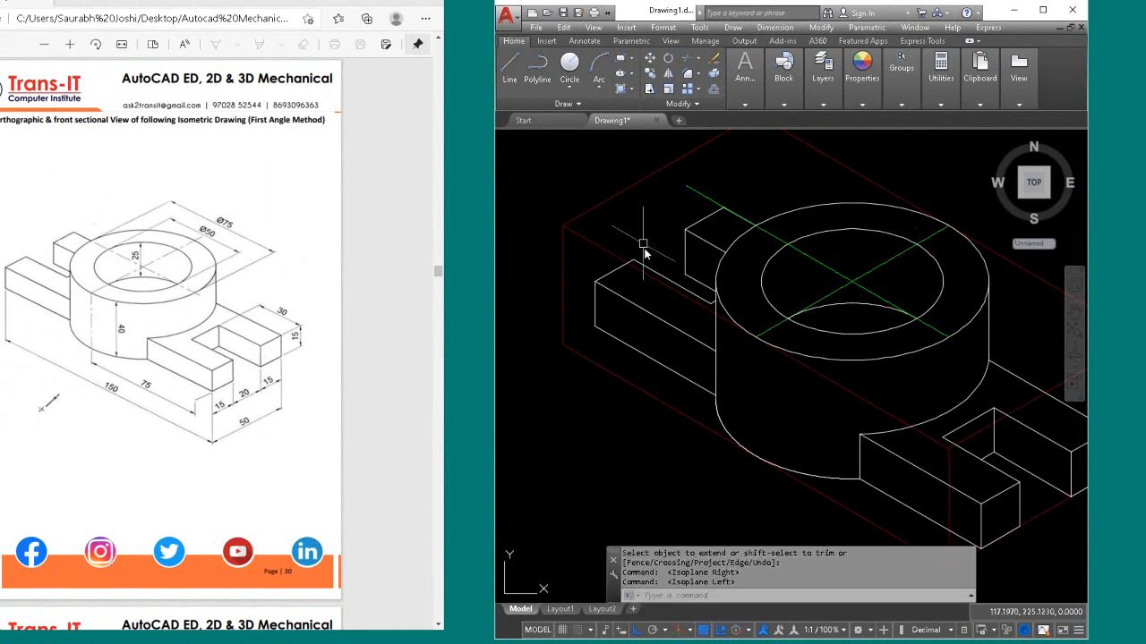
left_click(508, 67)
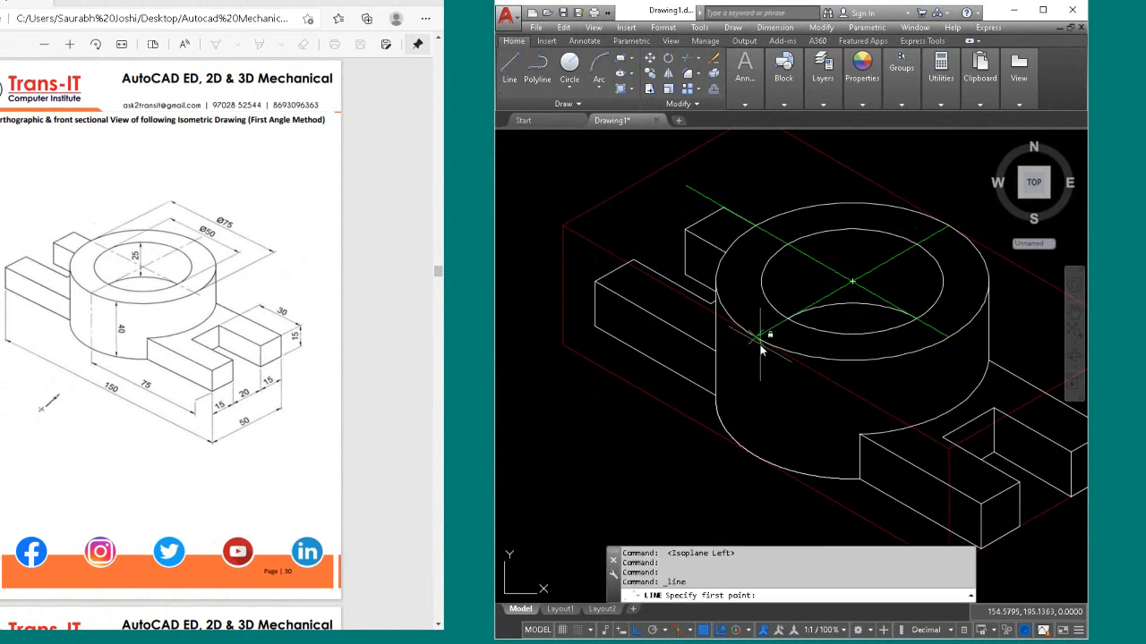
left_click(758, 340)
left_click(755, 451)
key("Return")
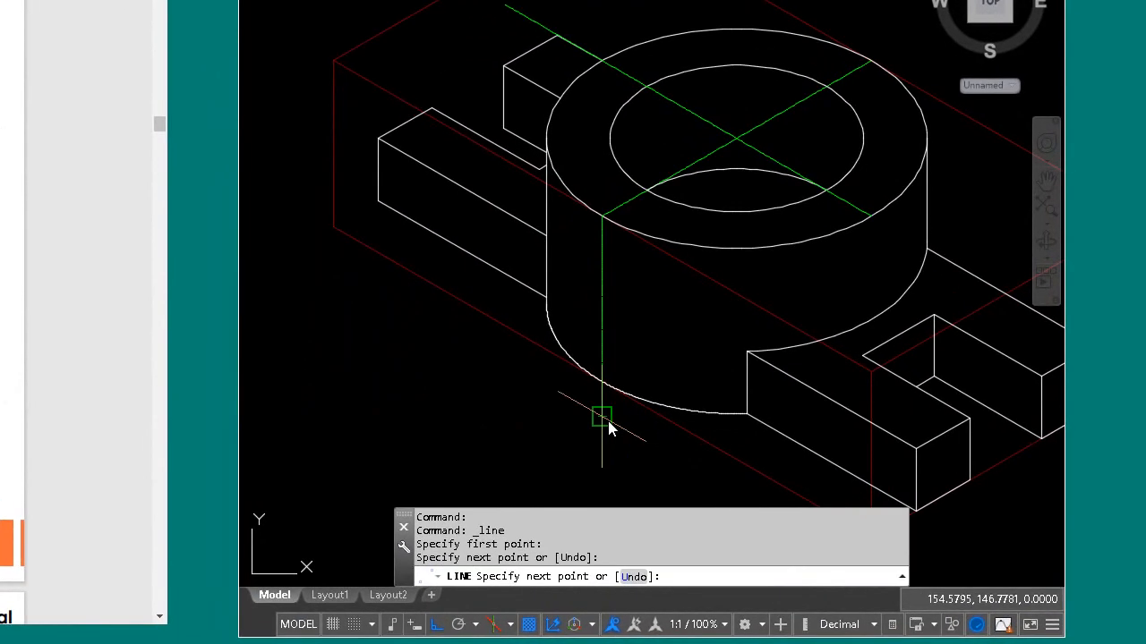
Step: Set the linetype scale factor to 10 with LTSCALE
type("l")
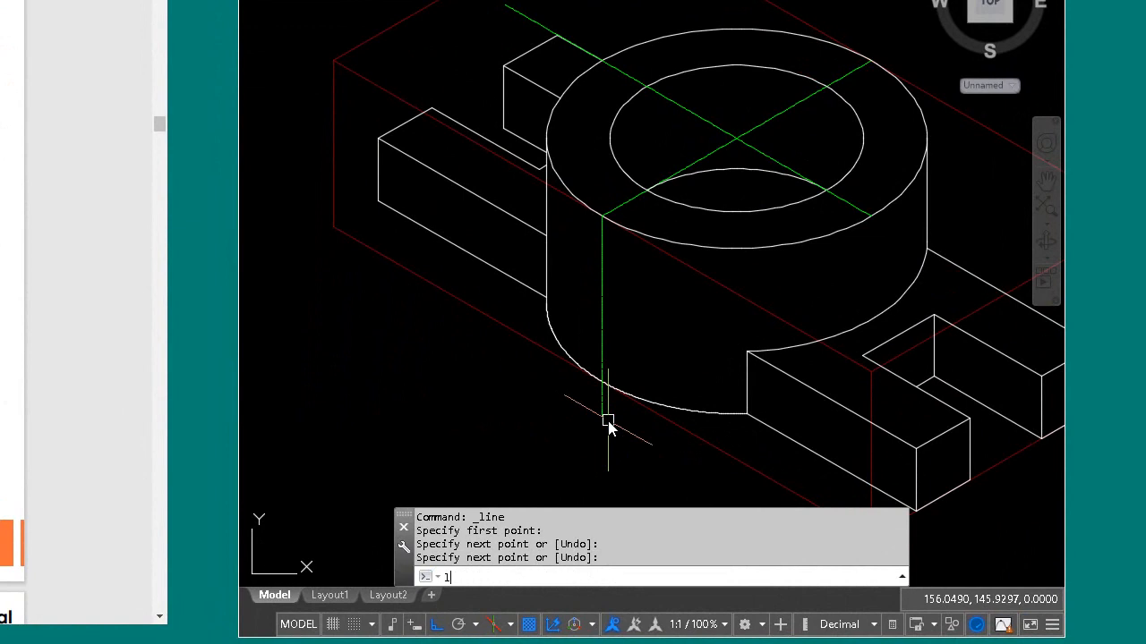
type("ts")
key("Return")
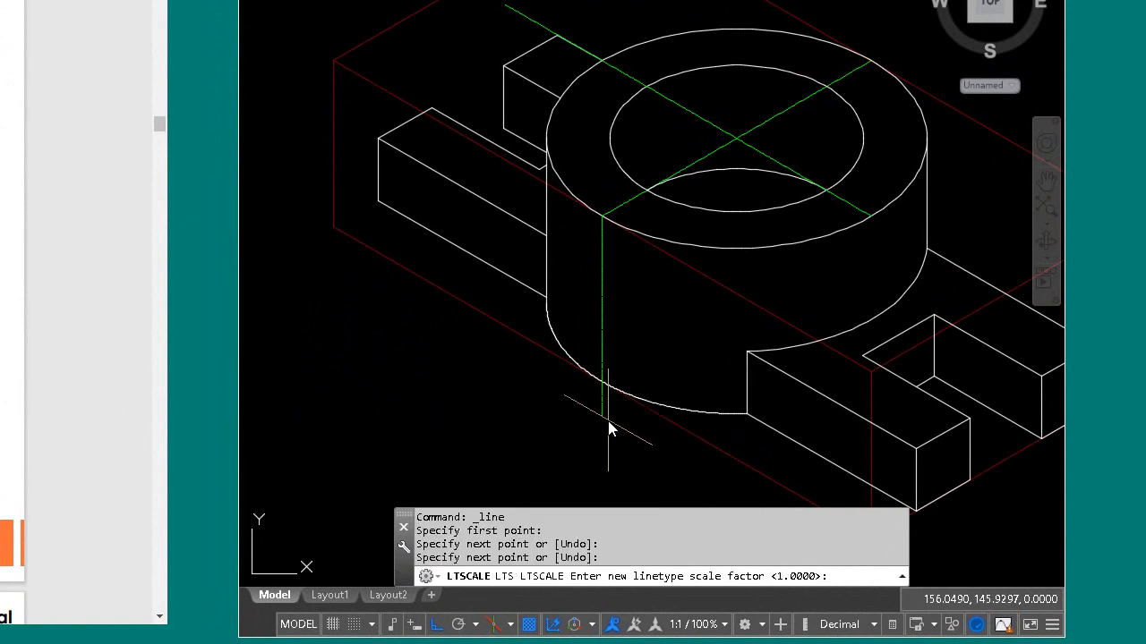
type("10")
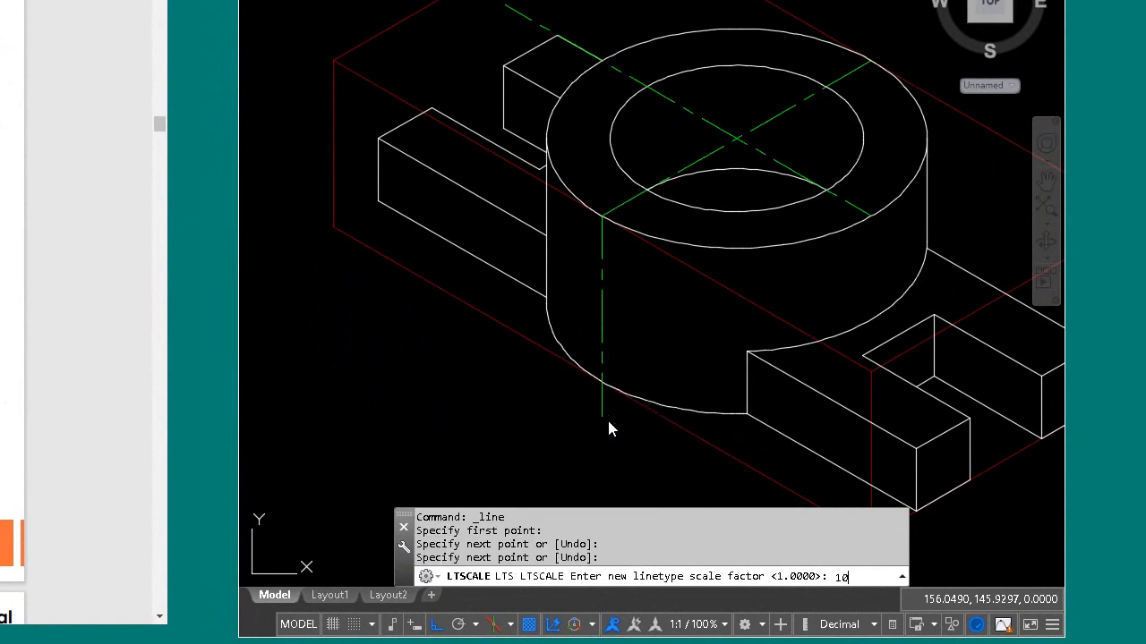
key("Return")
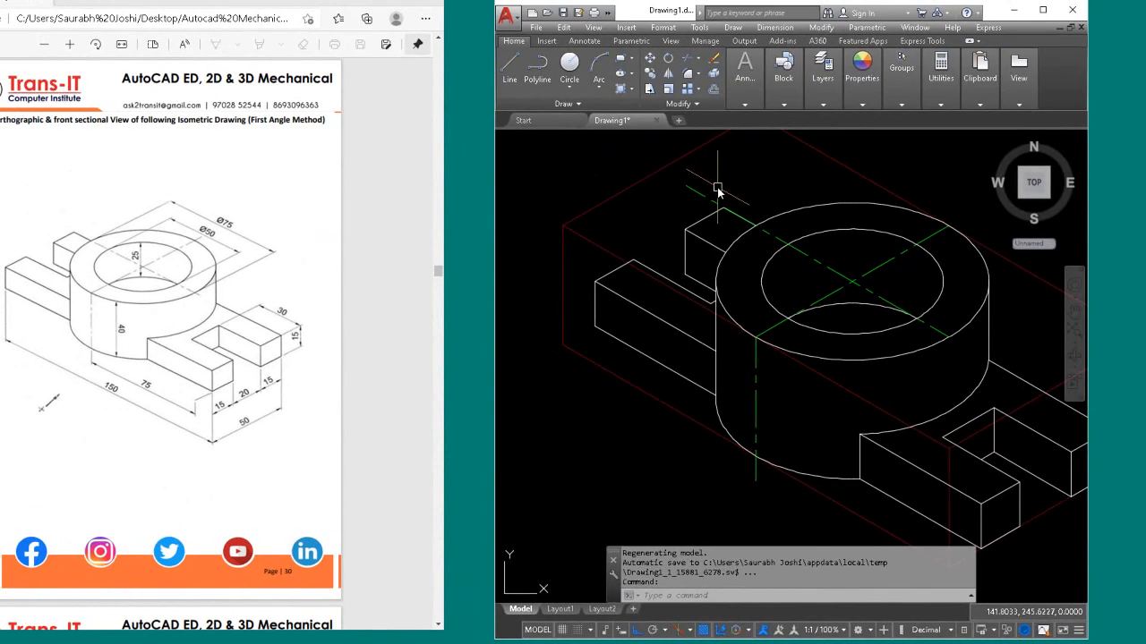
Step: Trim away the part of the top centerline that projects beyond the cylinder's outer ellipse over the rear arm
type("tr")
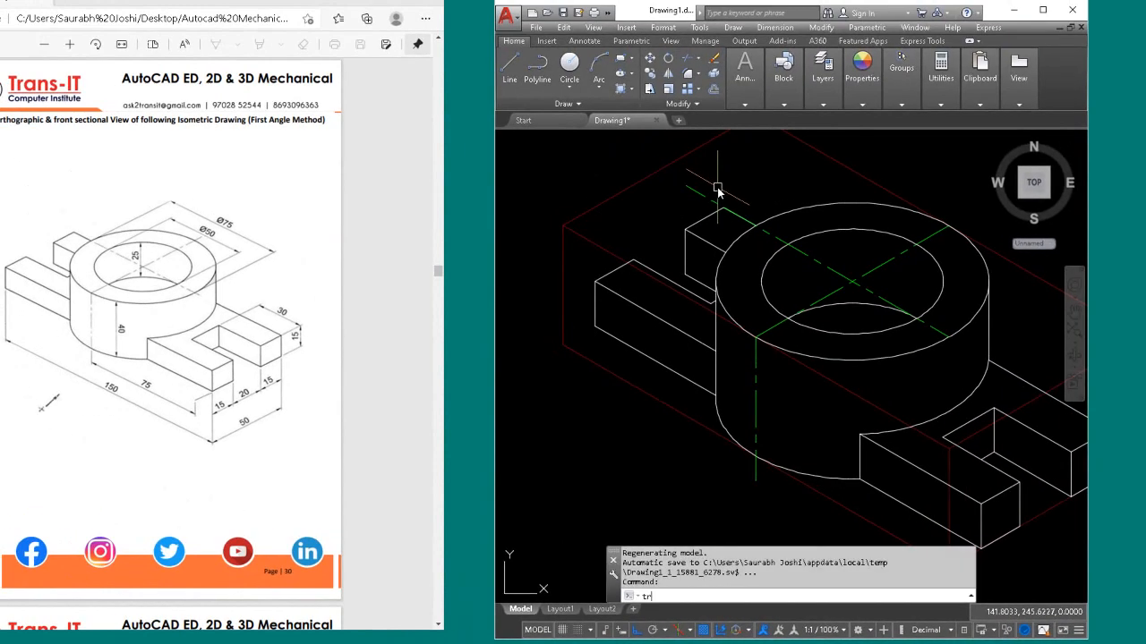
key("Return")
key("Return")
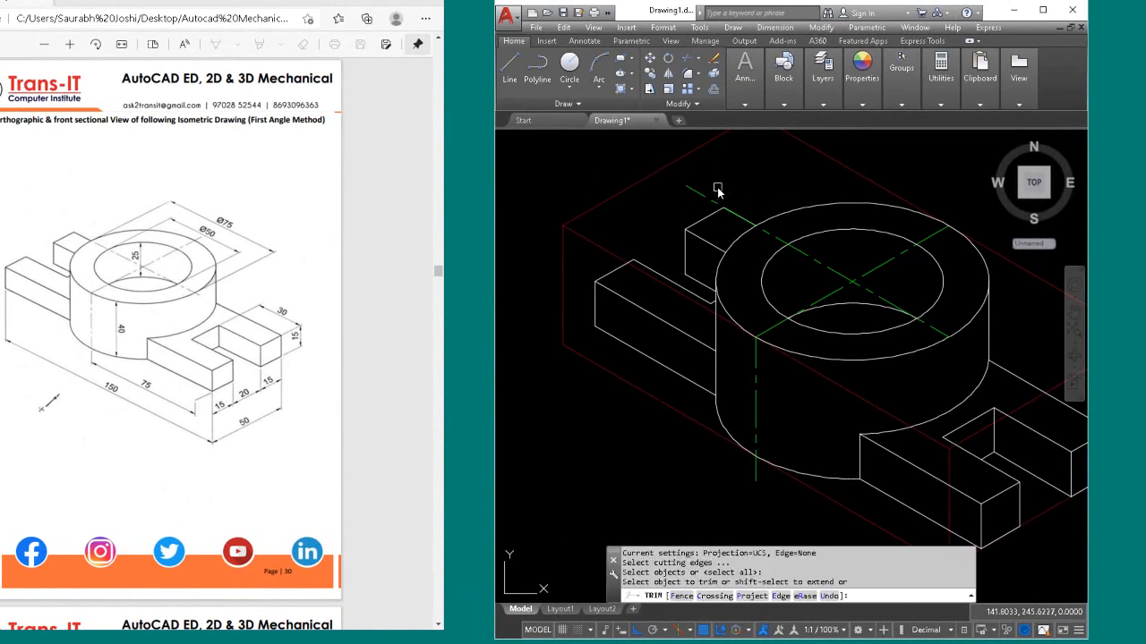
left_click(693, 189)
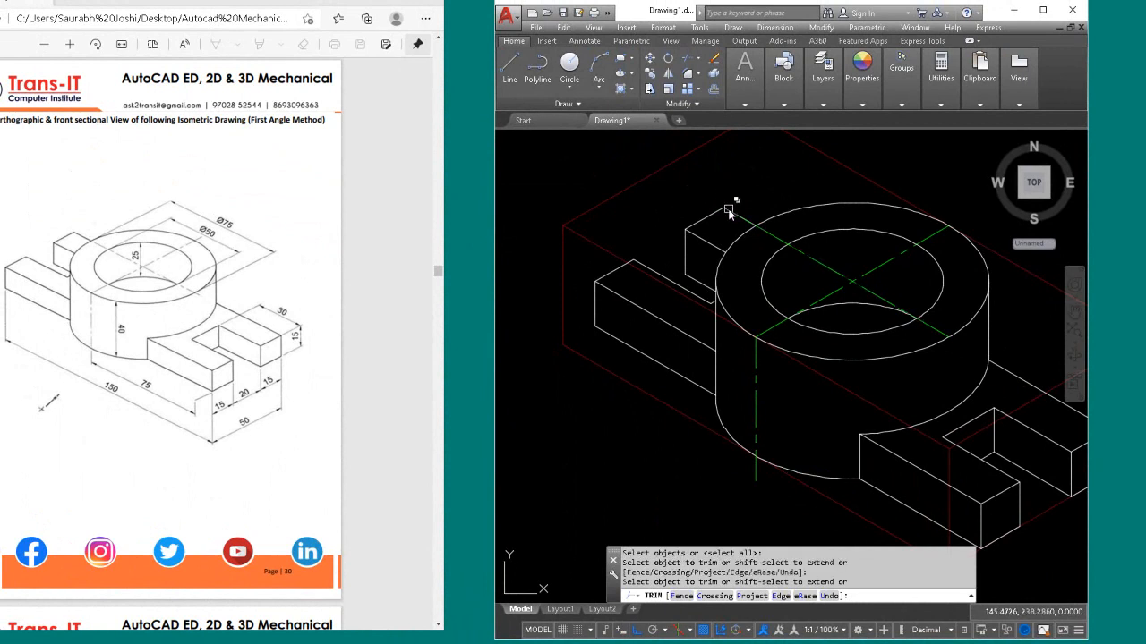
left_click(729, 213)
left_click(776, 259)
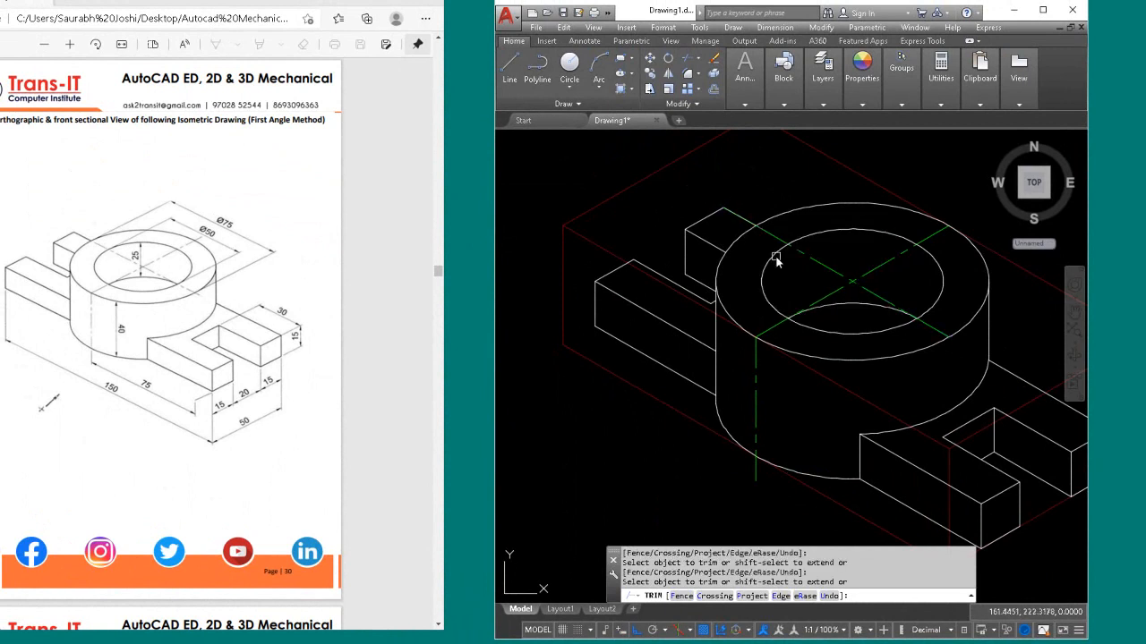
key("Return")
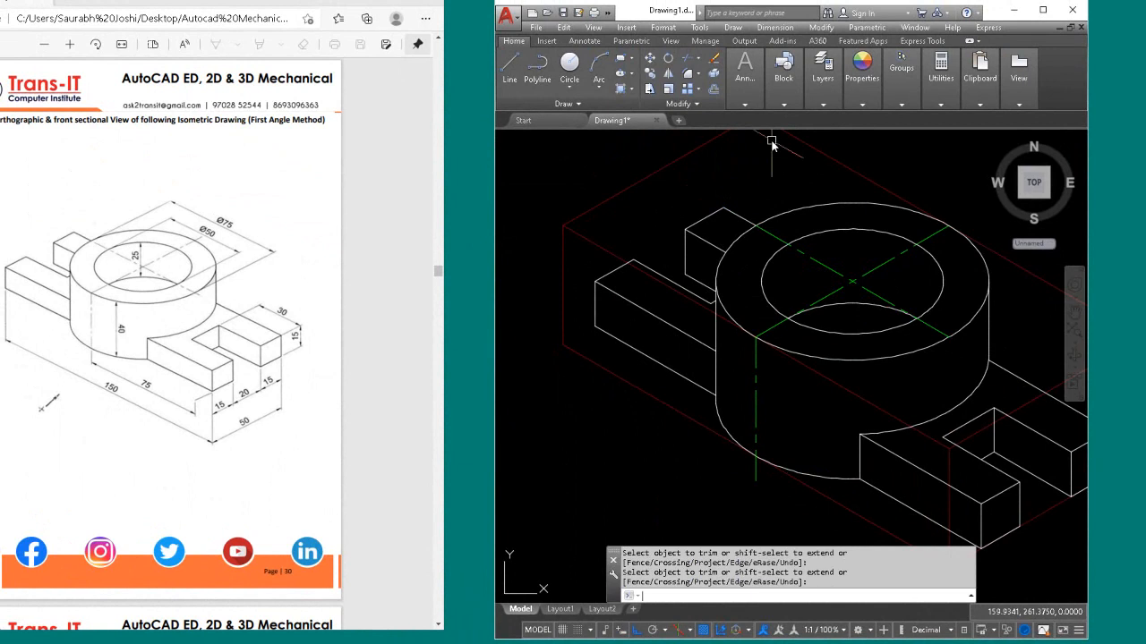
Step: Make the dimension layer current
scroll(833, 311, "down", 2)
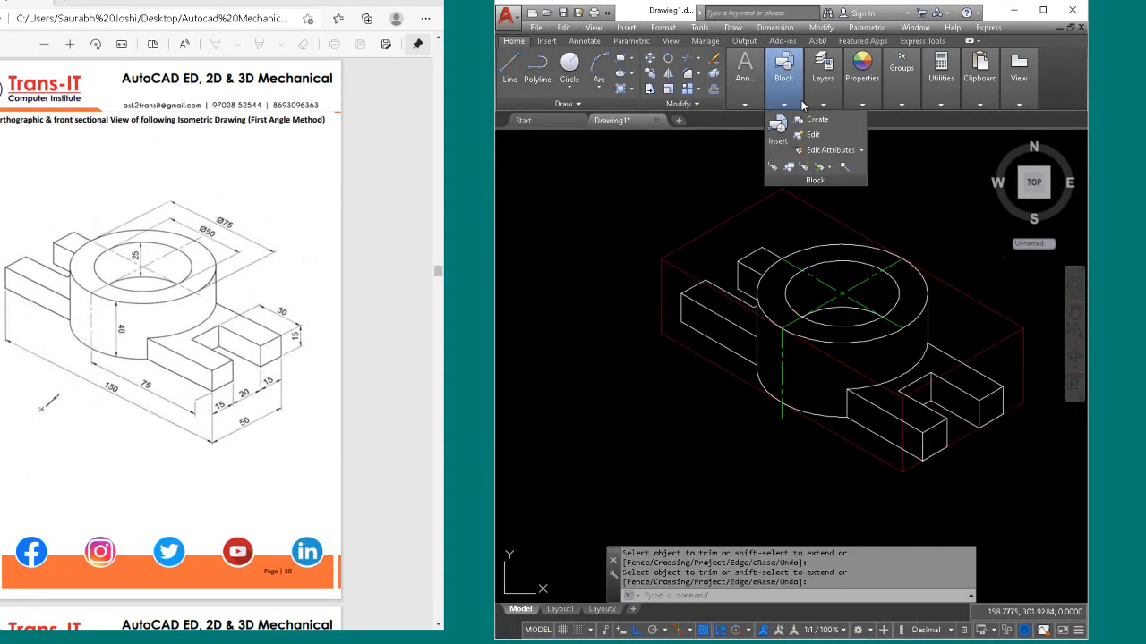
mouse_move(823, 85)
left_click(925, 125)
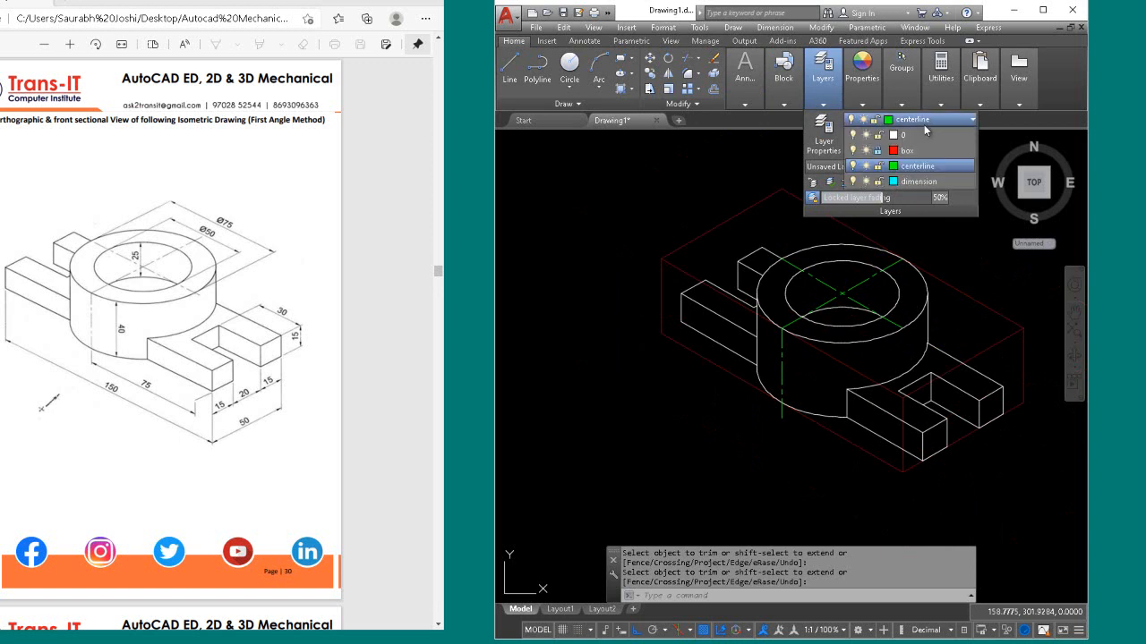
left_click(922, 181)
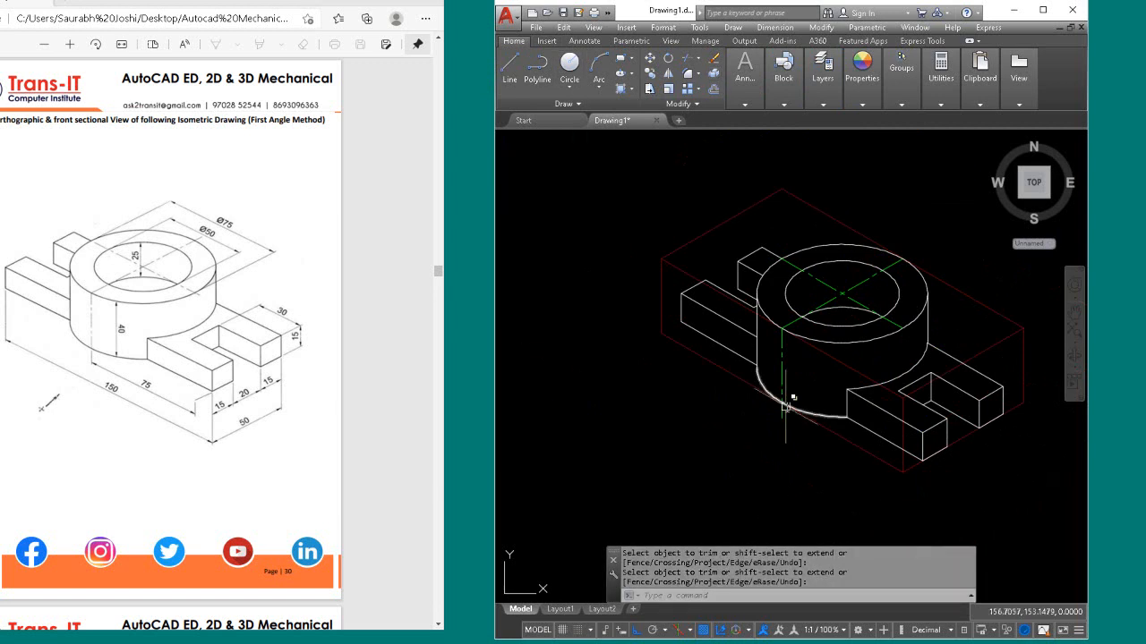
Step: Add an aligned dimension along the bounding box's lower front-left edge, placed outside the part for its overall length
mouse_move(746, 103)
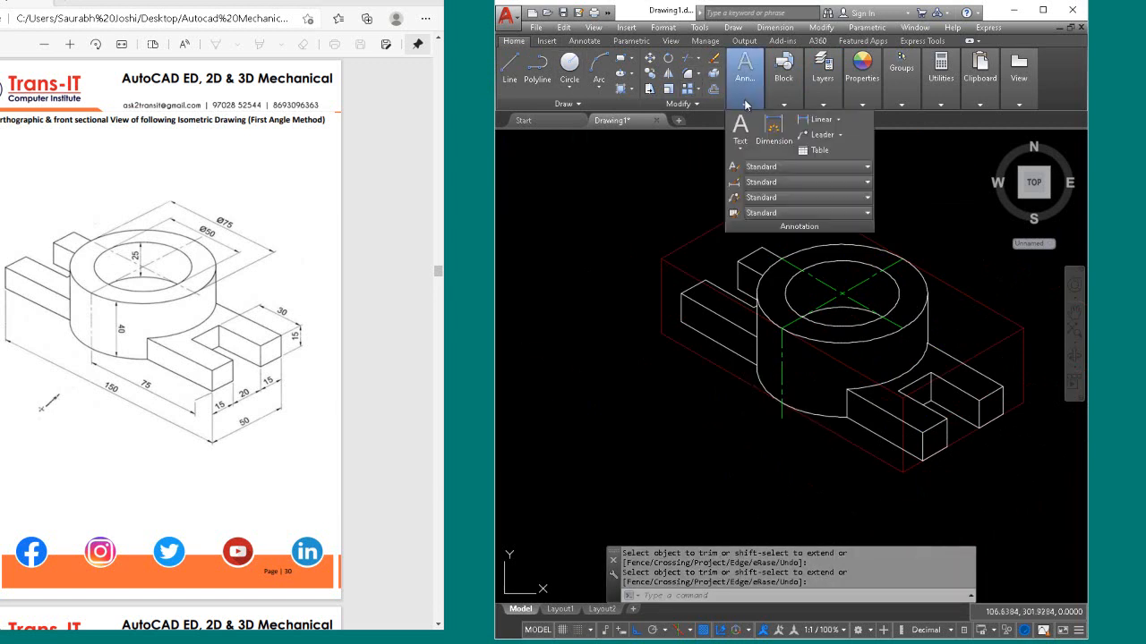
mouse_move(783, 103)
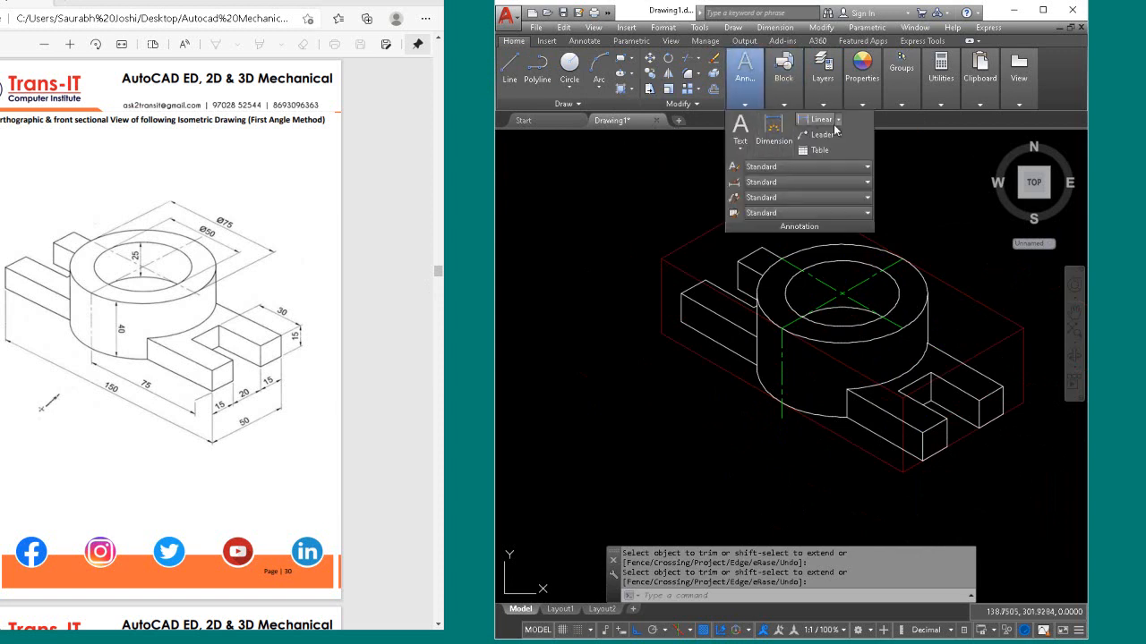
left_click(838, 123)
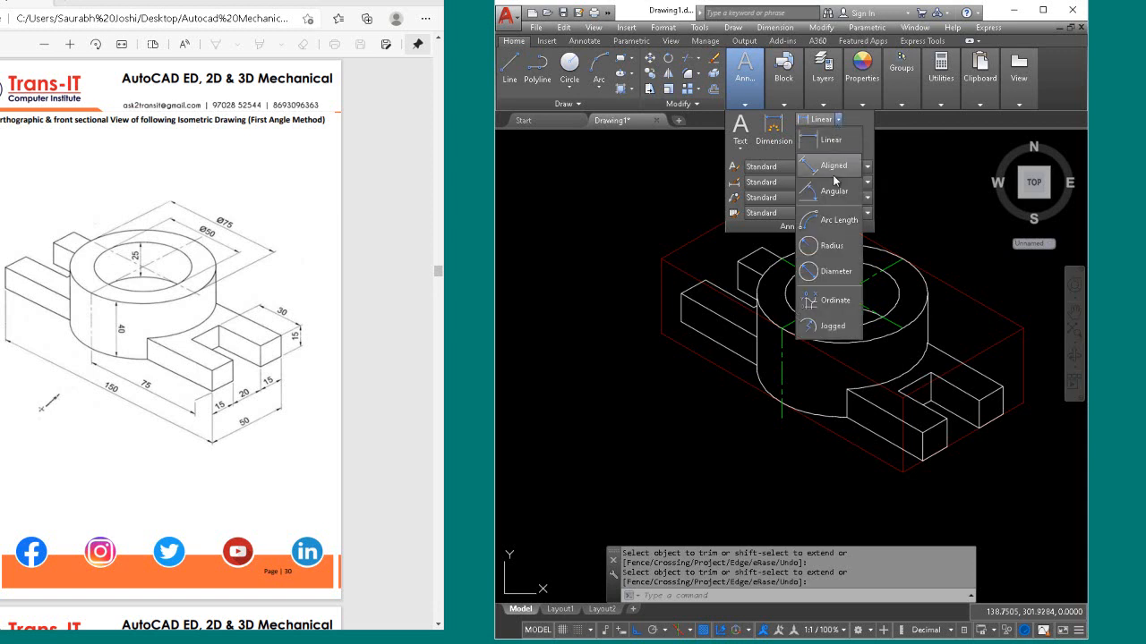
left_click(833, 167)
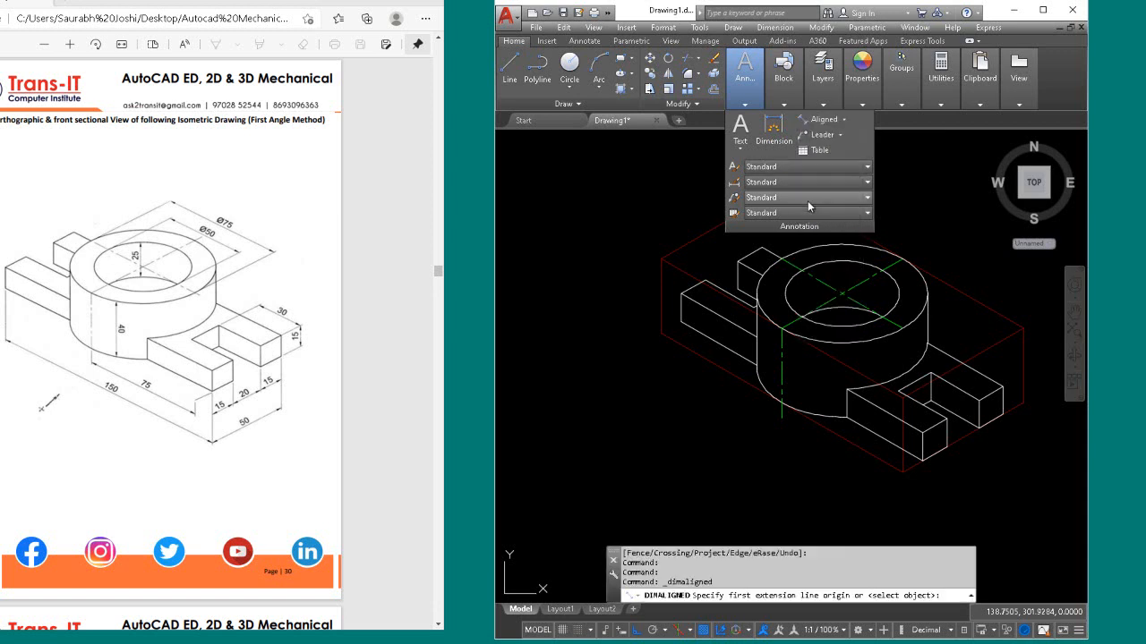
left_click(663, 337)
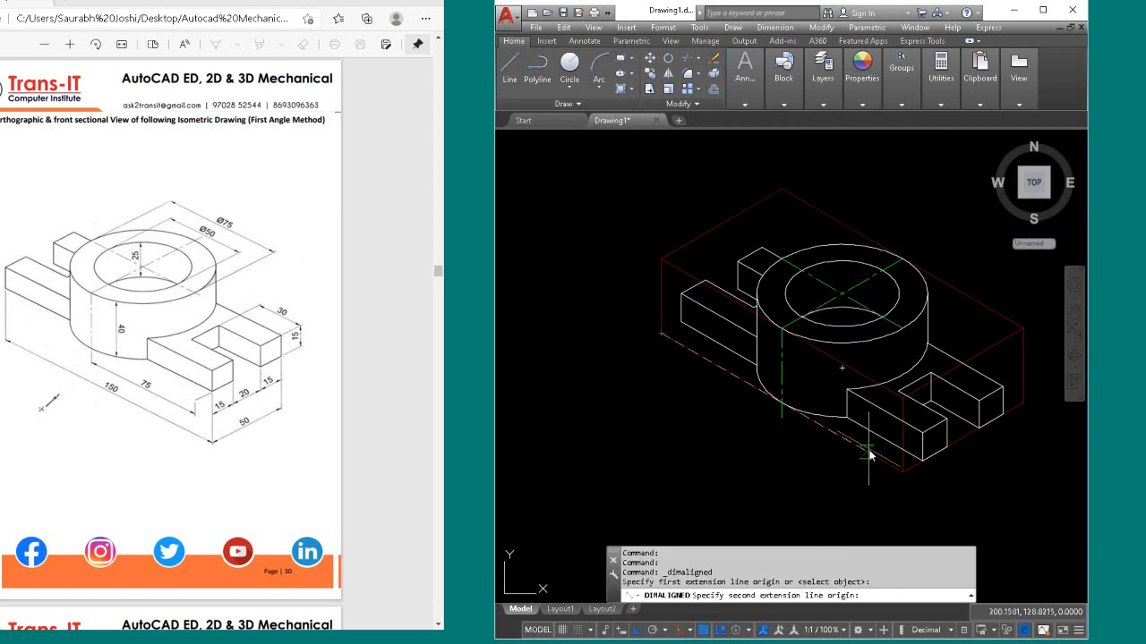
left_click(902, 474)
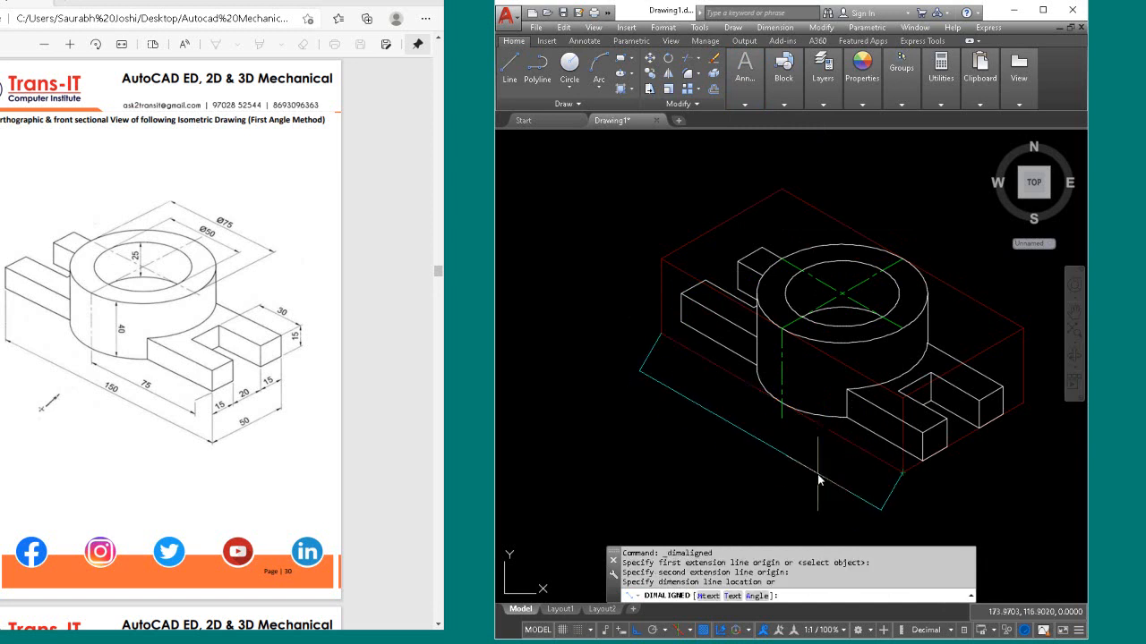
left_click(775, 457)
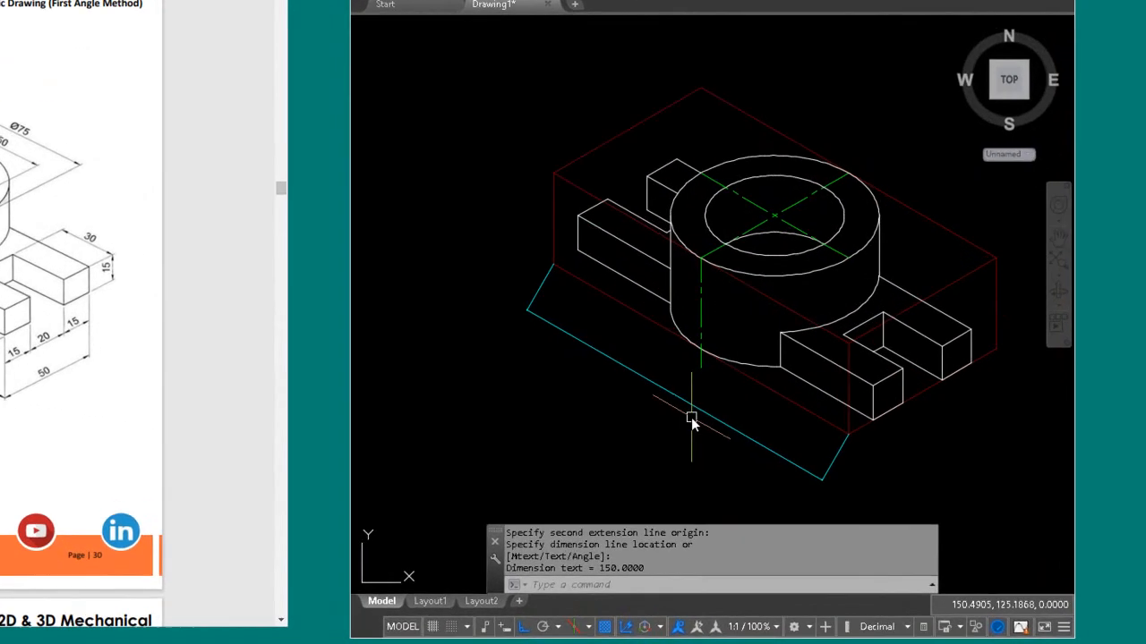
Step: Add an aligned dimension from the vertical centerline at the cylinder's base to the bounding box's front corner, inside the overall length dimension
key("Return")
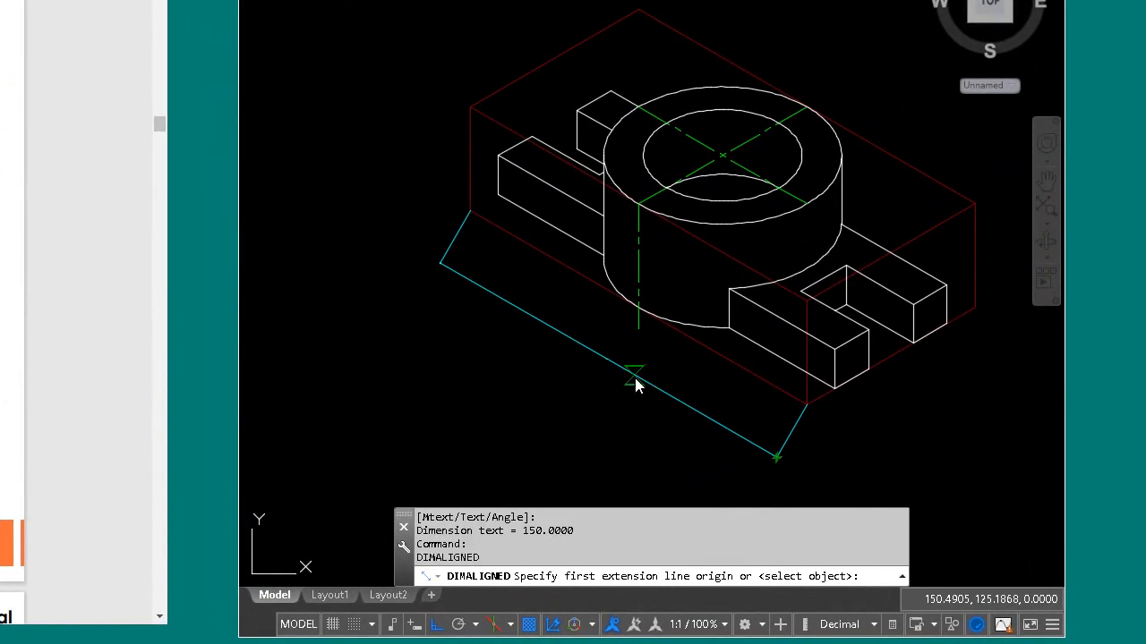
left_click(634, 313)
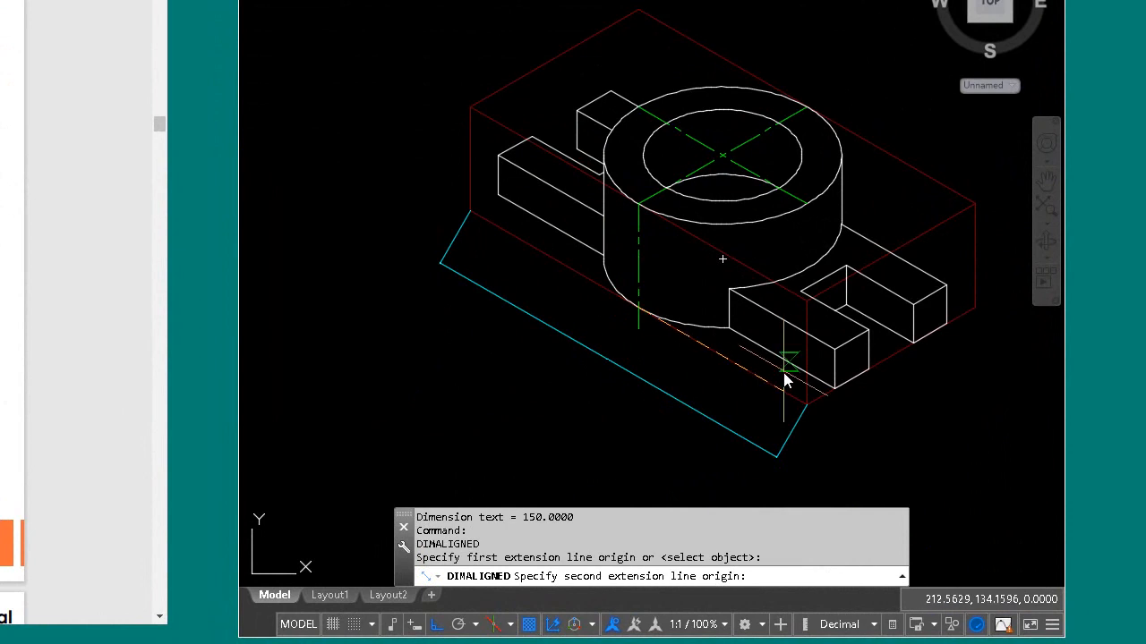
left_click(806, 406)
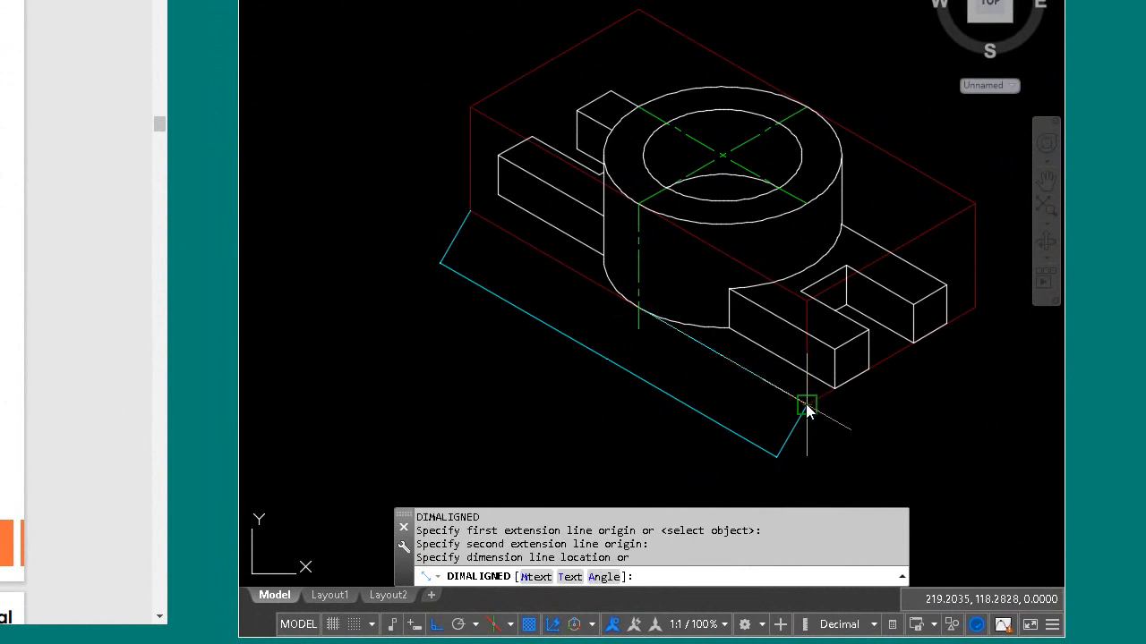
left_click(757, 409)
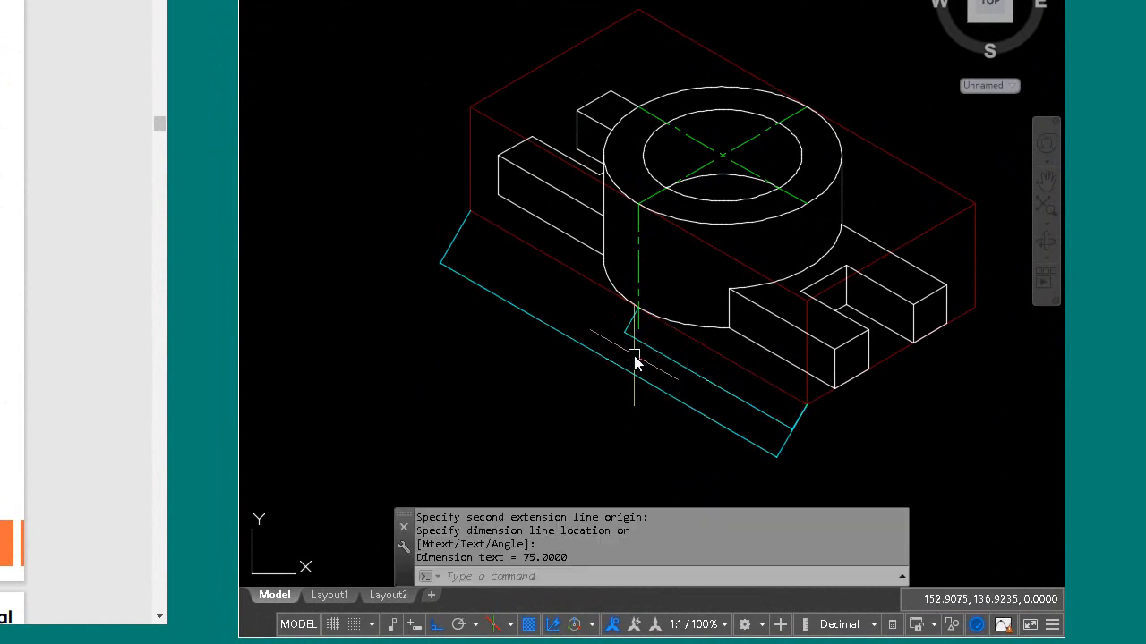
Step: Modify the Standard dimension style to an overall scale of 10 and suppress trailing zeros in linear dimensions
type("d")
key("Return")
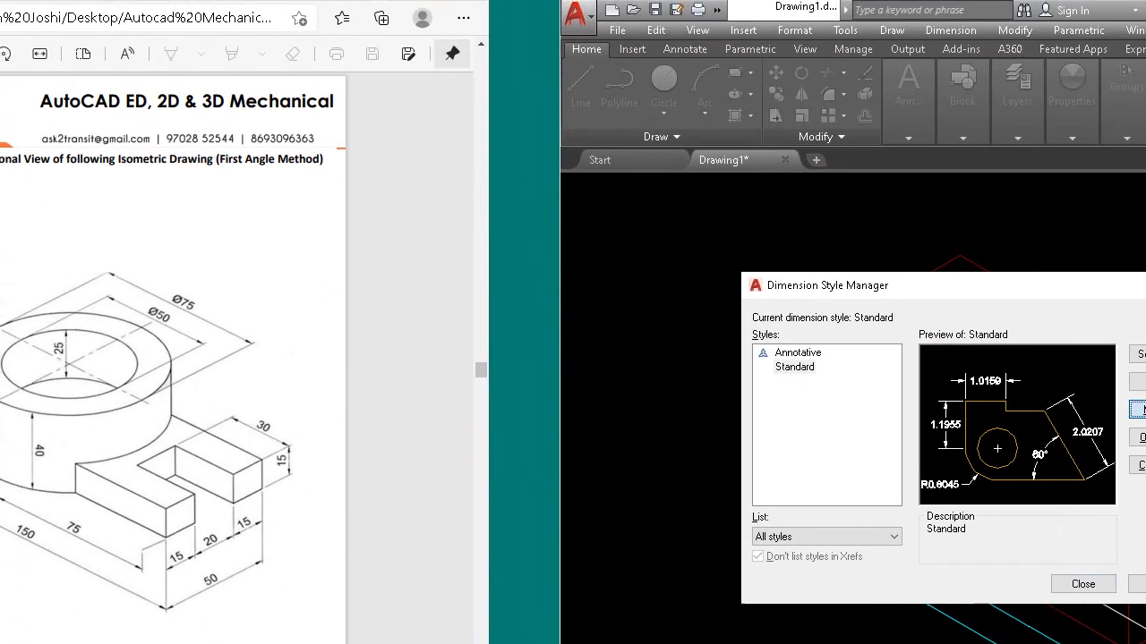
left_click(838, 164)
left_click(792, 377)
type("10")
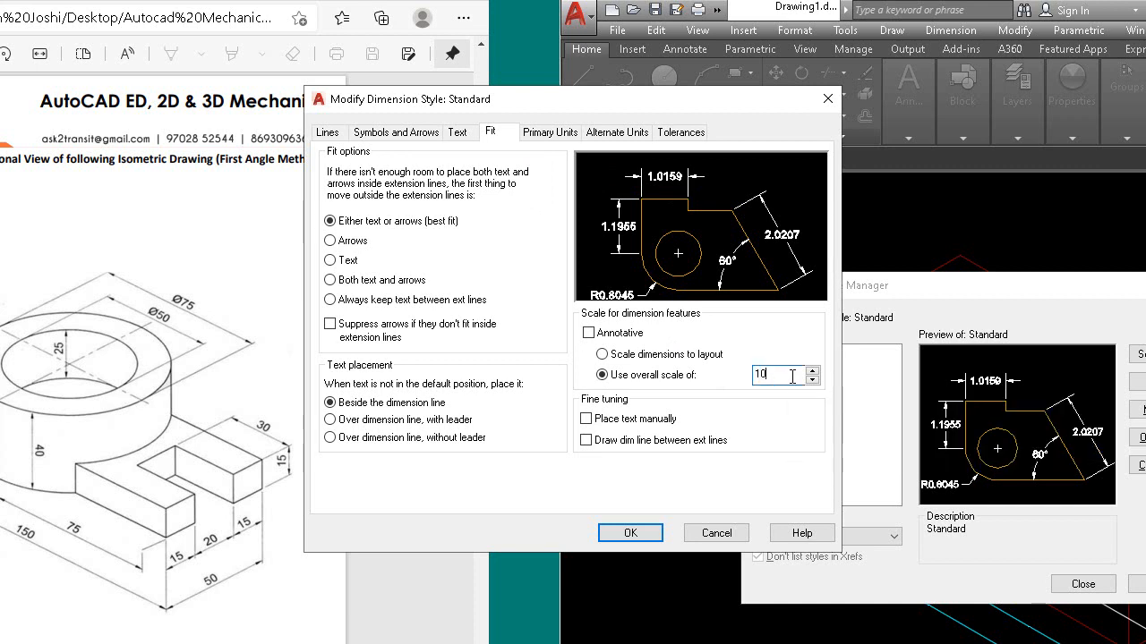
left_click(561, 134)
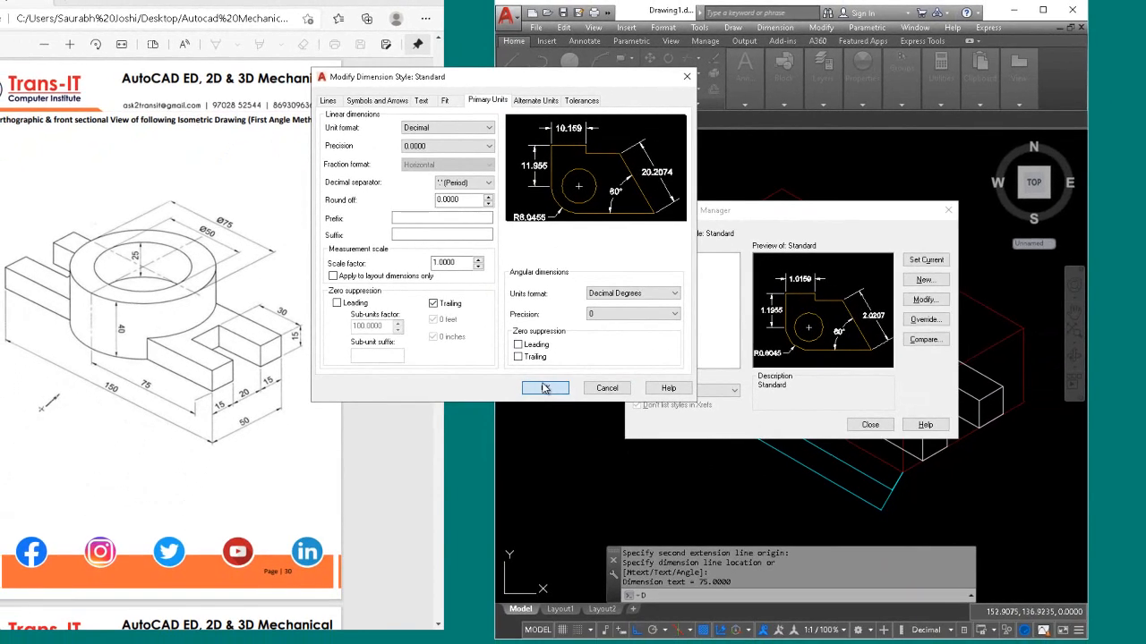
left_click(630, 533)
left_click(873, 424)
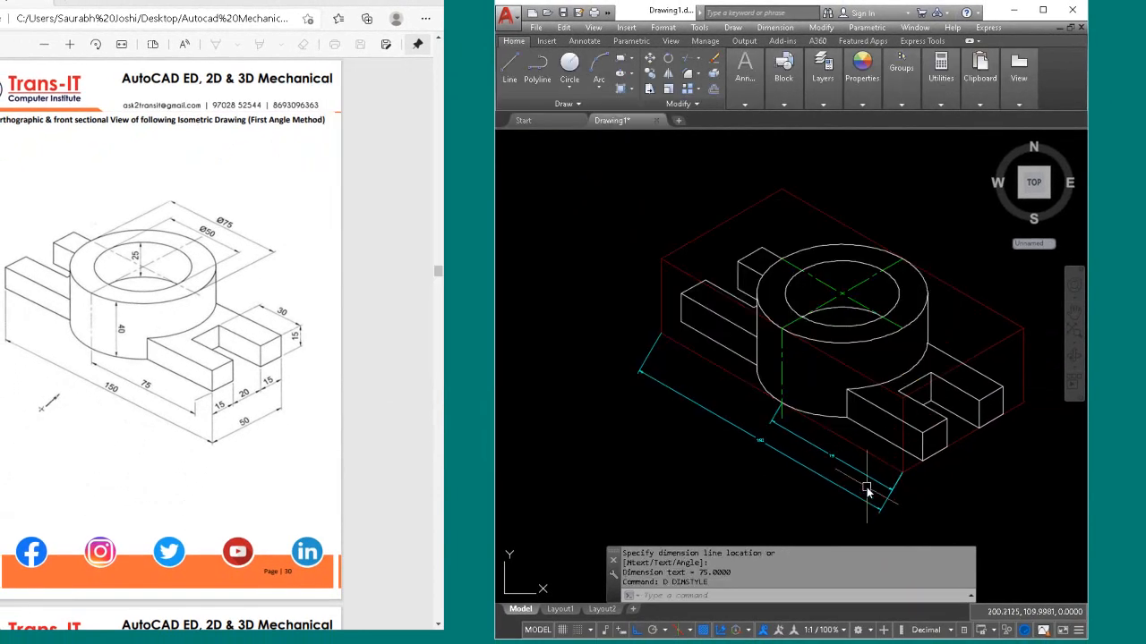
Step: Set the Standard dimension style's overall scale to 20
type("d")
key("Return")
left_click(1138, 409)
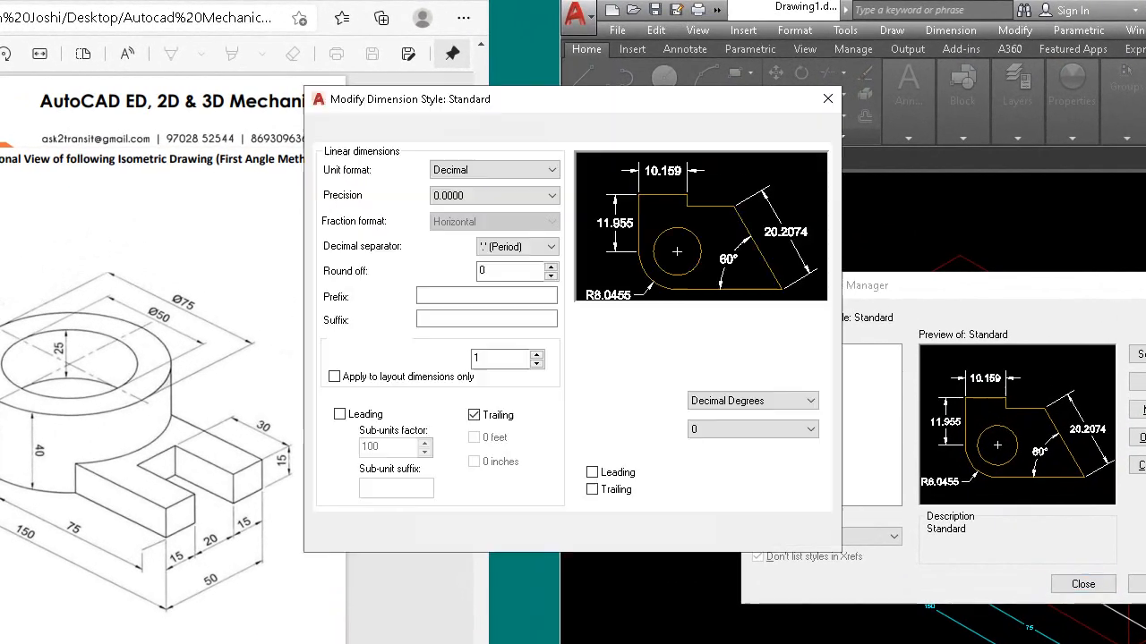
left_click(495, 129)
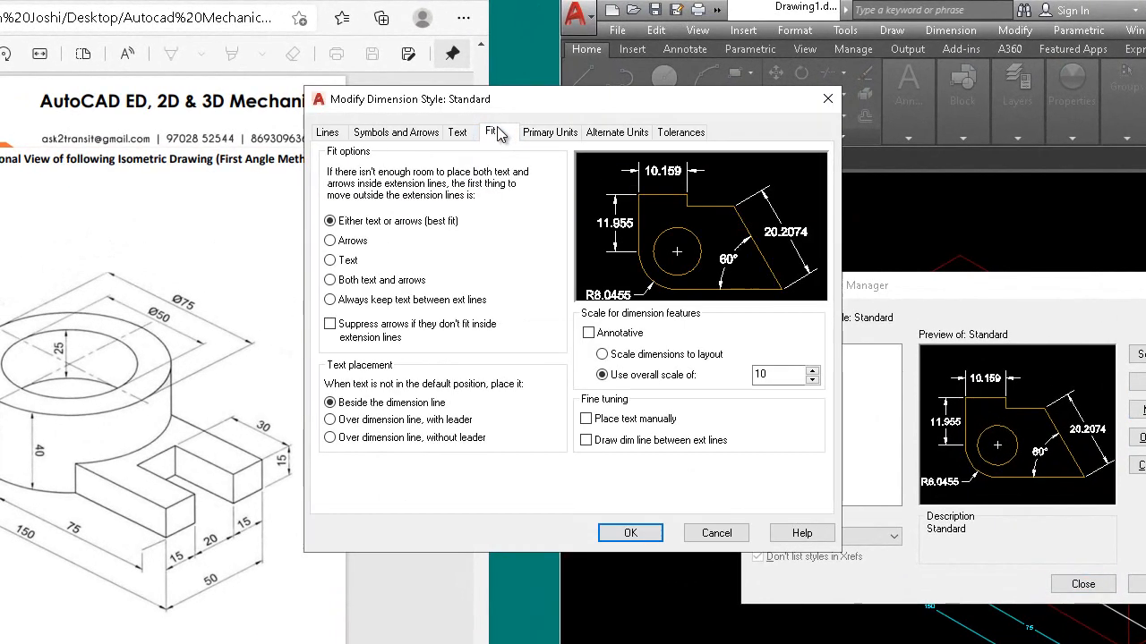
type("20")
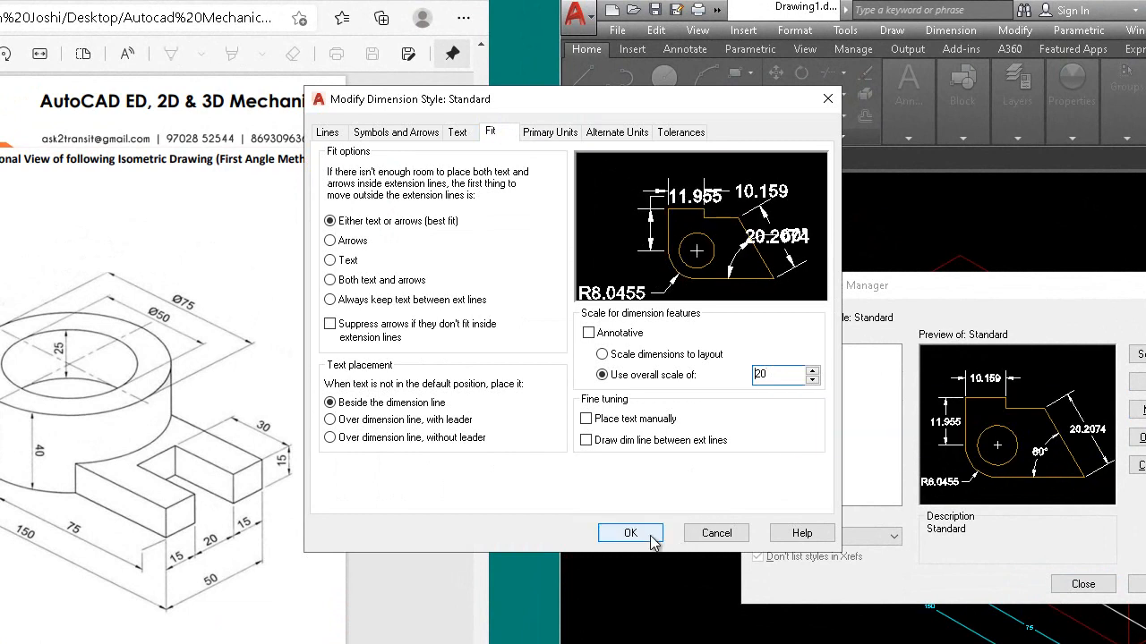
left_click(631, 534)
left_click(1085, 583)
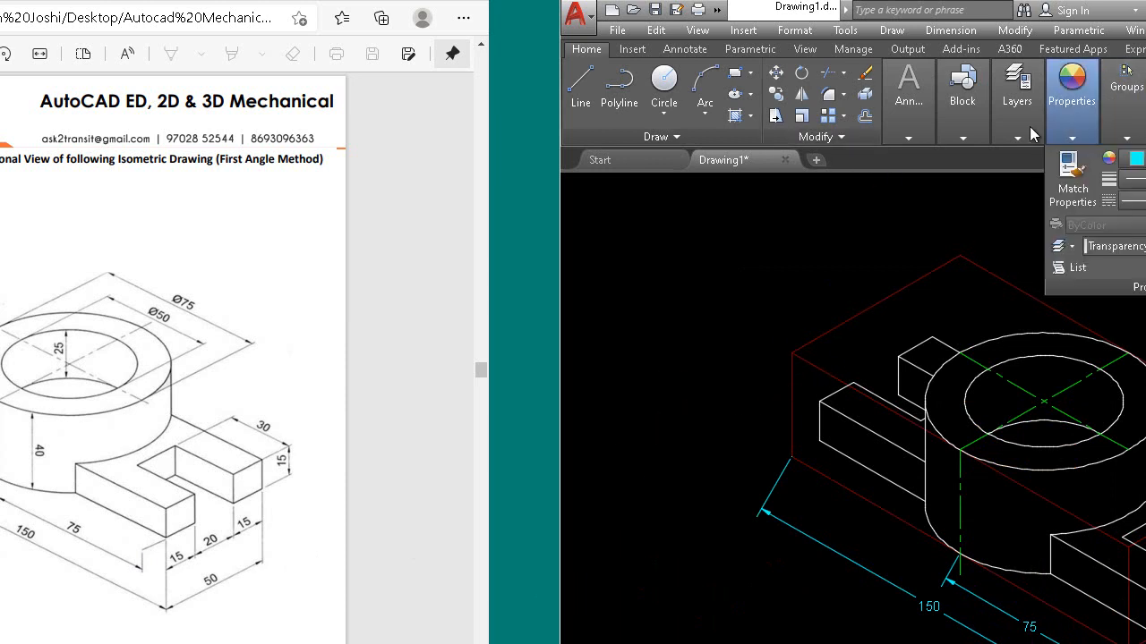
Step: Add an aligned dimension across the width of the front prong's end face, placed just below its bottom edge
mouse_move(916, 135)
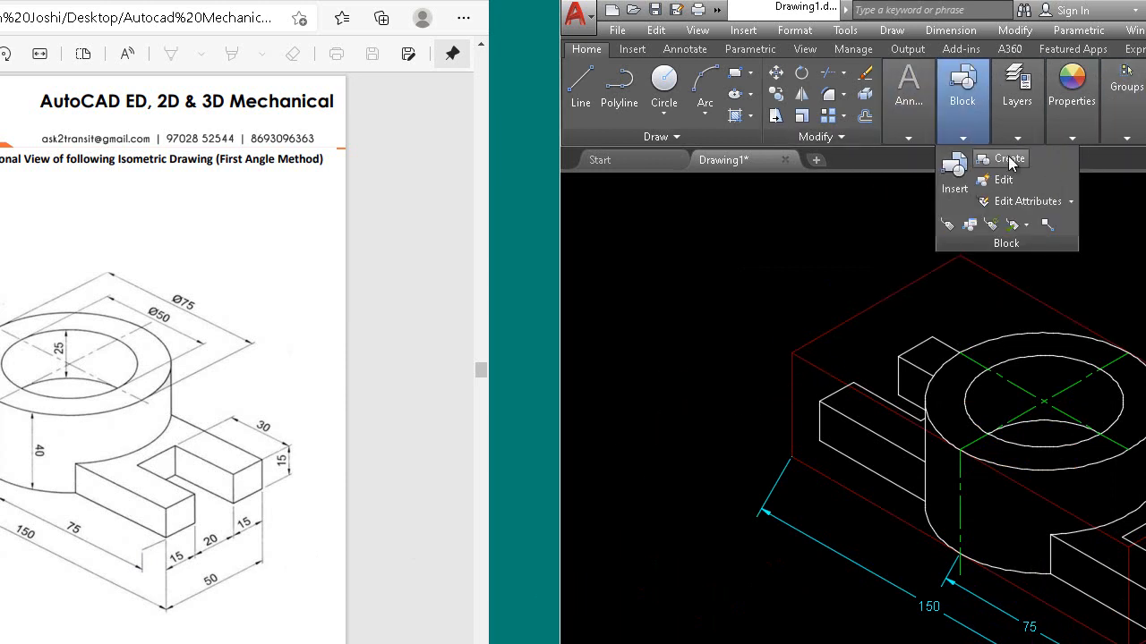
mouse_move(962, 135)
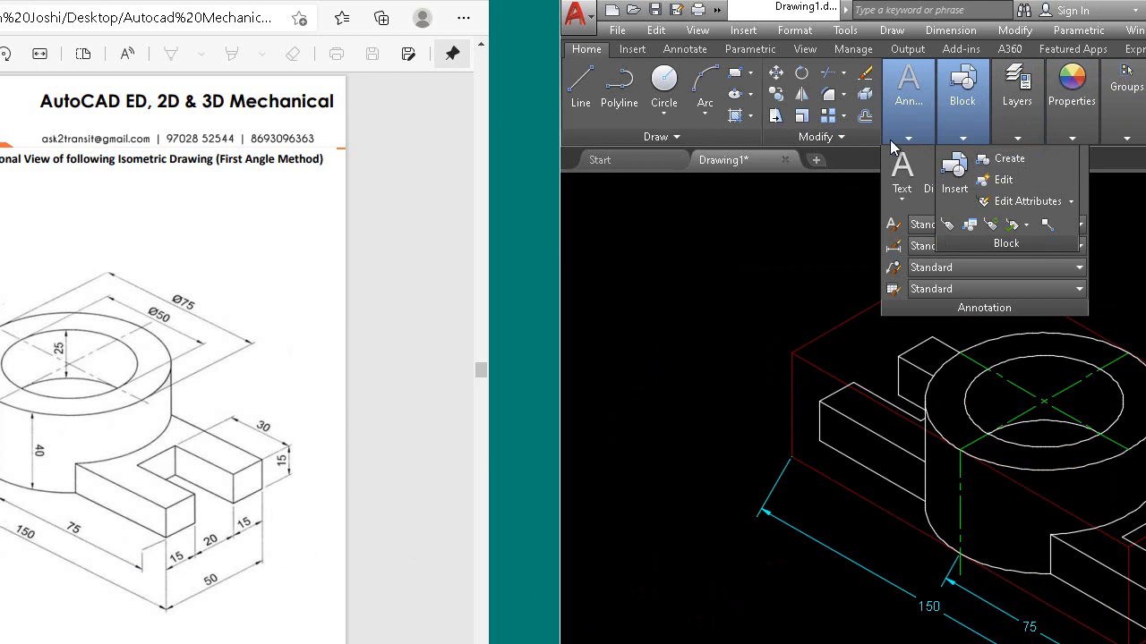
left_click(1045, 159)
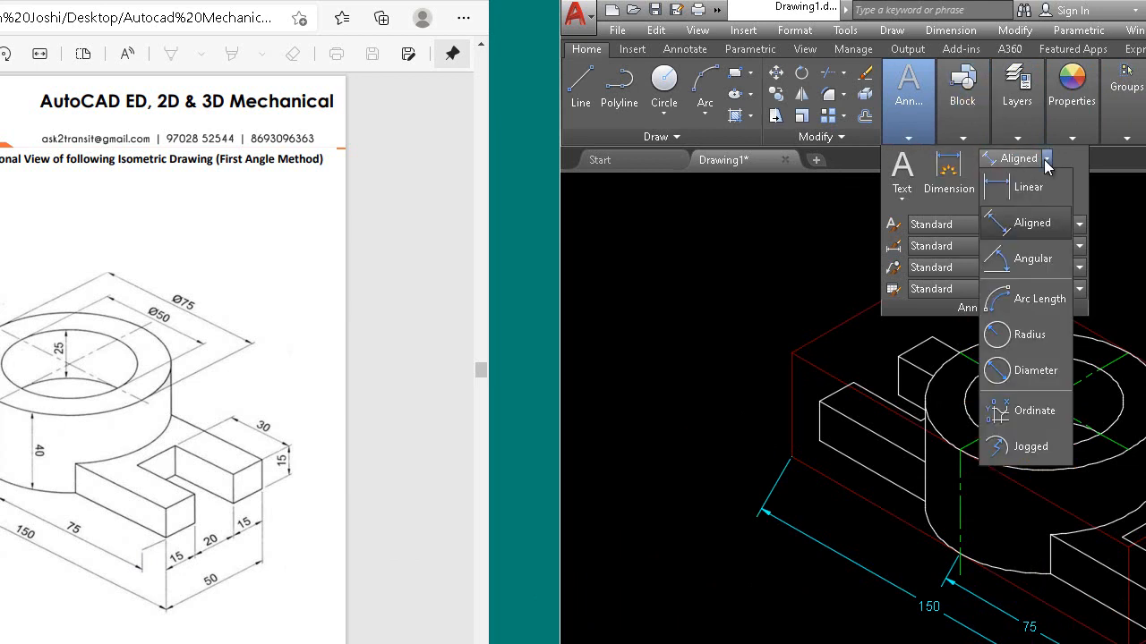
left_click(1030, 222)
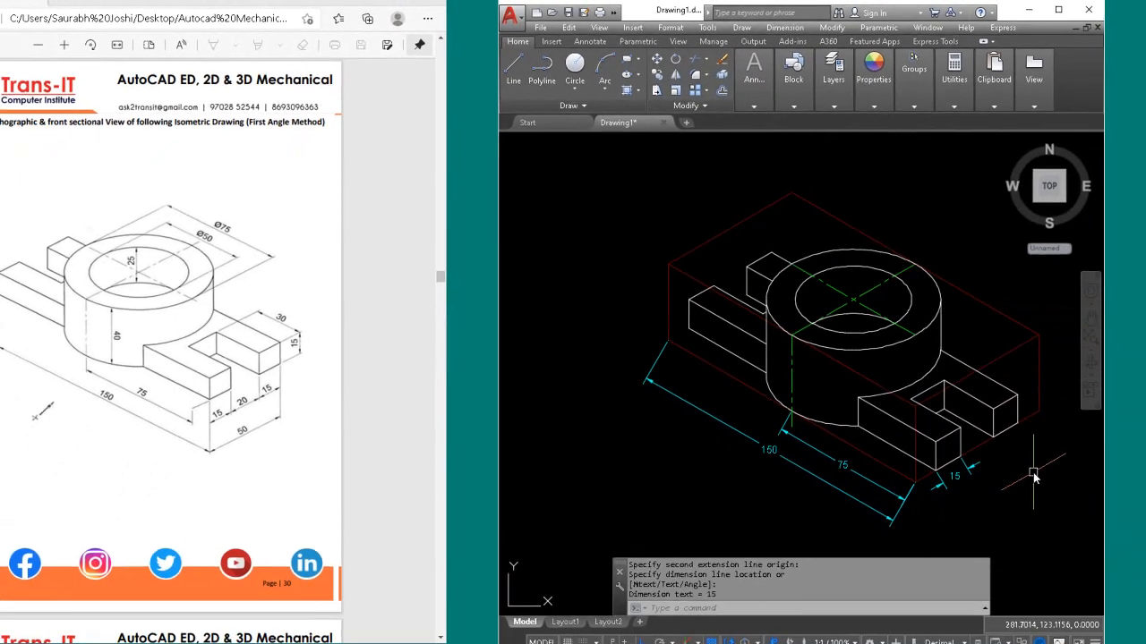
Step: Add an aligned dimension across the slot opening between the two prongs, in line with the front prong's width dimension
key("Return")
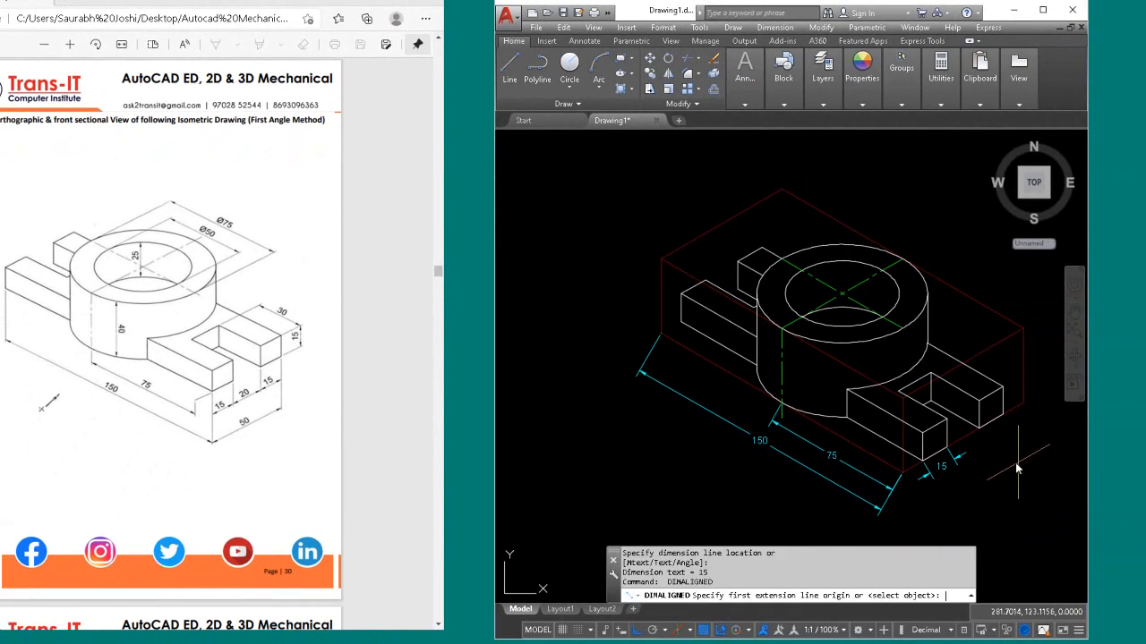
left_click(946, 447)
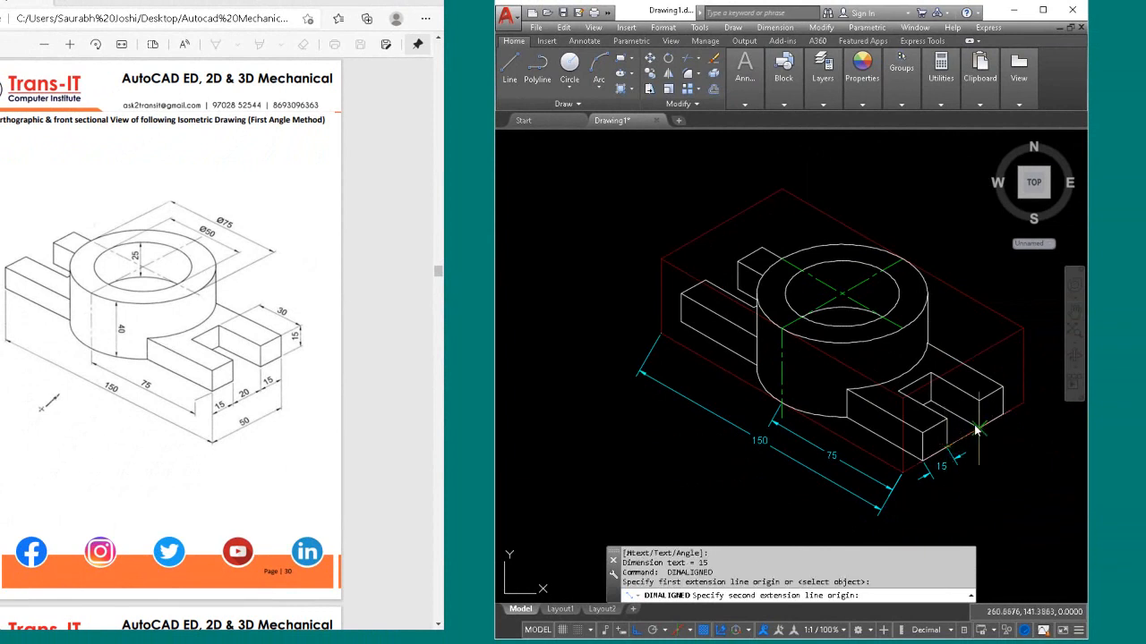
left_click(978, 425)
left_click(978, 452)
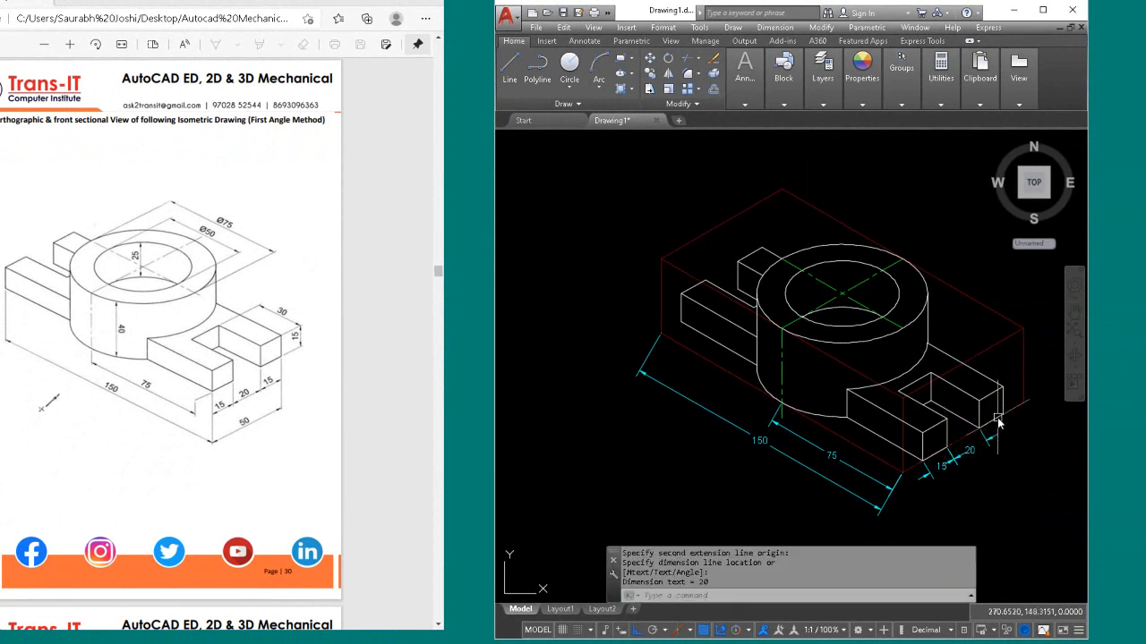
Step: Add an aligned dimension across the width of the rear prong's end face, continuing the row of prong and slot dimensions
key("Return")
left_click(980, 425)
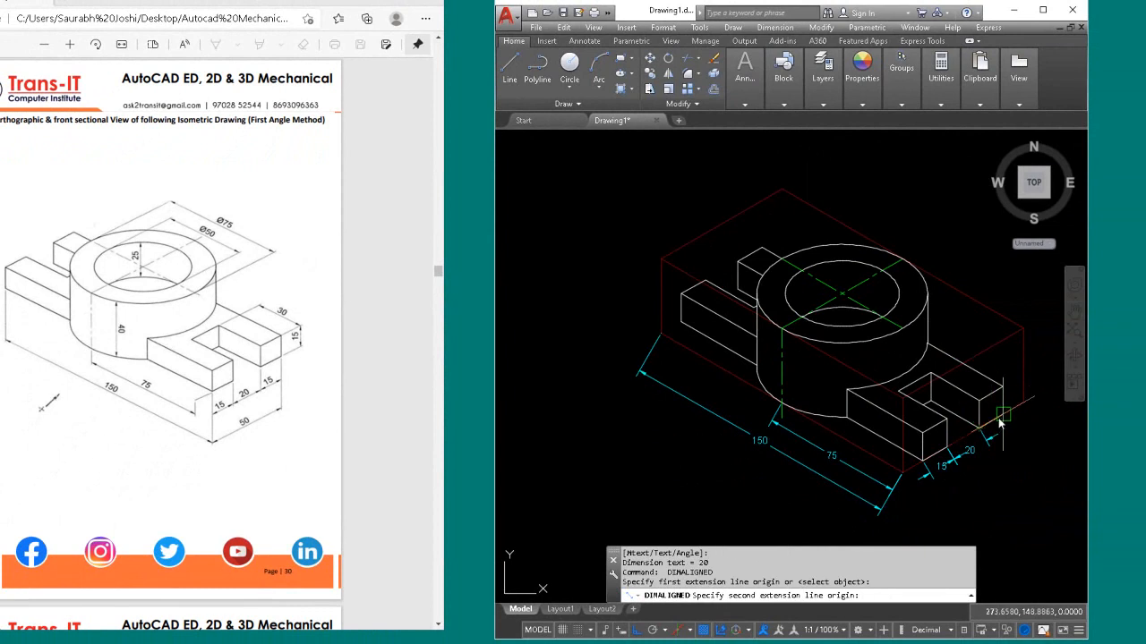
left_click(1001, 419)
left_click(1003, 436)
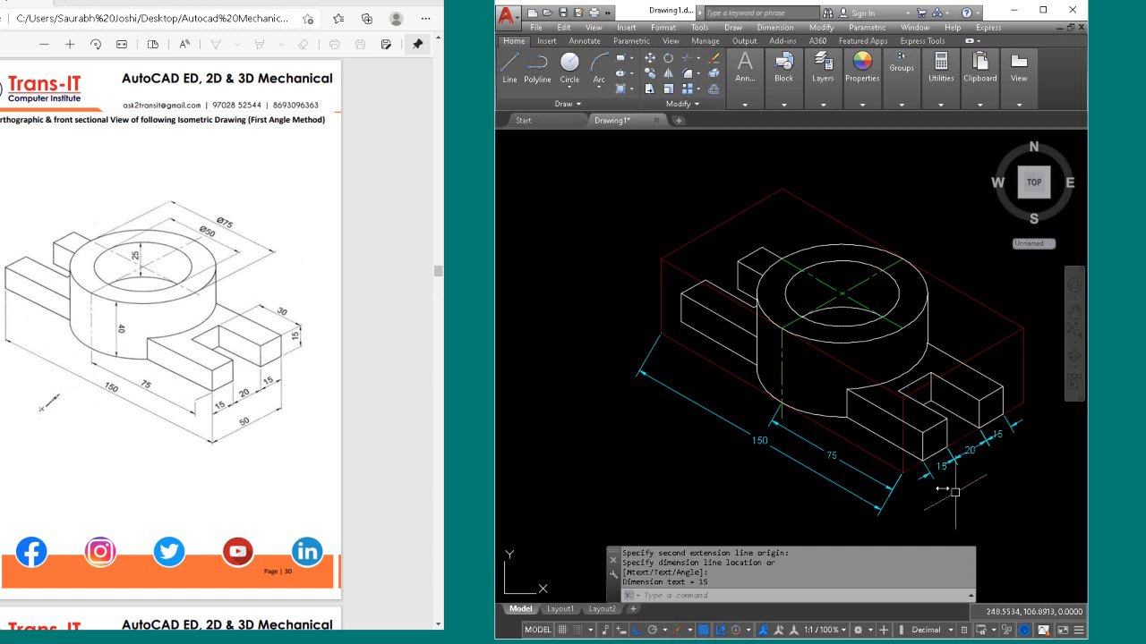
Step: Add an aligned dimension for the slotted arm's full end width, from front prong to rear prong, outside the smaller dimensions
key("space")
key("space")
left_click(921, 457)
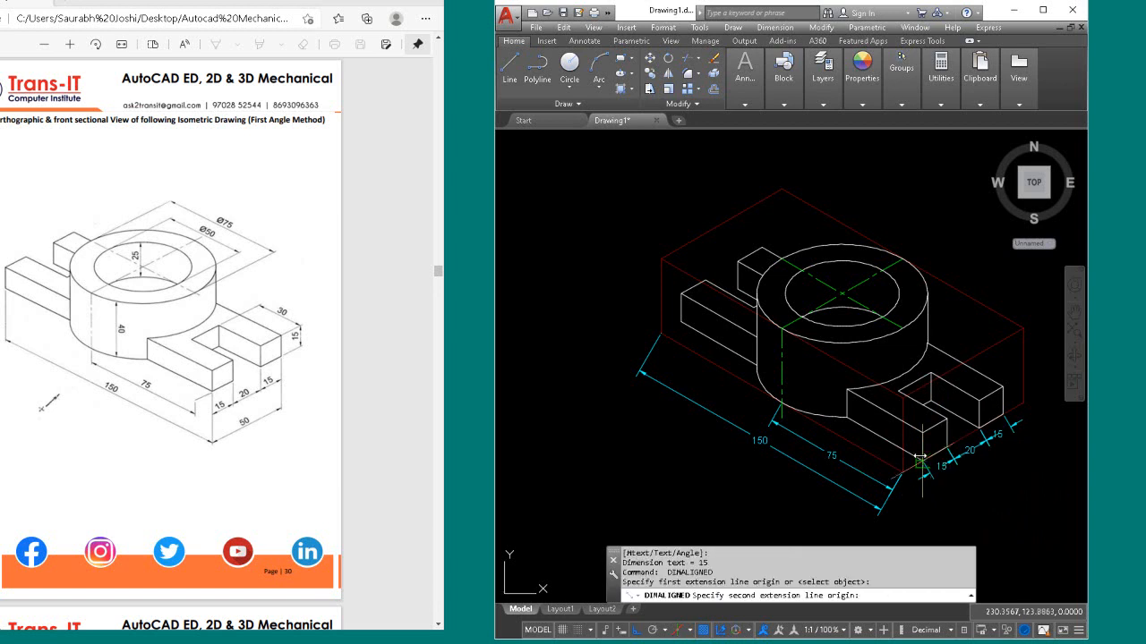
left_click(1003, 410)
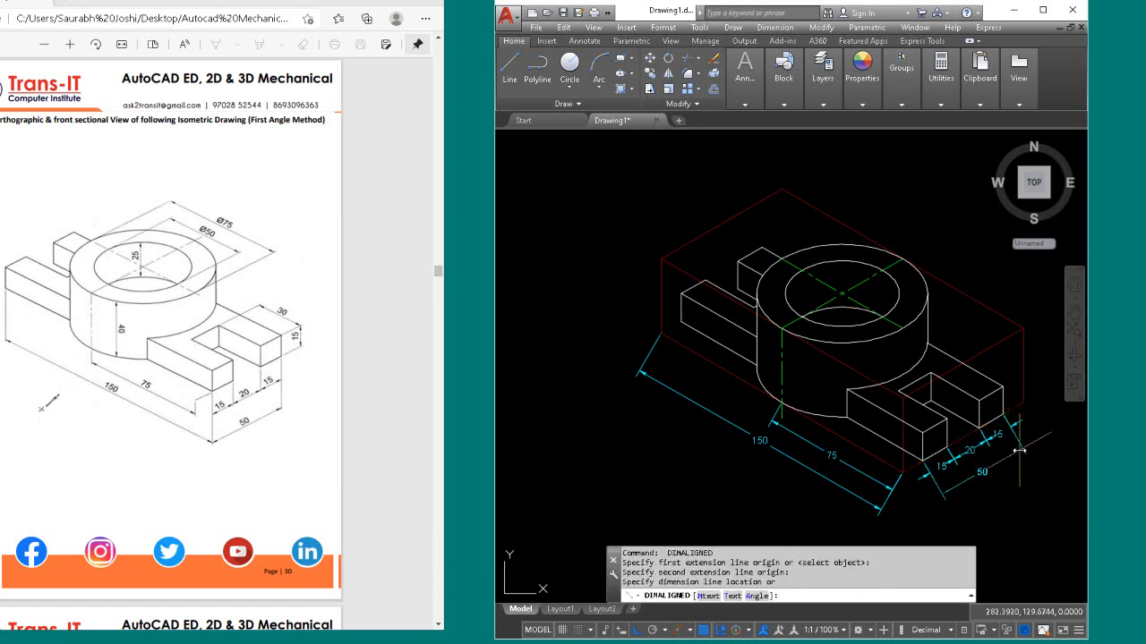
left_click(1020, 448)
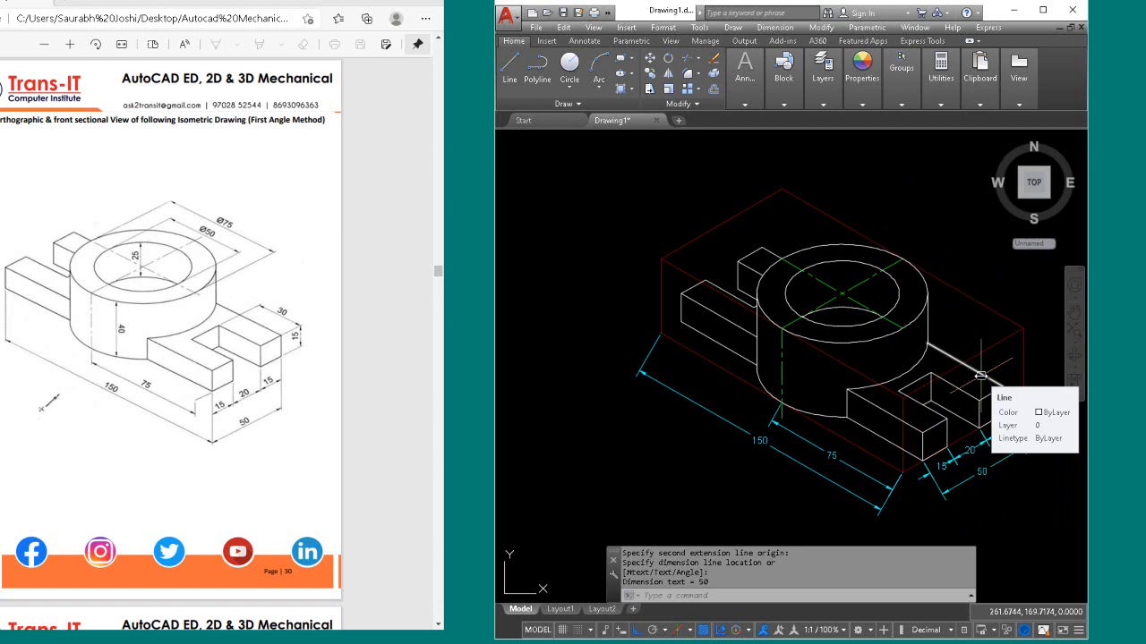
Step: Add an aligned dimension for the slot depth along the rear prong's inner top edge, placed above the prong
key("F5")
key("F5")
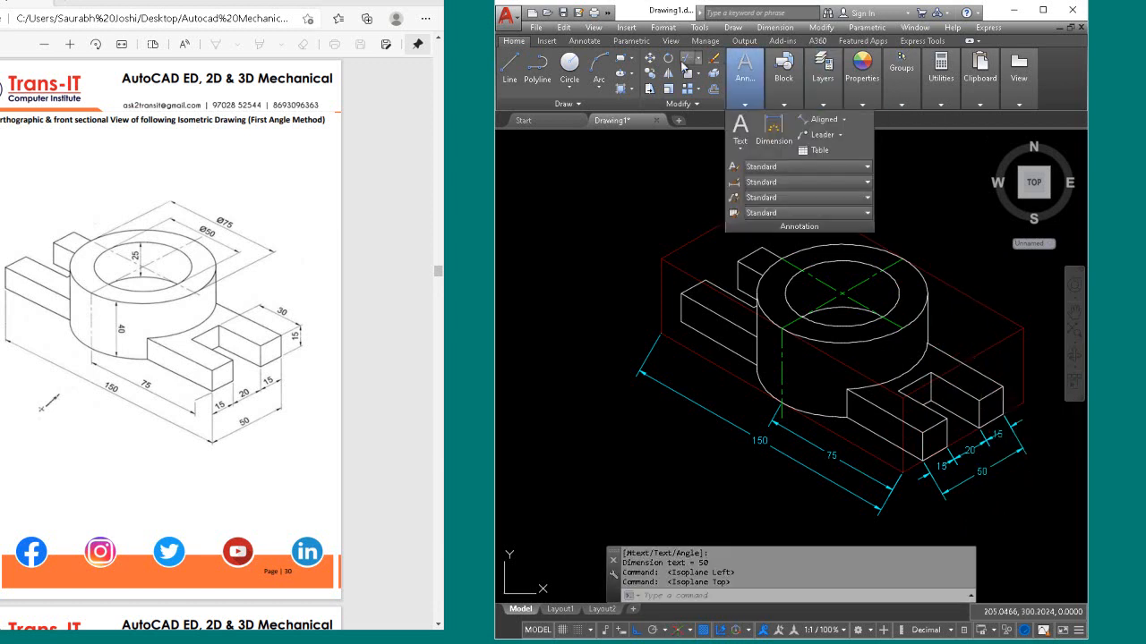
mouse_move(814, 103)
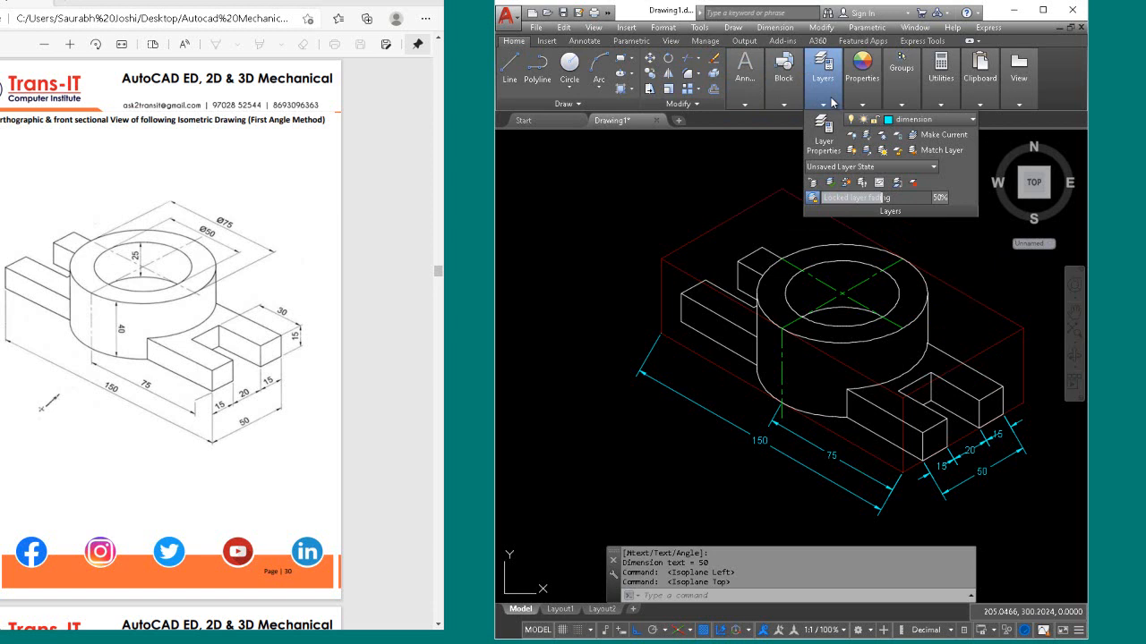
mouse_move(755, 99)
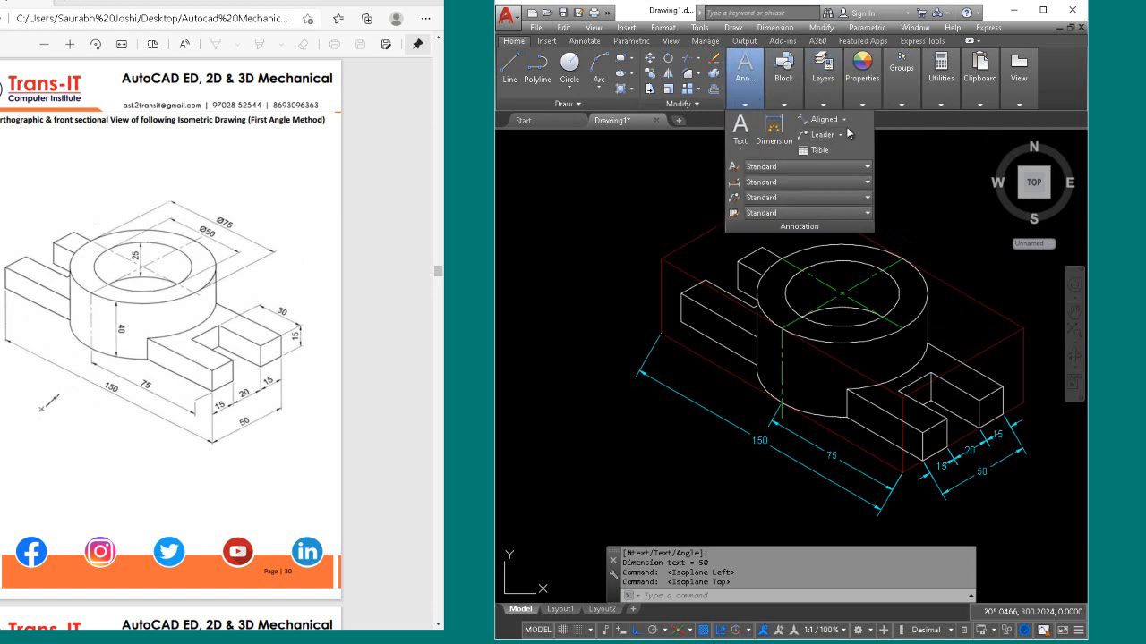
left_click(821, 119)
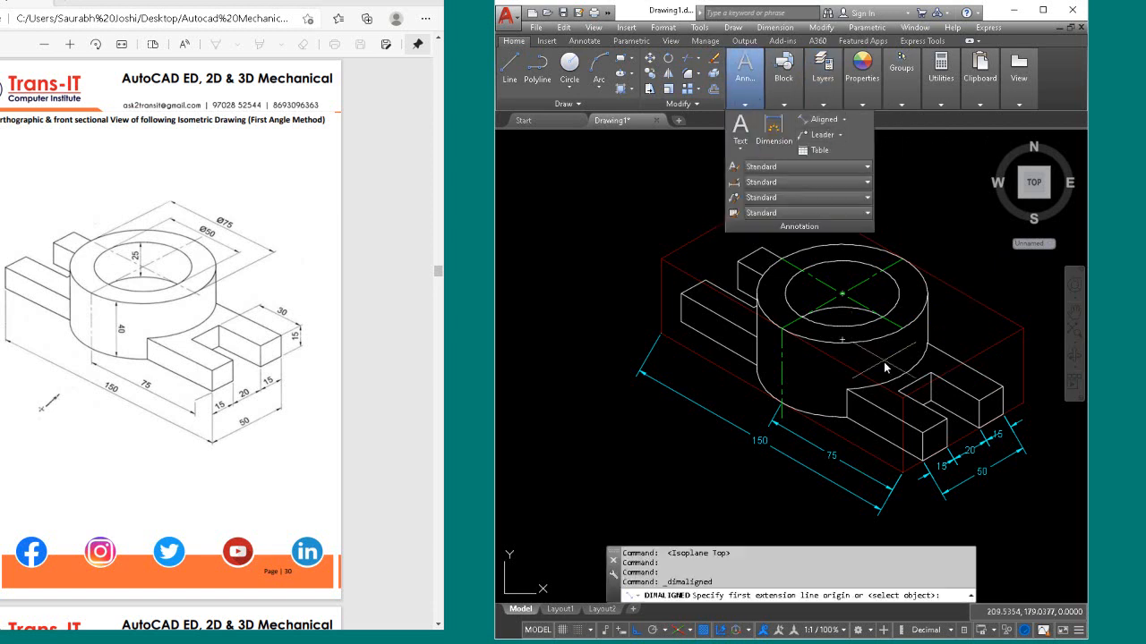
left_click(931, 373)
left_click(980, 401)
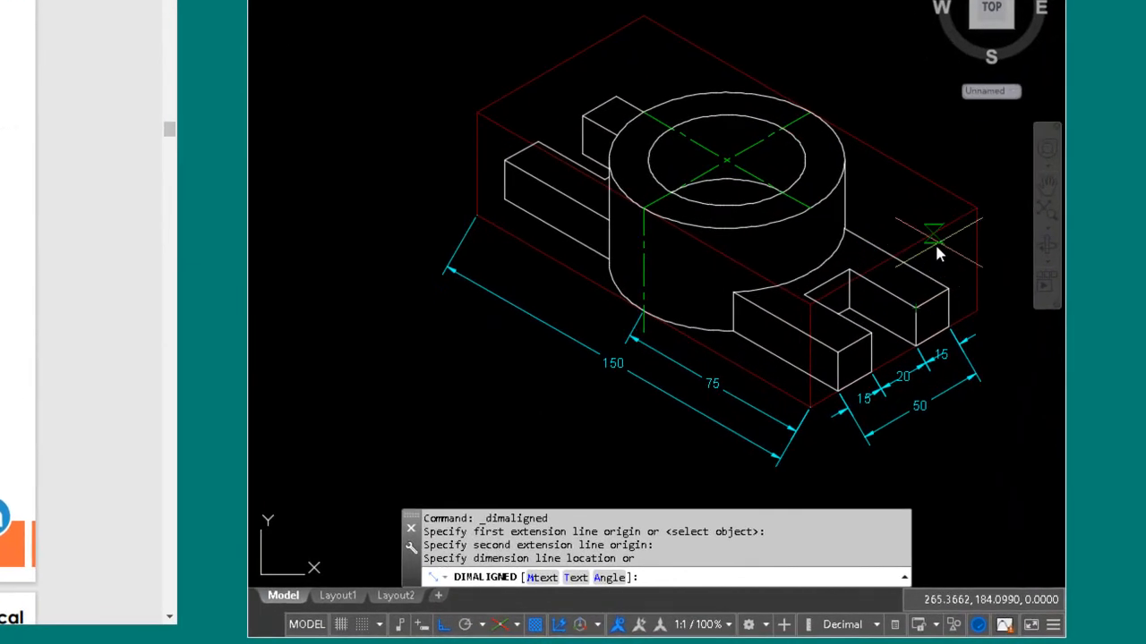
left_click(948, 240)
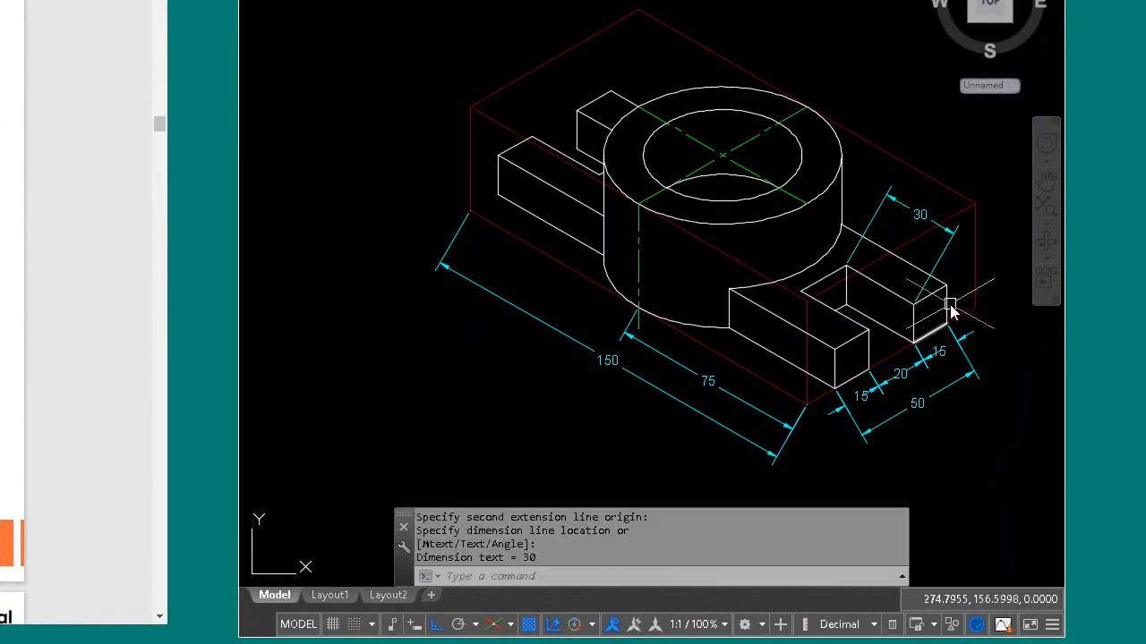
Step: Add an aligned dimension for the vertical height of the rear prong's end face, placed just outside its outer edge
key("Return")
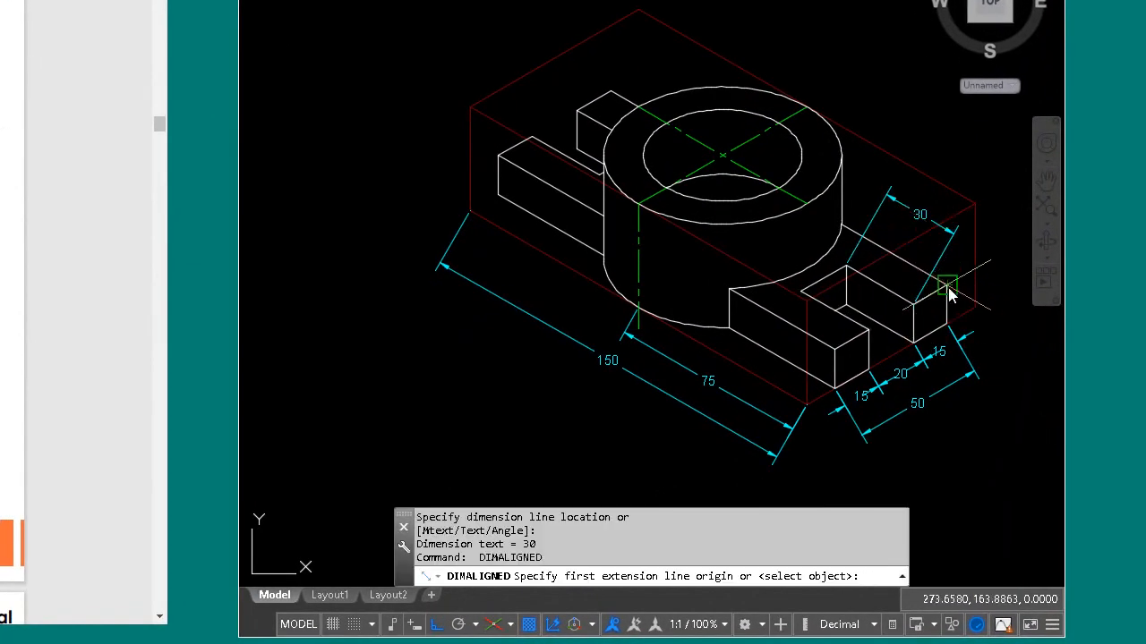
left_click(950, 296)
left_click(951, 325)
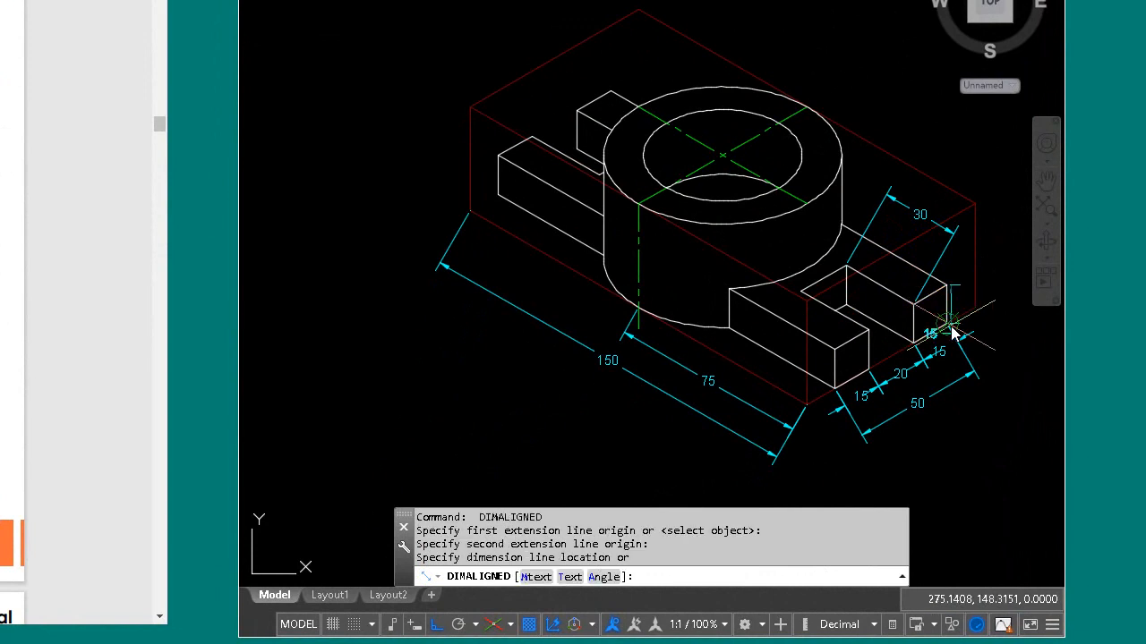
left_click(998, 303)
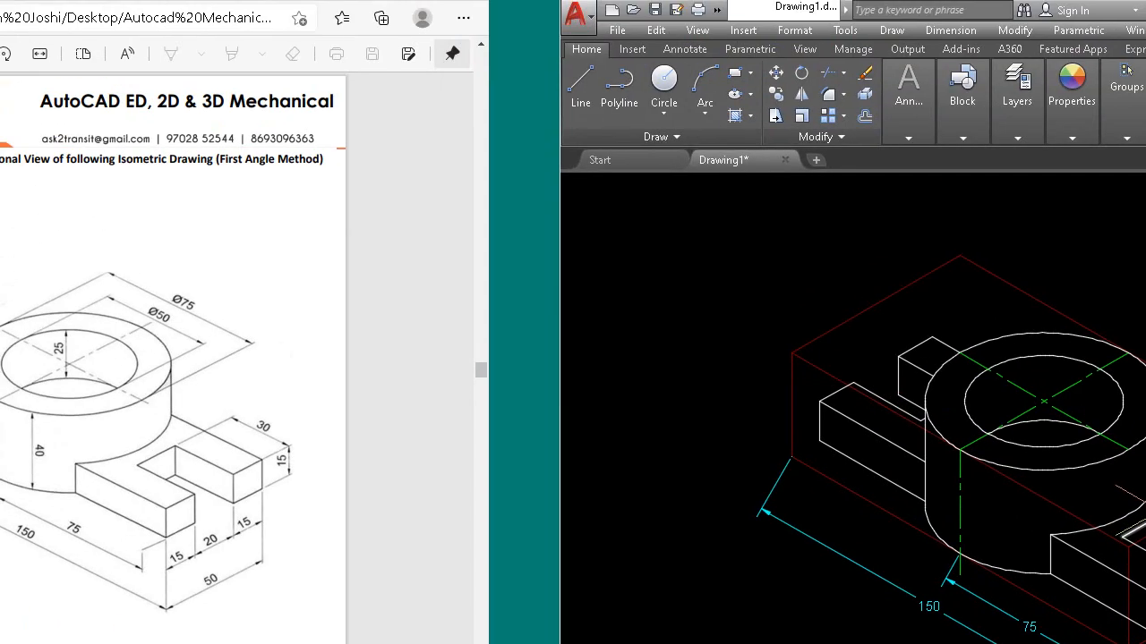
Step: Set the Standard dimension style's overall scale to 15
type("d")
key("Return")
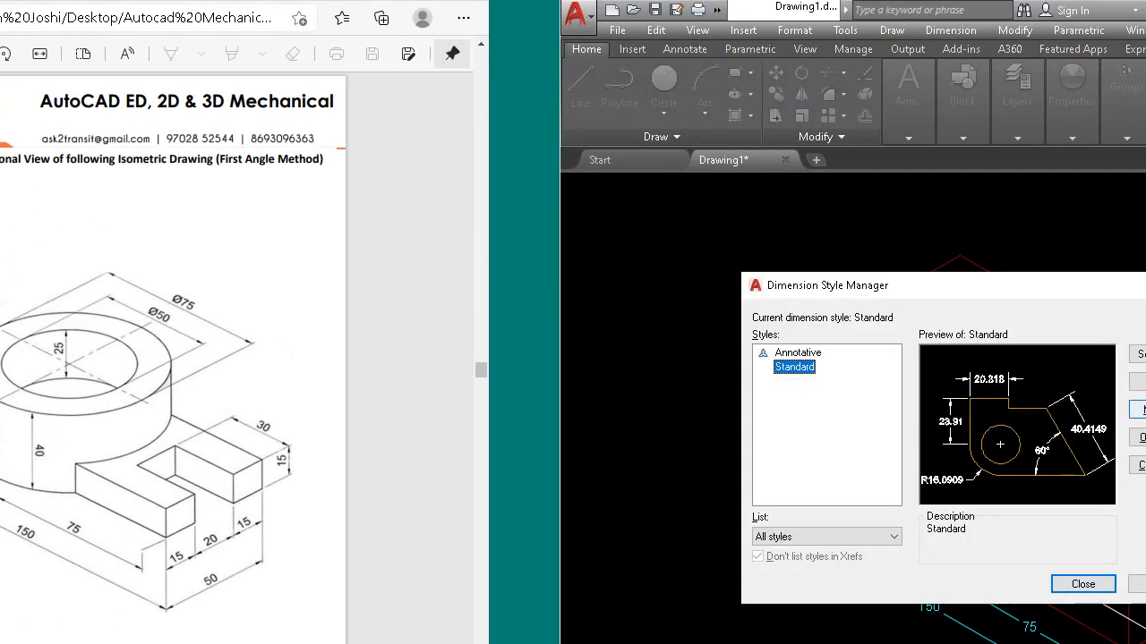
left_click(1137, 409)
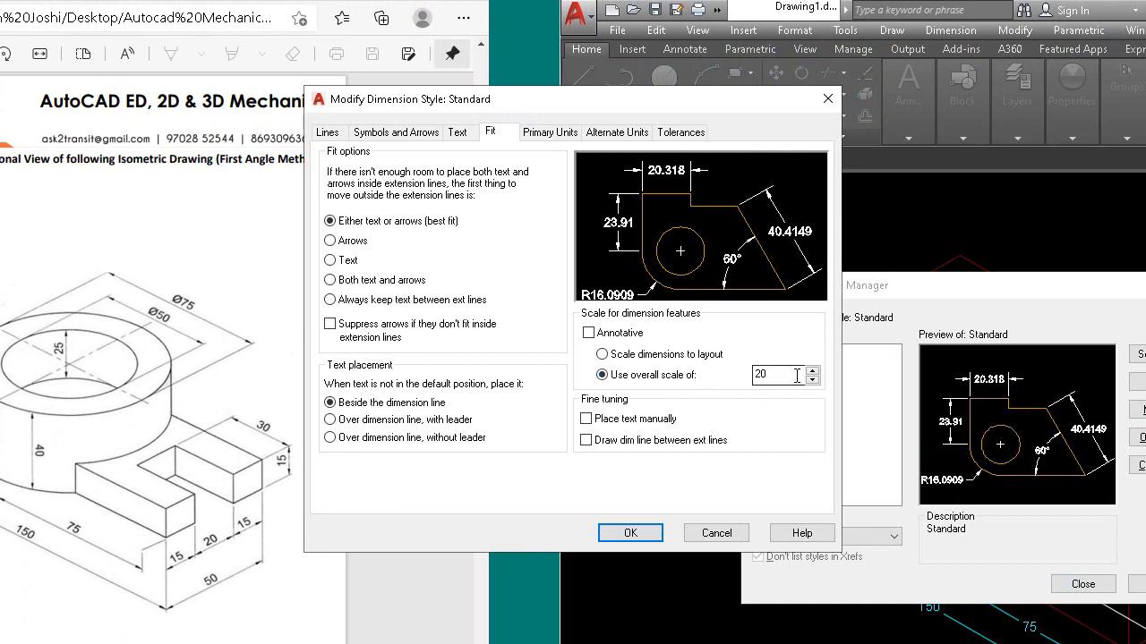
type("15")
left_click(654, 529)
left_click(1083, 584)
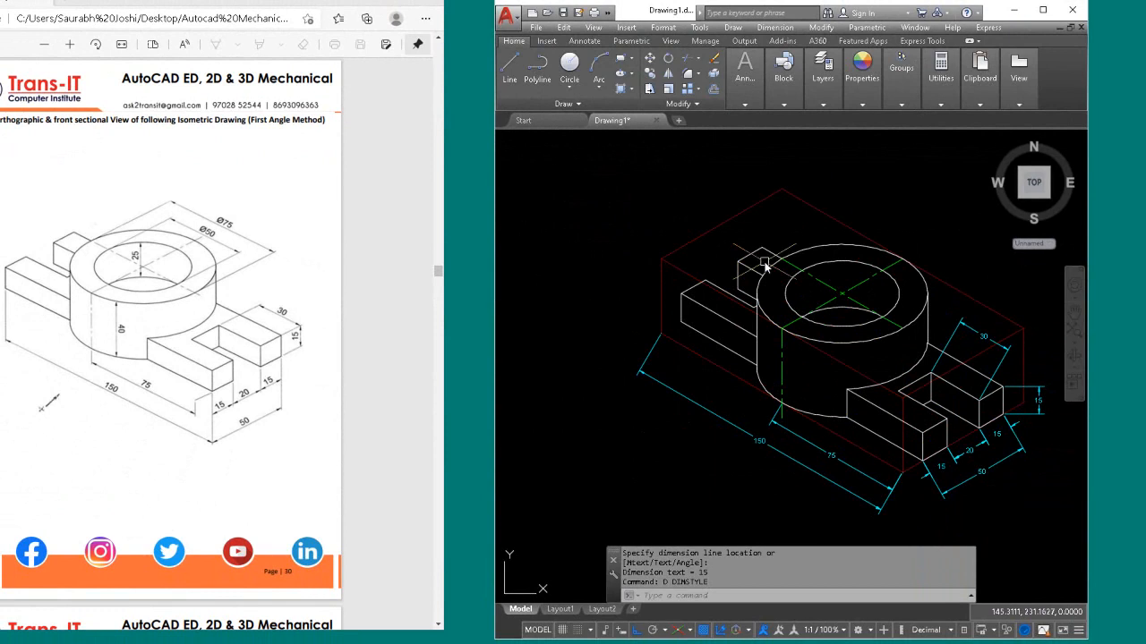
Step: Try to add a diameter dimension to the inner hole ellipse on the cylinder's top face
left_click(746, 87)
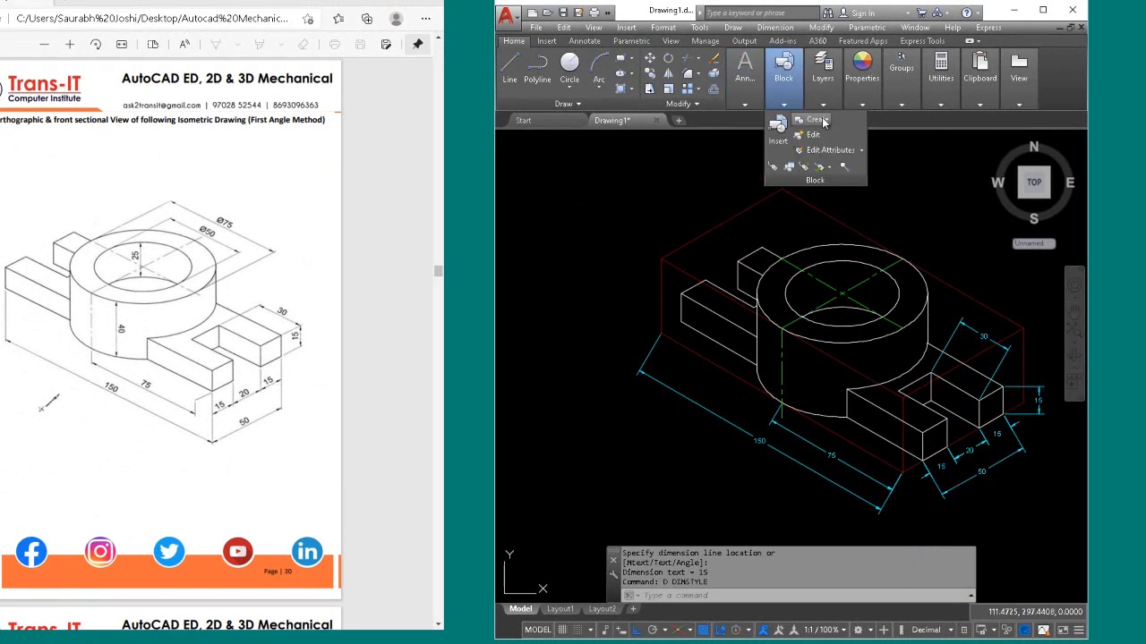
left_click(844, 119)
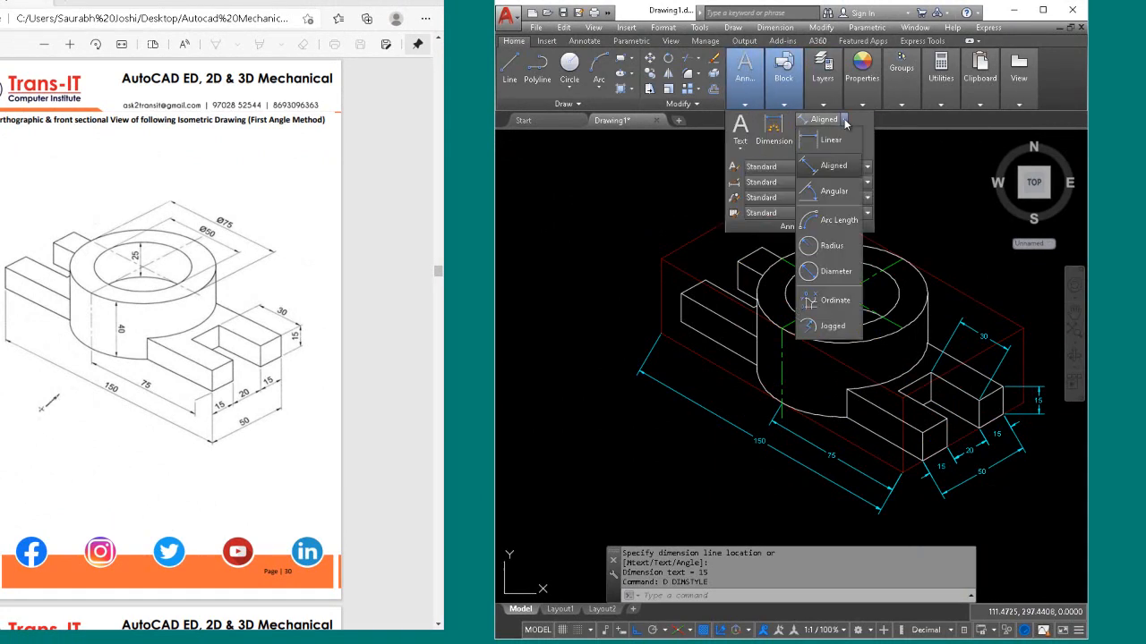
left_click(834, 272)
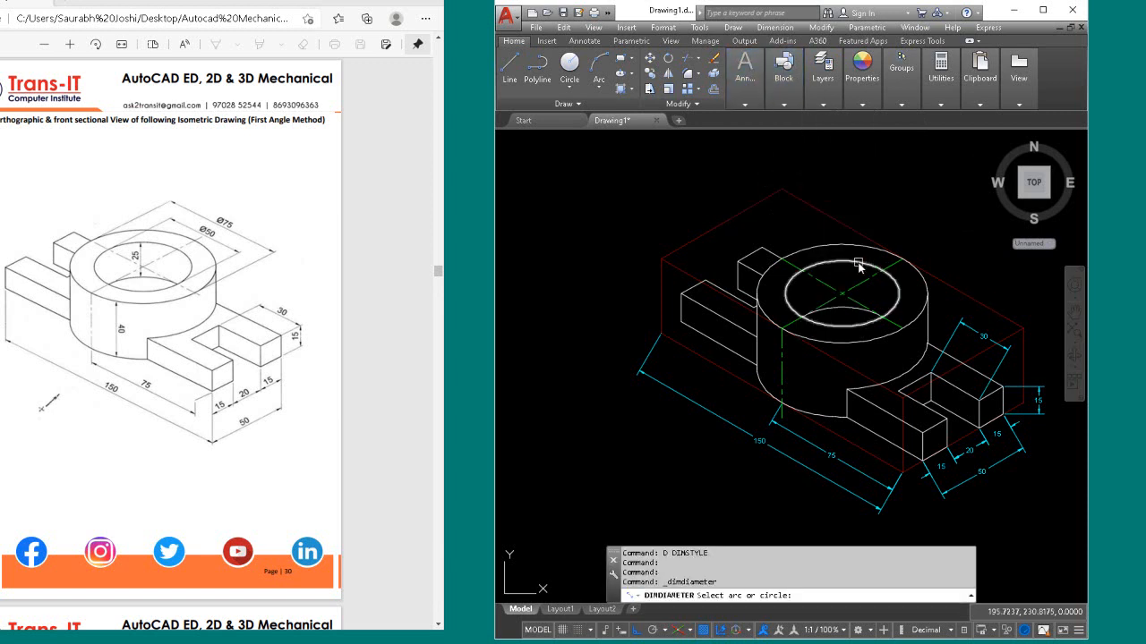
left_click(857, 264)
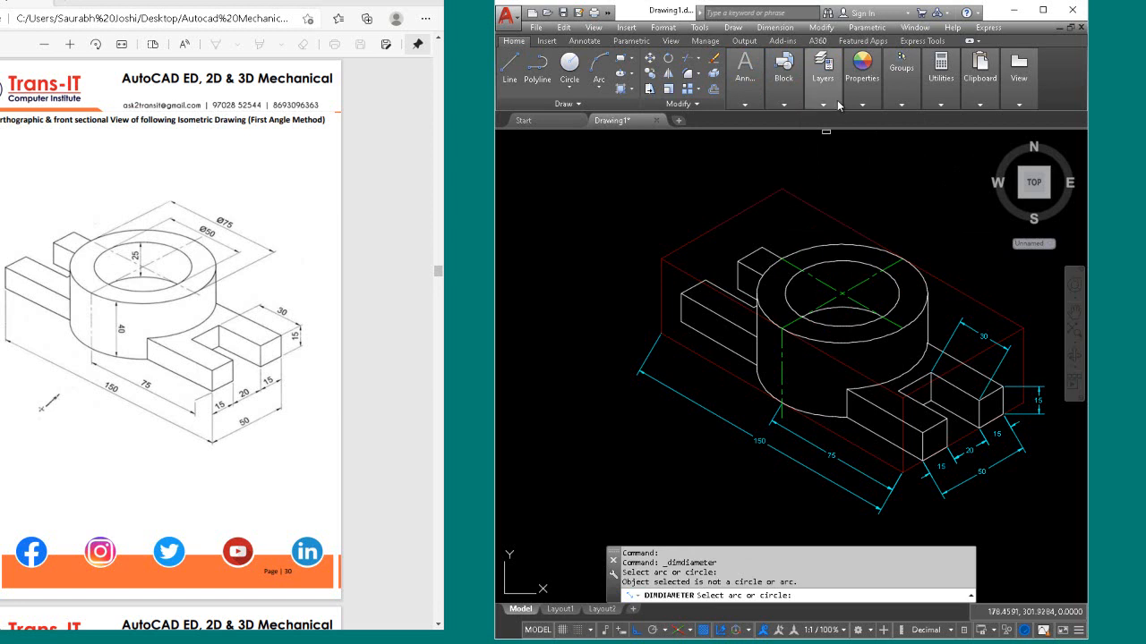
Step: Add a leader from the inner hole ellipse to outside the cylinder, with the text Ø50
mouse_move(758, 86)
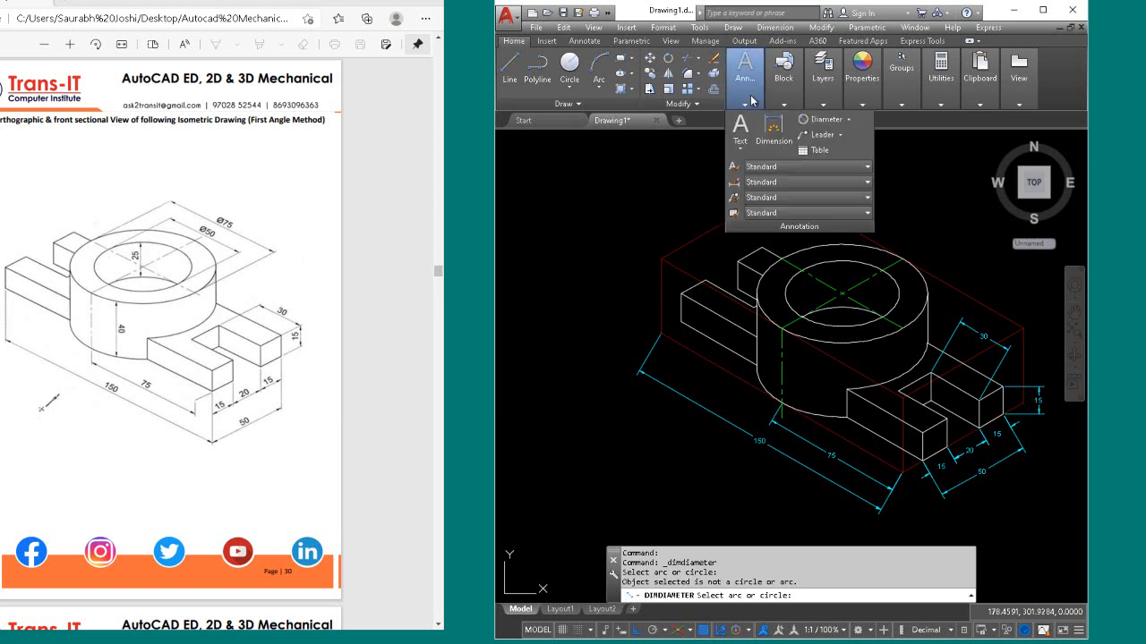
left_click(818, 136)
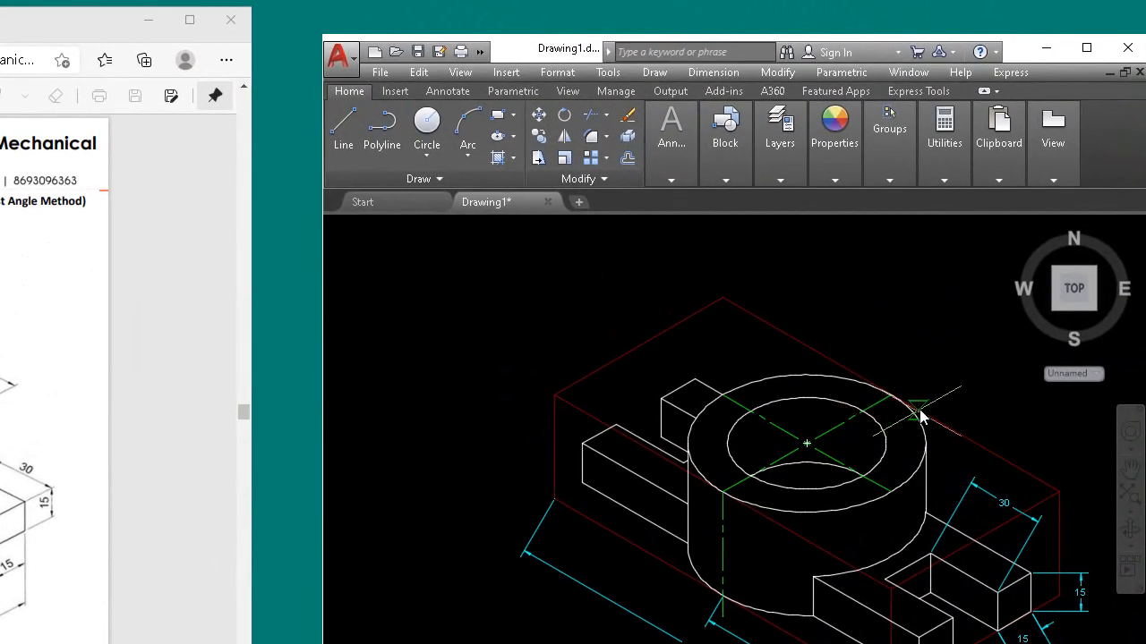
left_click(920, 414)
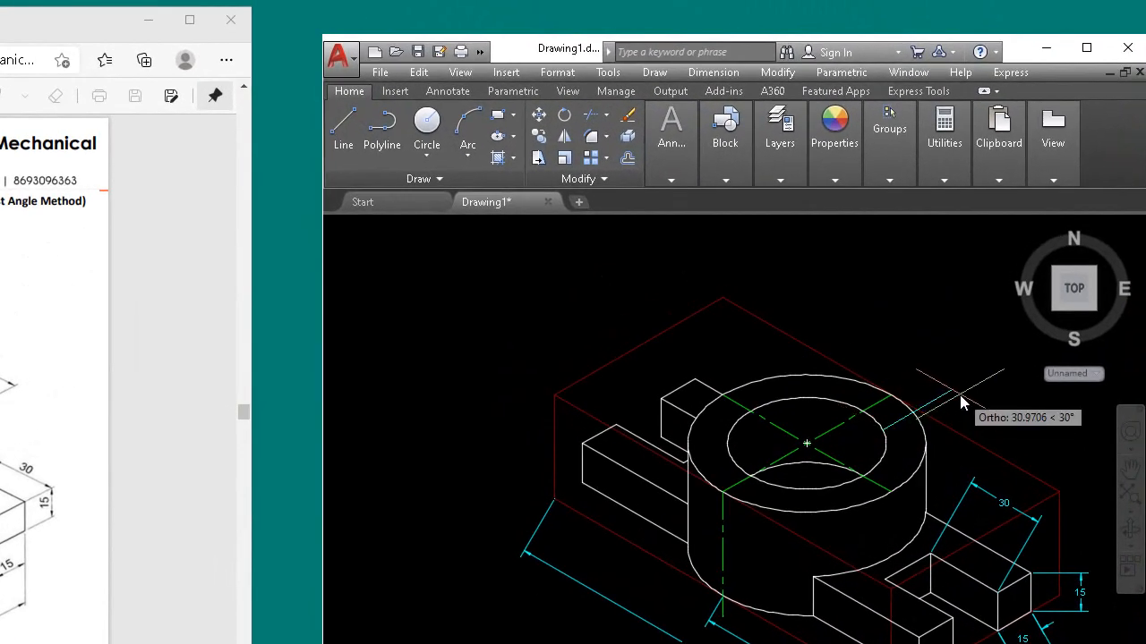
left_click(985, 388)
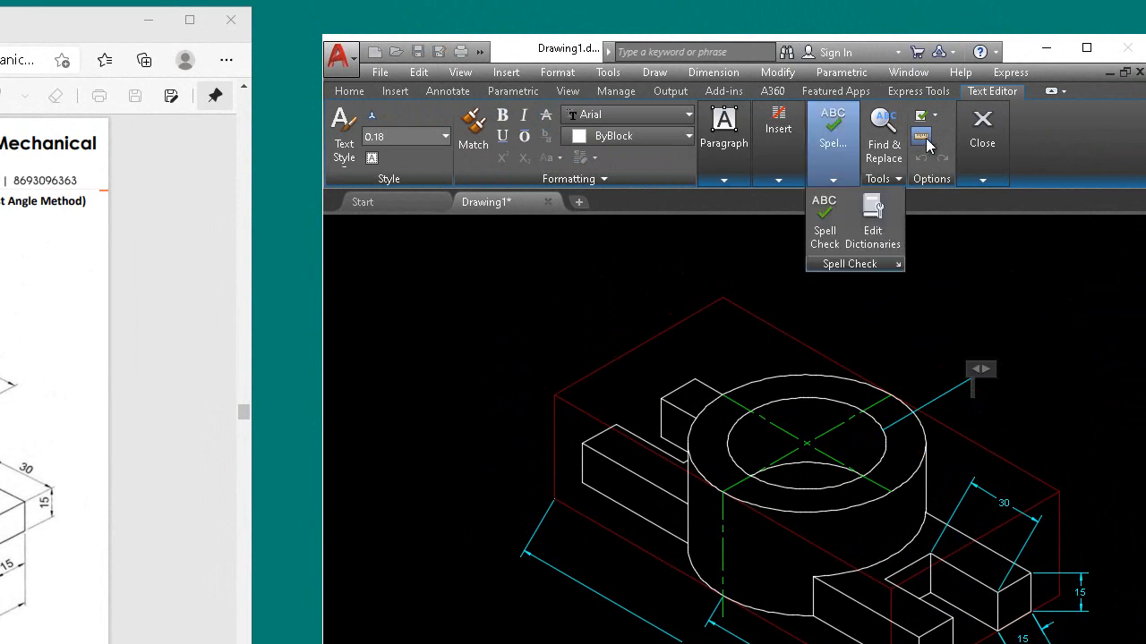
mouse_move(846, 172)
mouse_move(788, 166)
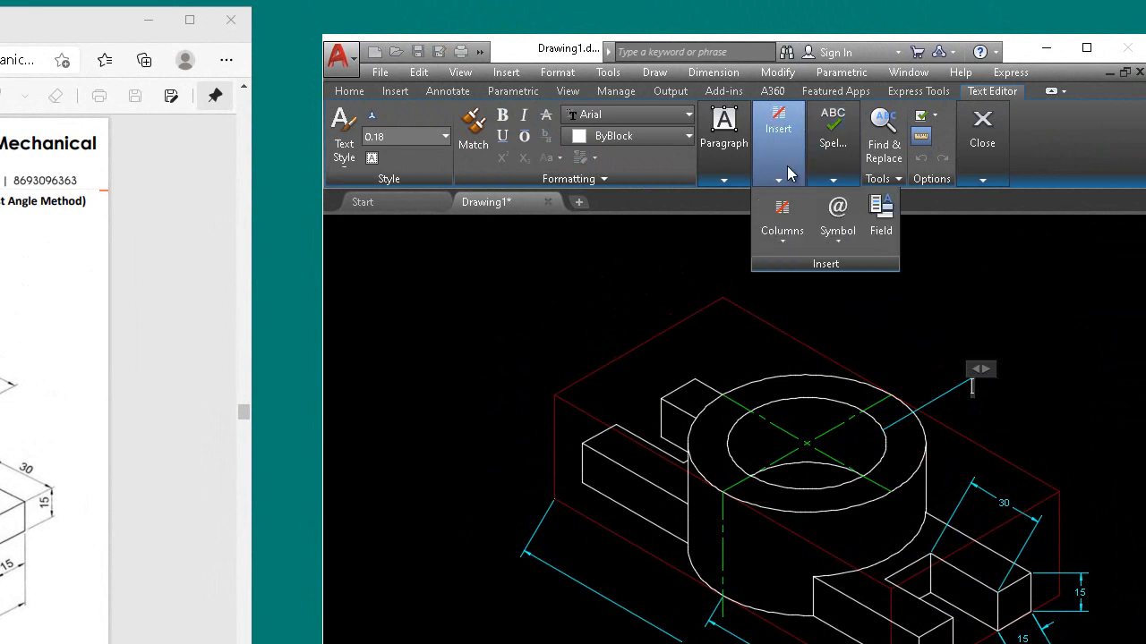
left_click(835, 242)
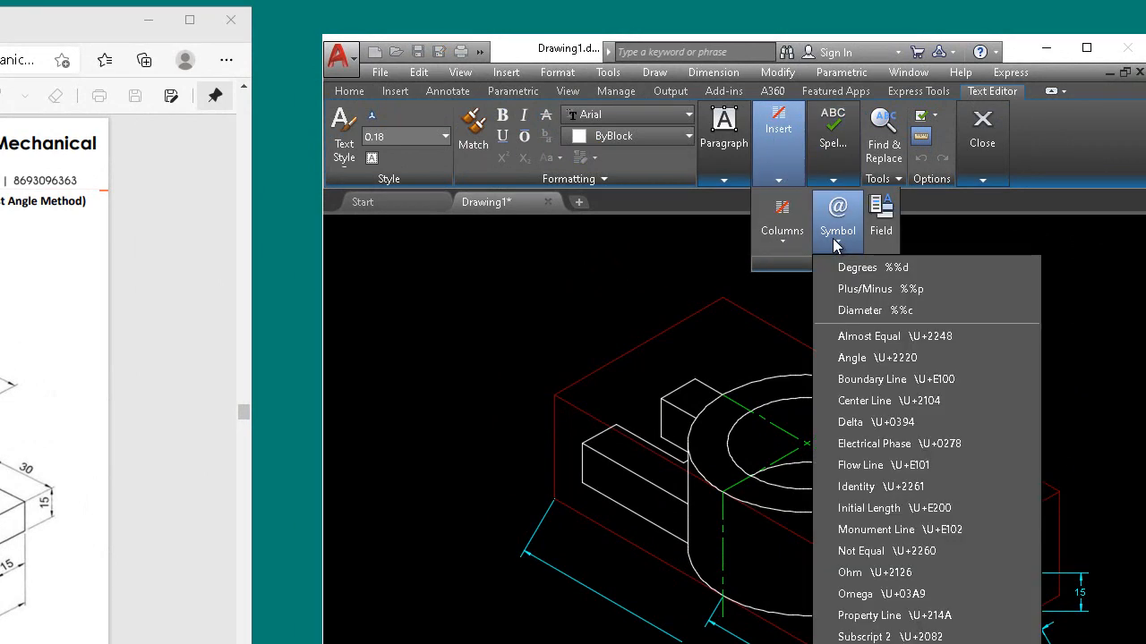
left_click(883, 310)
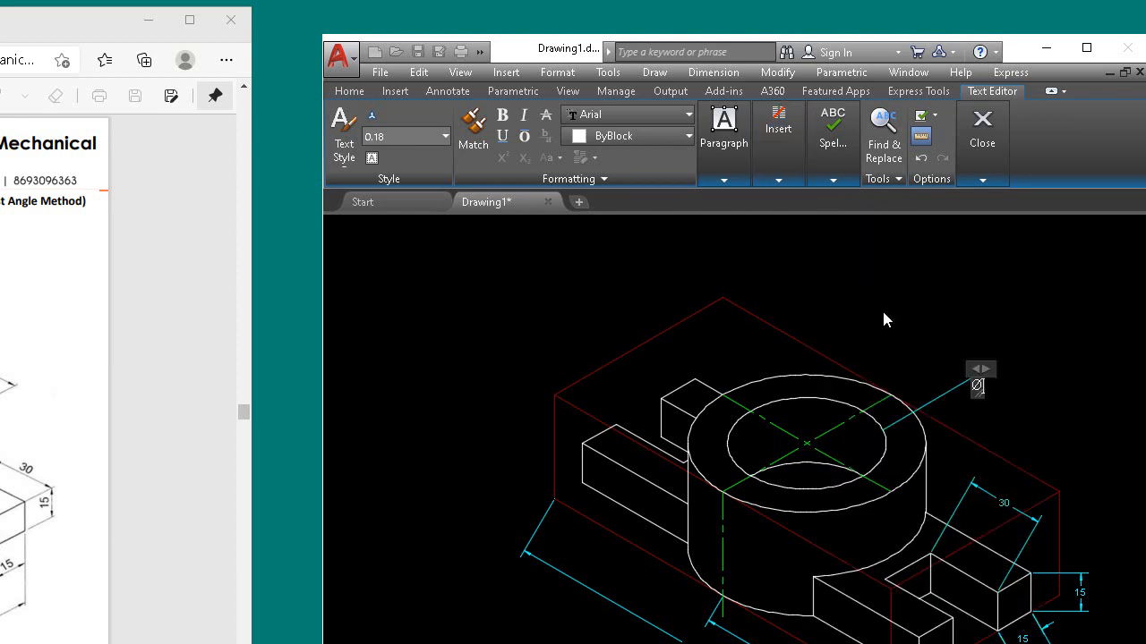
type("50")
left_click(951, 320)
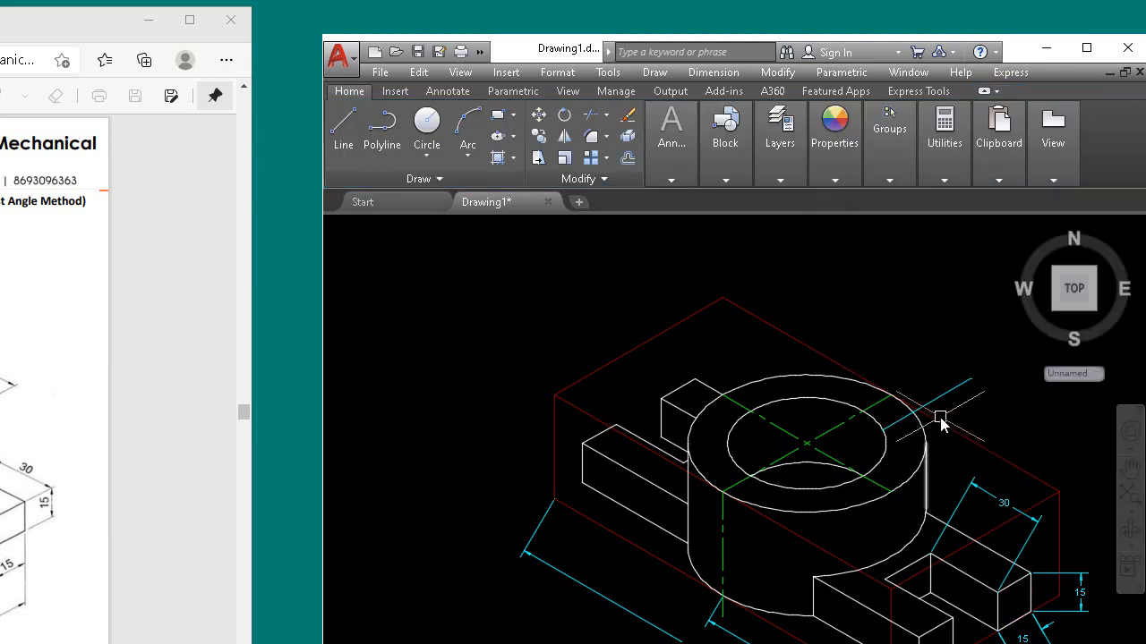
Step: Increase the Standard multileader style's scale so the Ø50 leader's text and arrowhead are legible beside the dimensions
left_click(678, 178)
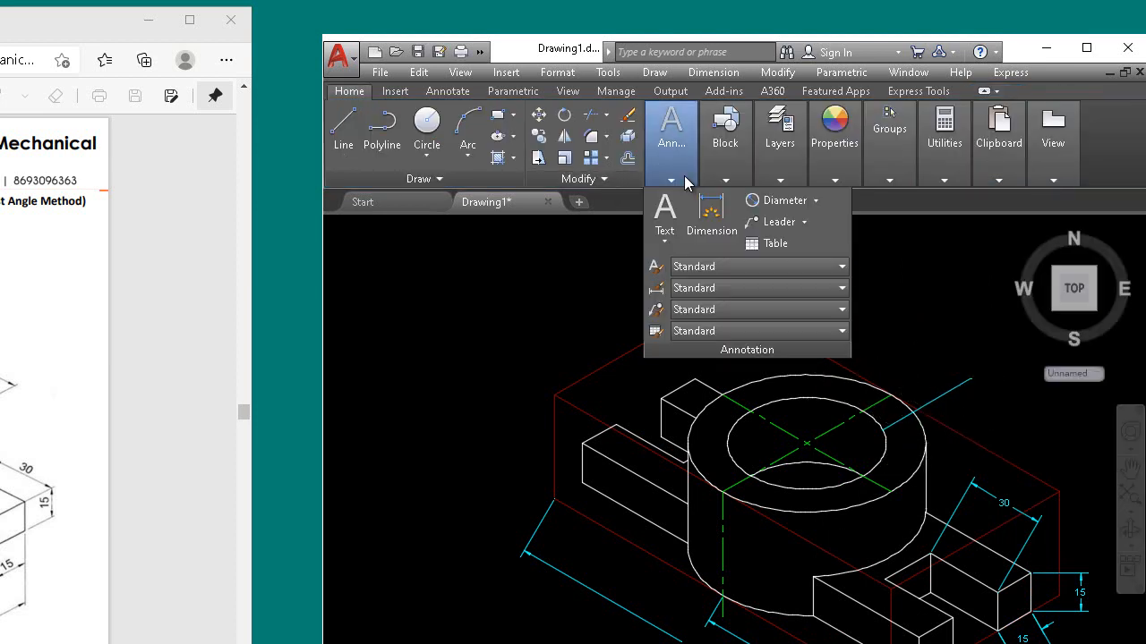
left_click(656, 310)
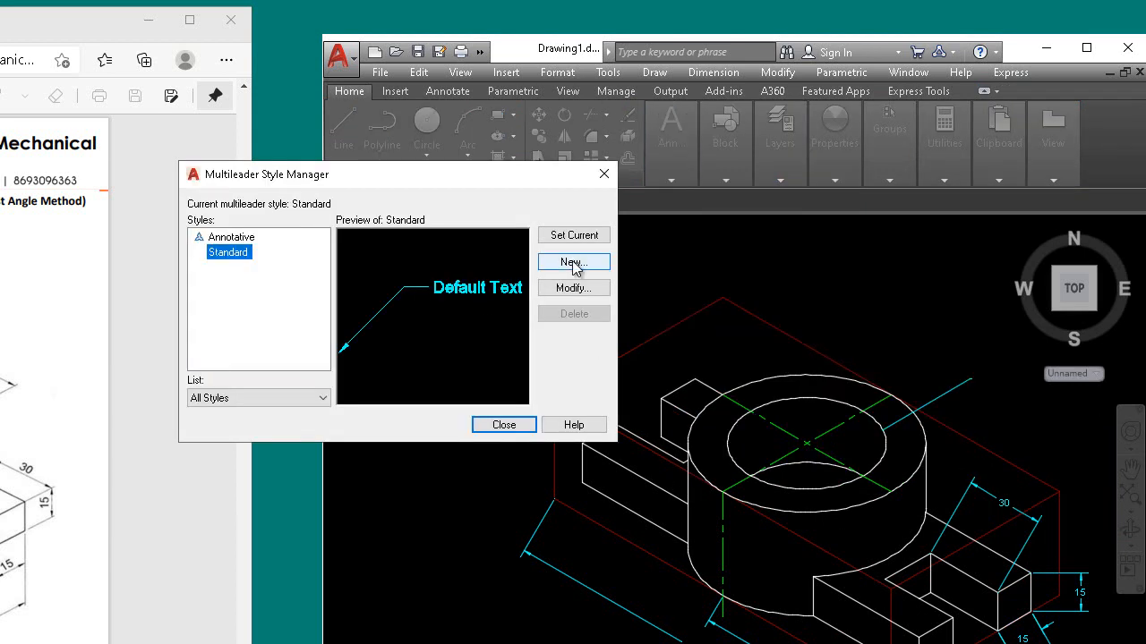
left_click(574, 291)
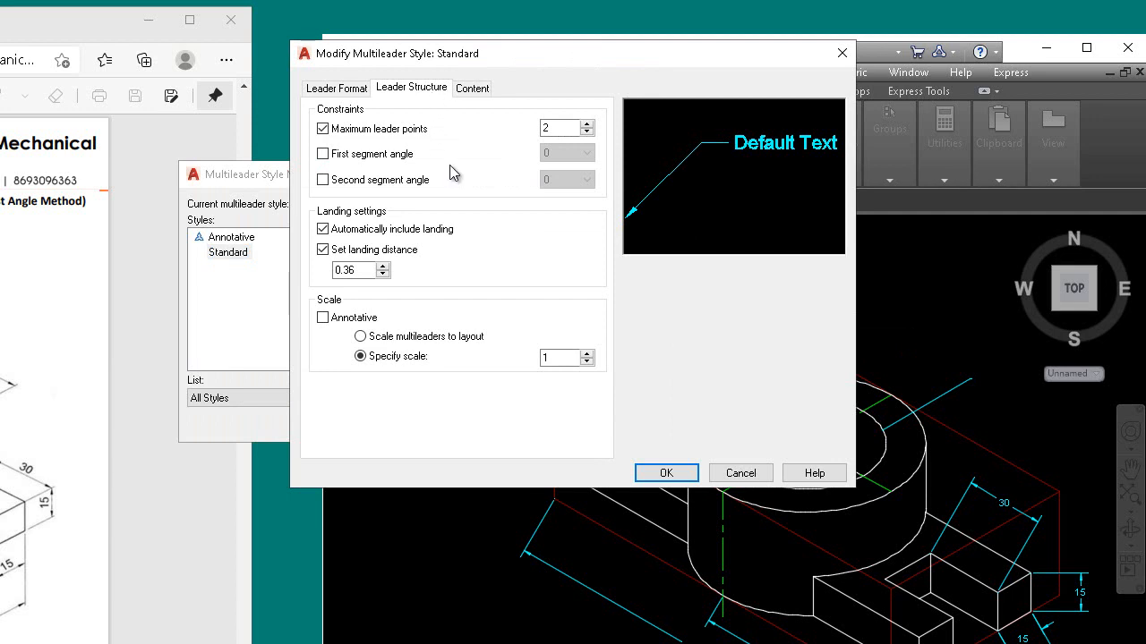
left_click(575, 358)
type("2")
left_click(666, 472)
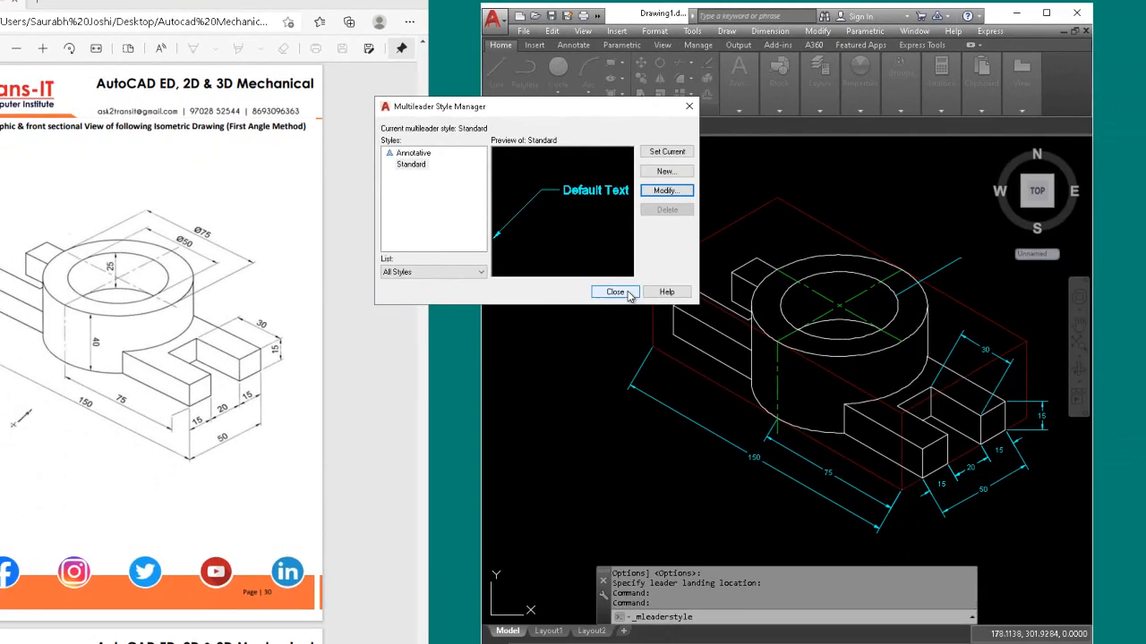
left_click(509, 426)
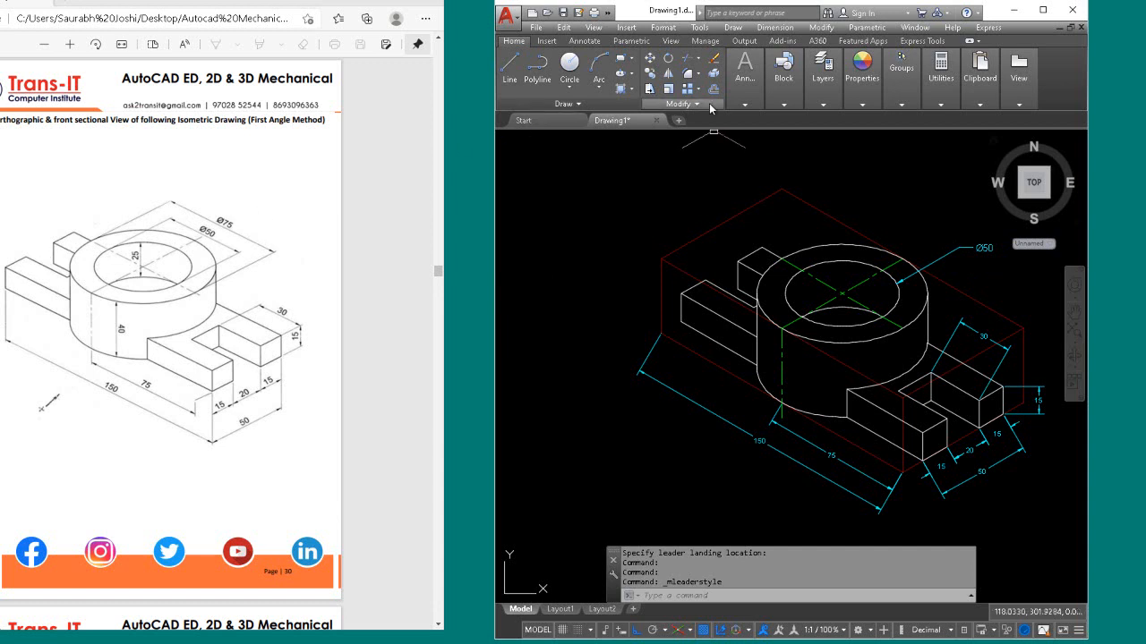
Step: Add an aligned dimension across the cylinder's outer diameter between the top face's centre line endpoints, placed above the part
mouse_move(750, 108)
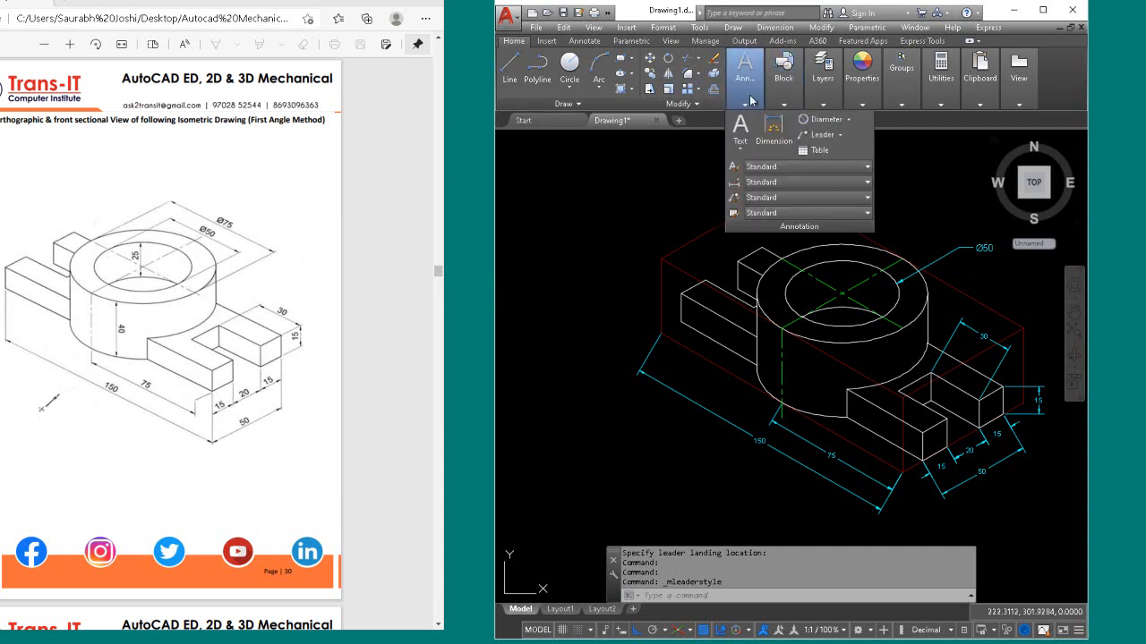
mouse_move(784, 97)
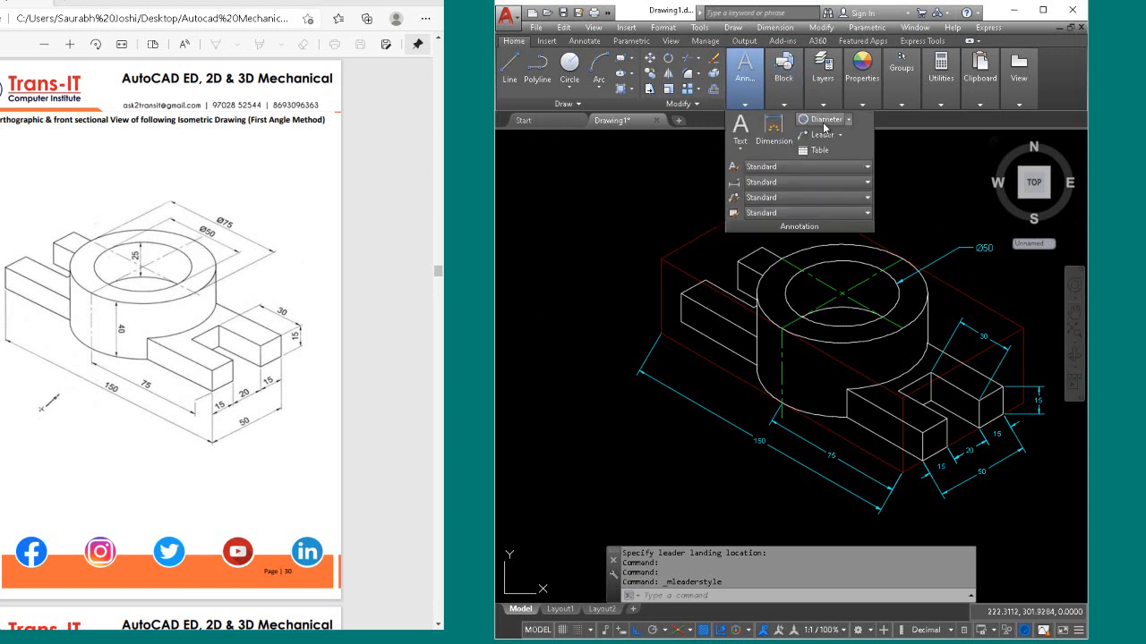
left_click(852, 123)
left_click(844, 157)
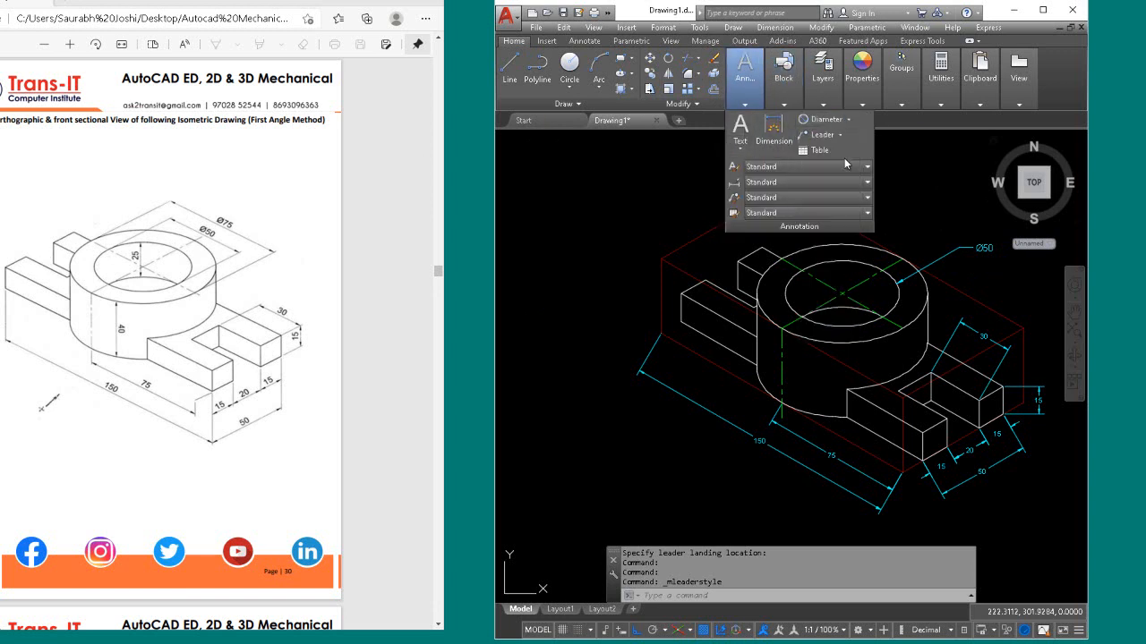
left_click(783, 263)
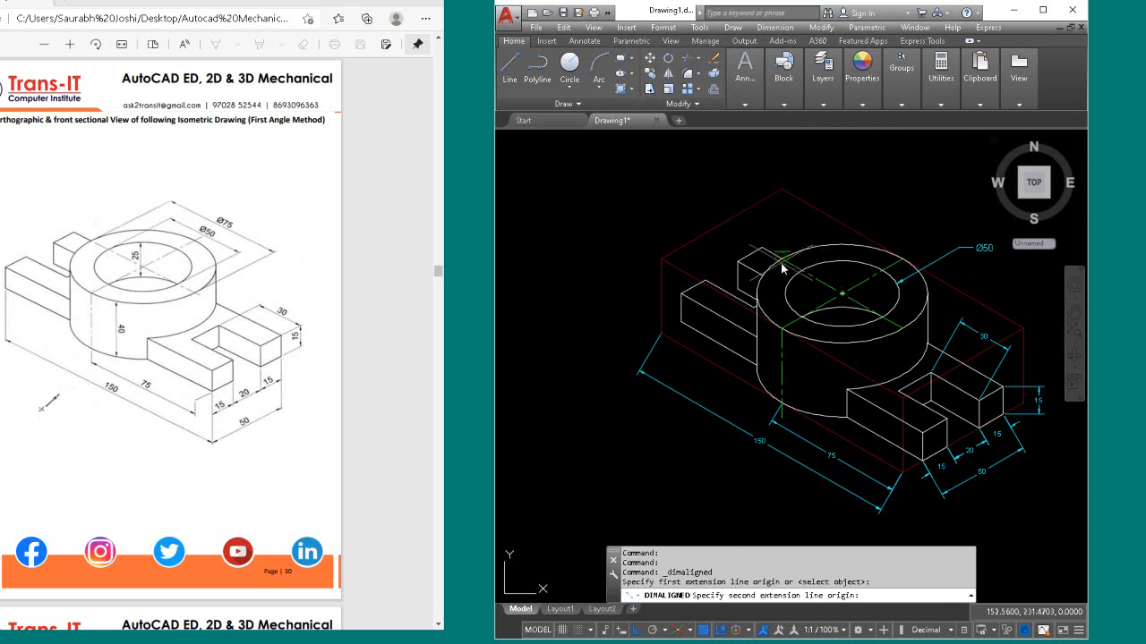
left_click(901, 329)
left_click(917, 221)
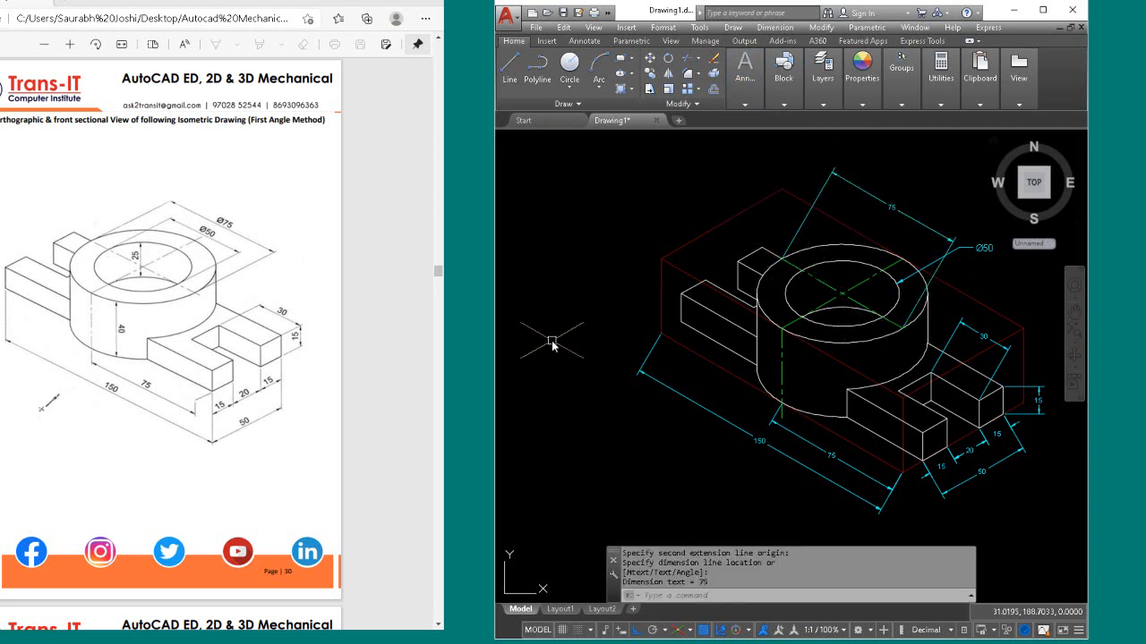
Step: Insert a diameter symbol before the 75 in the text of the dimension above the cylinder
left_click(906, 218)
double_click(906, 218)
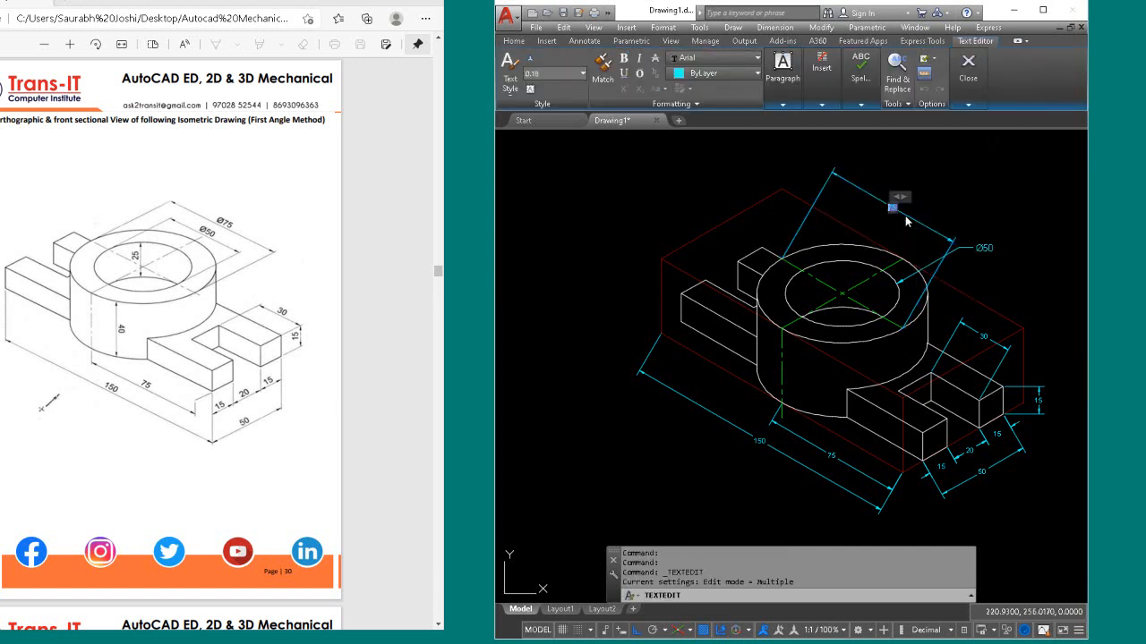
left_click(846, 102)
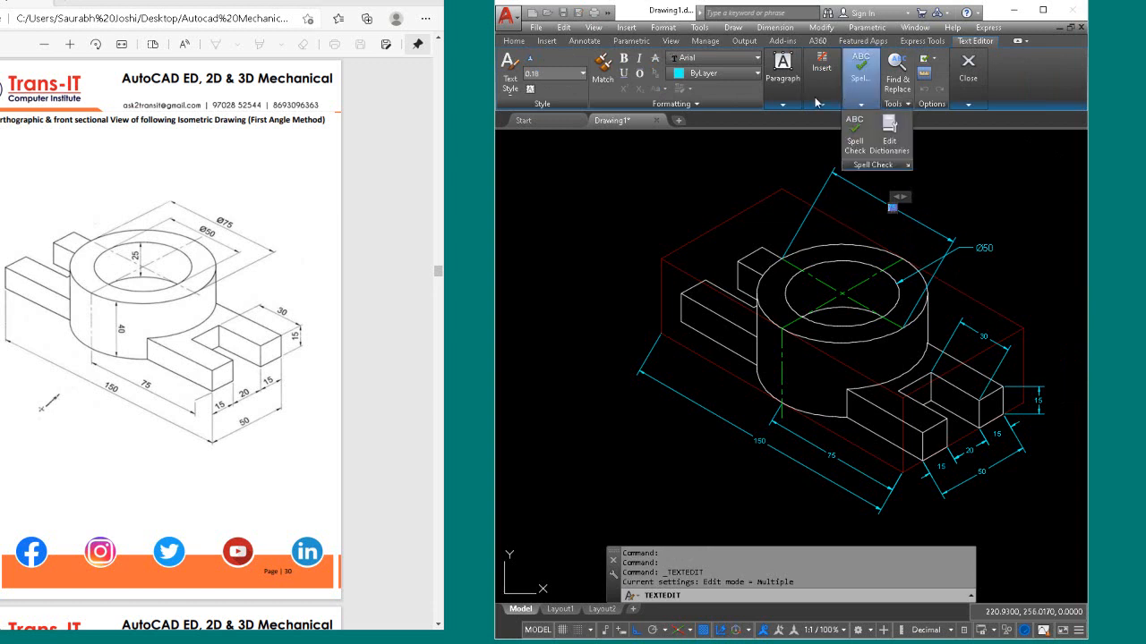
left_click(817, 104)
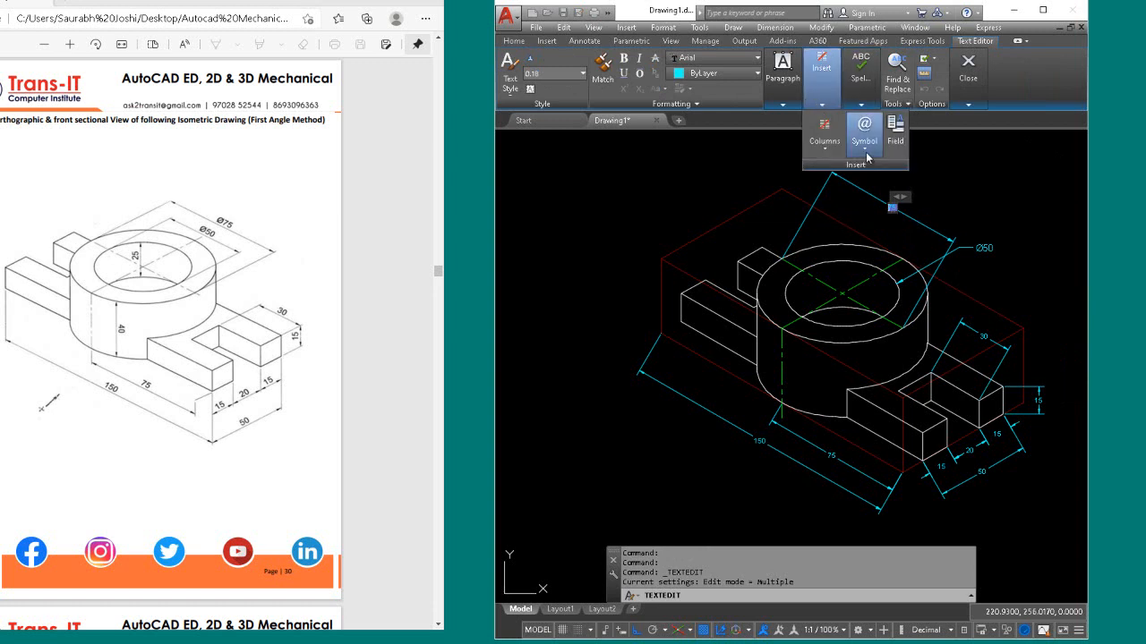
left_click(865, 152)
left_click(888, 199)
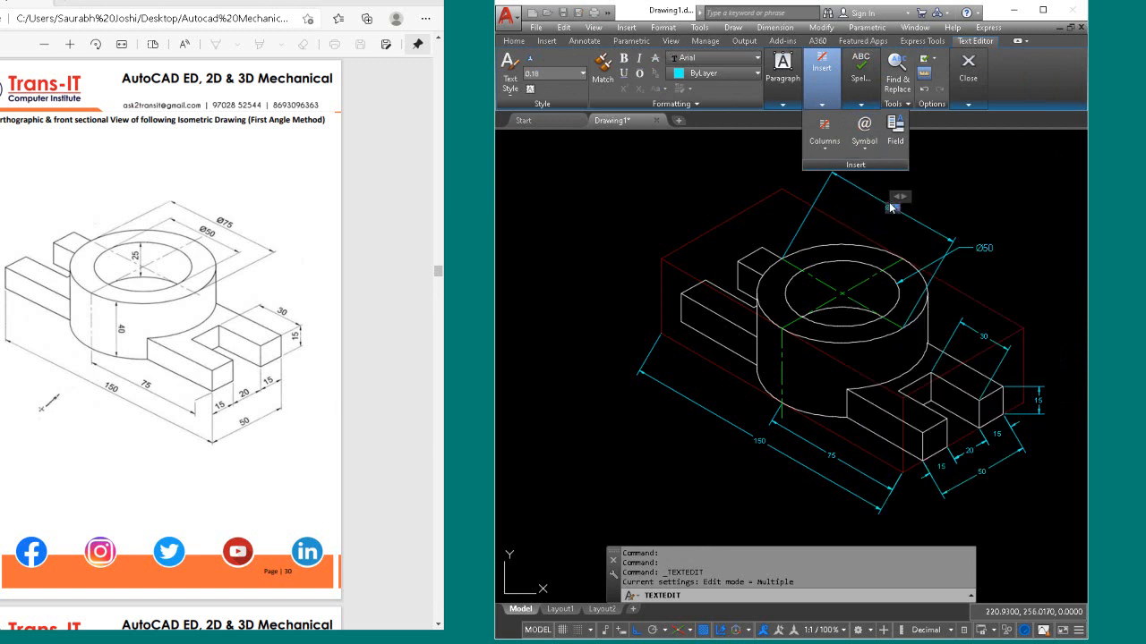
left_click(931, 225)
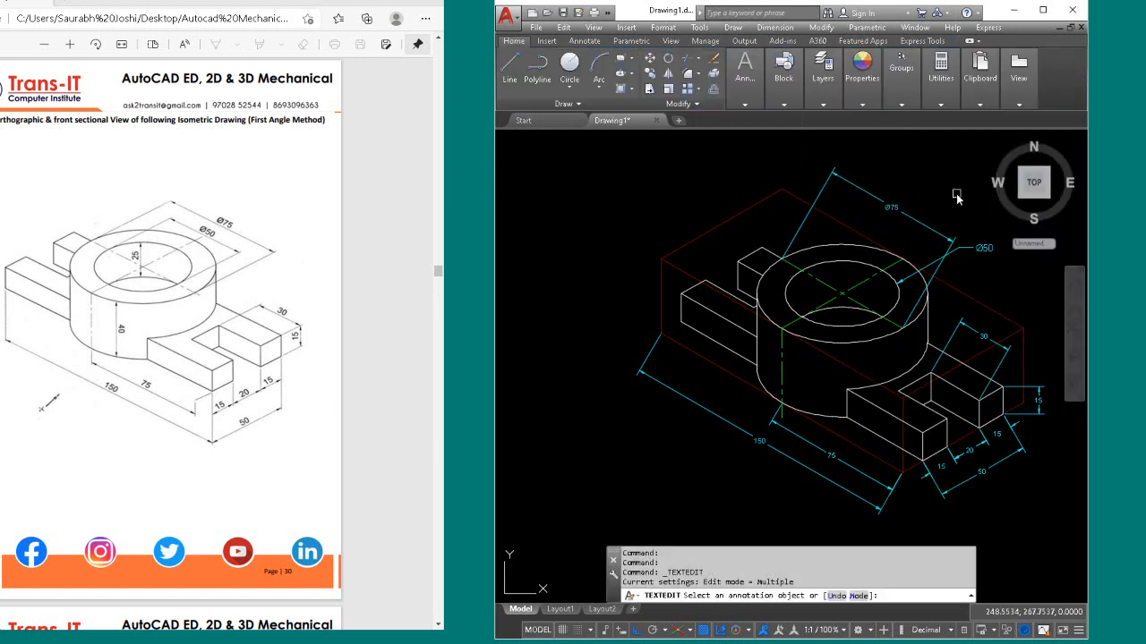
key("Return")
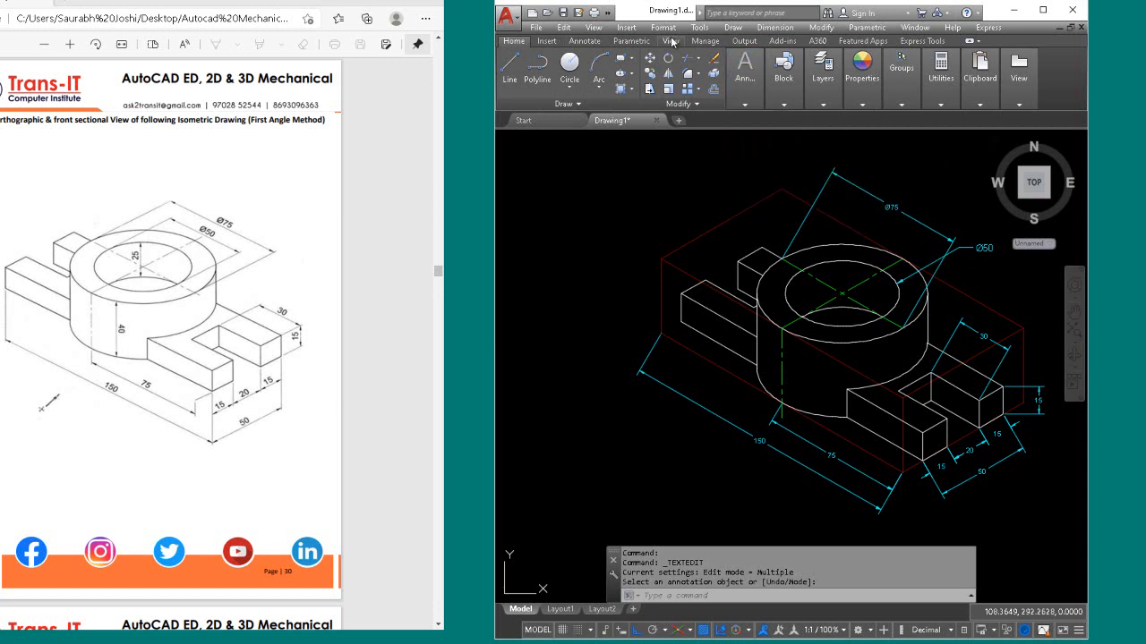
Step: Oblique the Ø75 dimension so its extension lines run parallel to the top face's centre line that rises toward the upper right
left_click(801, 29)
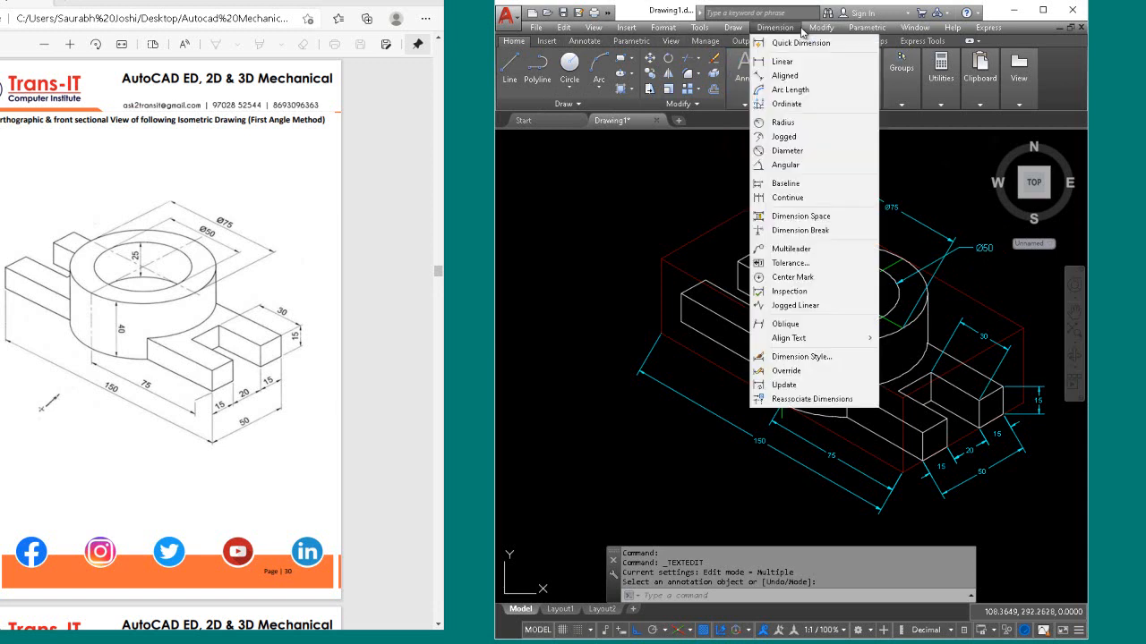
left_click(810, 324)
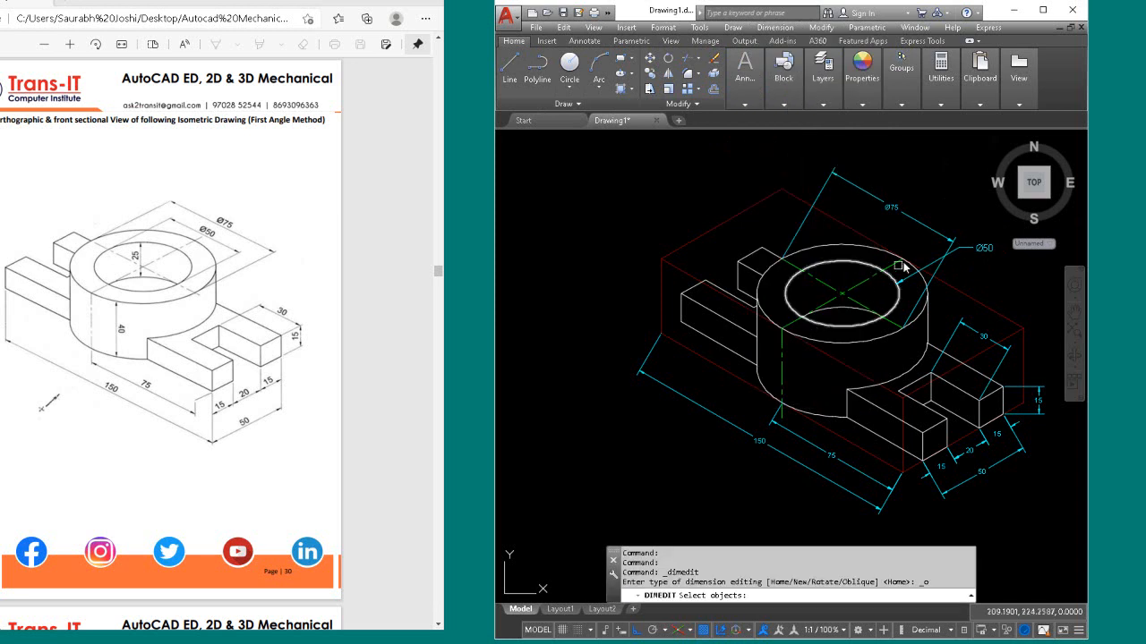
left_click(903, 209)
key("Return")
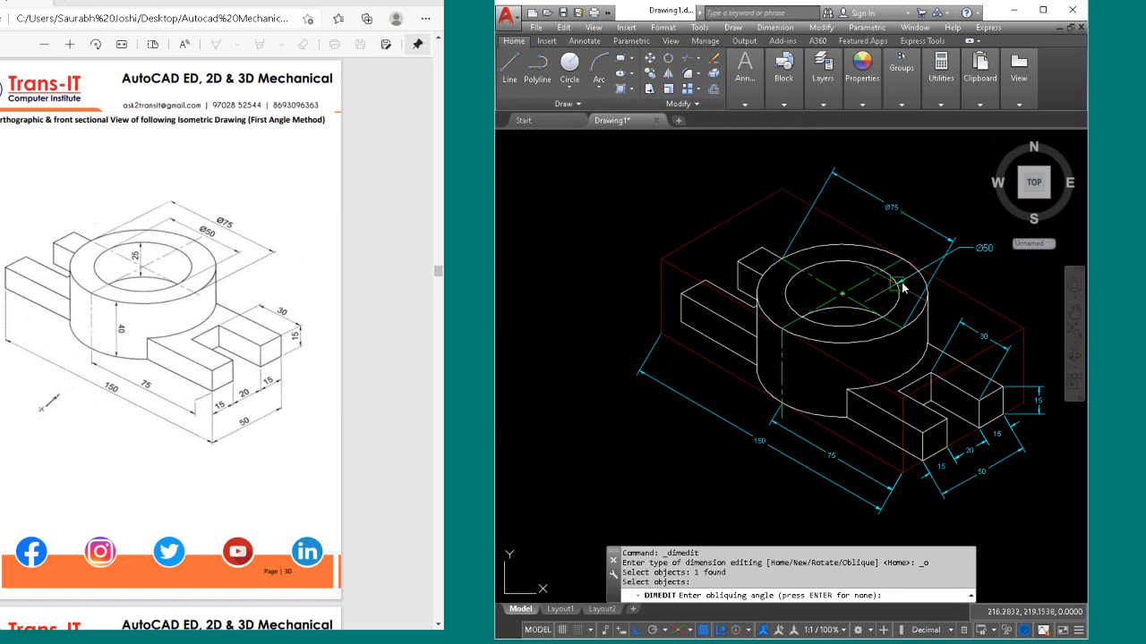
left_click(780, 332)
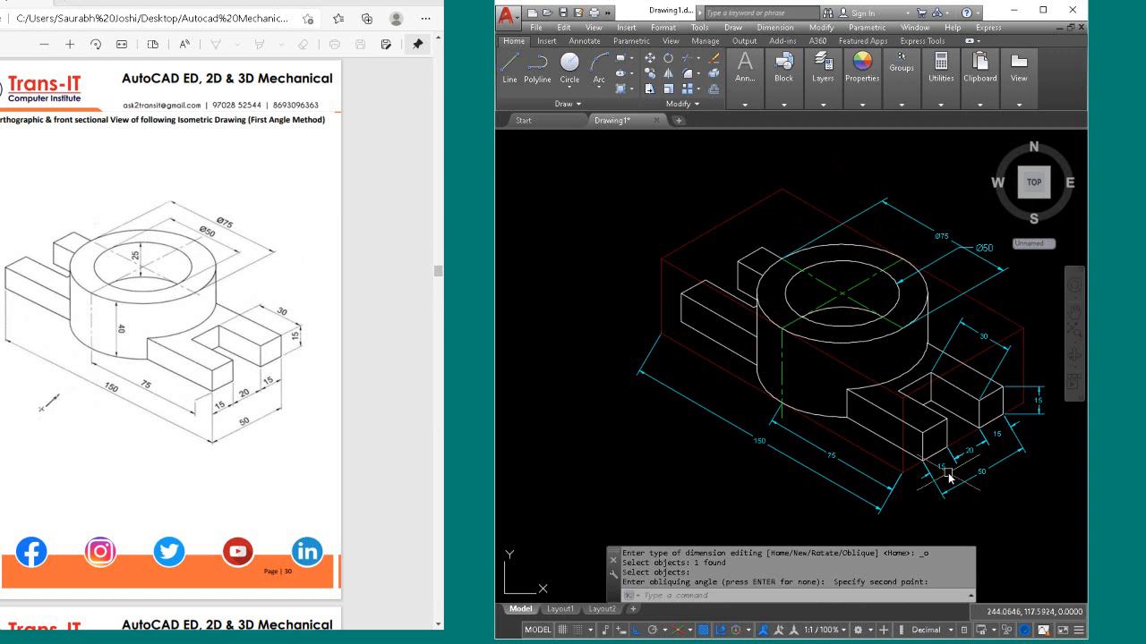
Step: Oblique the 15, 20, 15 and 50 width dimensions at the slotted end so their extension lines follow the arm's vertical edge
scroll(788, 375, "down", 2)
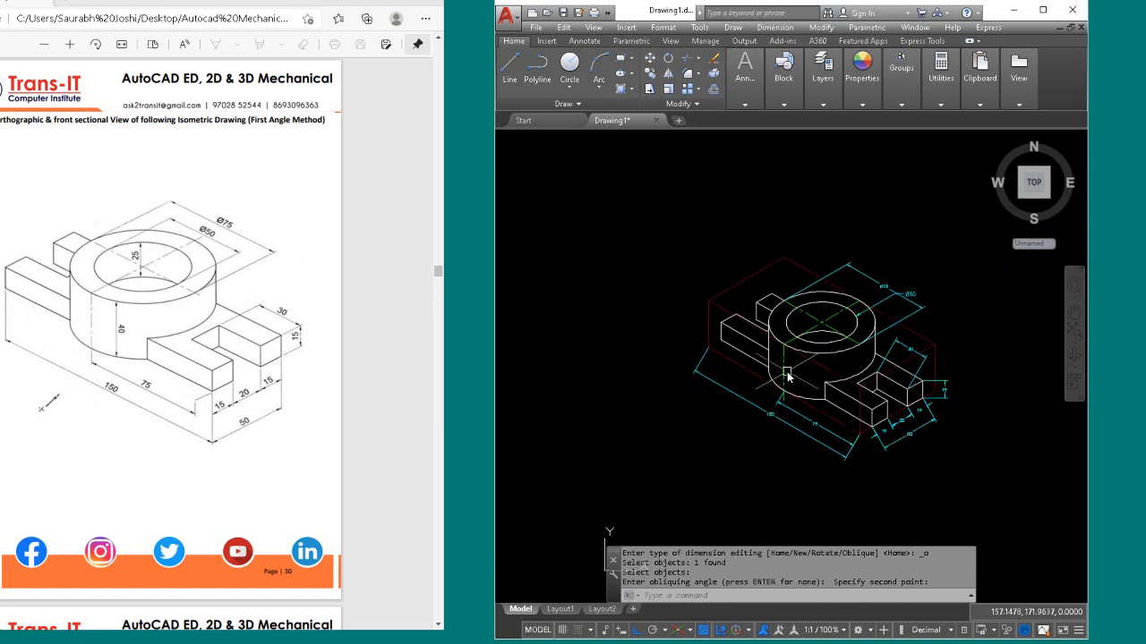
scroll(952, 407, "up", 2)
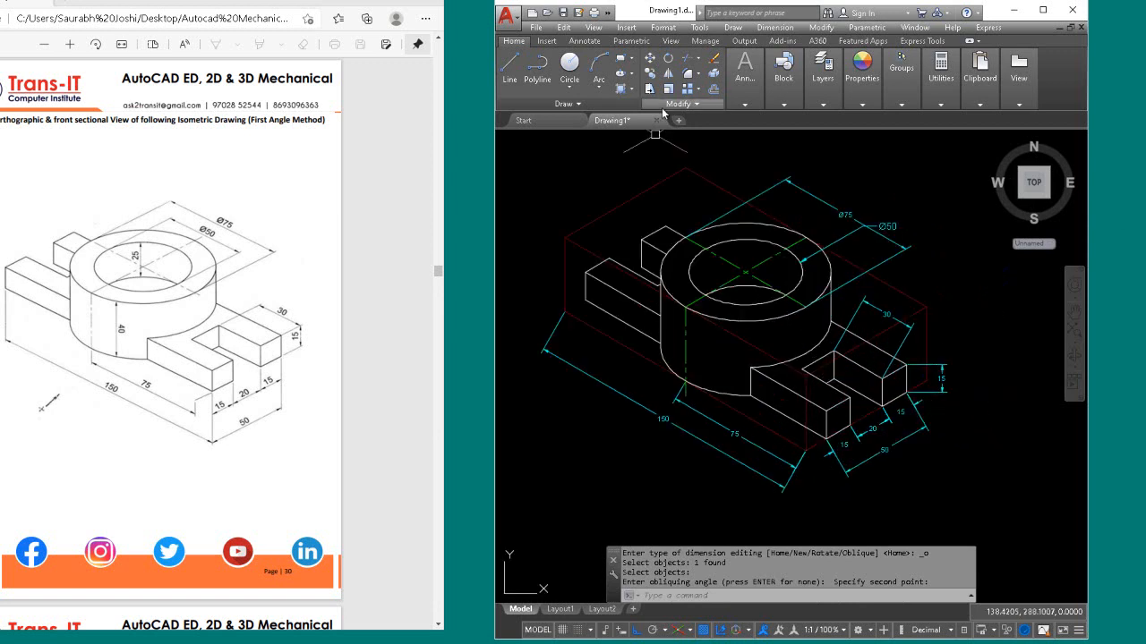
left_click(757, 34)
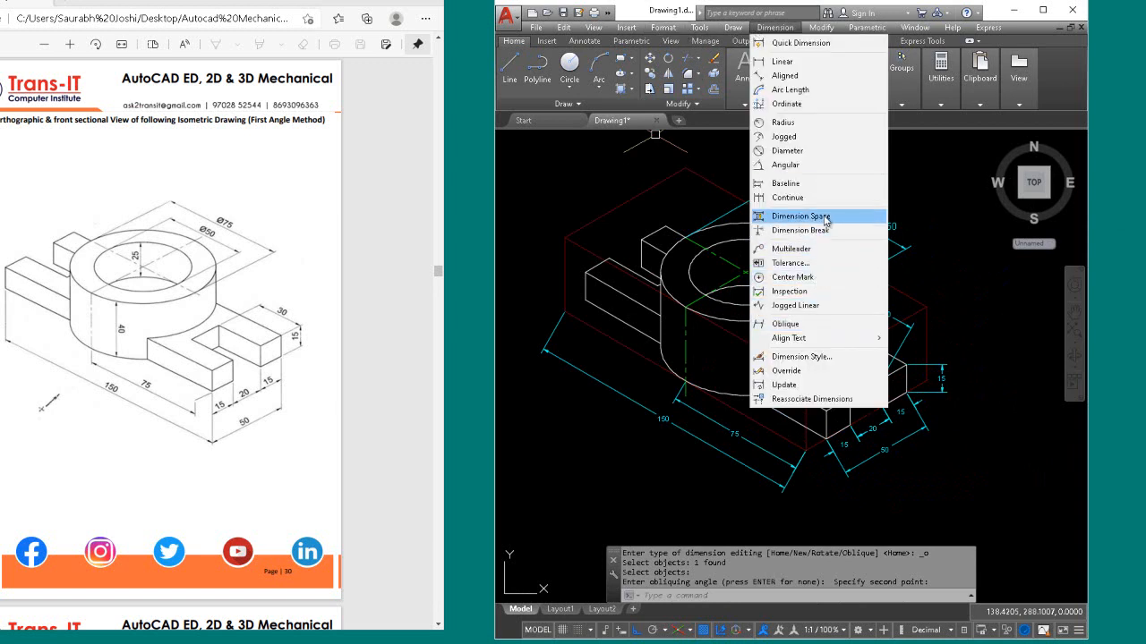
left_click(810, 325)
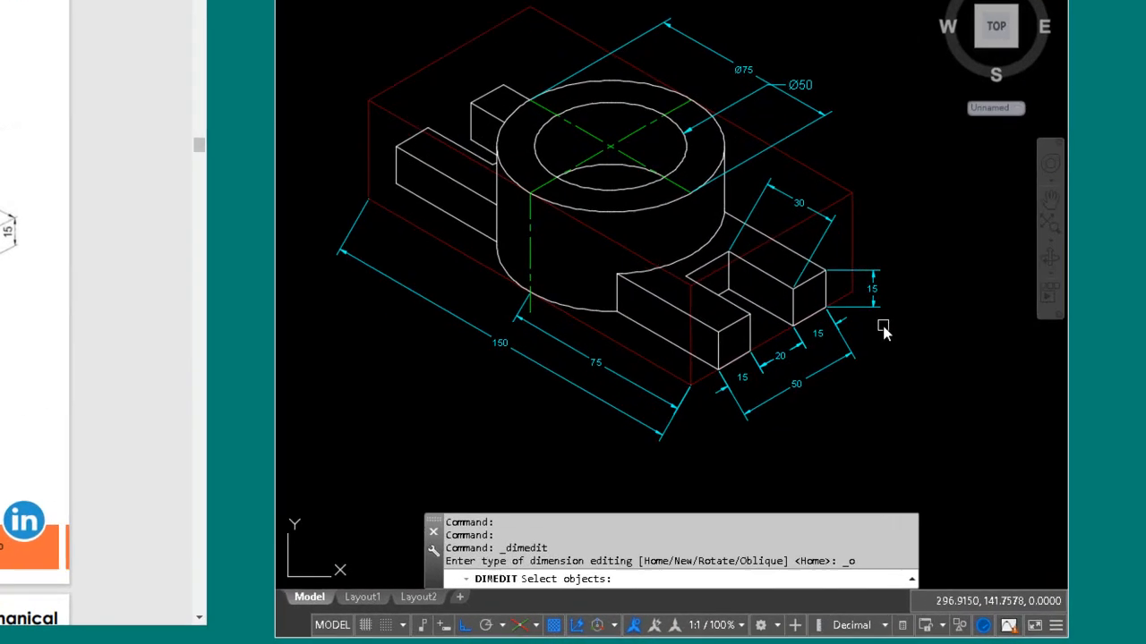
left_click_drag(949, 406, 909, 419)
left_click_drag(815, 330, 732, 384)
left_click(873, 309)
mouse_move(862, 332)
left_mouse_down()
mouse_move(749, 358)
mouse_move(705, 395)
mouse_move(701, 426)
left_mouse_up()
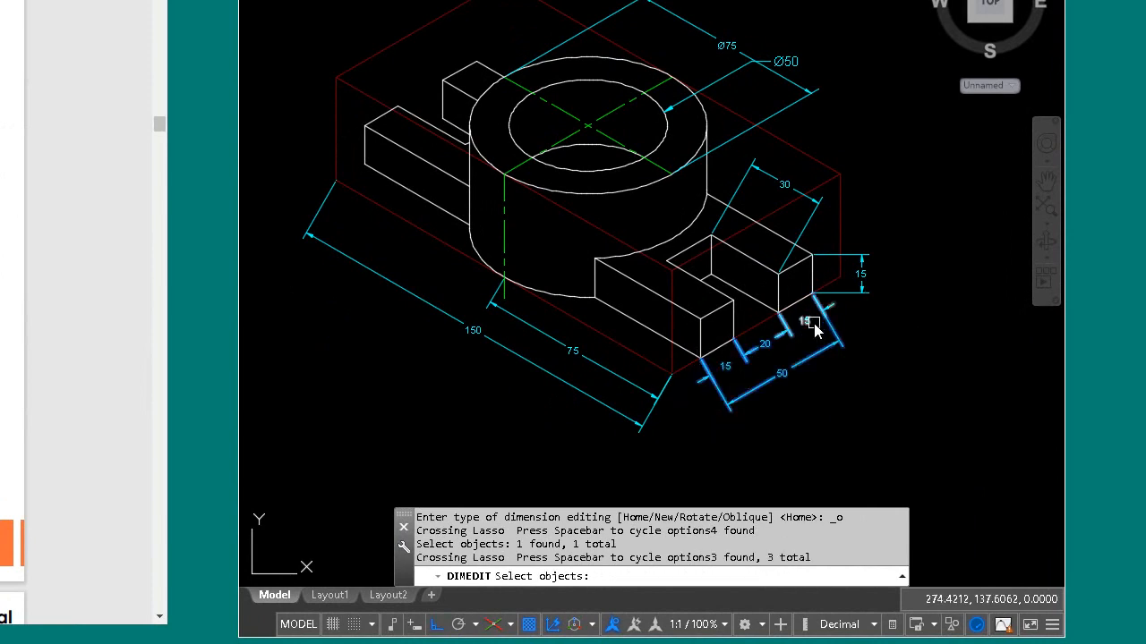
left_click(812, 324)
left_click(872, 308)
mouse_move(868, 324)
left_mouse_down()
mouse_move(752, 347)
mouse_move(708, 389)
mouse_move(759, 445)
mouse_move(757, 435)
left_mouse_up()
key("Return")
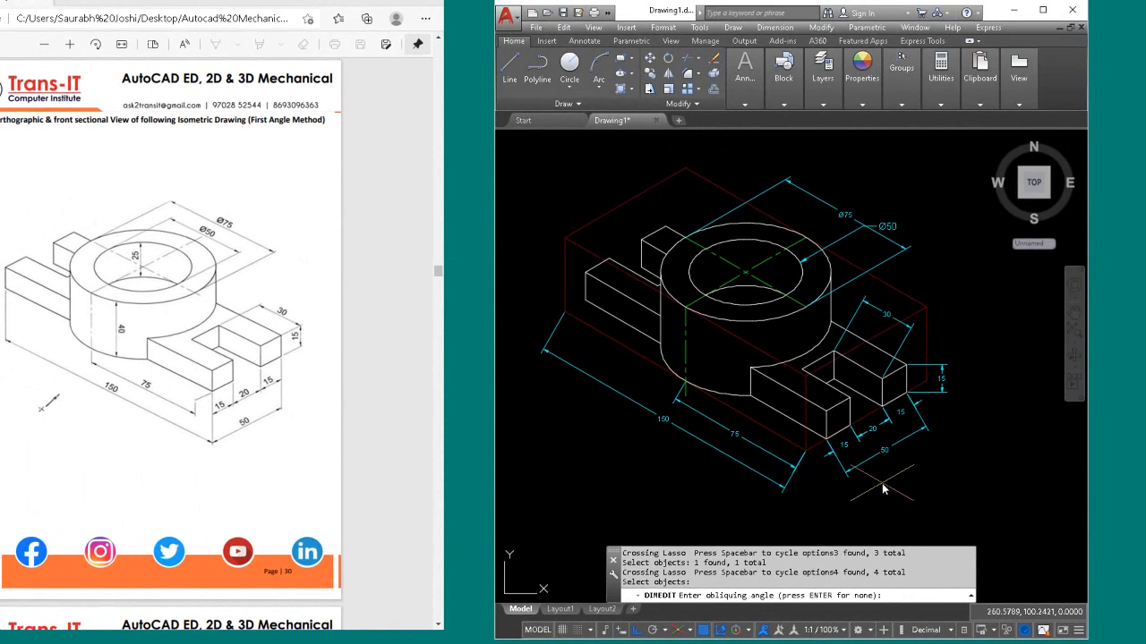
left_click(847, 400)
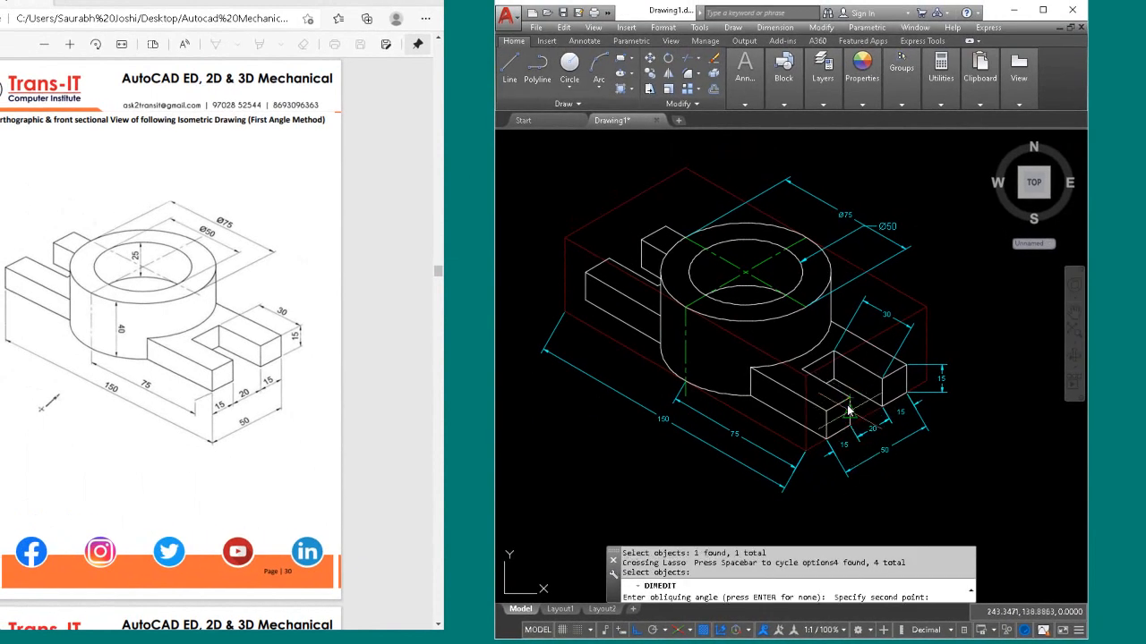
left_click(848, 420)
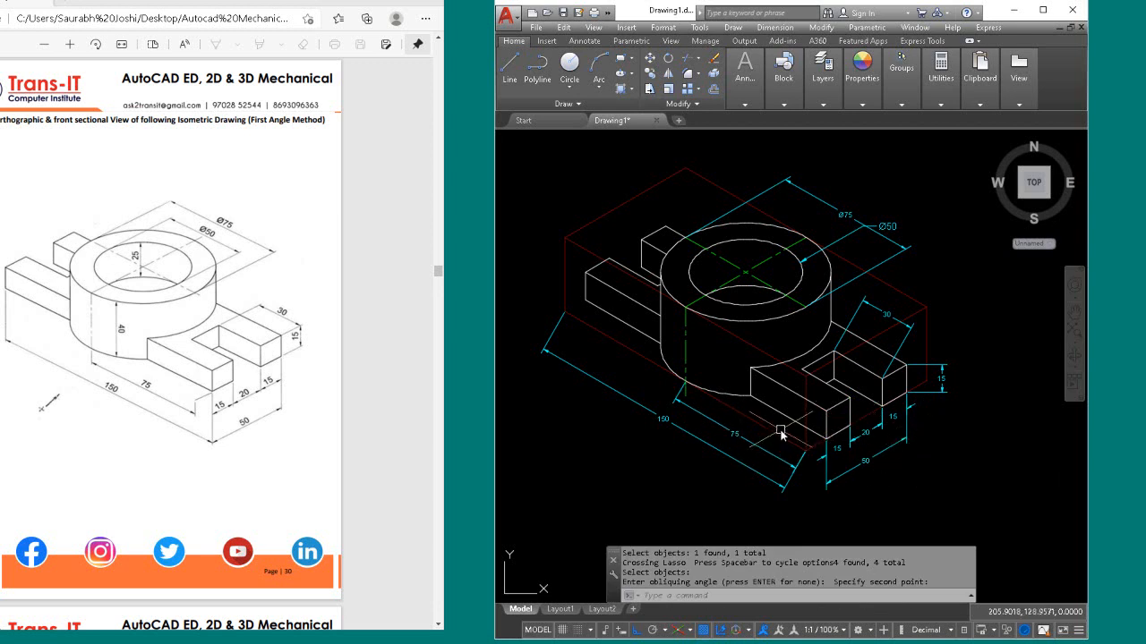
Step: Oblique the 150 and 75 length dimensions so their extension lines follow the bounding box's front vertical edge
key("Return")
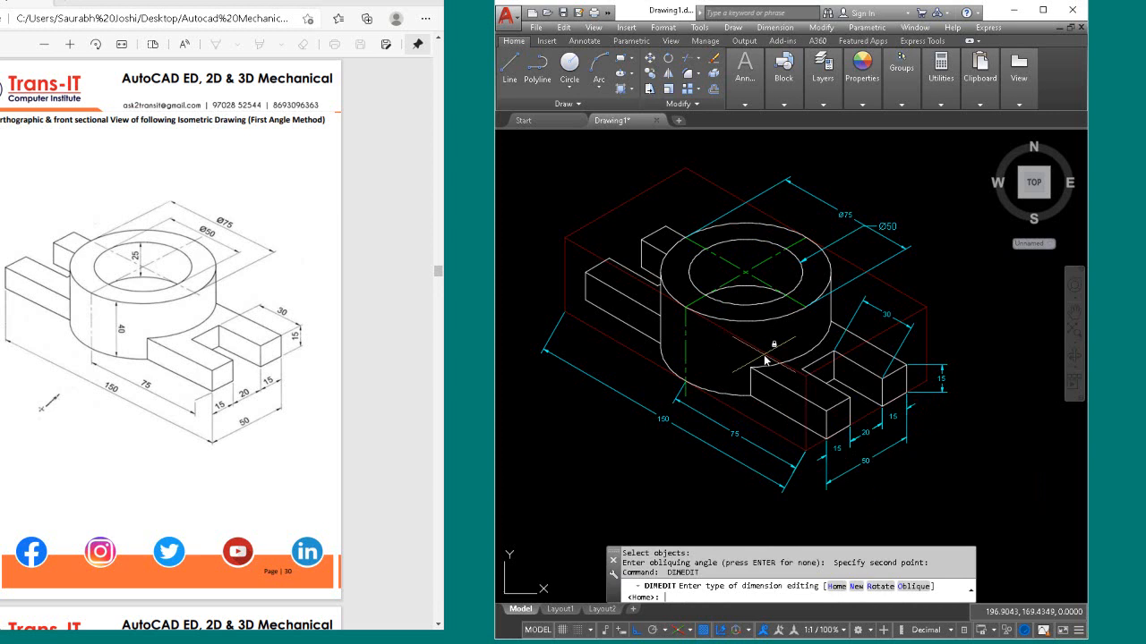
left_click(913, 586)
left_click(787, 506)
left_click(761, 448)
key("Return")
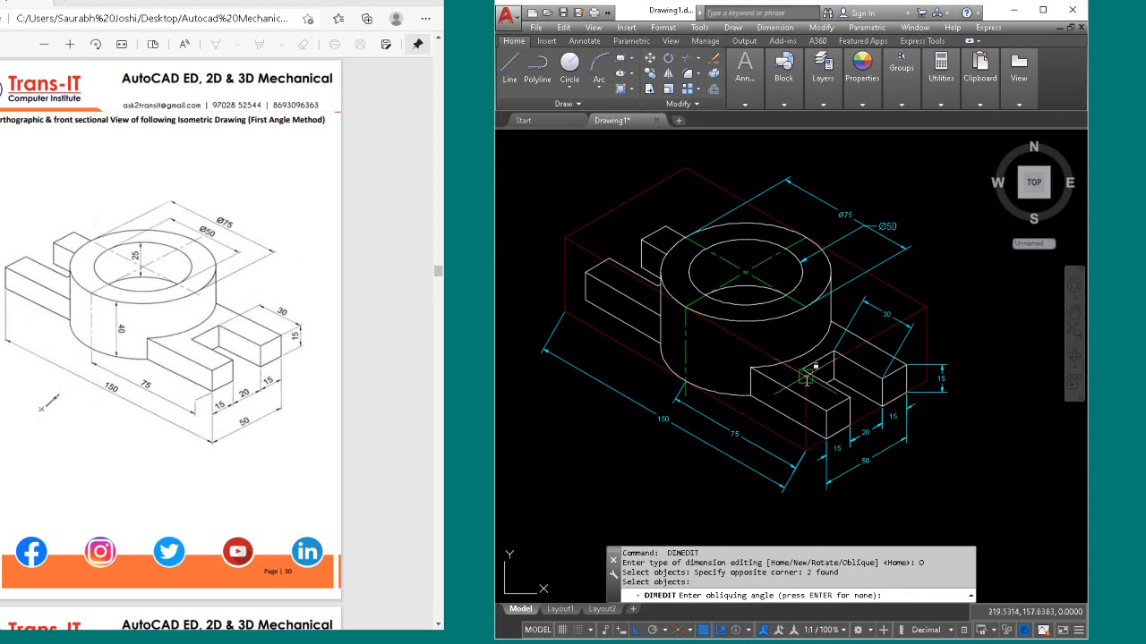
left_click(806, 377)
left_click(805, 450)
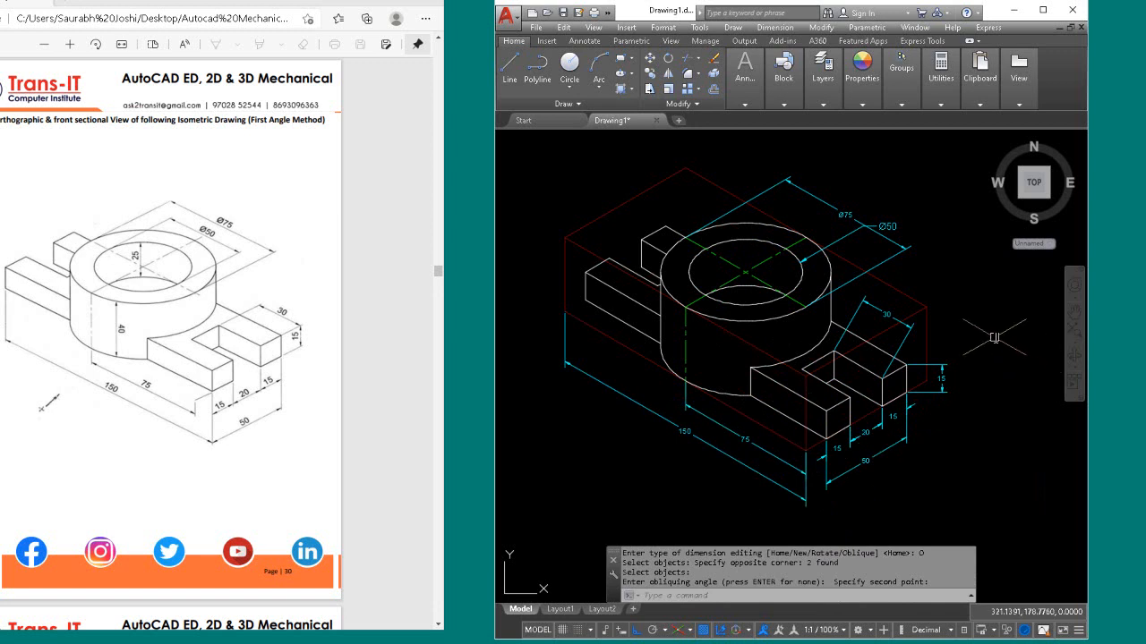
Step: Oblique the slot's 30 length and the arm's 15 height dimensions parallel to the rear arm's short top edge
key("Return")
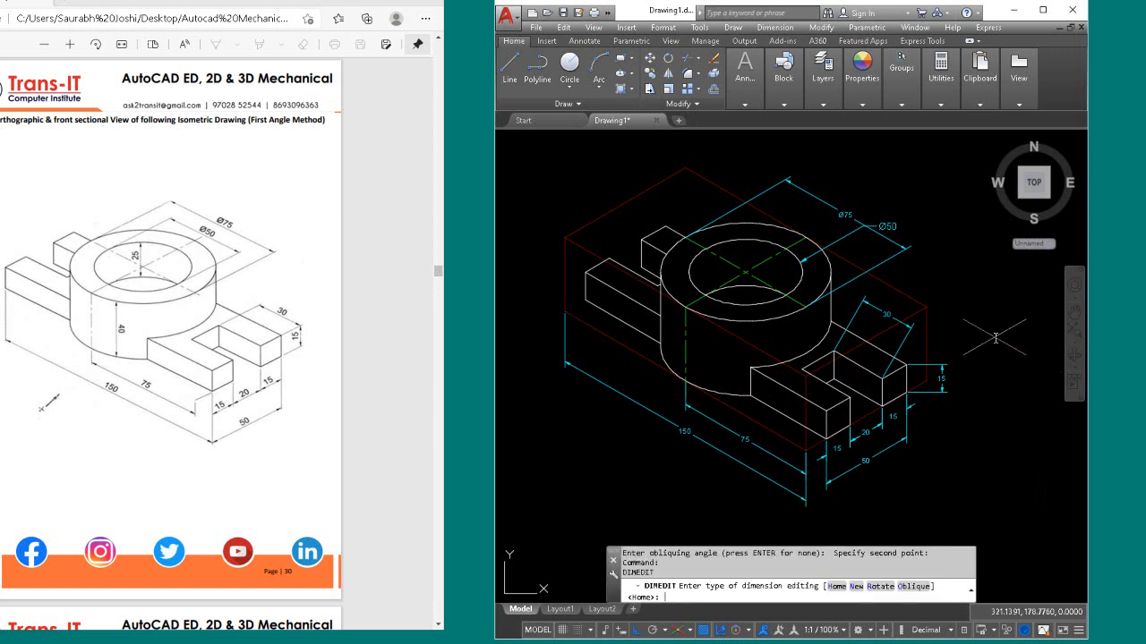
left_click(920, 587)
mouse_move(967, 391)
left_mouse_down()
mouse_move(918, 327)
mouse_move(846, 295)
mouse_move(859, 304)
left_mouse_up()
key("Return")
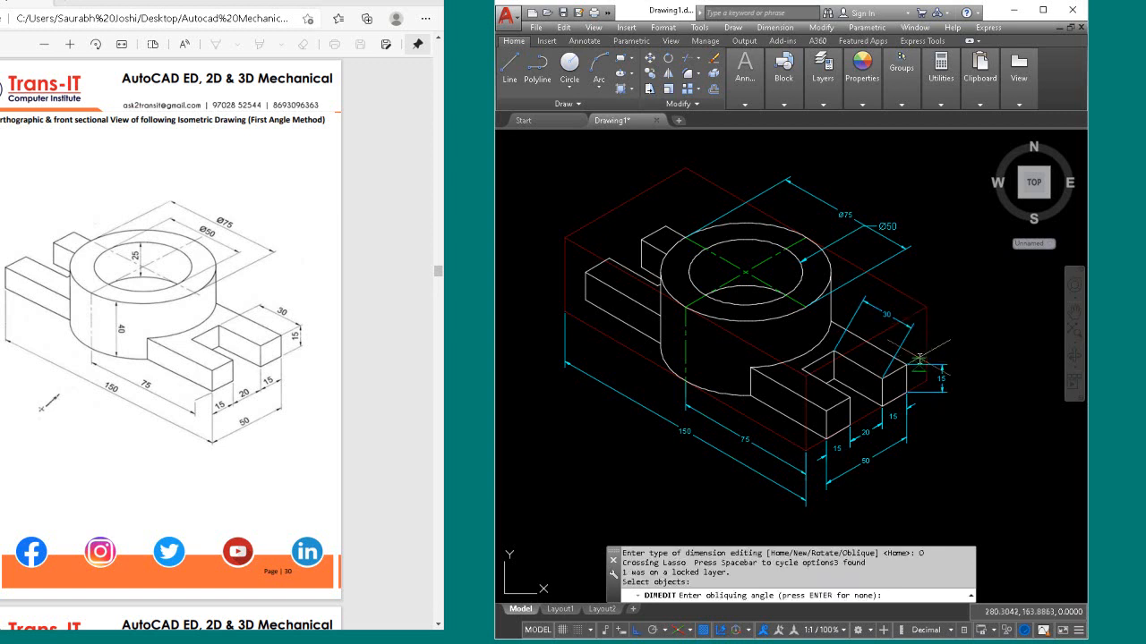
left_click(882, 381)
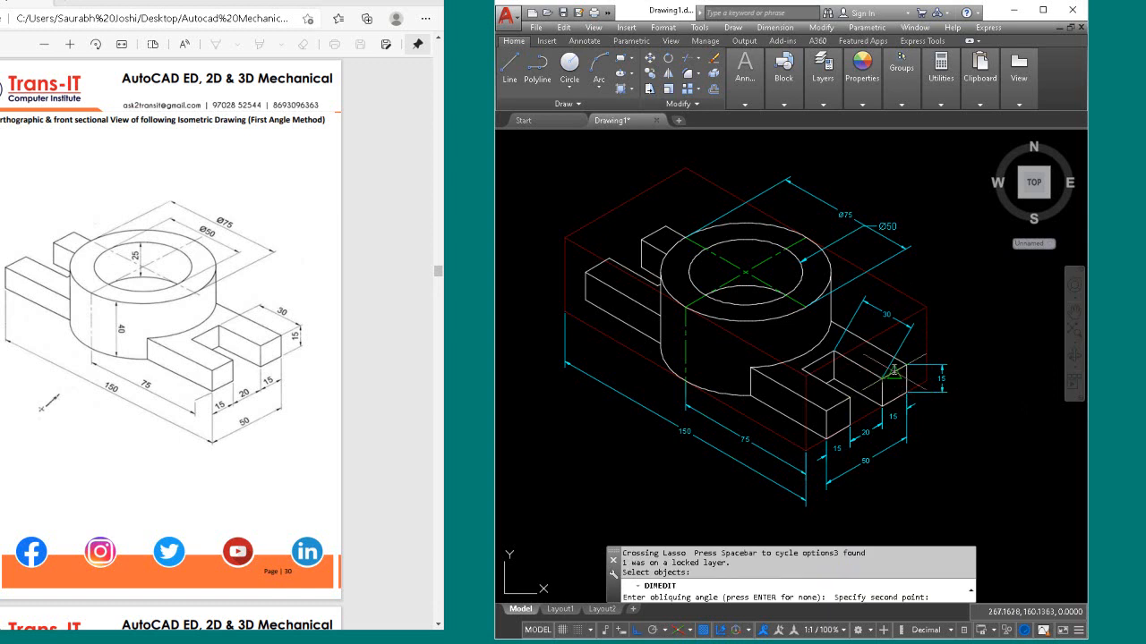
left_click(906, 364)
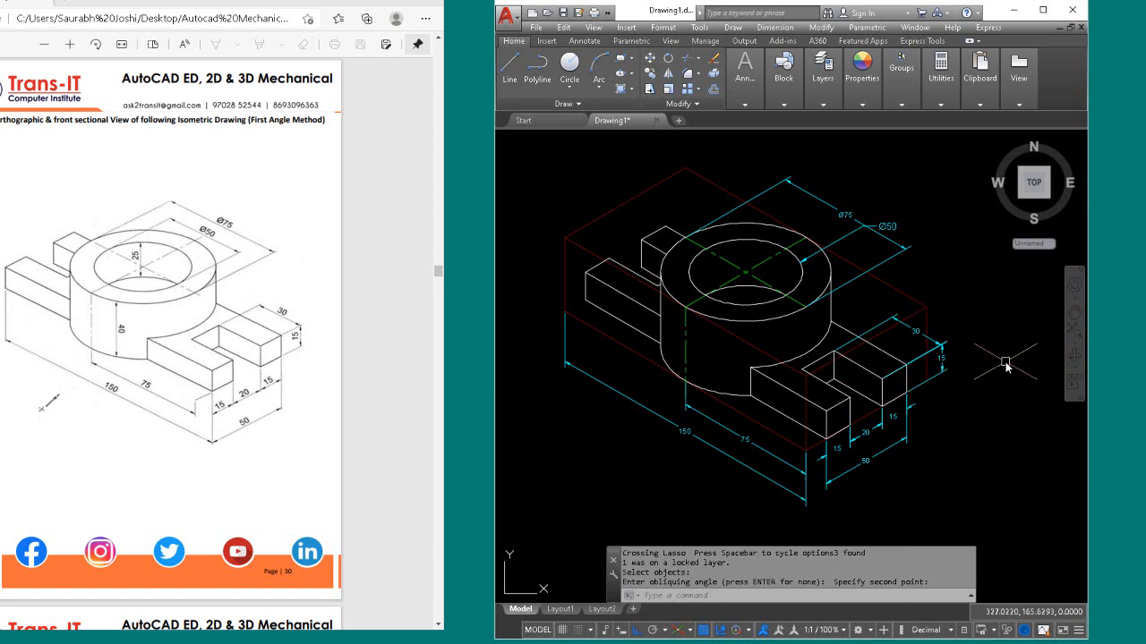
Step: Stretch the Ø50 leader's text closer to the cylinder, inside the Ø75 dimension line
left_click(884, 225)
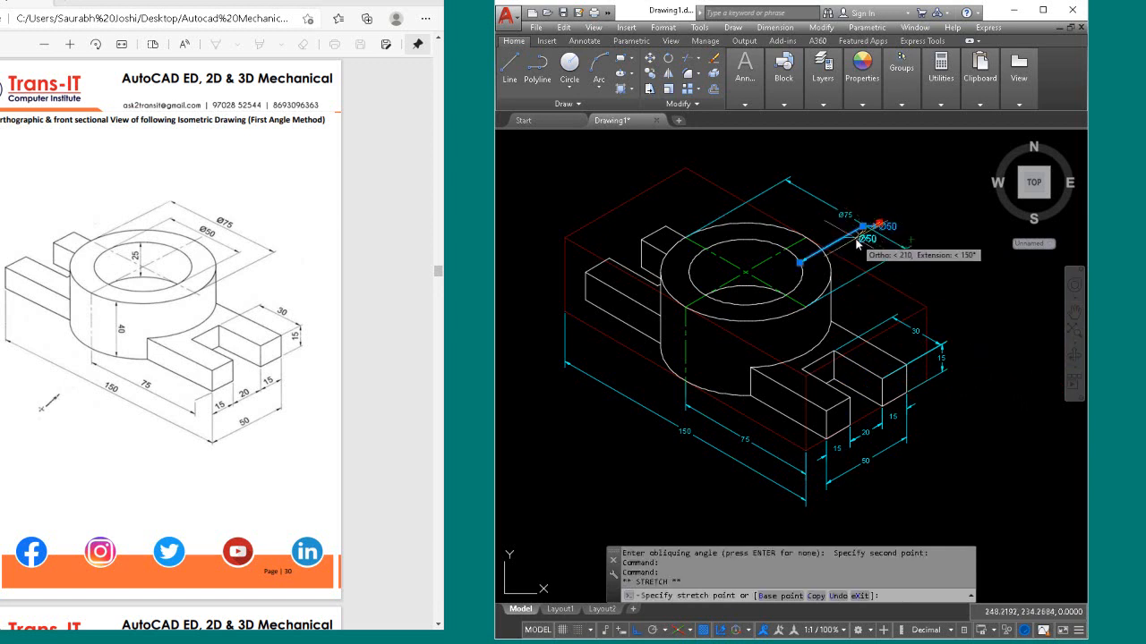
left_click(877, 225)
key("Escape")
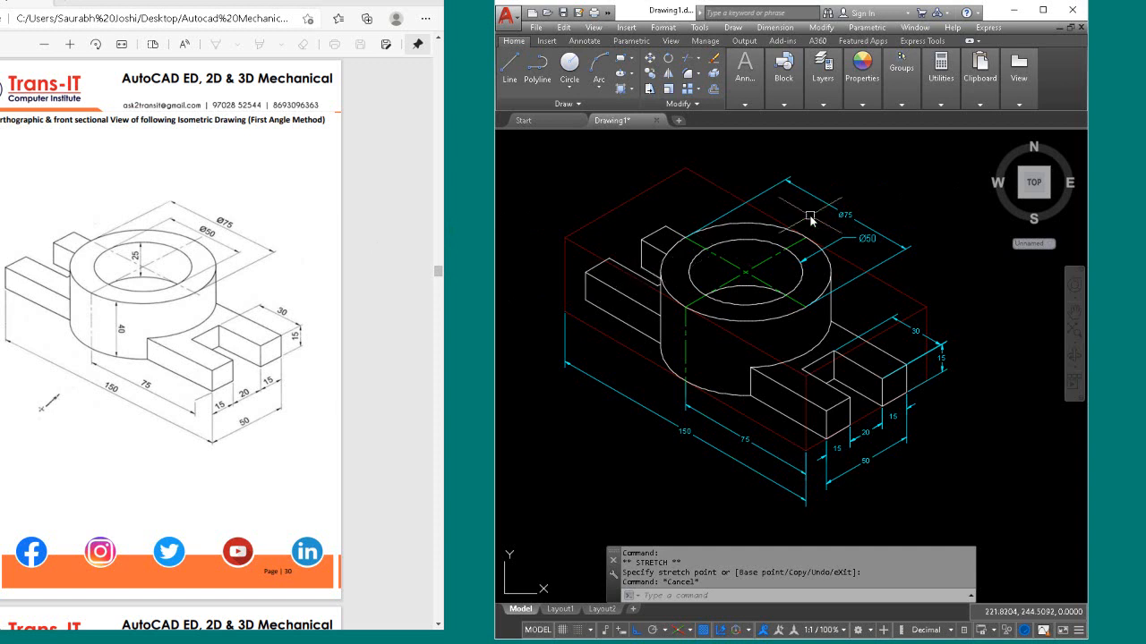
Step: Turn off the current dimension layer to hide all dimensions and the leader
scroll(810, 219, "down", 3)
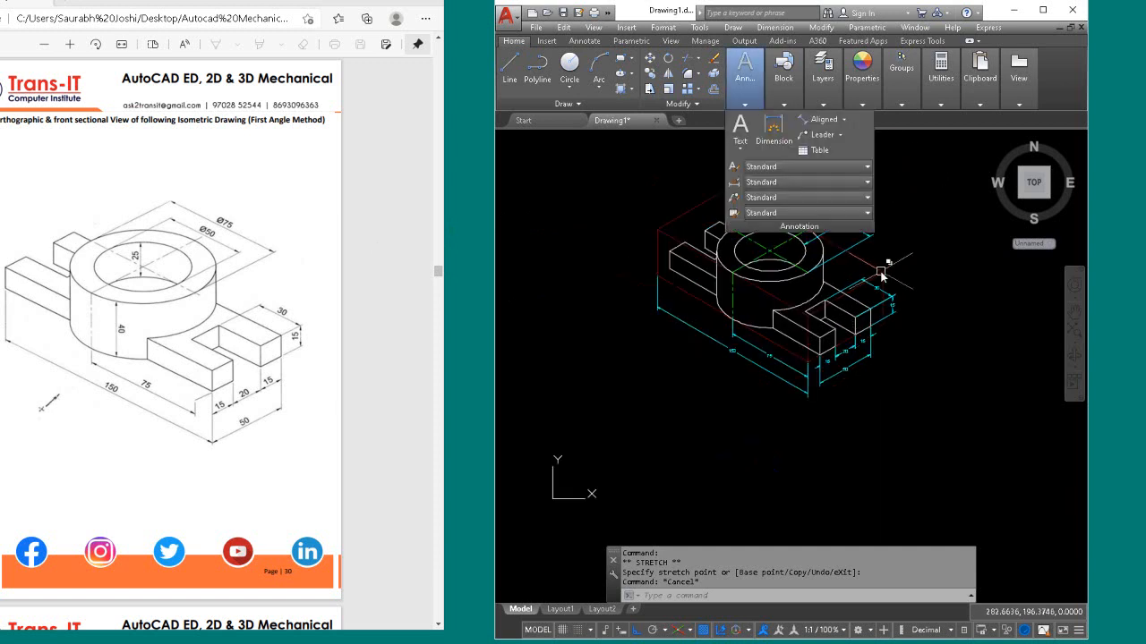
mouse_move(776, 104)
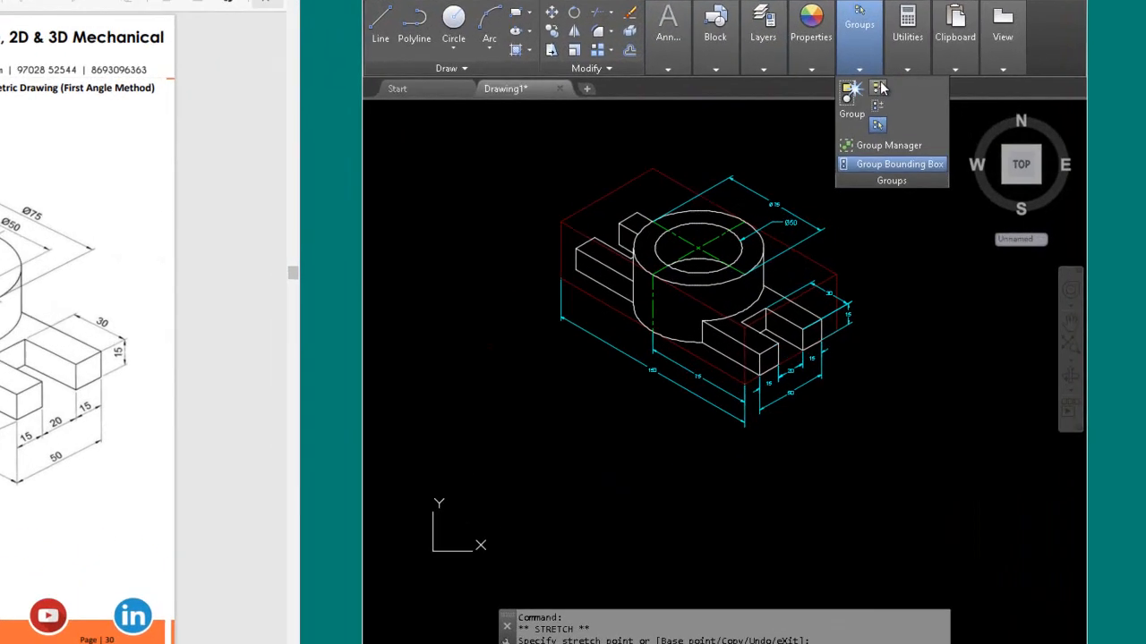
mouse_move(826, 90)
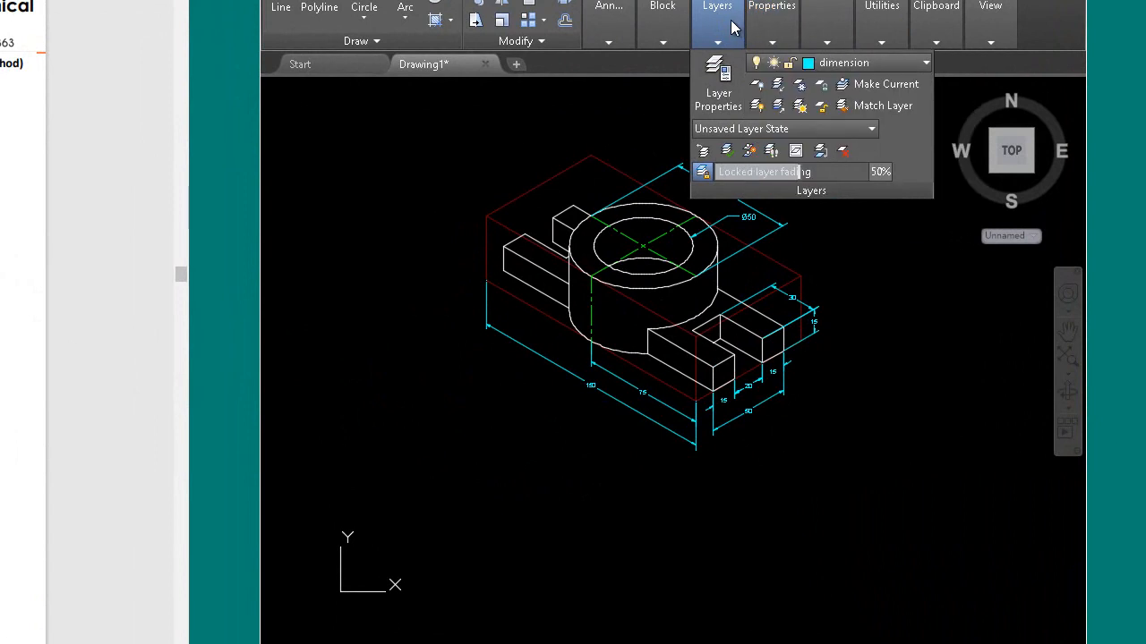
left_click(843, 62)
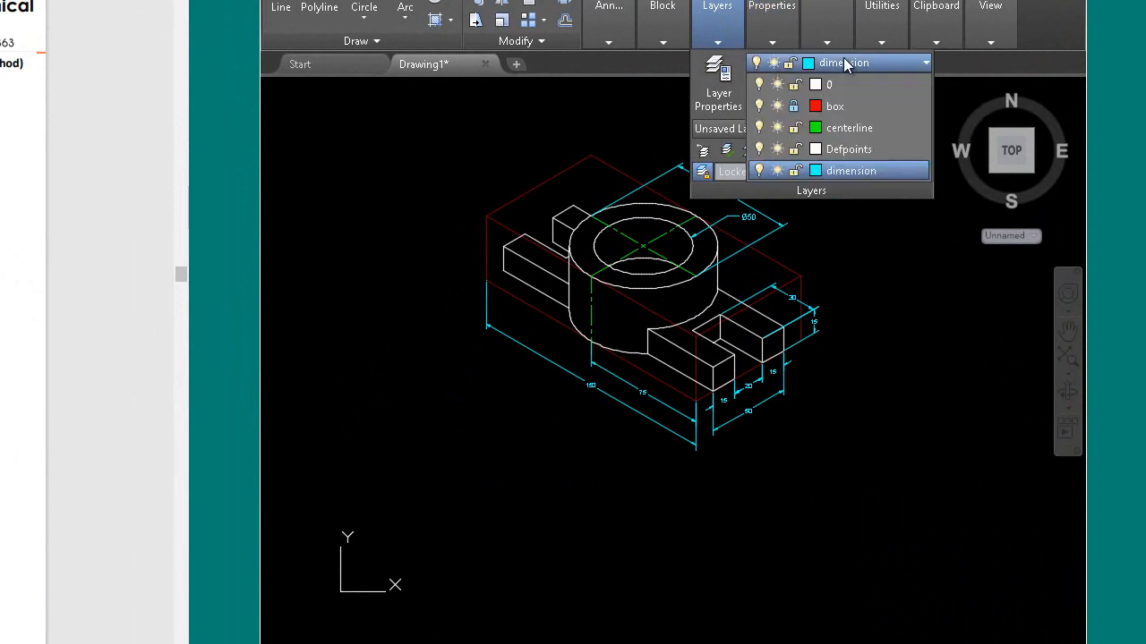
left_click(759, 170)
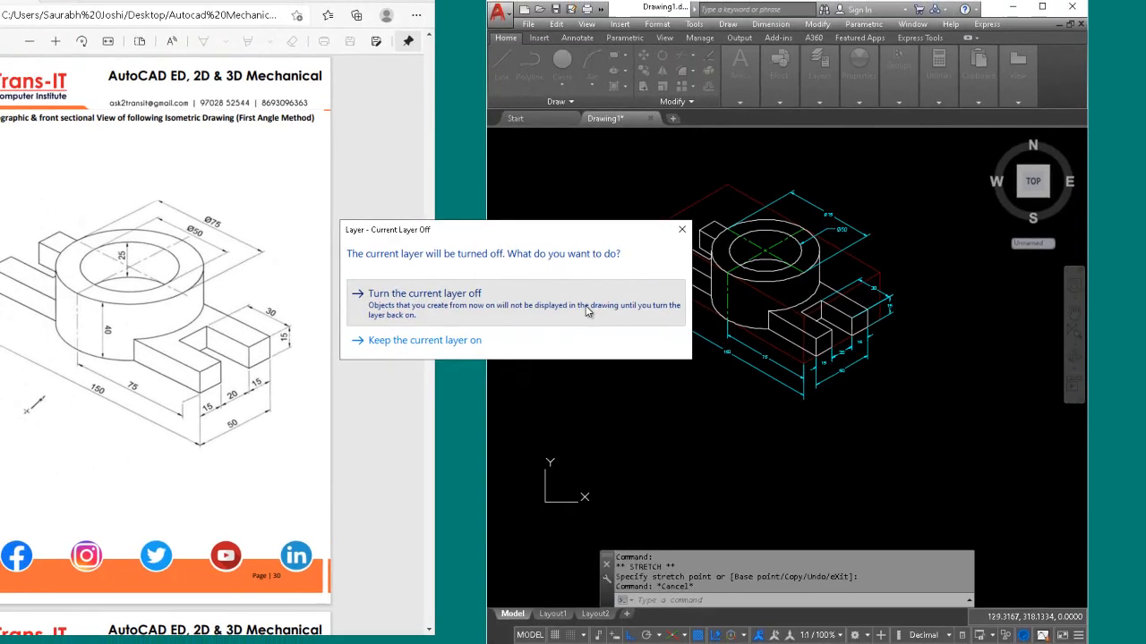
left_click(483, 309)
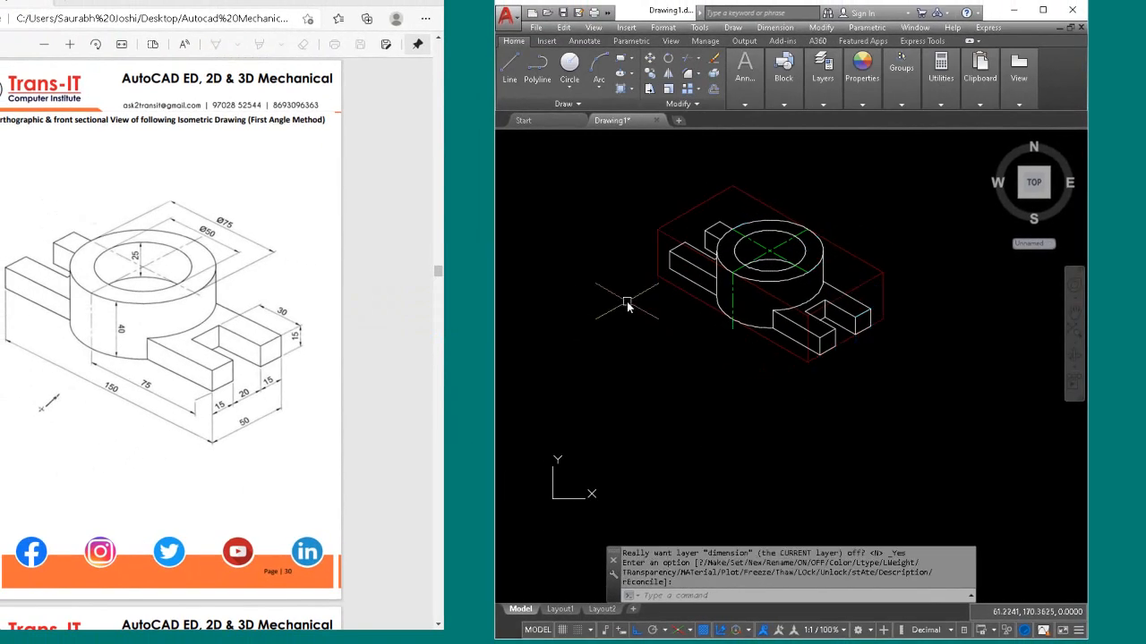
Step: Copy the whole part without its bounding box 300 units away along the 30° isometric direction
left_click(931, 167)
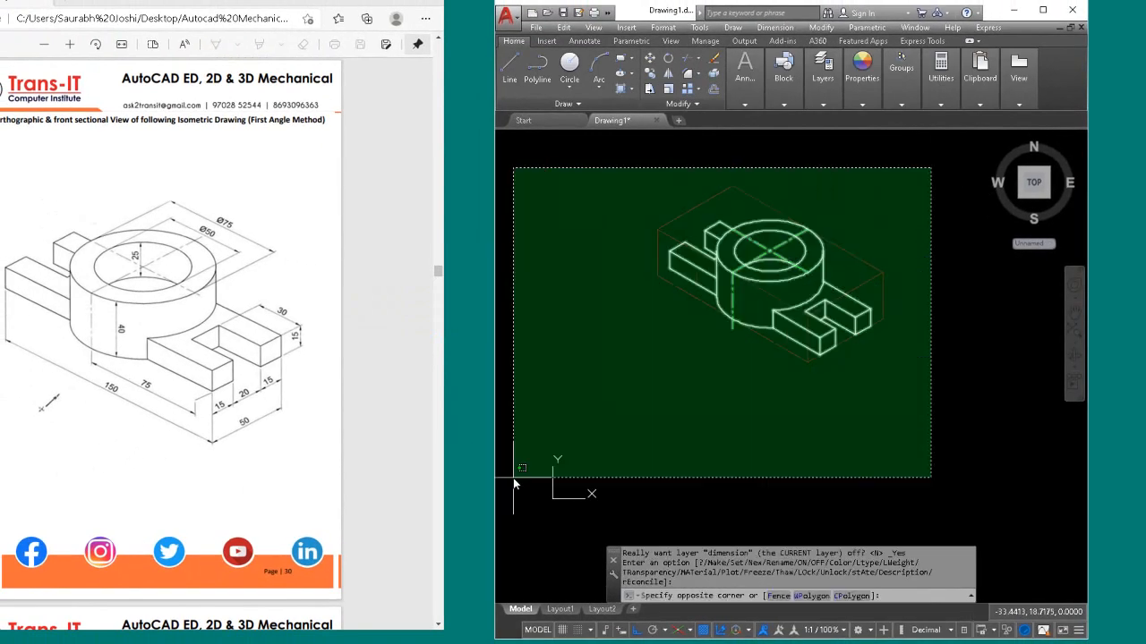
left_click(597, 398)
type("co")
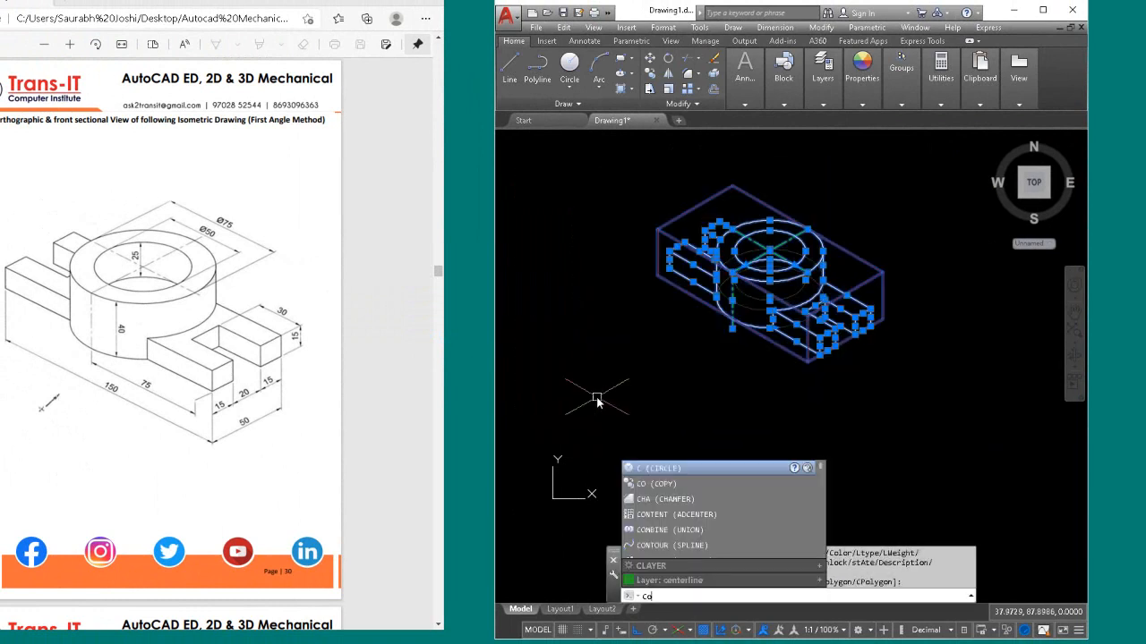
key("Return")
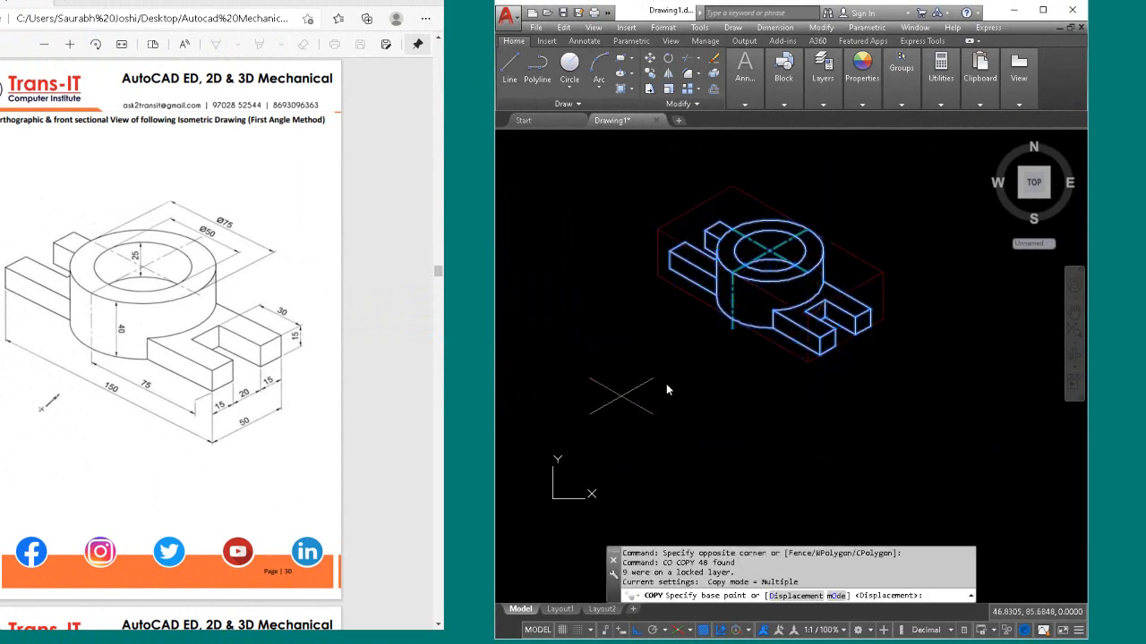
left_click(805, 230)
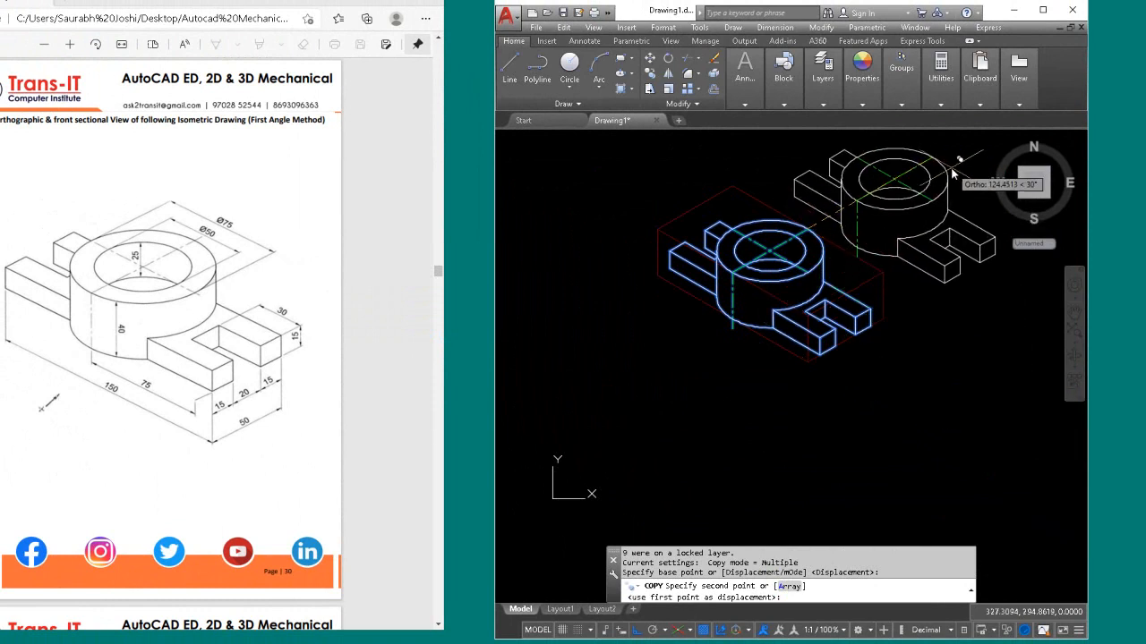
key("Return")
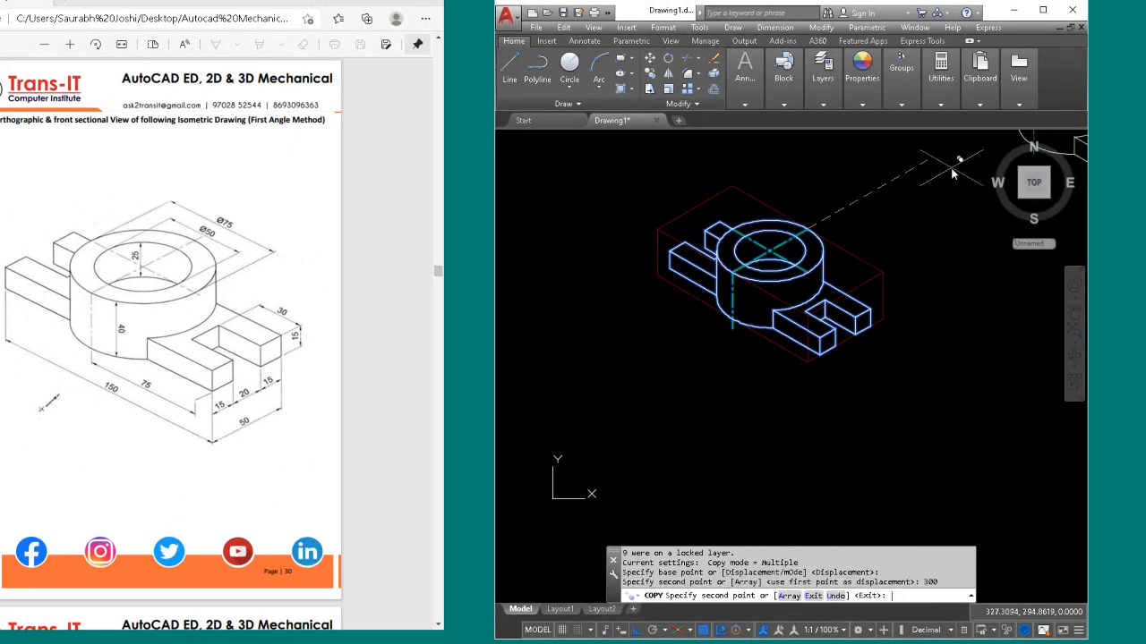
key("Return")
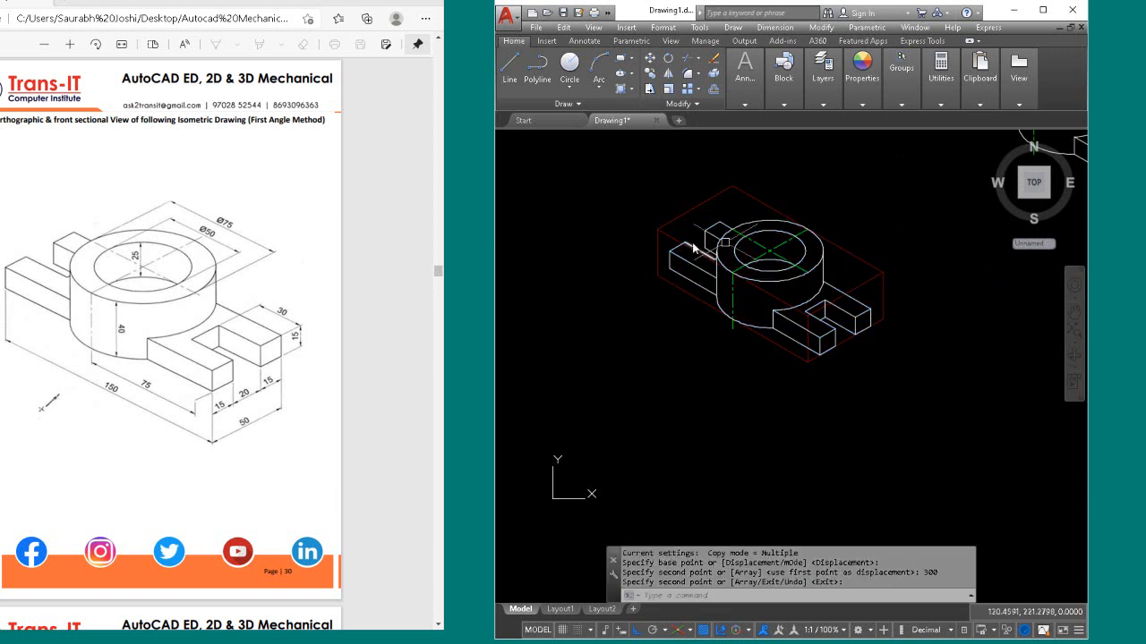
Step: Zoom in on the copied part to examine its ring and slotted arms
left_click(1034, 184)
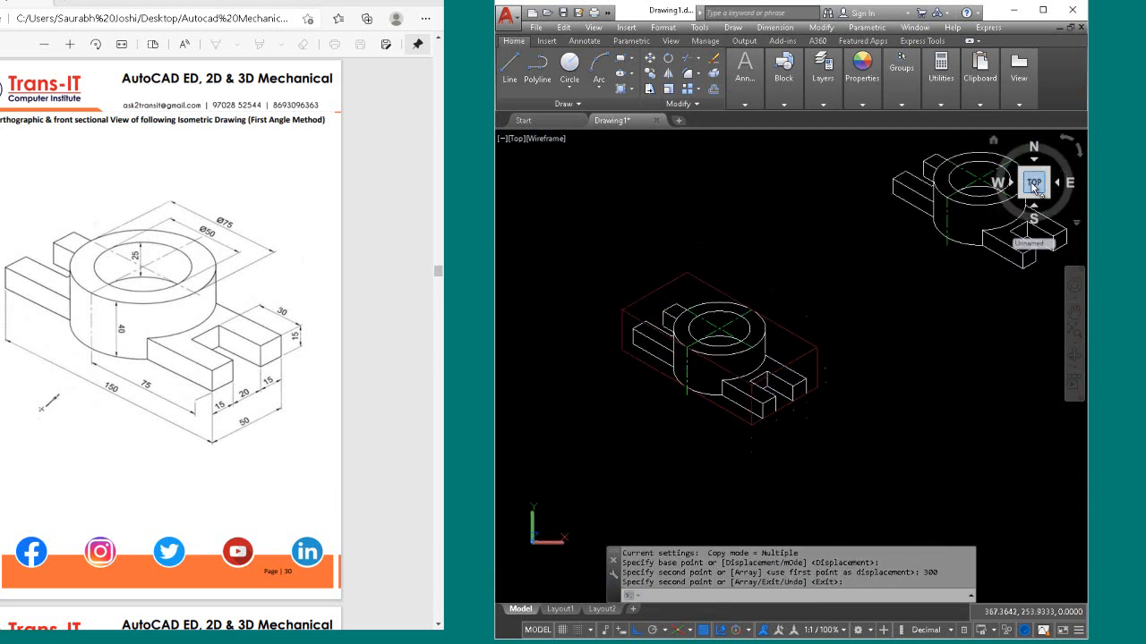
left_click(968, 205)
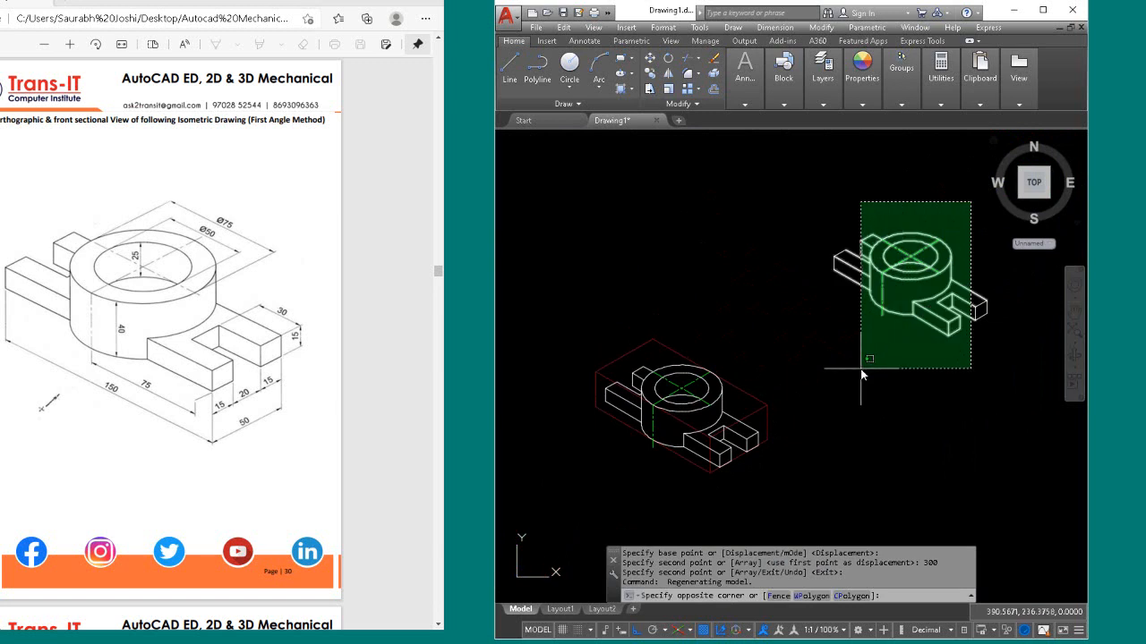
left_click(942, 260)
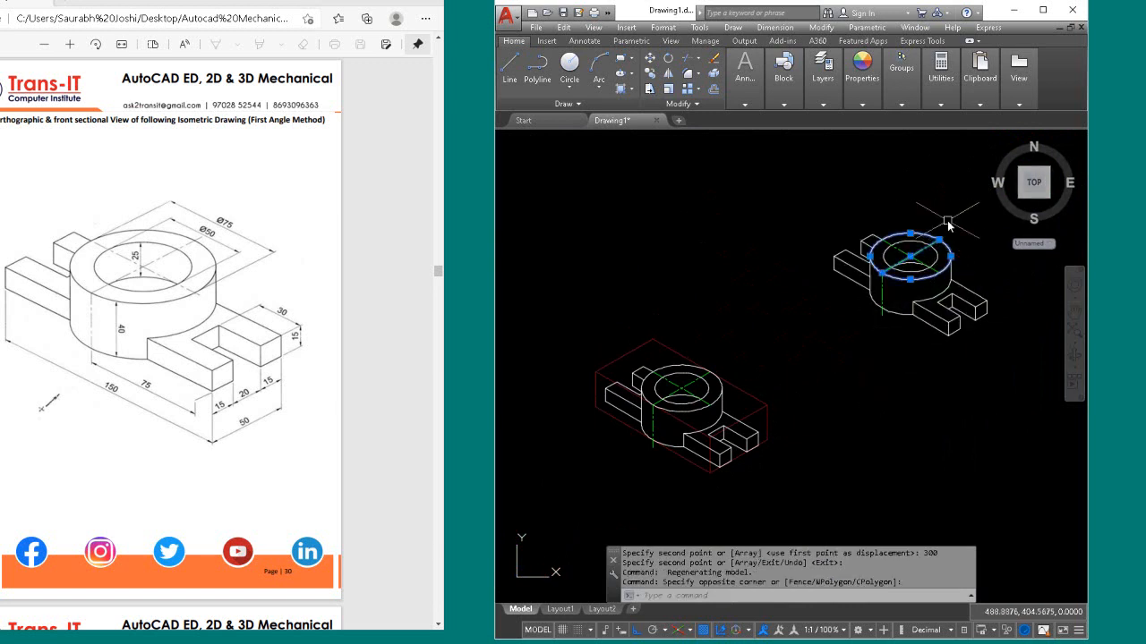
key("Escape")
type("z")
key("Return")
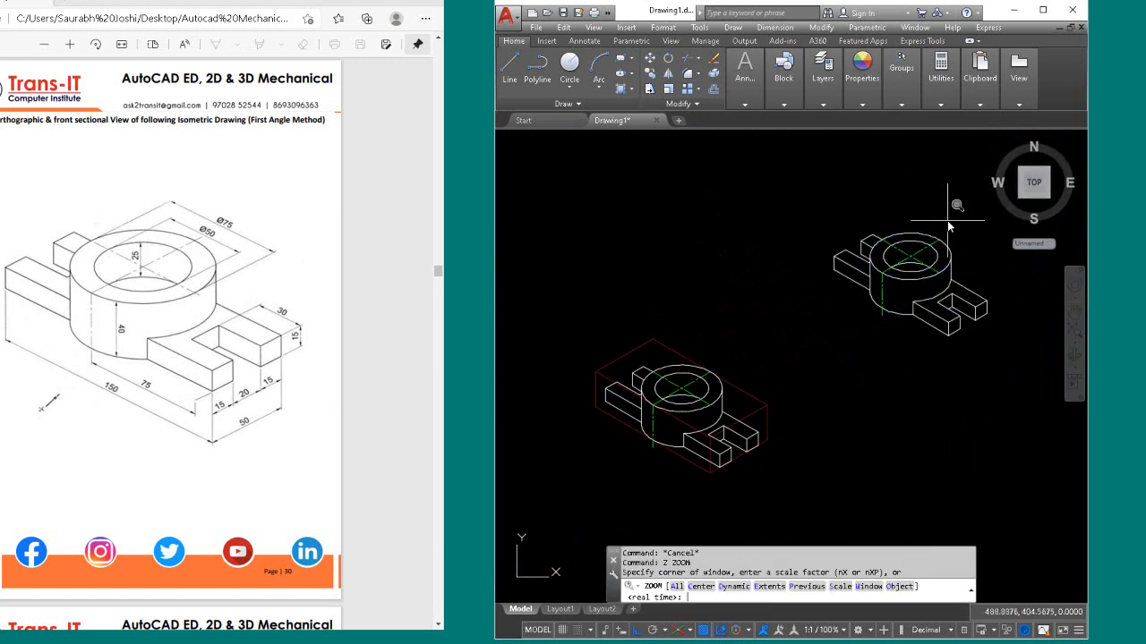
left_click(793, 196)
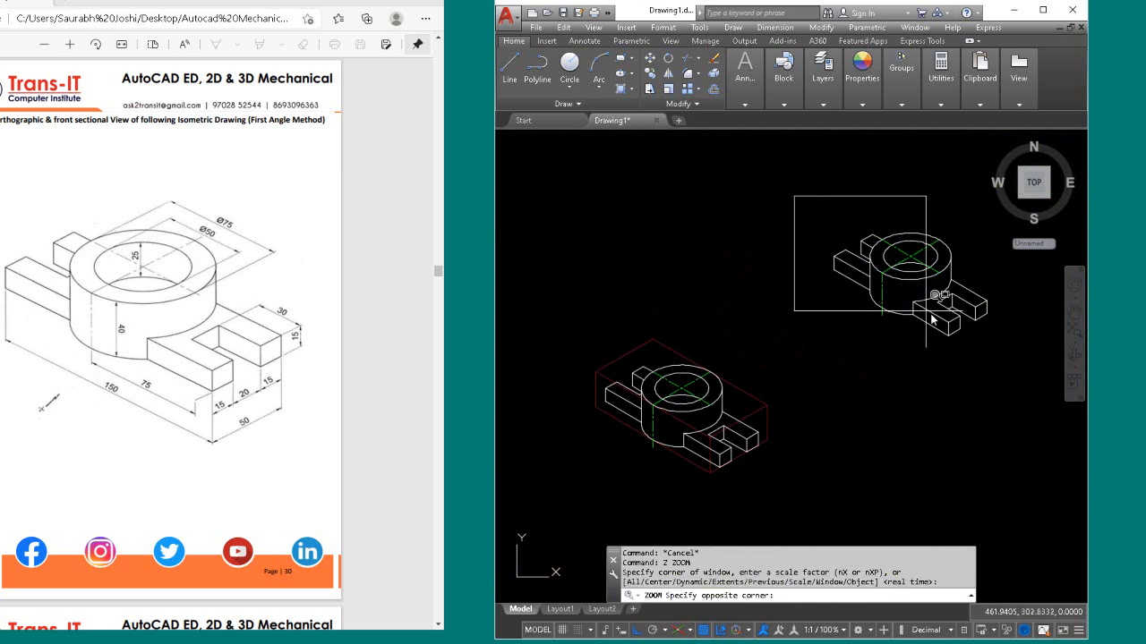
scroll(1010, 366, "up", 1)
left_click(1010, 366)
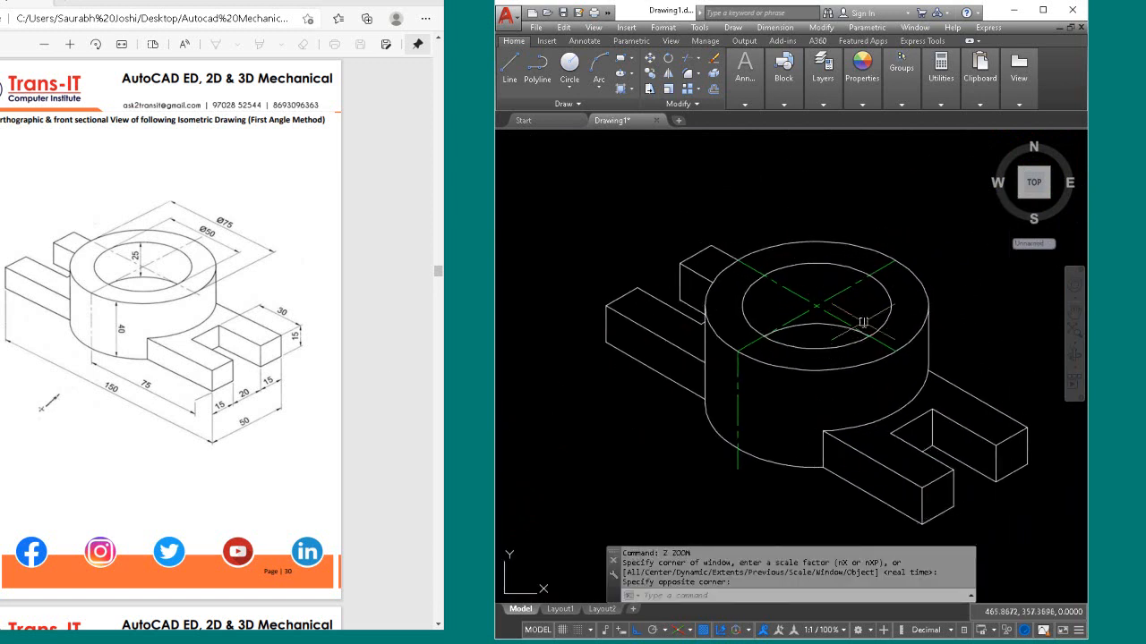
Step: Create a new layer named cutting and set its color to magenta
left_click(782, 81)
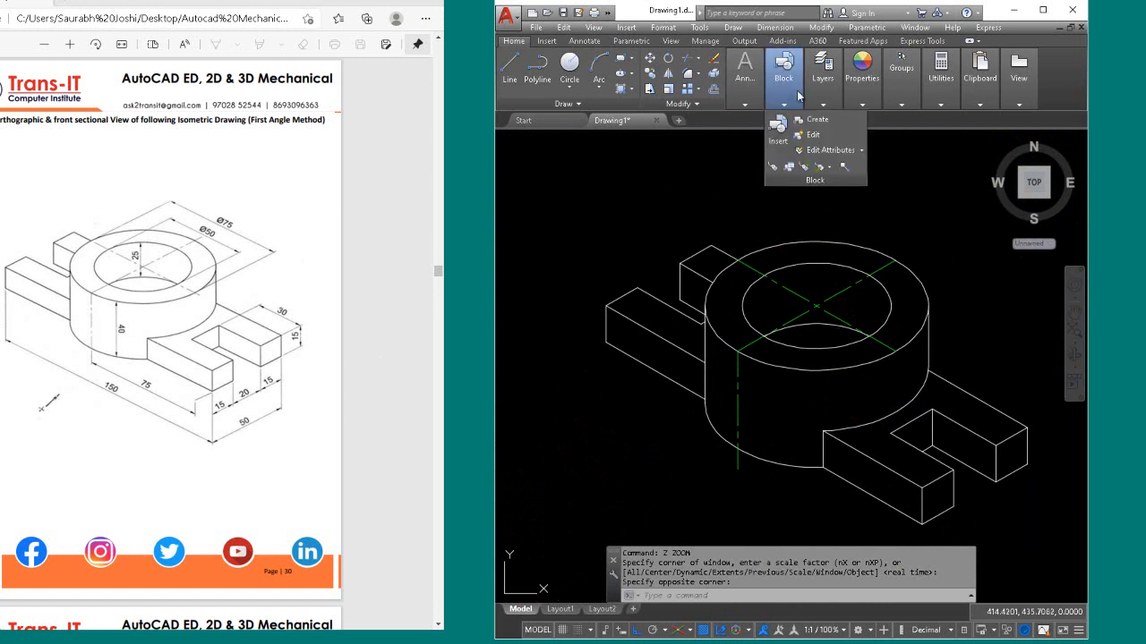
left_click(835, 96)
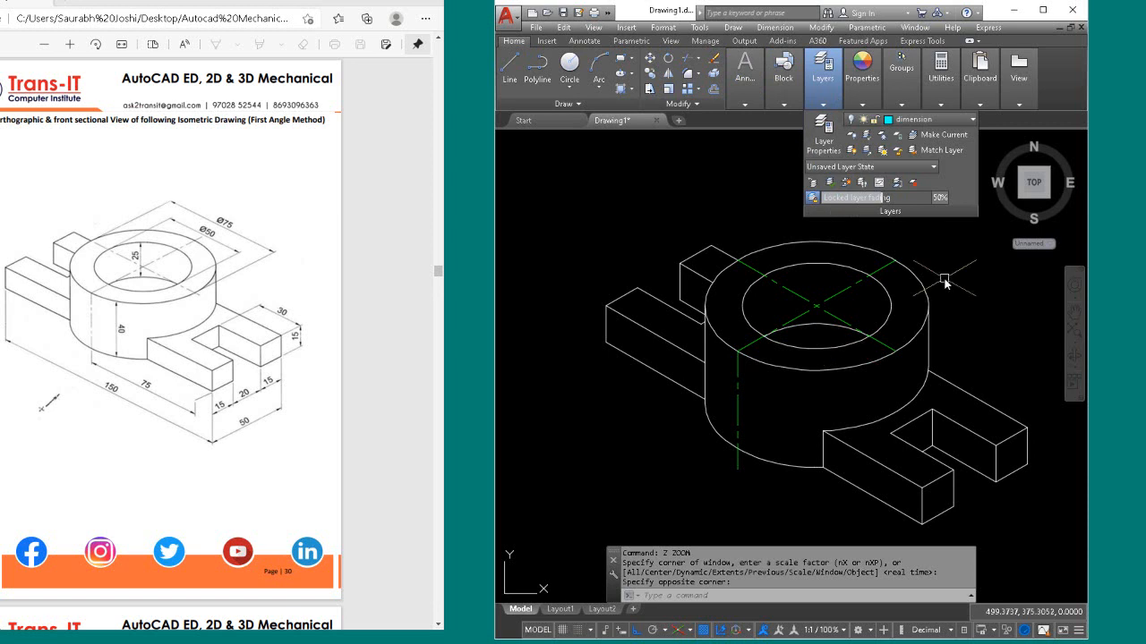
mouse_move(818, 77)
left_click(824, 134)
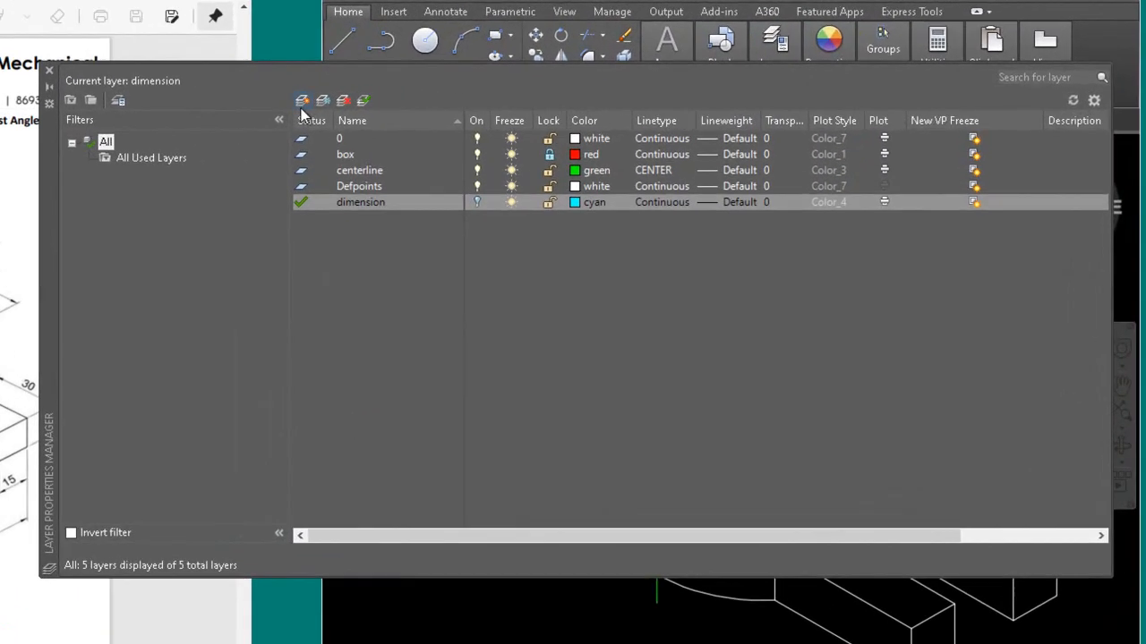
left_click(481, 105)
type("cutting")
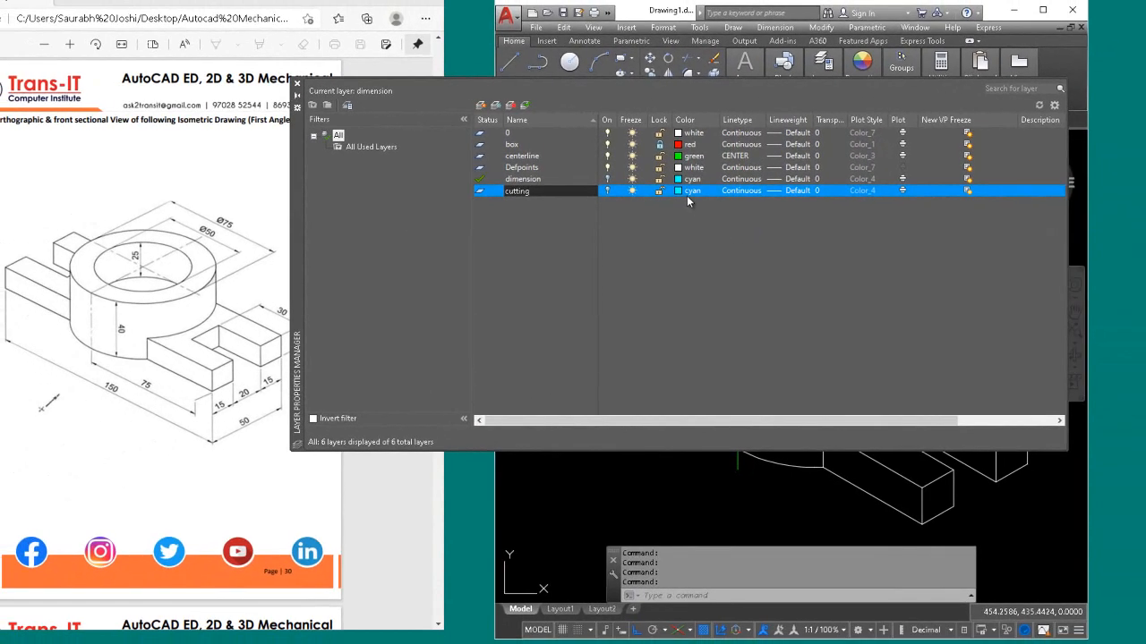
left_click(587, 219)
left_click(353, 284)
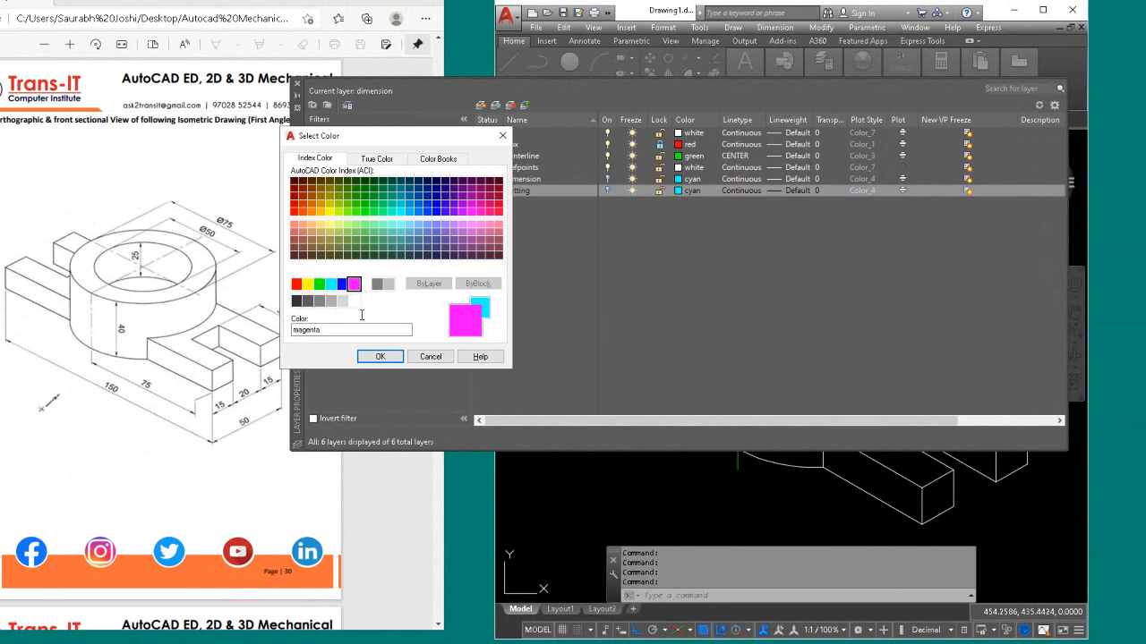
left_click(380, 356)
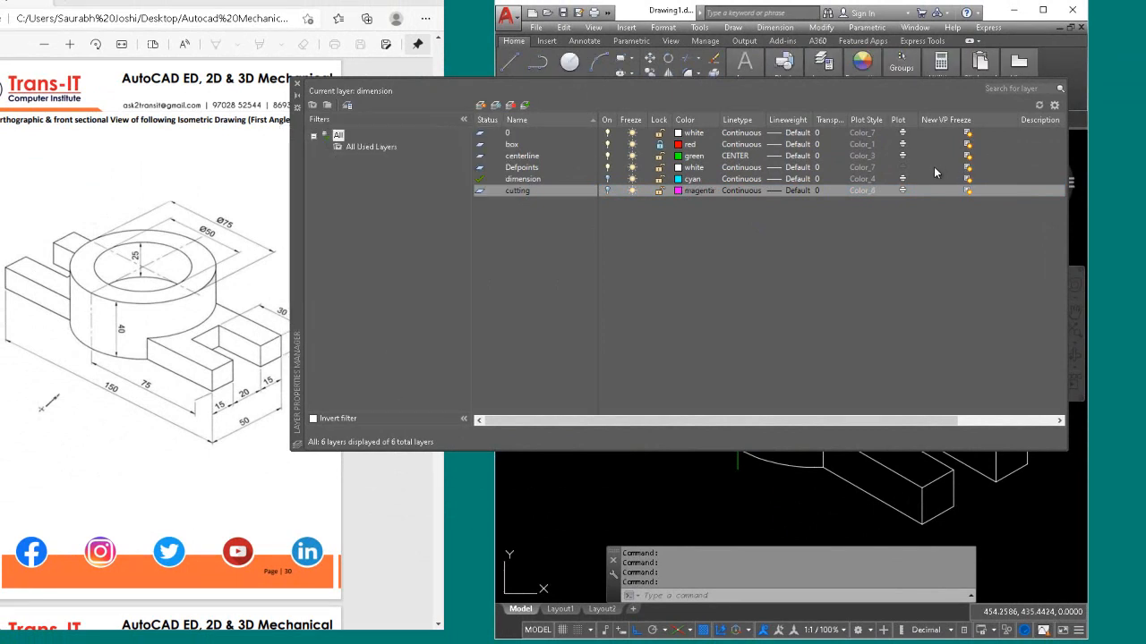
left_click(297, 84)
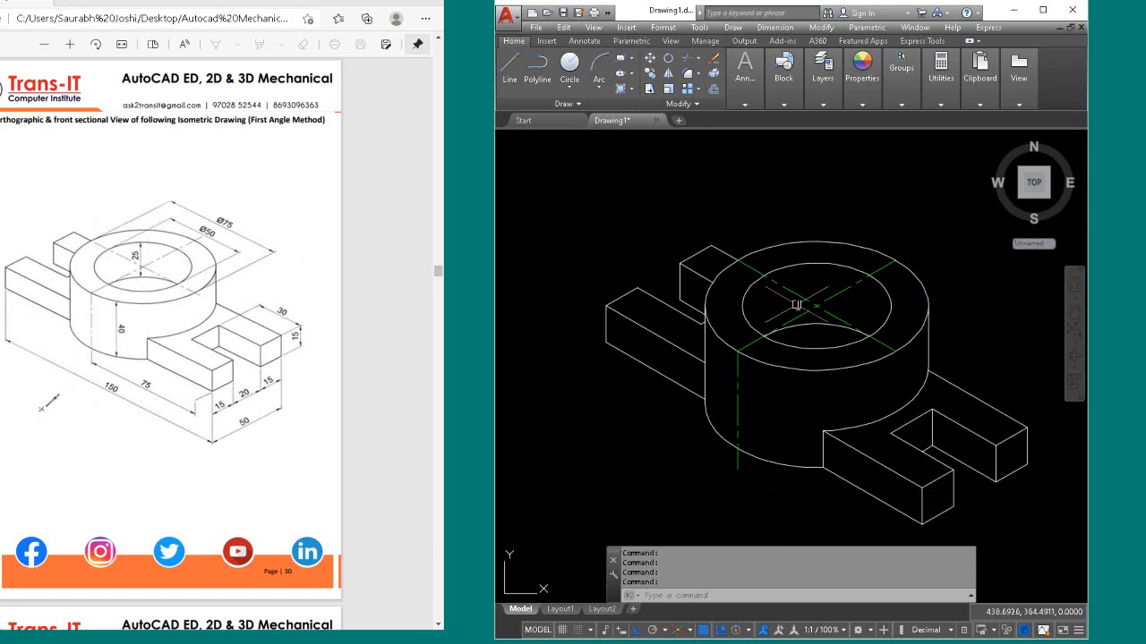
Step: Make the cutting layer the current layer
left_click(798, 106)
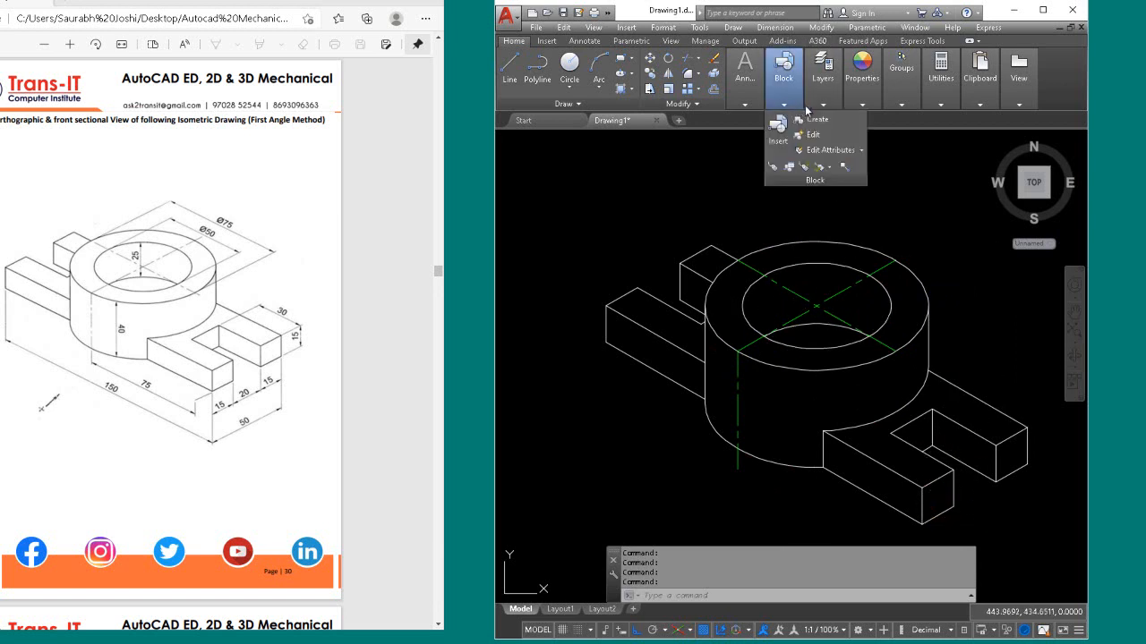
left_click(823, 105)
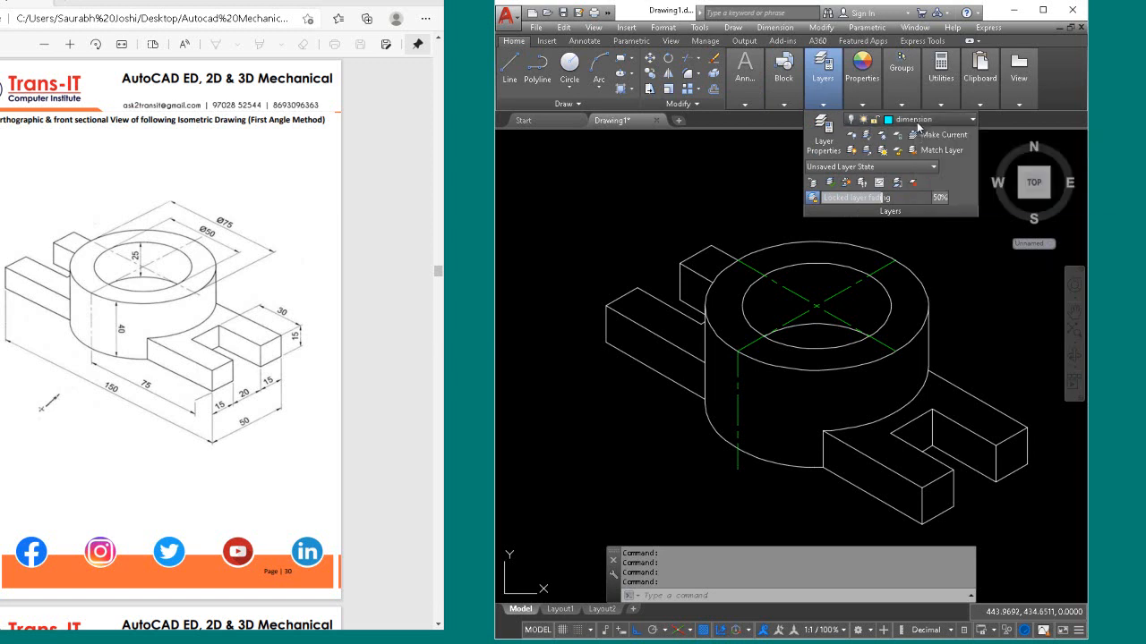
left_click(917, 128)
left_click(918, 186)
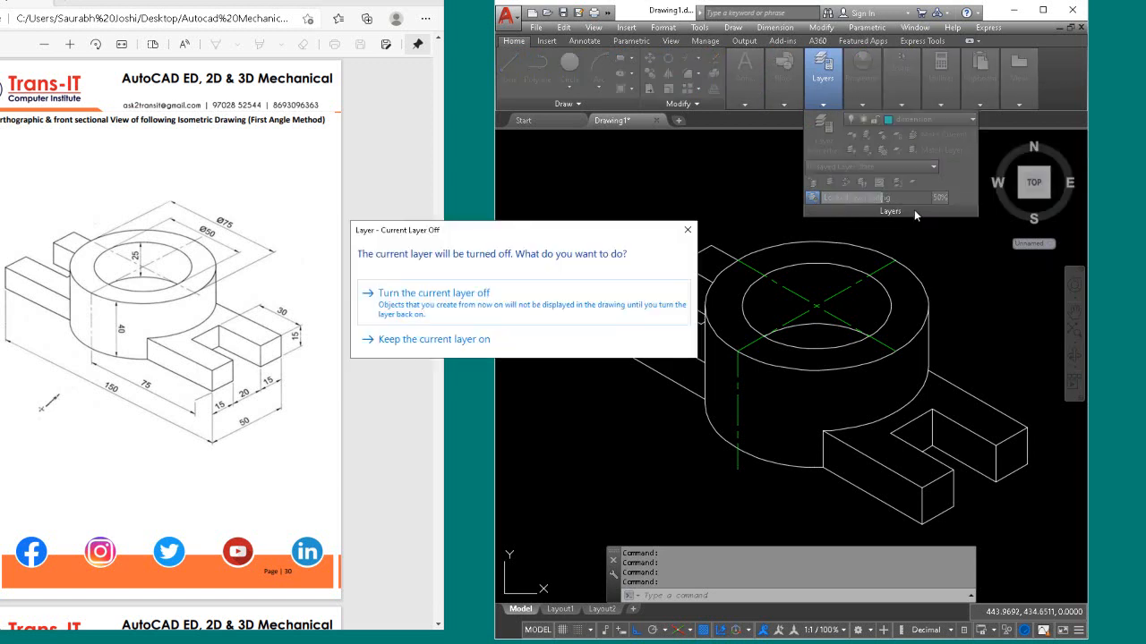
left_click(606, 302)
Step: Turn on the cutting and dimension layers
mouse_move(862, 102)
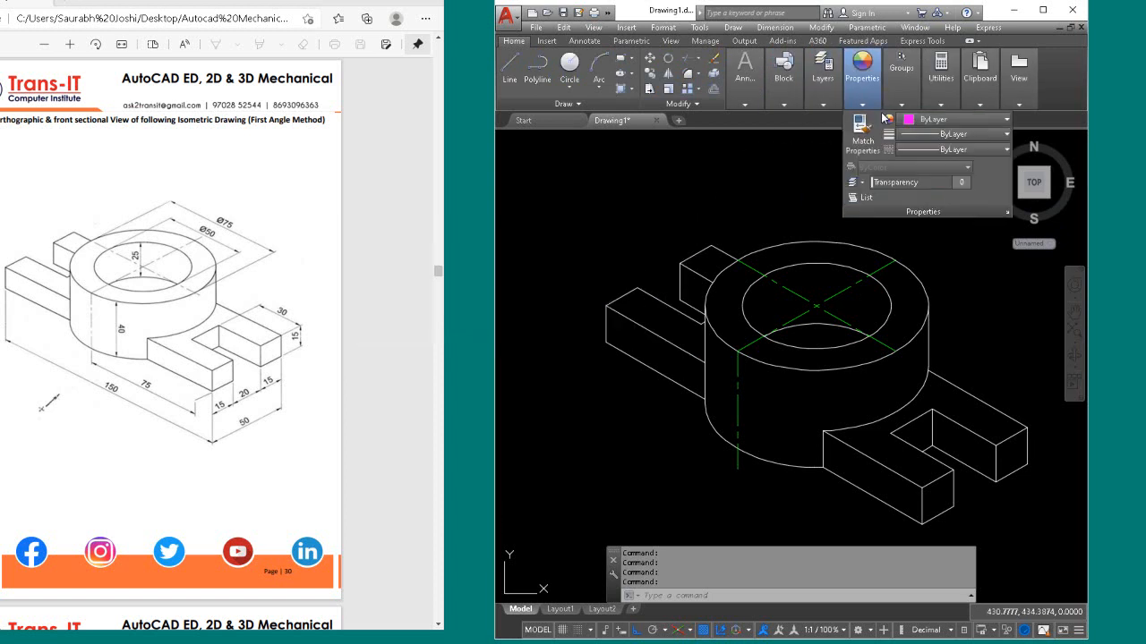
mouse_move(823, 98)
left_click(915, 125)
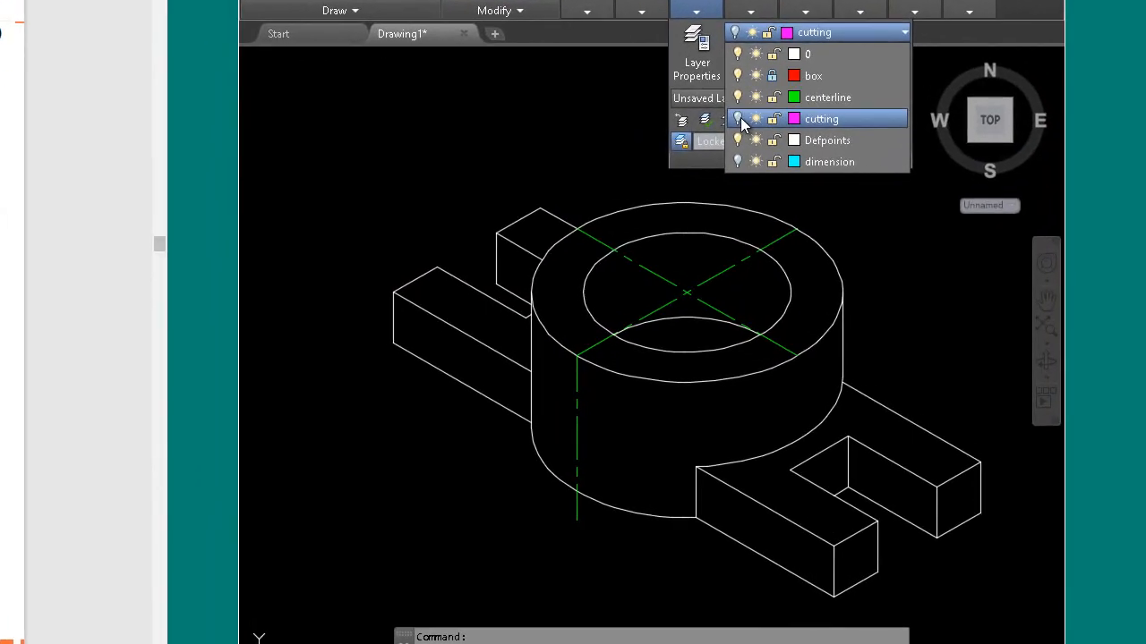
left_click(739, 119)
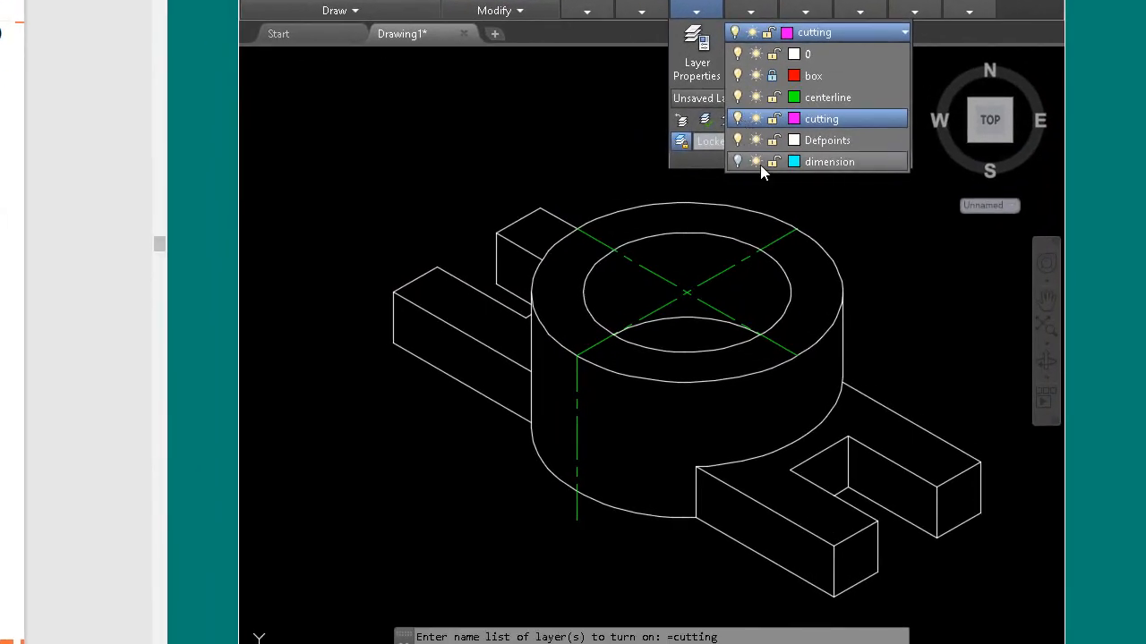
left_click(737, 161)
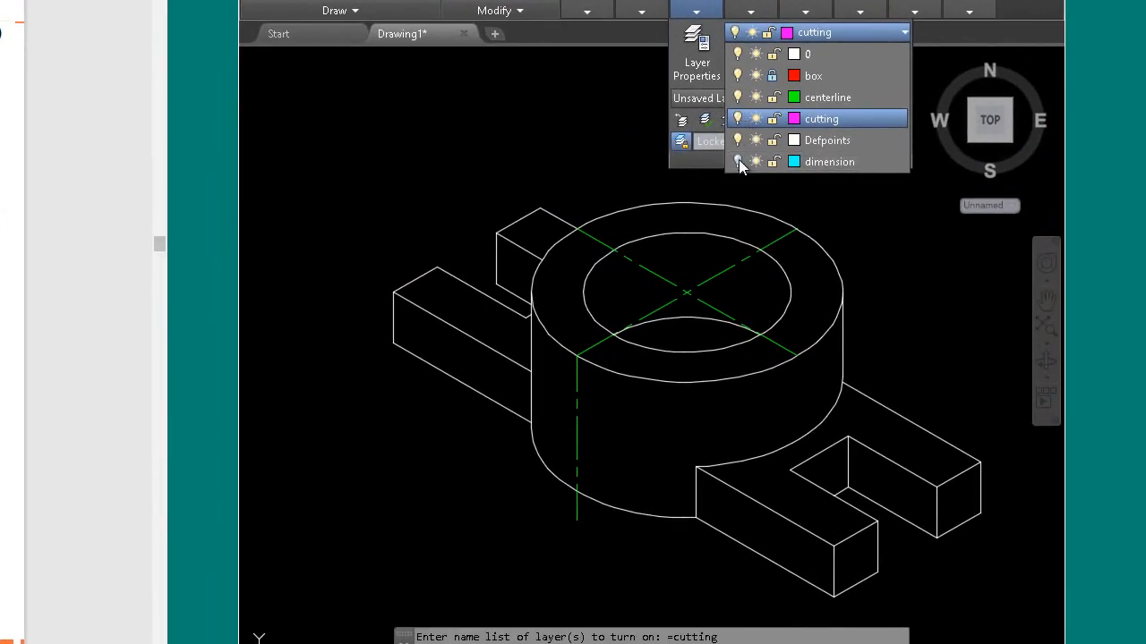
left_click(859, 196)
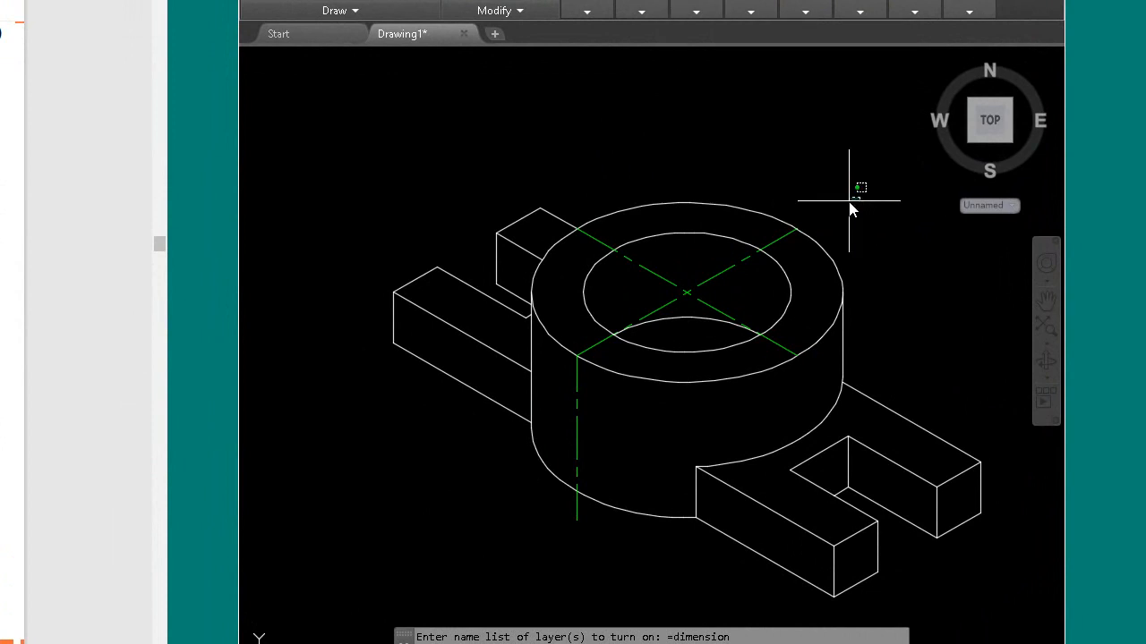
left_click(838, 157)
left_click(696, 10)
left_click(879, 200)
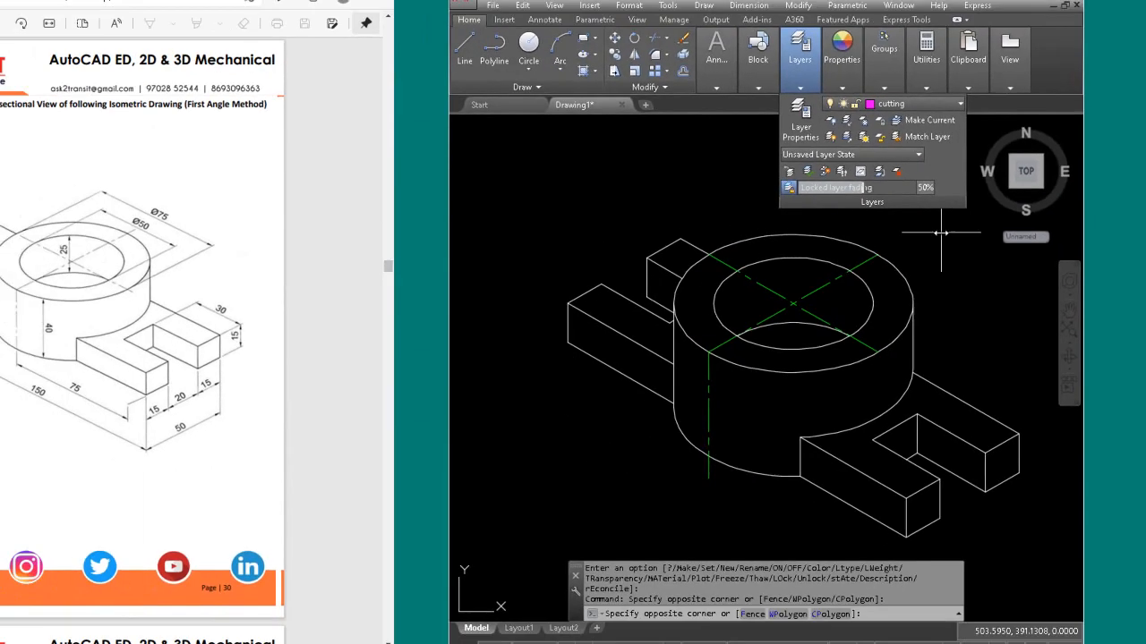
left_click(939, 236)
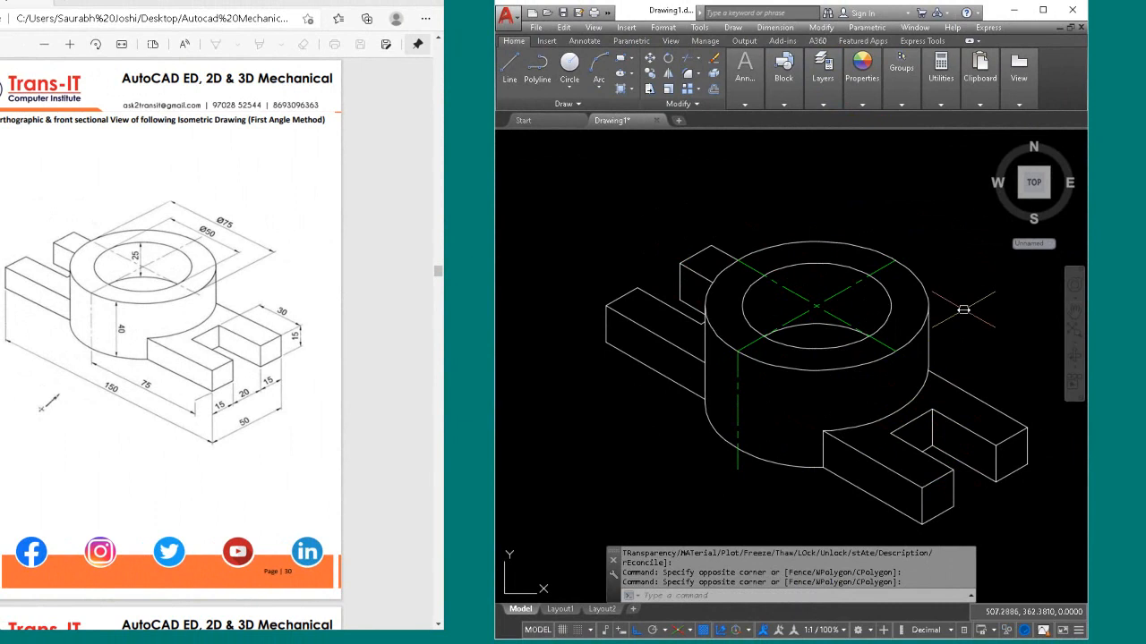
Step: In the left isoplane, draw cutting lines from the midpoint of the slot's inner top edge: 15 down, 90 back along the part, and 15 up
key("F5")
key("F5")
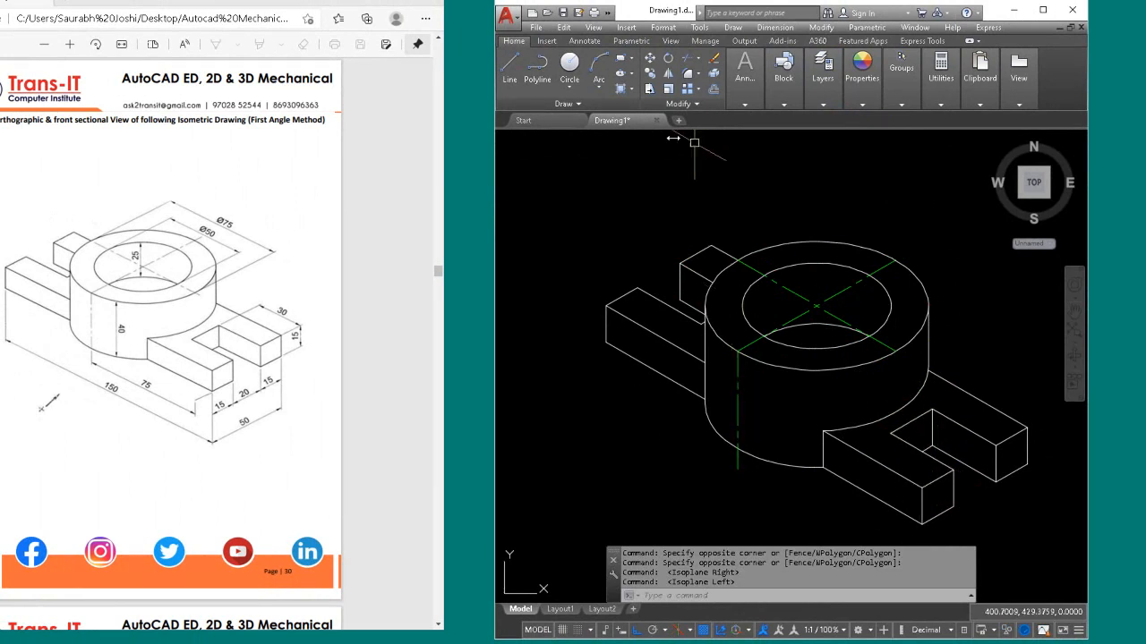
left_click(509, 67)
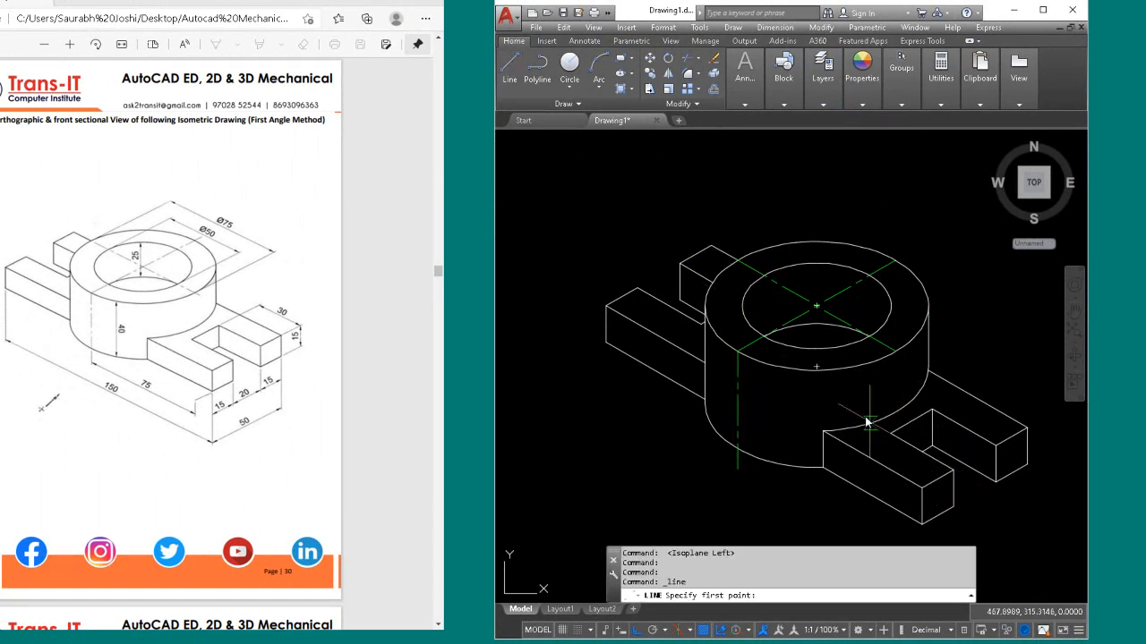
left_click(911, 423)
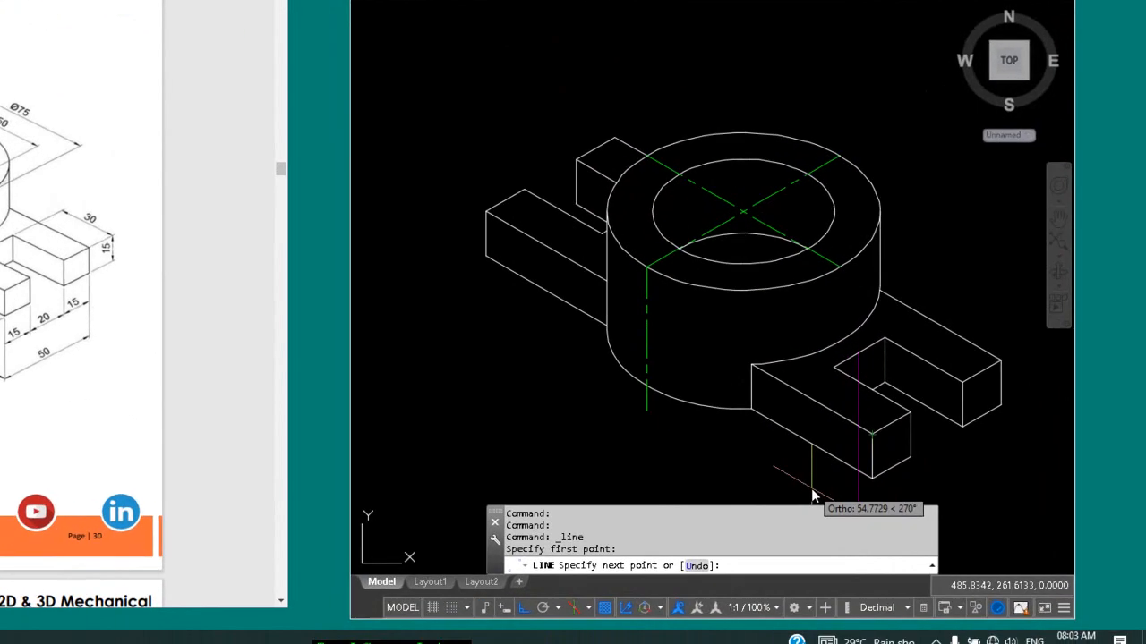
type("15")
key("Return")
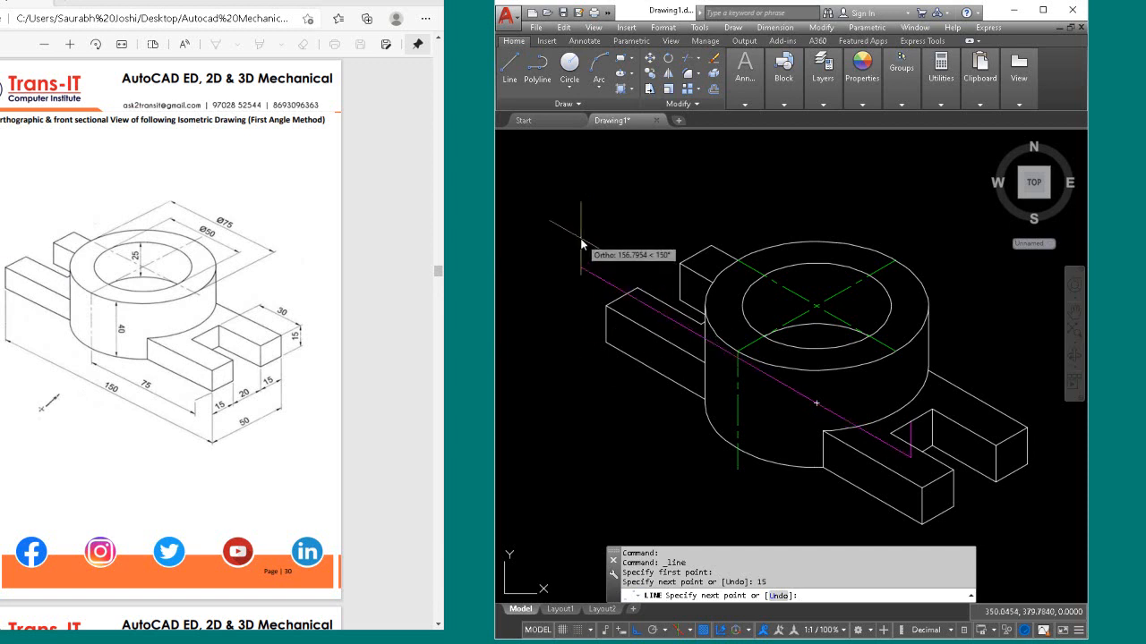
type("90")
key("Return")
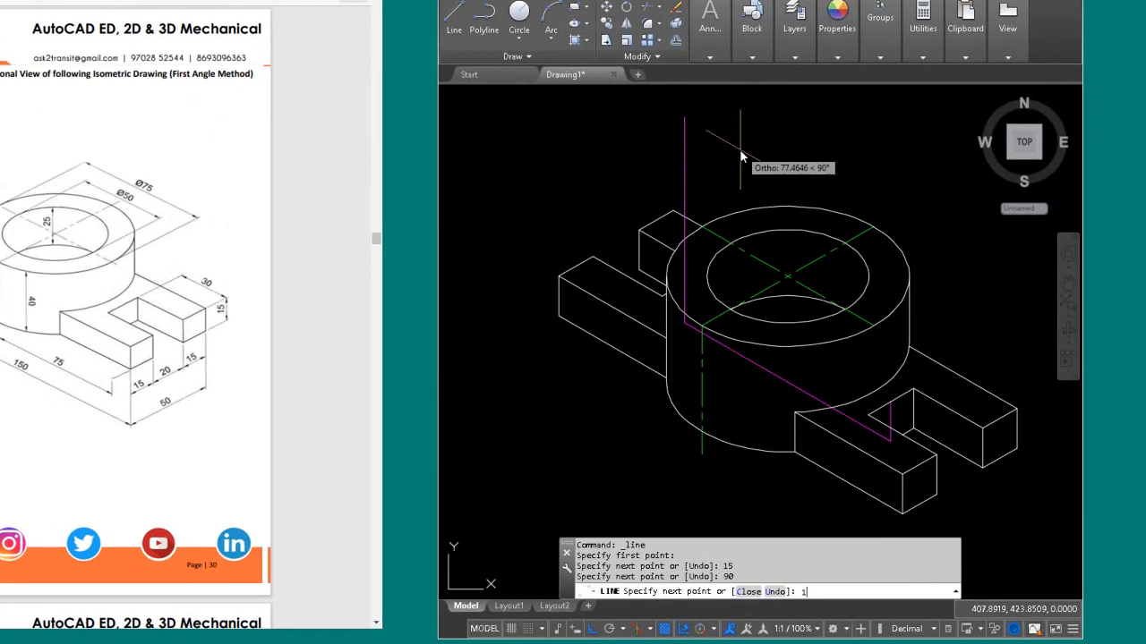
type("15")
key("Return")
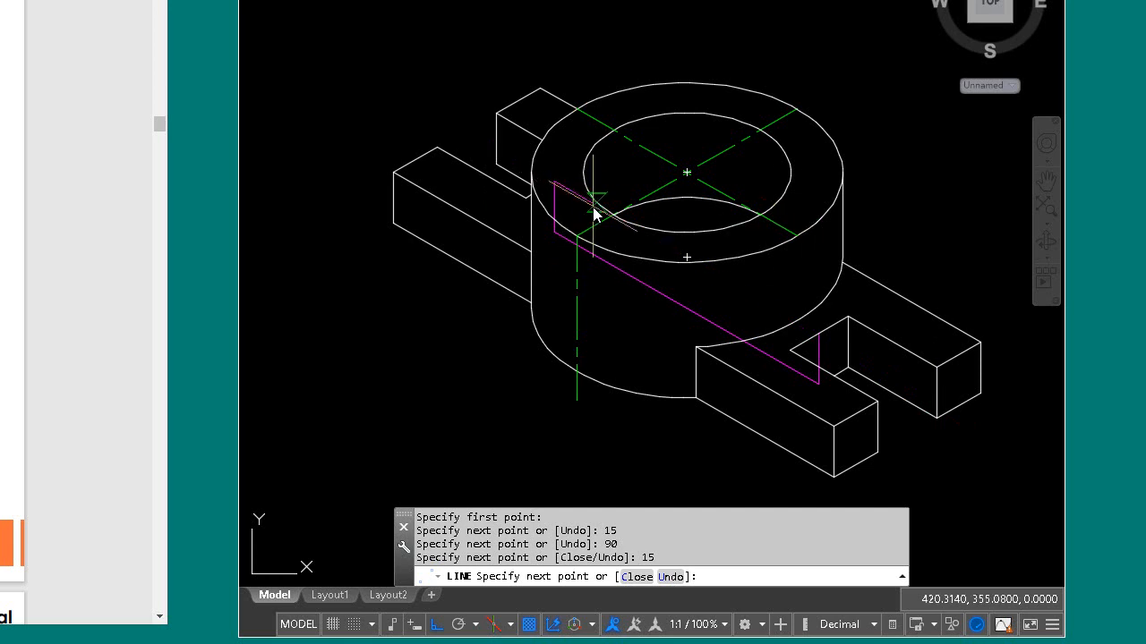
Step: Continue the cutting outline 7.5 toward the ring, 25 up to its top face, and 12.5 across to the bore edge
type("7")
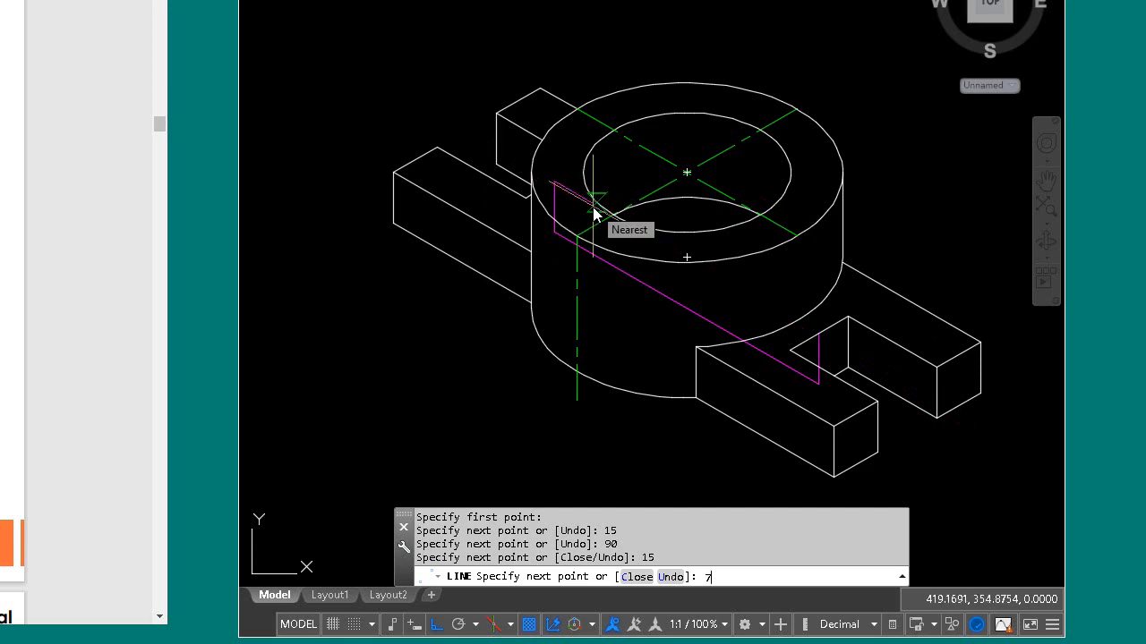
type(".5")
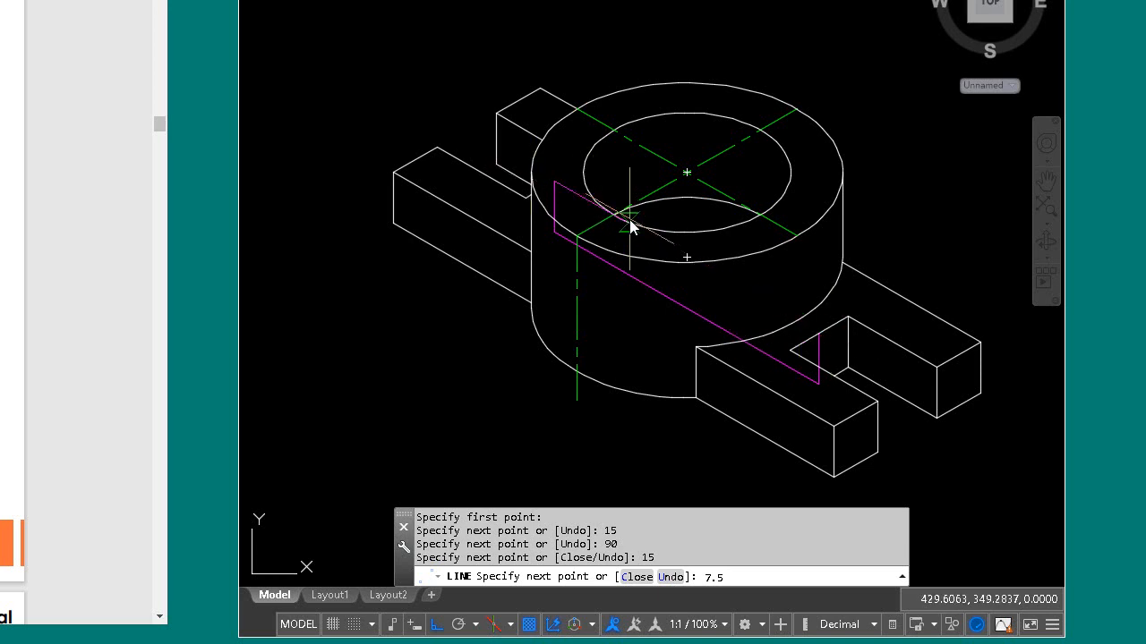
key("Return")
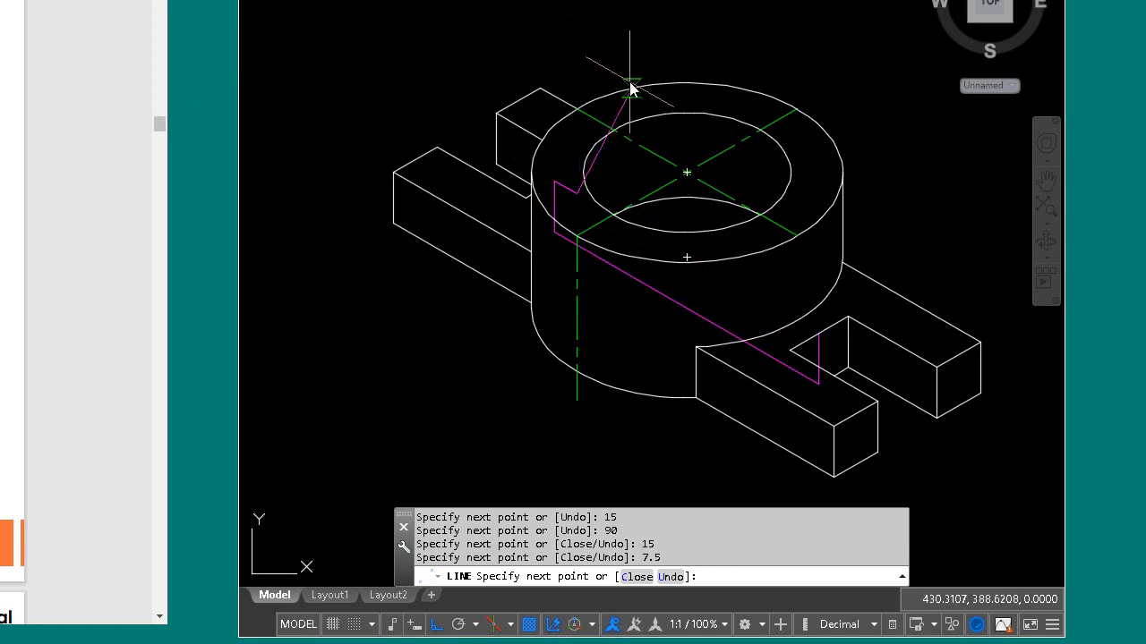
type("25")
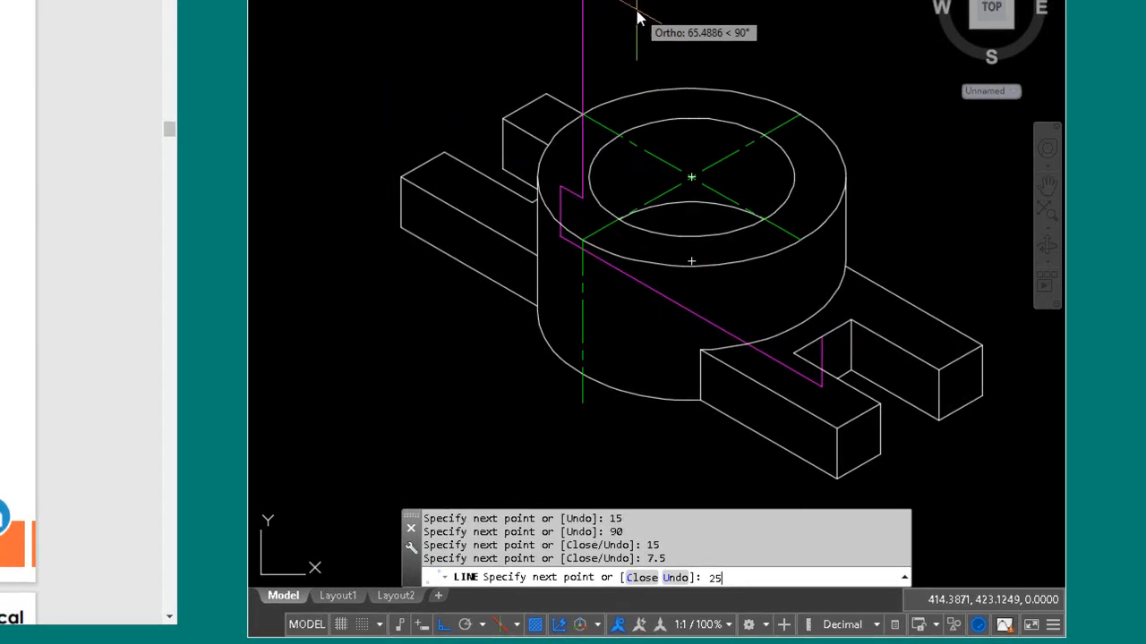
key("Return")
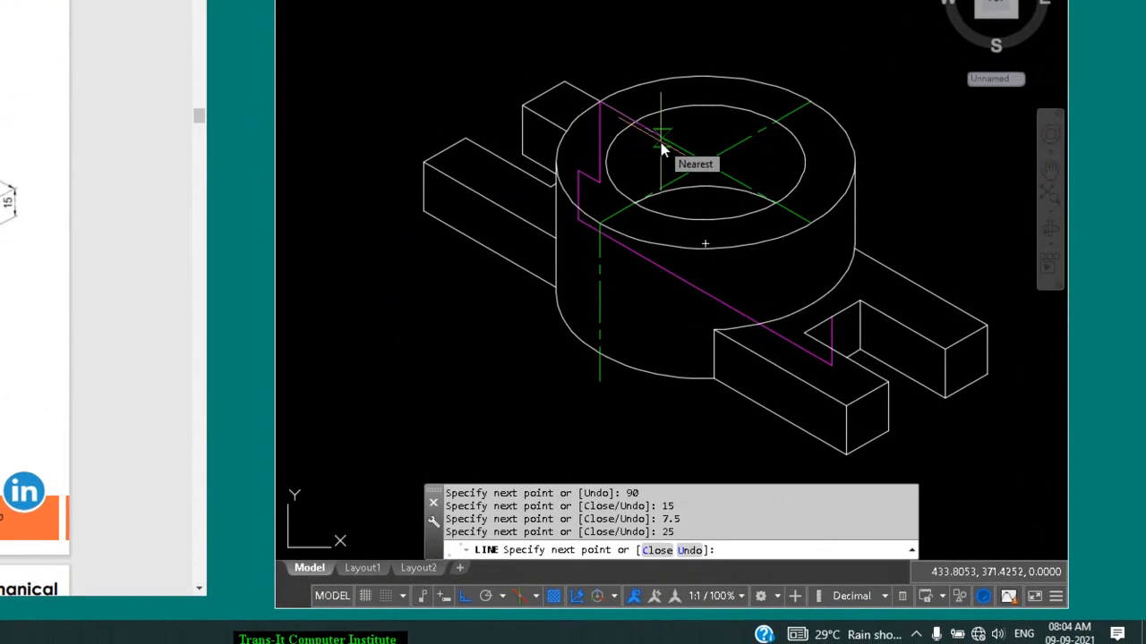
type("12.5")
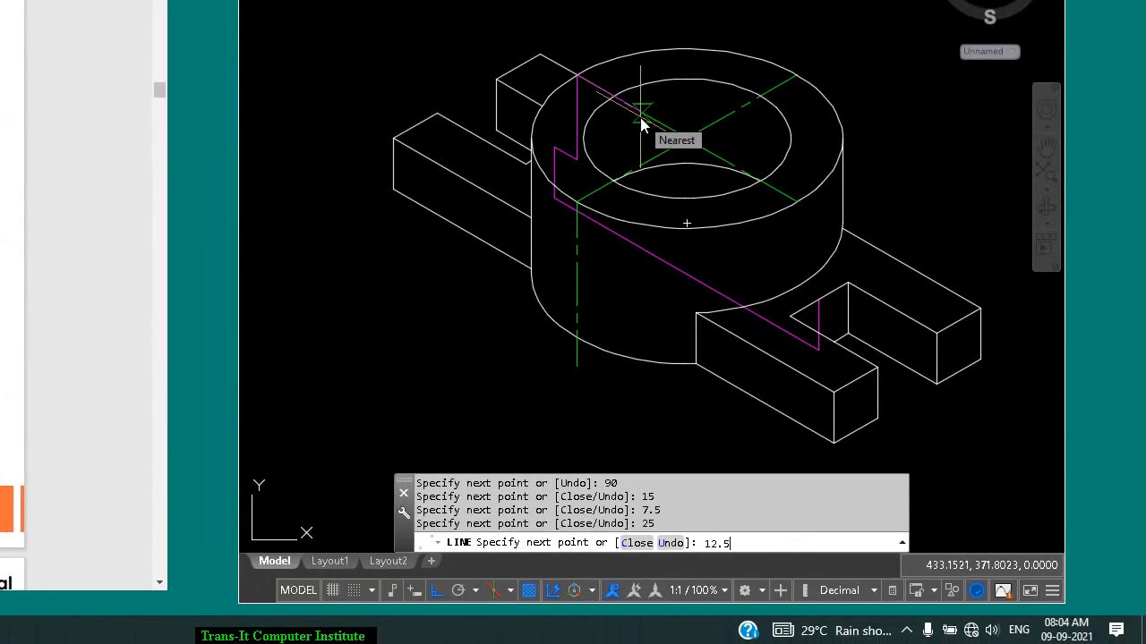
key("Return")
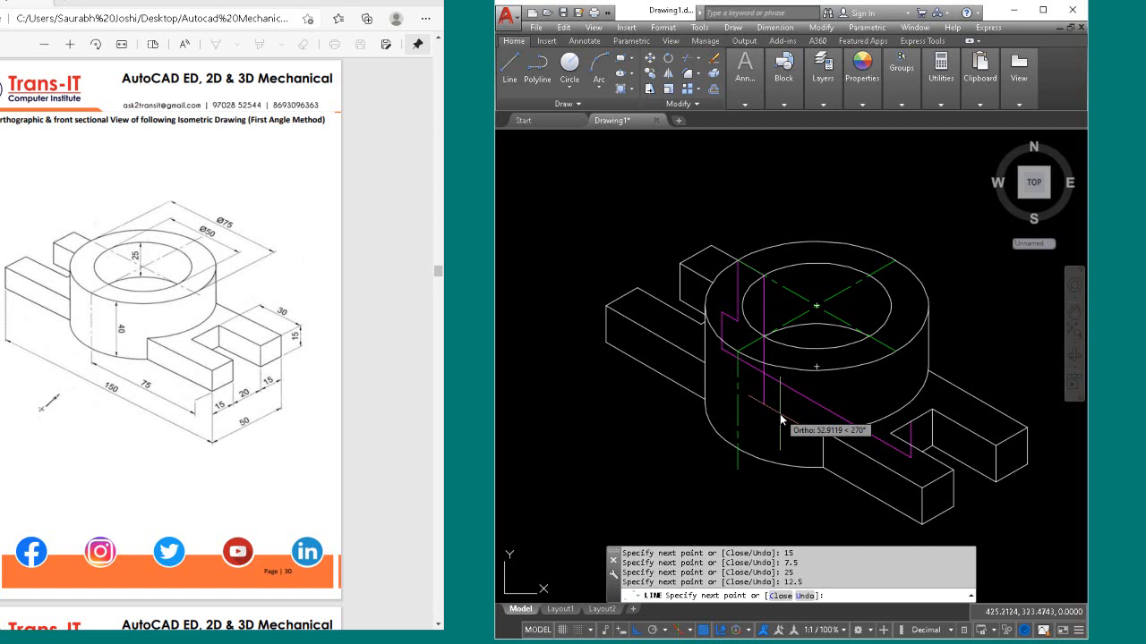
Step: Trace the bore section of the cutting outline with lines 25 down, 50 across, and 25 back up
type("25")
key("Return")
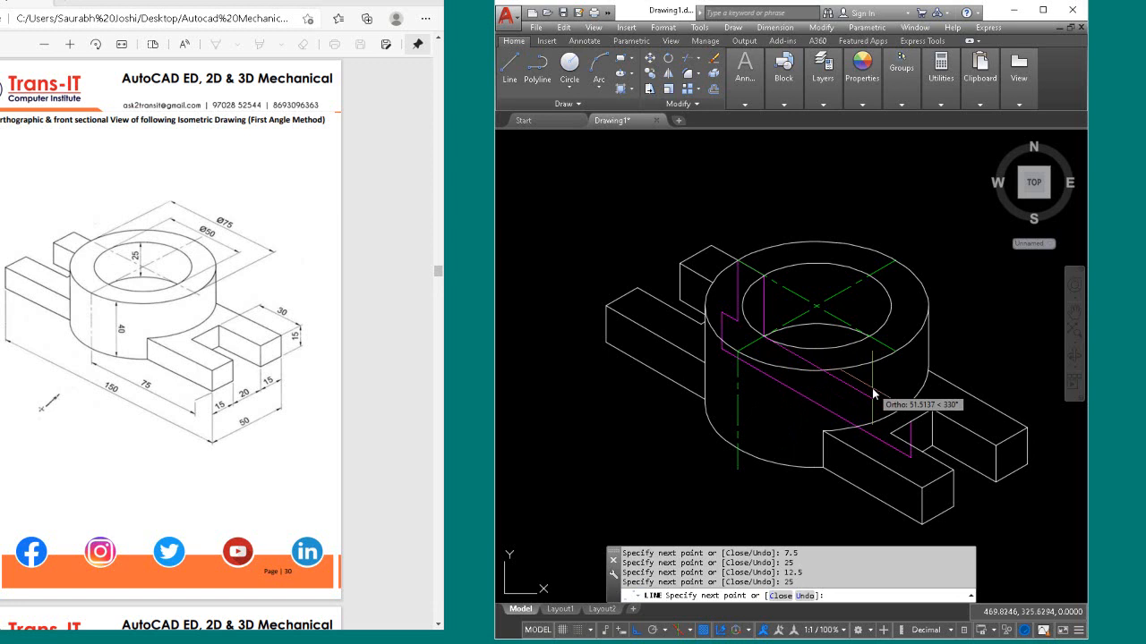
type("50")
key("Return")
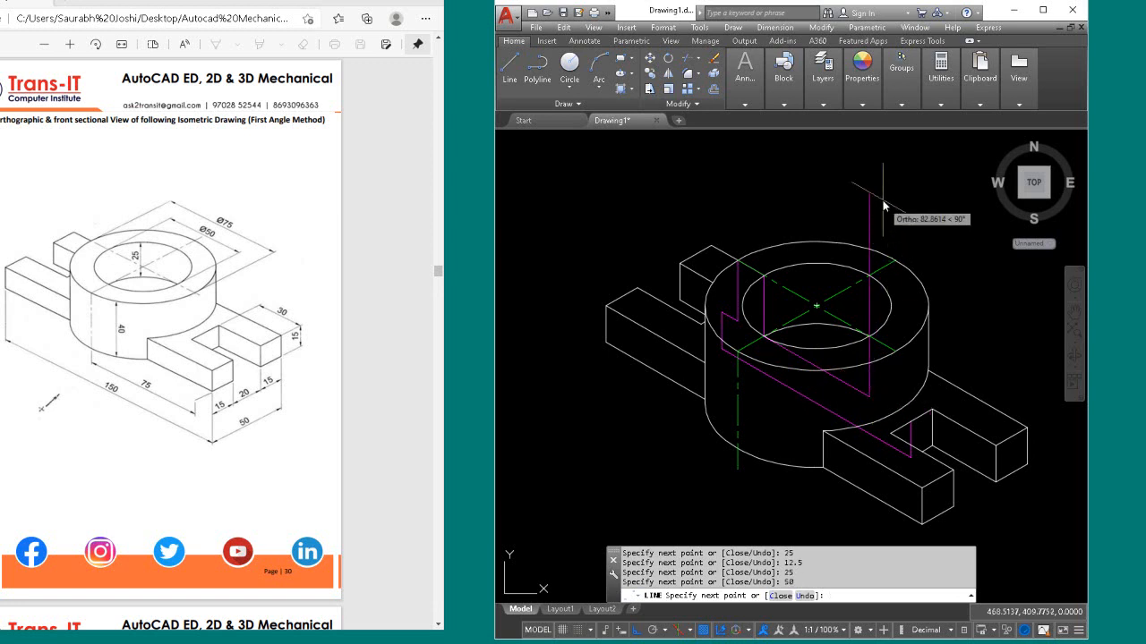
type("25")
key("Return")
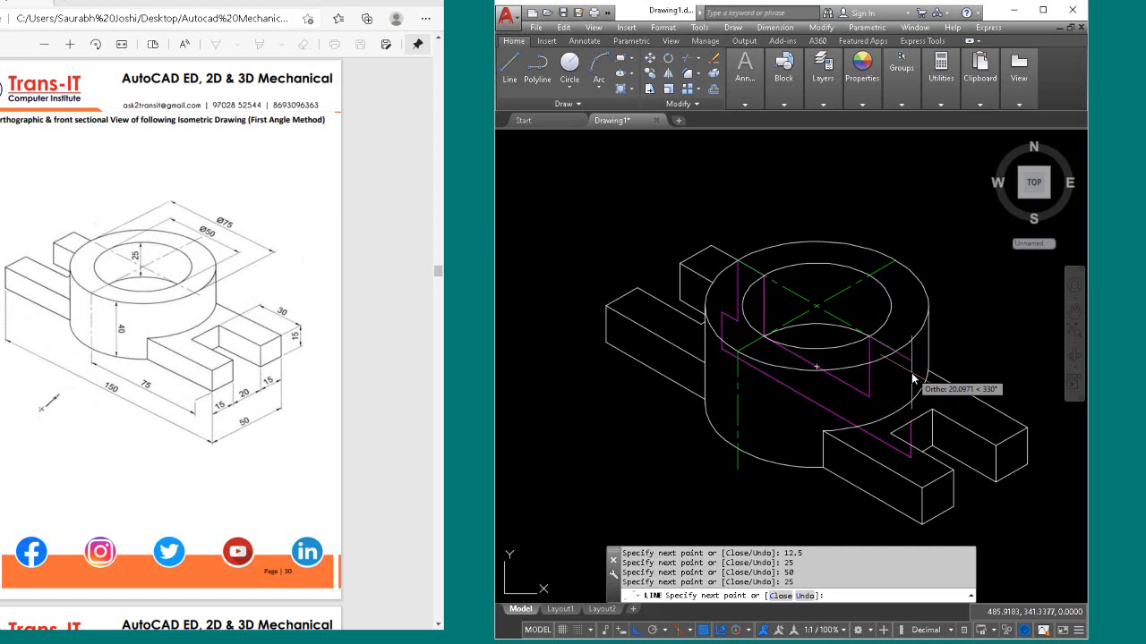
Step: Continue the cutting outline 12.5 across the ring's top and 25 down, and join it back to its start at the slot
type("12.5")
key("Return")
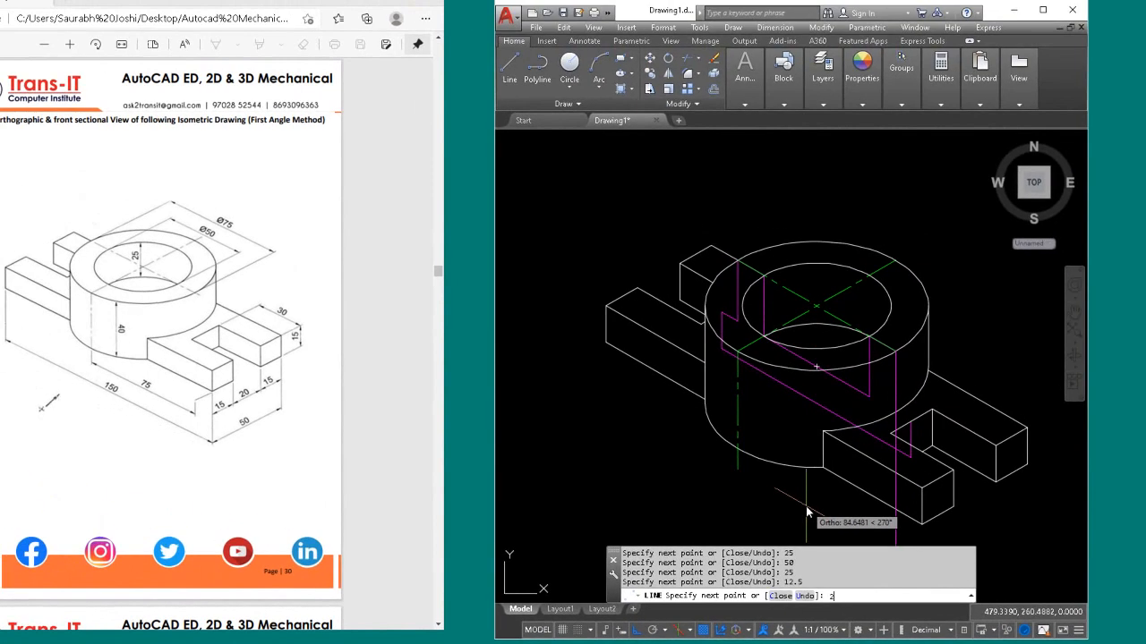
type("25")
key("Return")
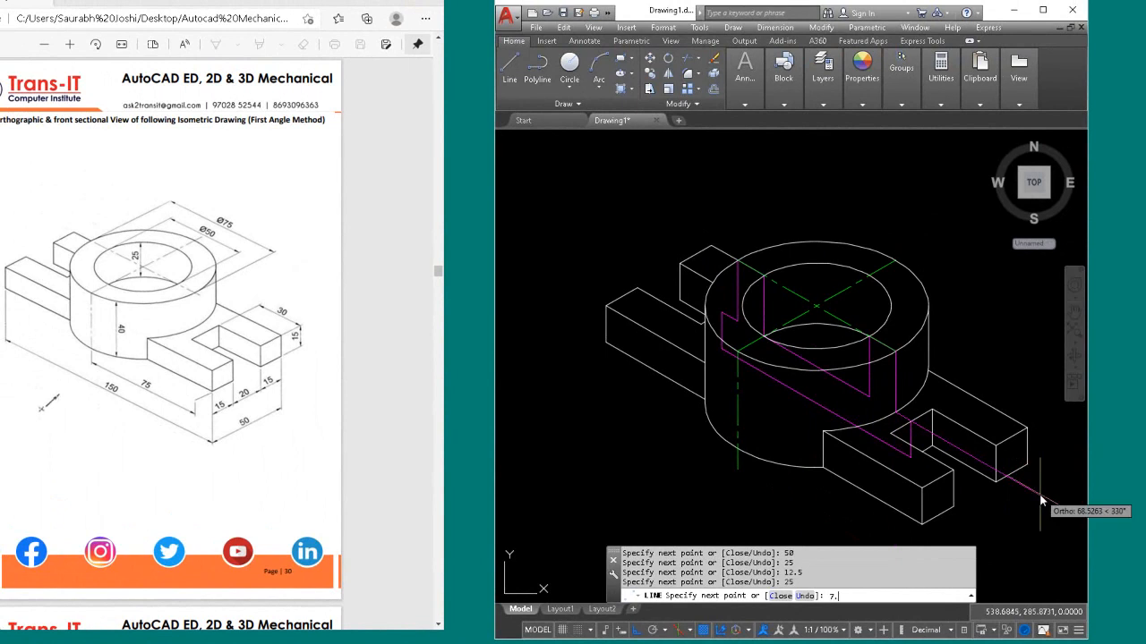
key("Return")
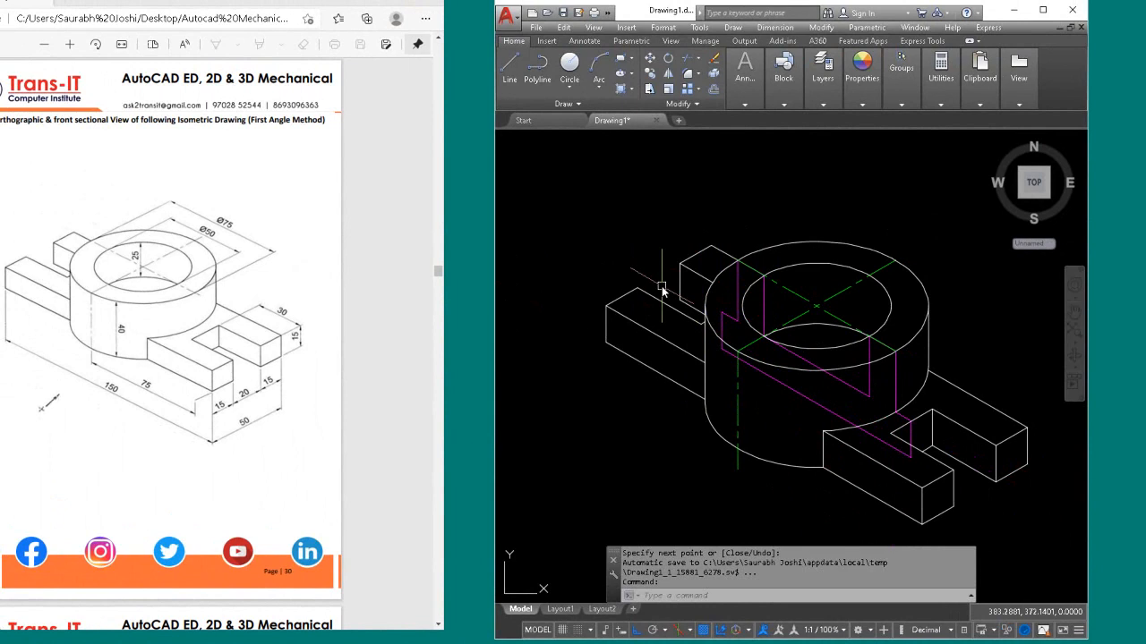
Step: Erase the edges of the front arm at the part's left end, in front of the cutting plane
mouse_move(664, 291)
left_mouse_down()
mouse_move(582, 304)
mouse_move(601, 348)
mouse_move(636, 379)
left_mouse_up()
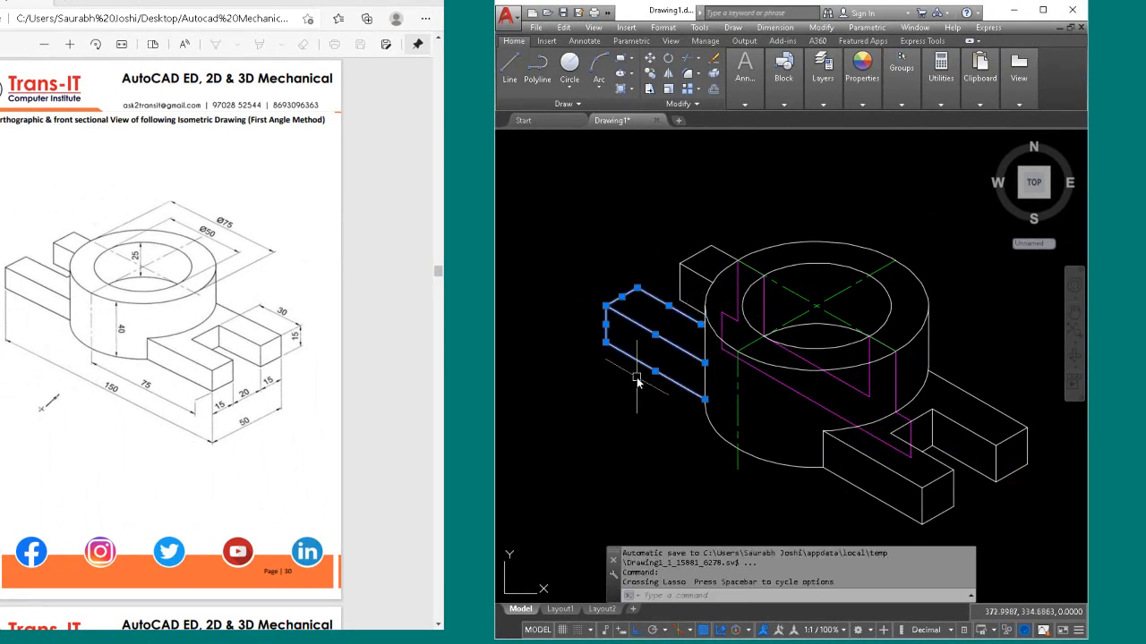
key("Delete")
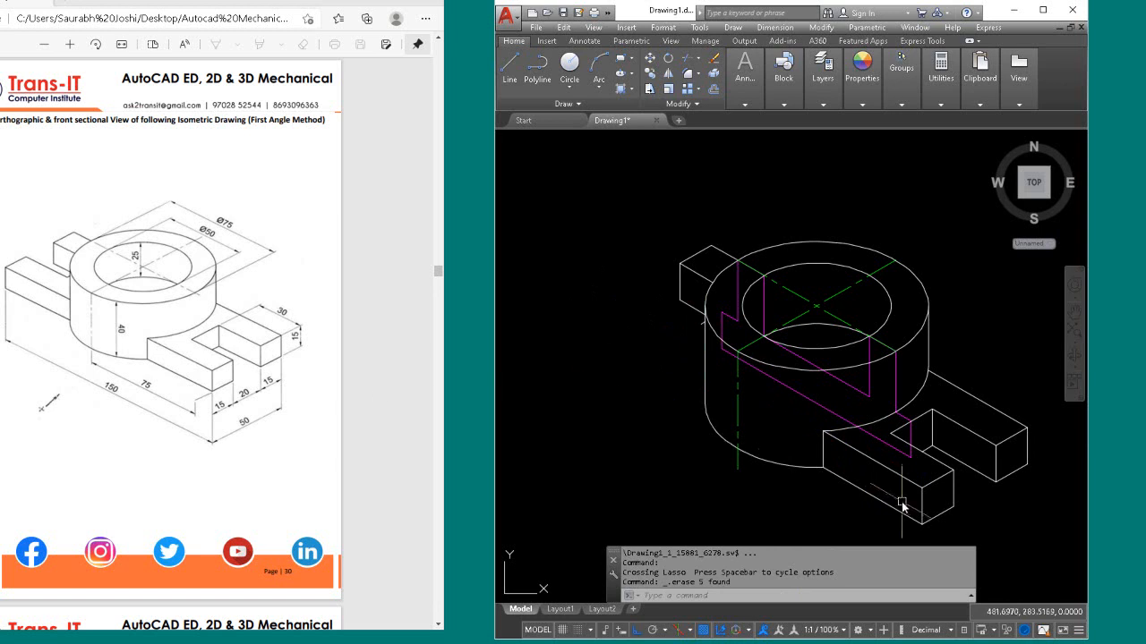
scroll(898, 506, "up", 1)
scroll(900, 496, "down", 3)
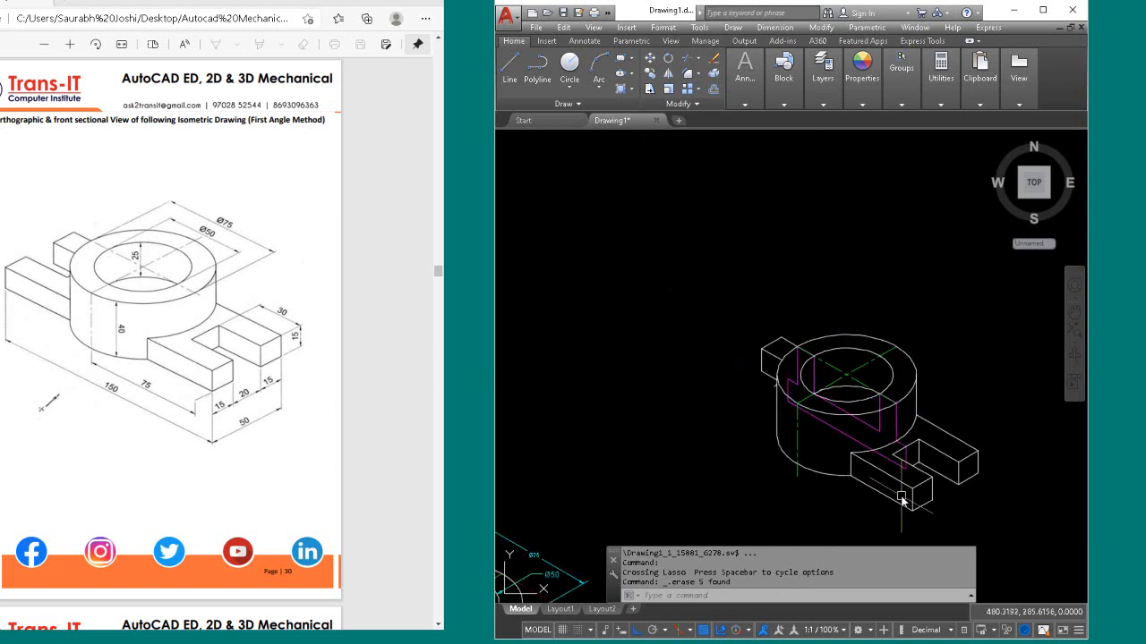
scroll(927, 516, "up", 4)
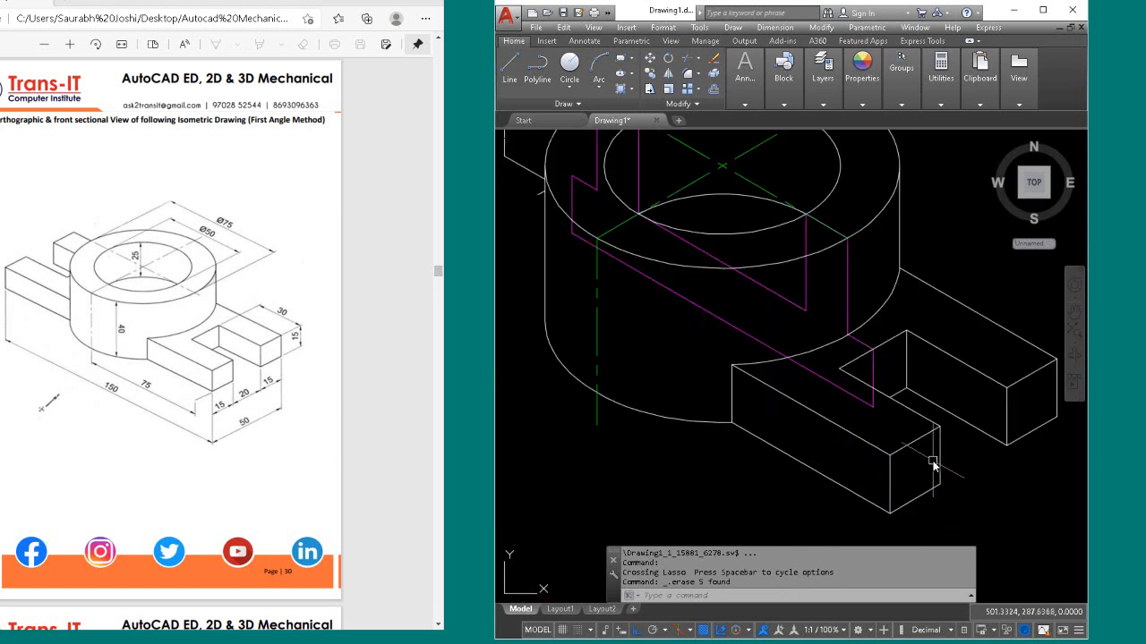
scroll(933, 464, "down", 2)
left_click(927, 435)
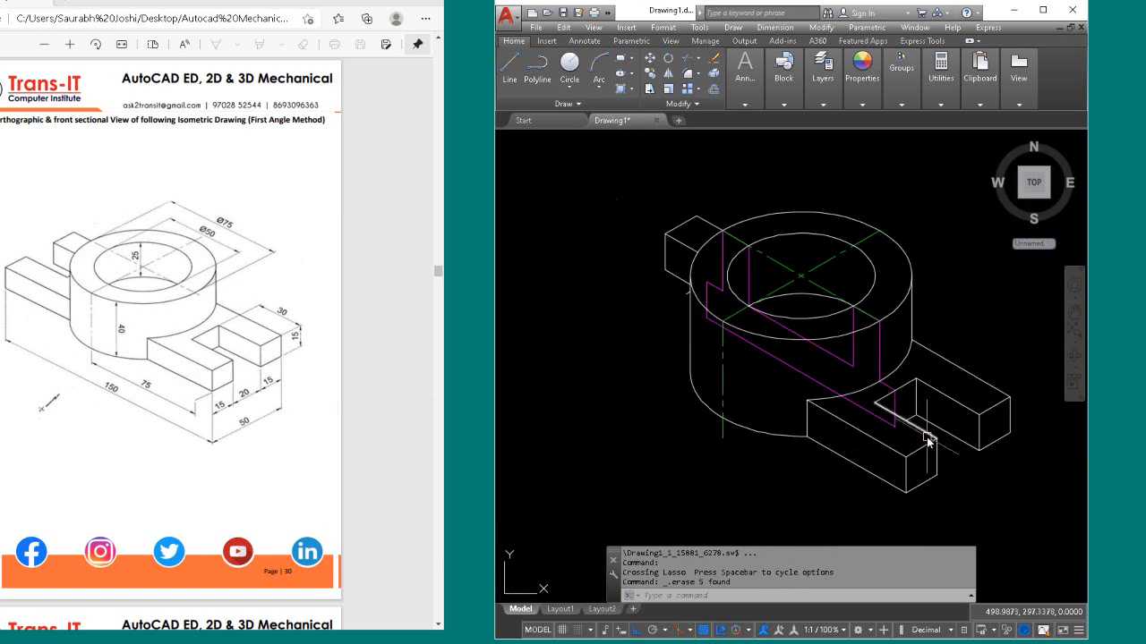
key("Escape")
left_click(928, 441)
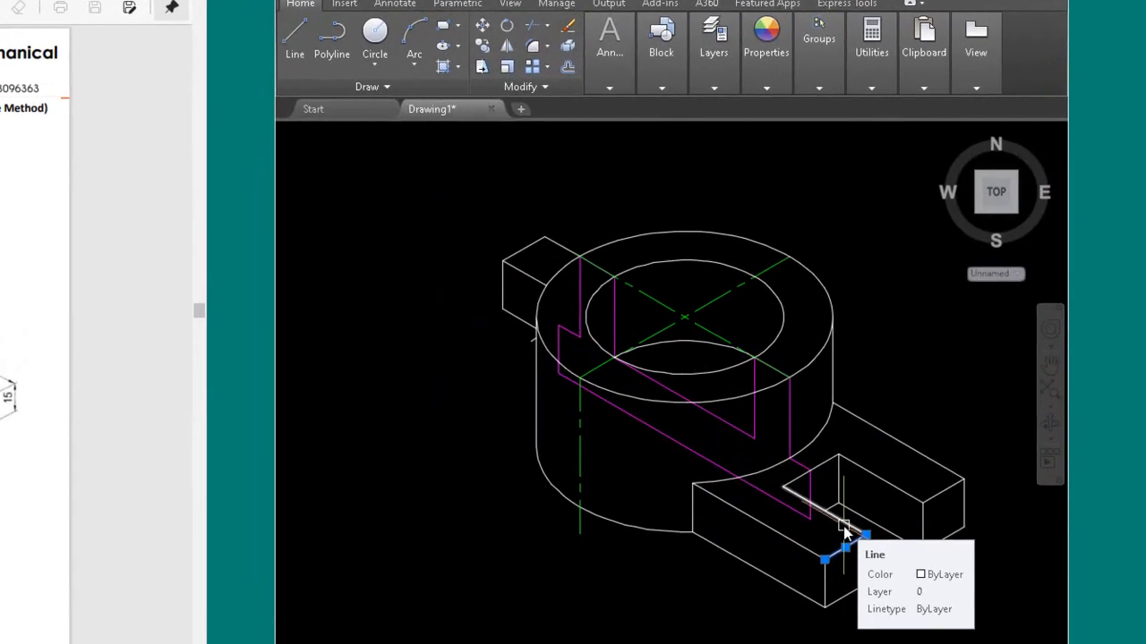
key("Escape")
left_click(843, 526)
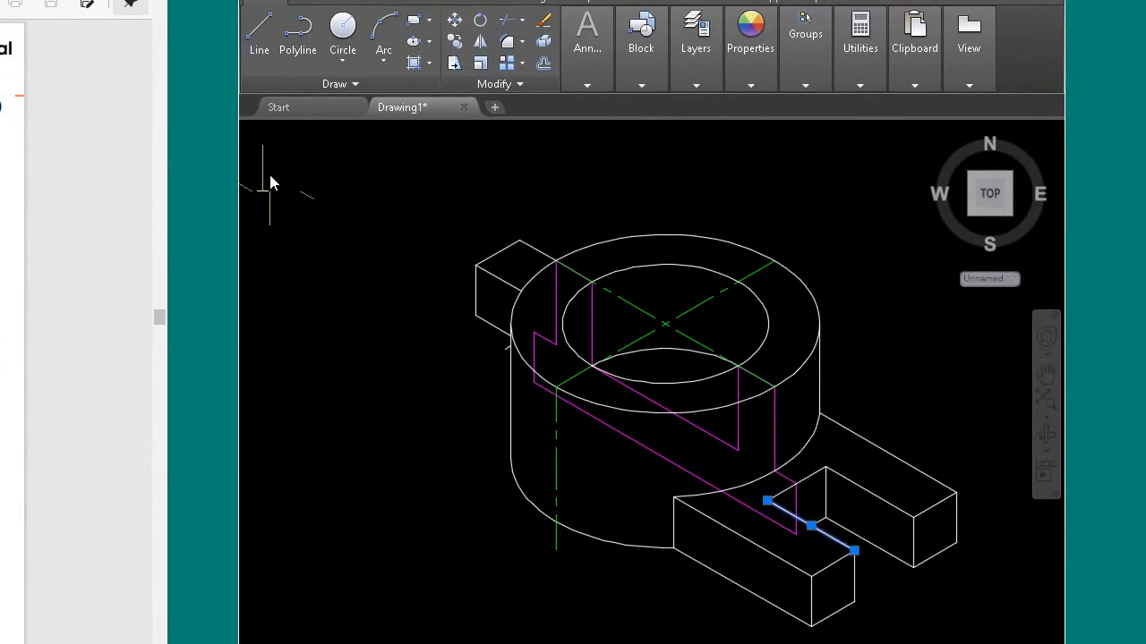
Step: Turn off the Use Shift to add to selection option in the selection modes and apply the change
left_click(633, 4)
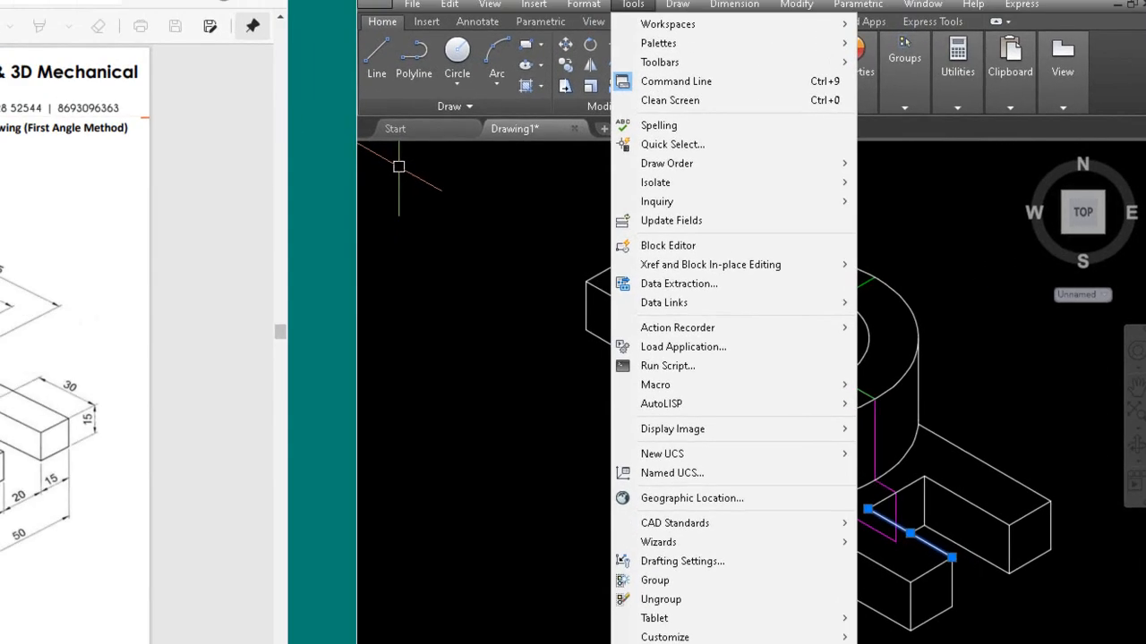
left_click(664, 643)
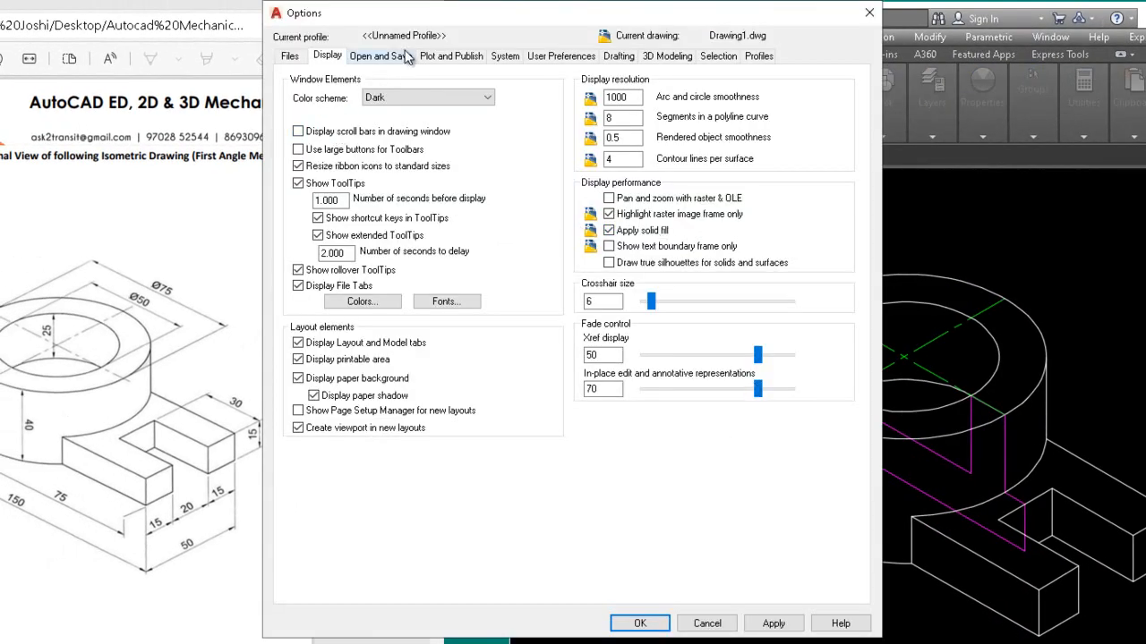
left_click(705, 59)
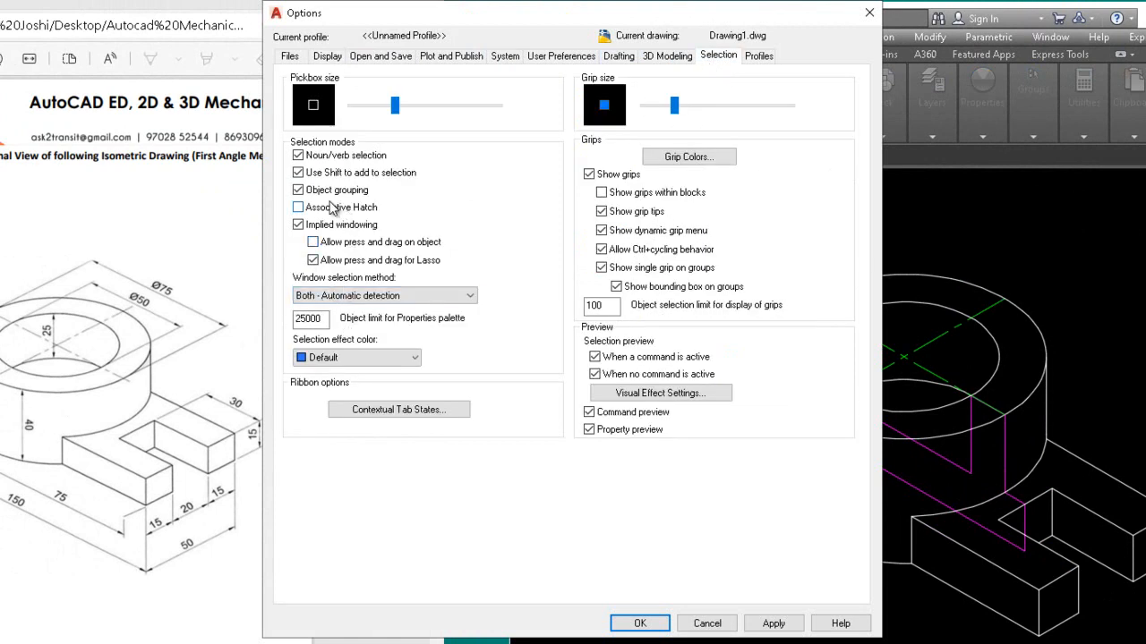
left_click(299, 173)
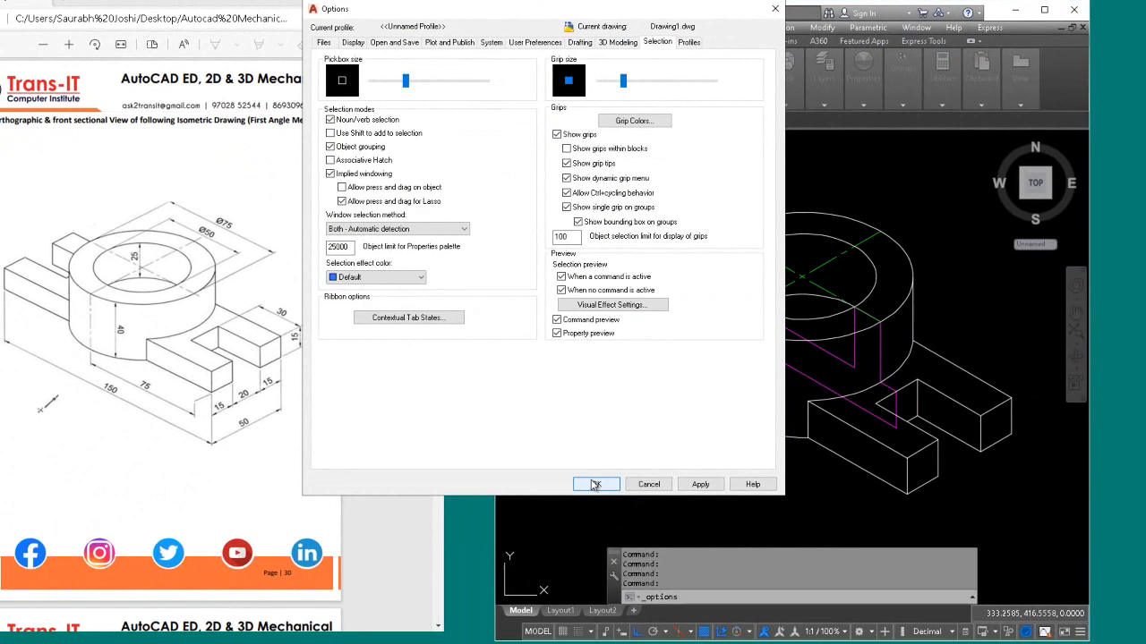
left_click(624, 579)
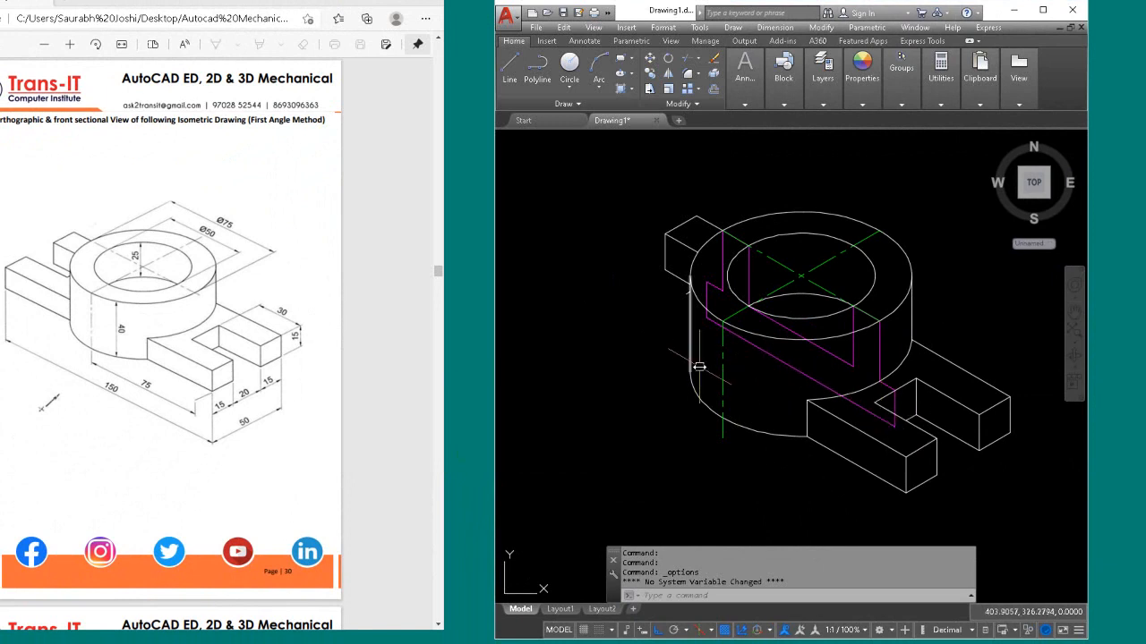
Step: Erase the front prong at the part's right end, the cylinder's lower front arc, its left vertical edge, and the stray line by the left arm
left_click(925, 434)
left_click(922, 447)
left_click(935, 457)
left_click(906, 483)
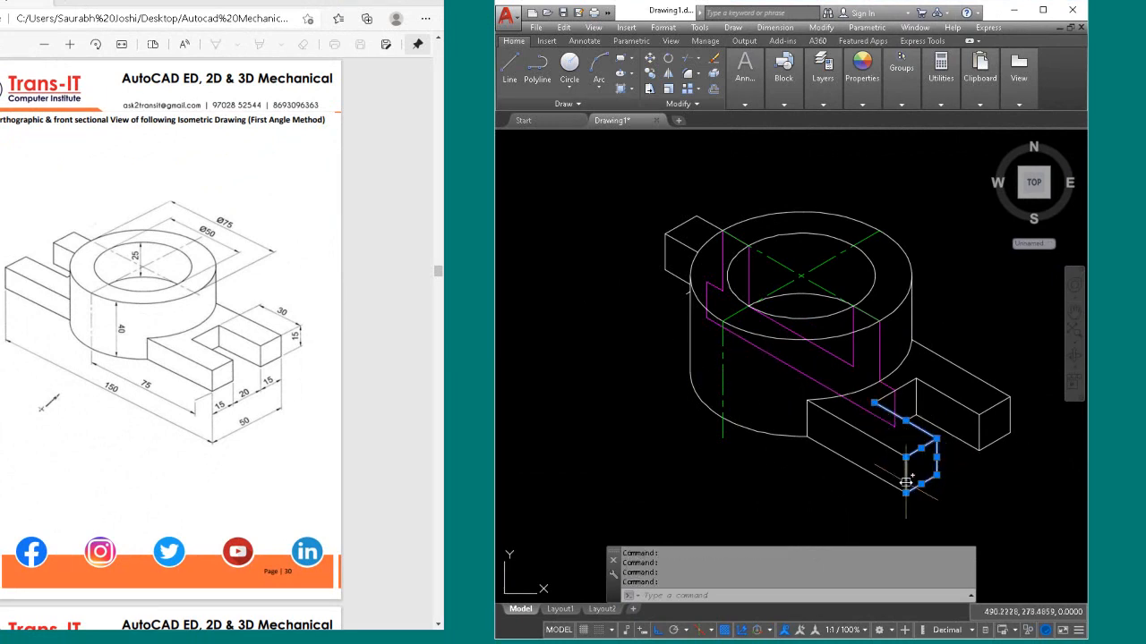
left_click(868, 435)
left_click(872, 470)
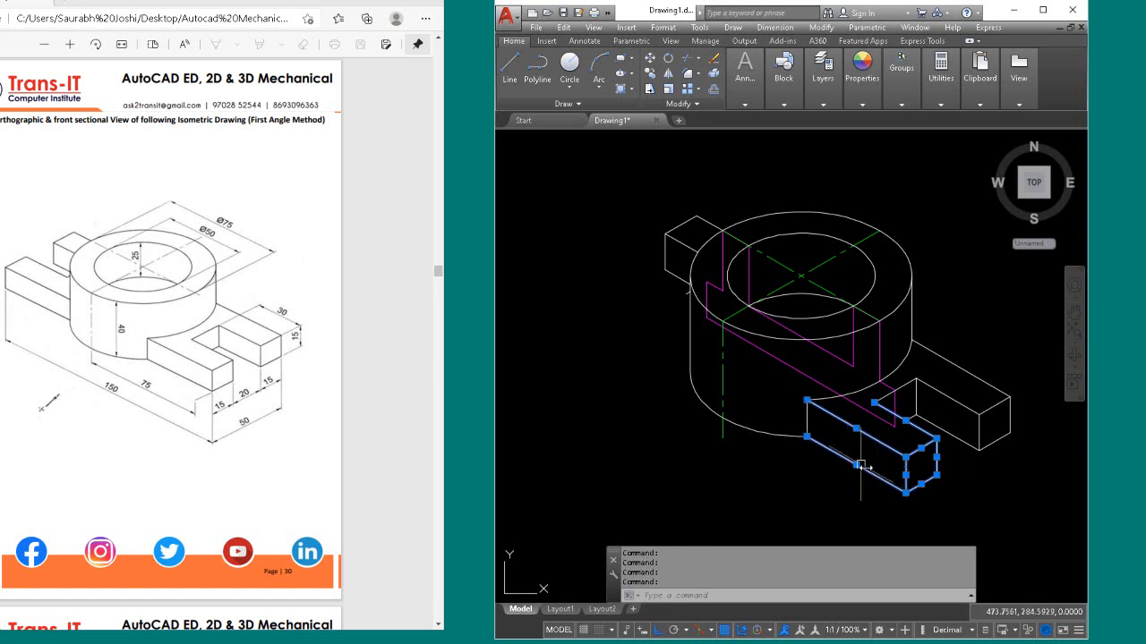
left_click(810, 420)
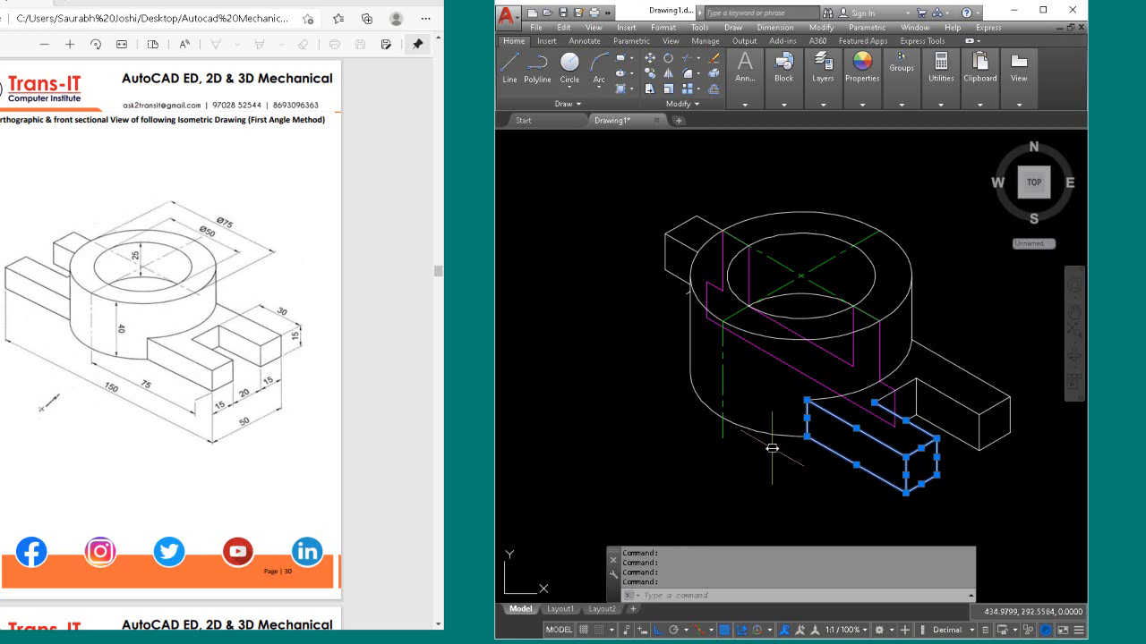
left_click(770, 435)
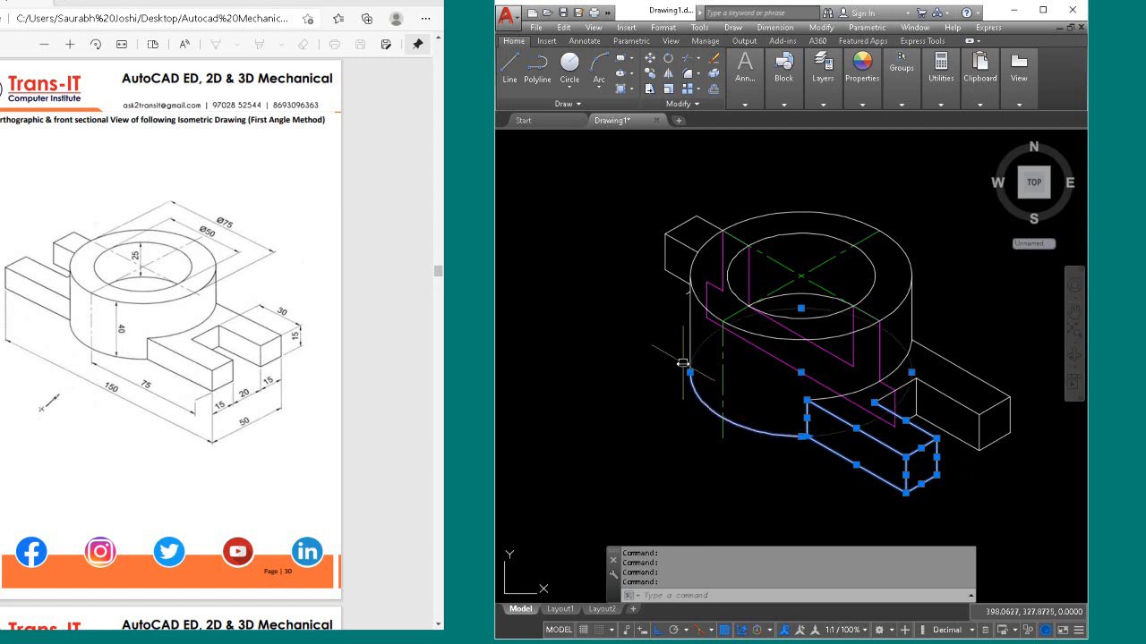
left_click(690, 325)
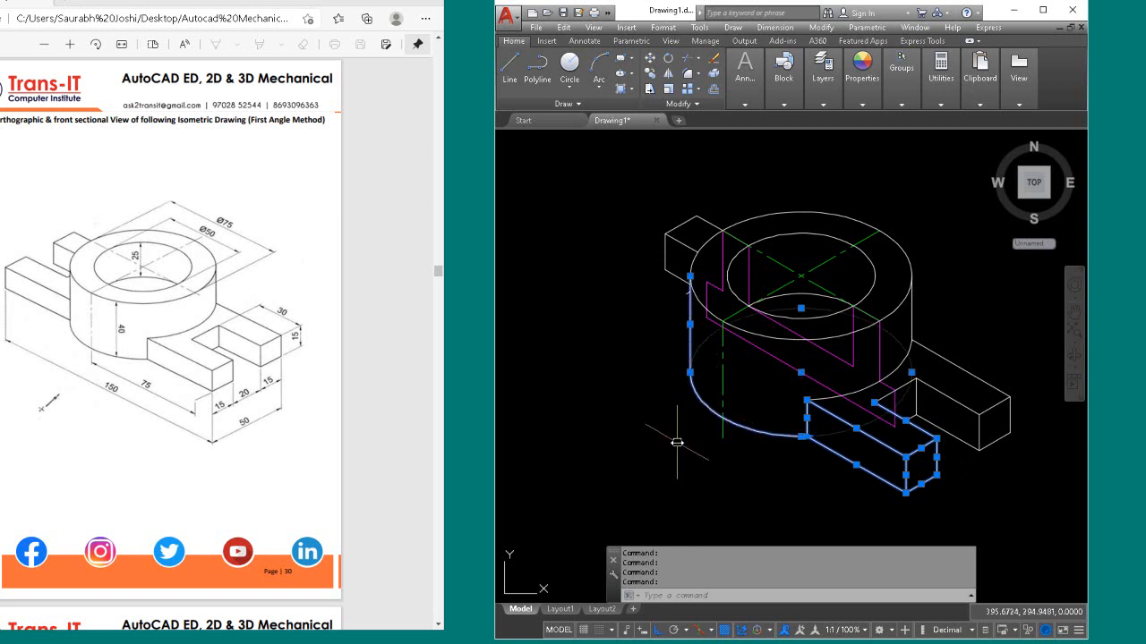
key("Delete")
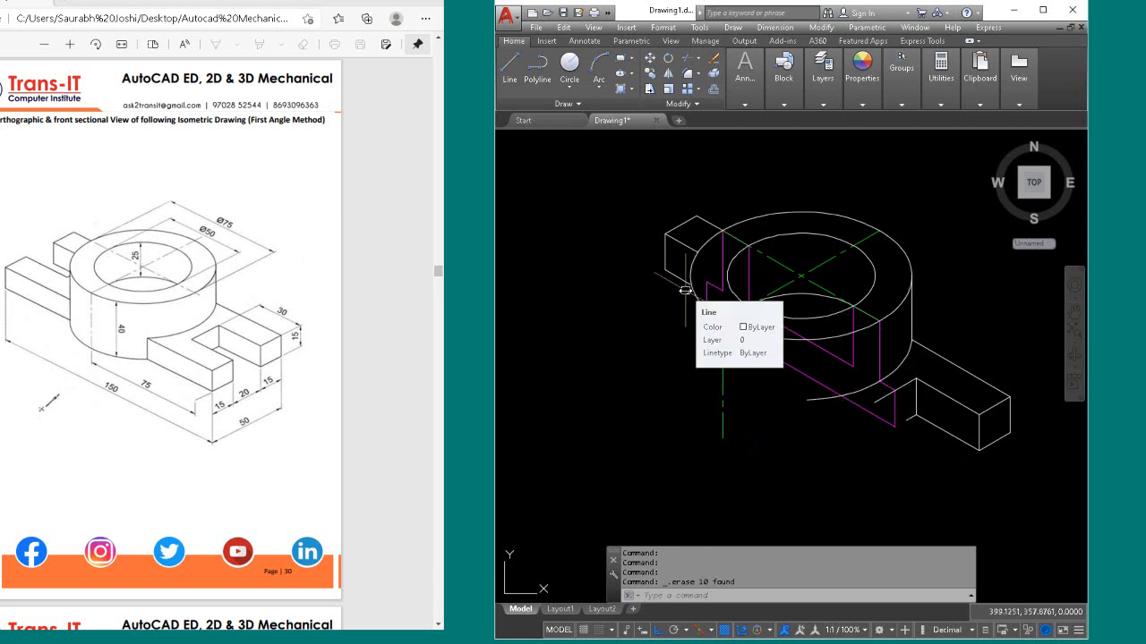
left_click(685, 290)
key("Delete")
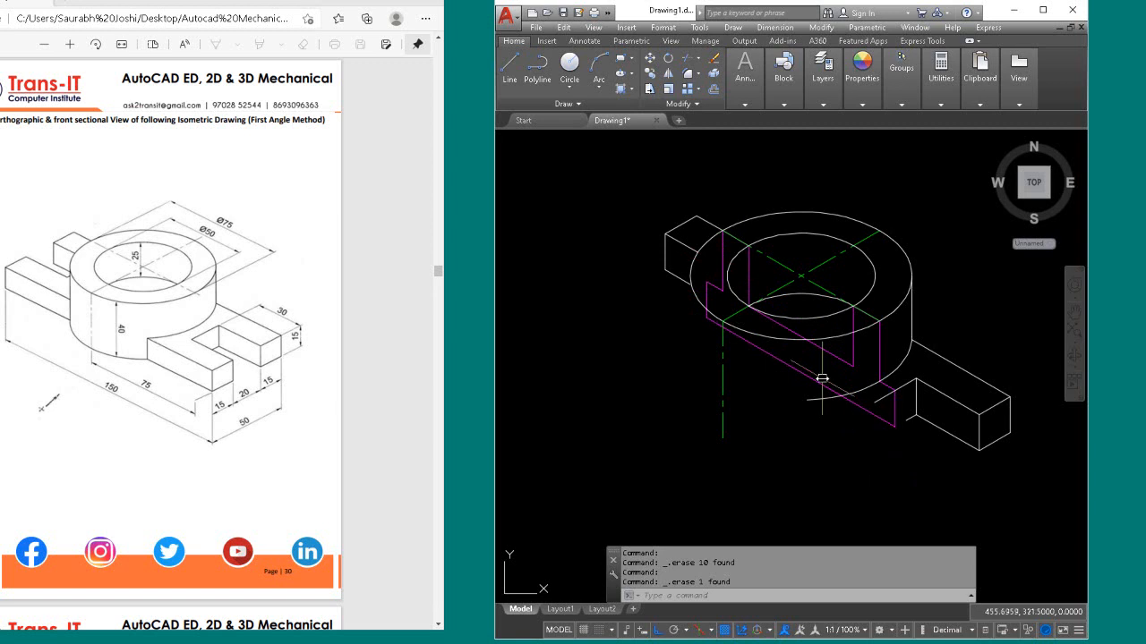
Step: Trim away the ring's outer, bore and lower arcs that lie in front of the cutting outline
type("t")
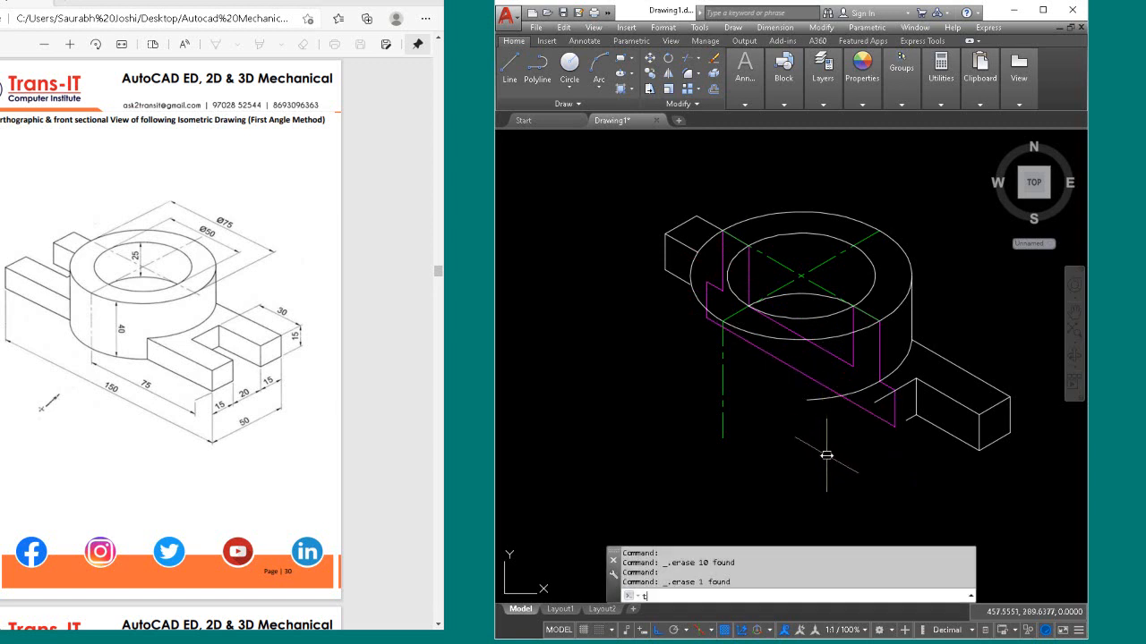
key("Return")
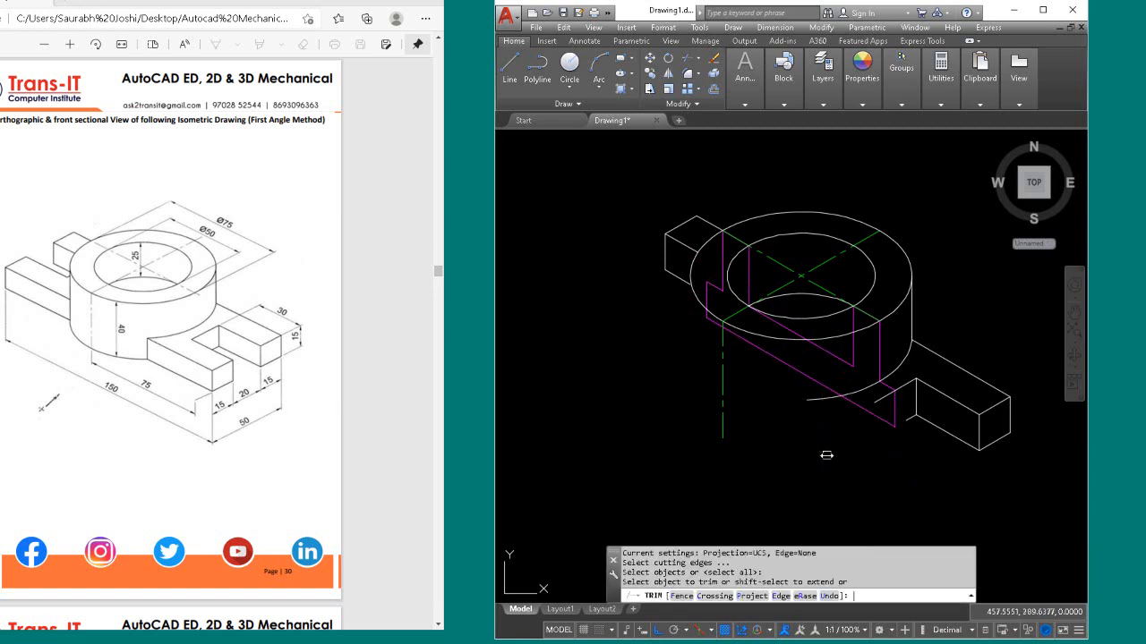
left_click(874, 399)
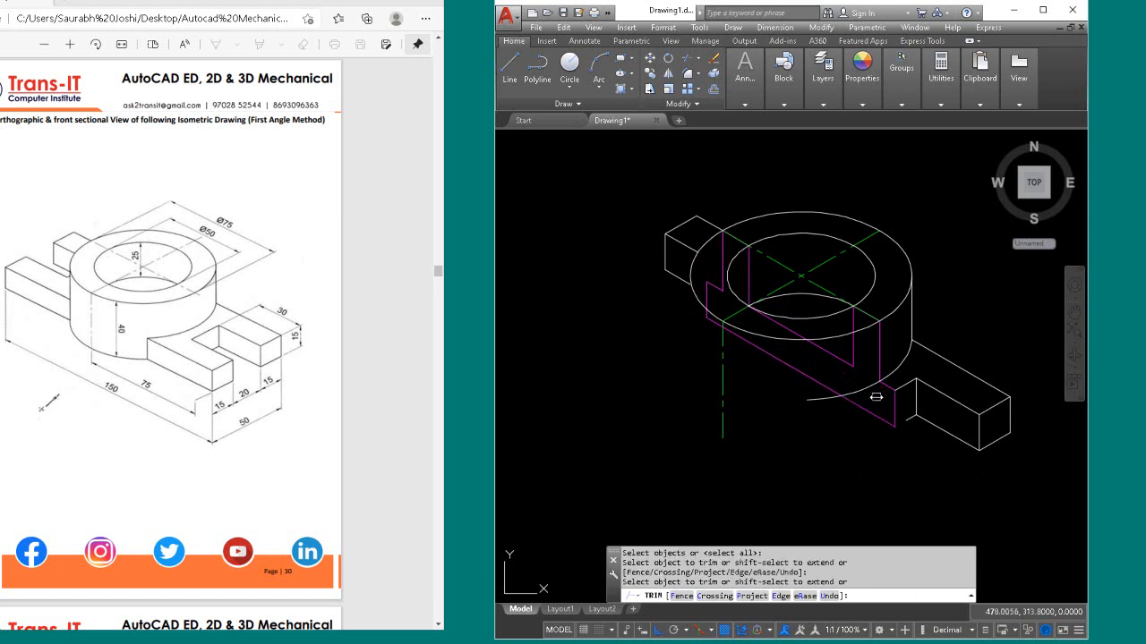
left_click(812, 402)
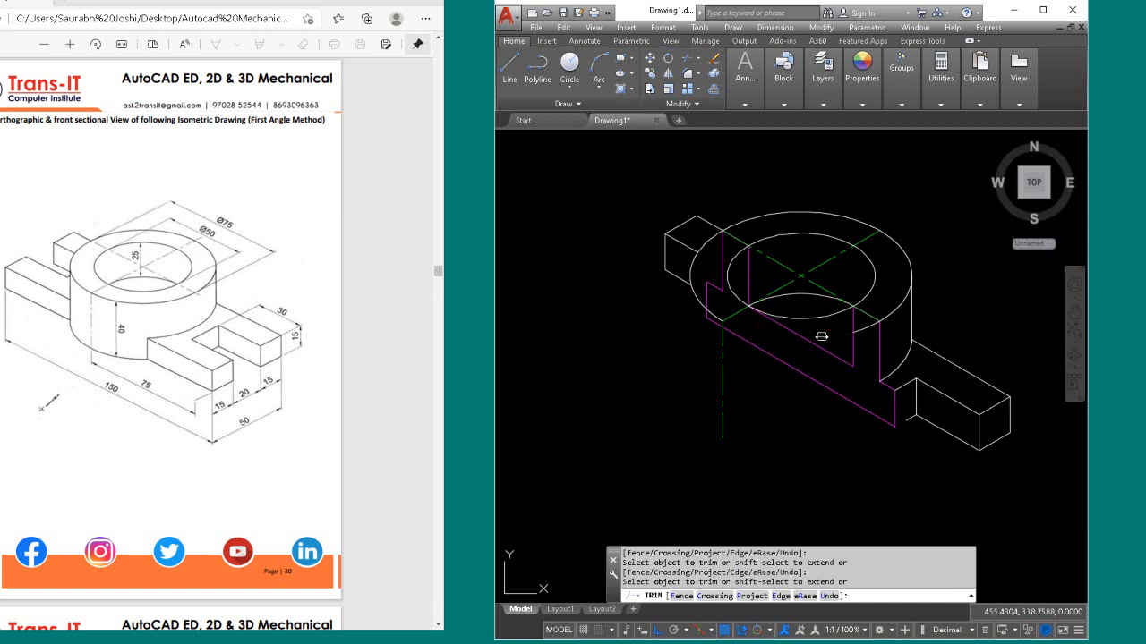
left_click(865, 326)
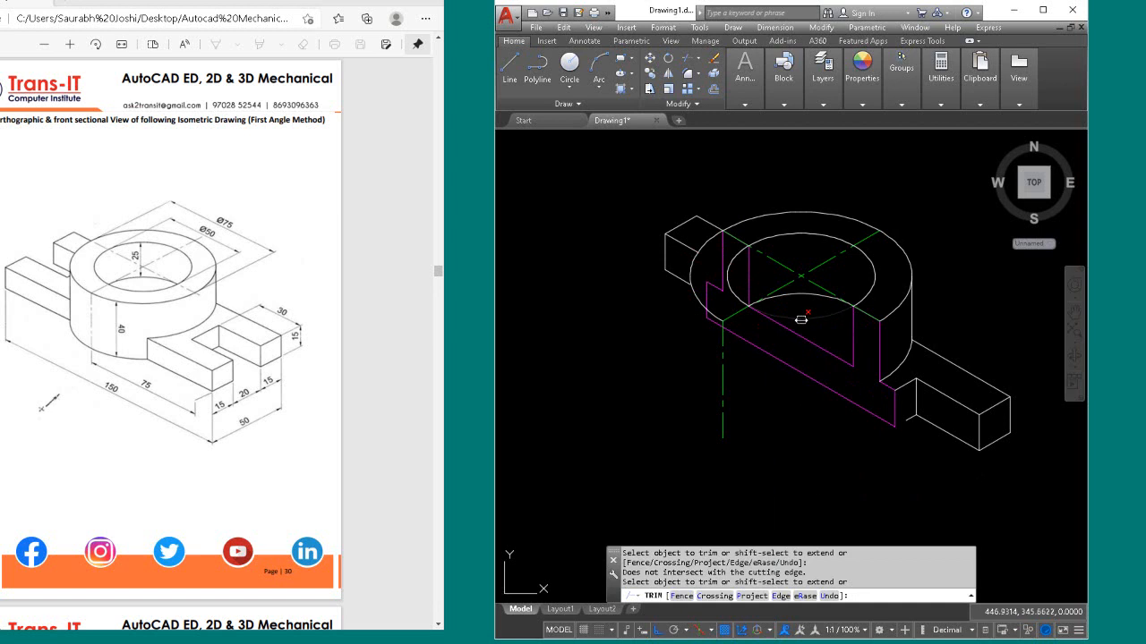
left_click(801, 319)
left_click(738, 305)
left_click(713, 315)
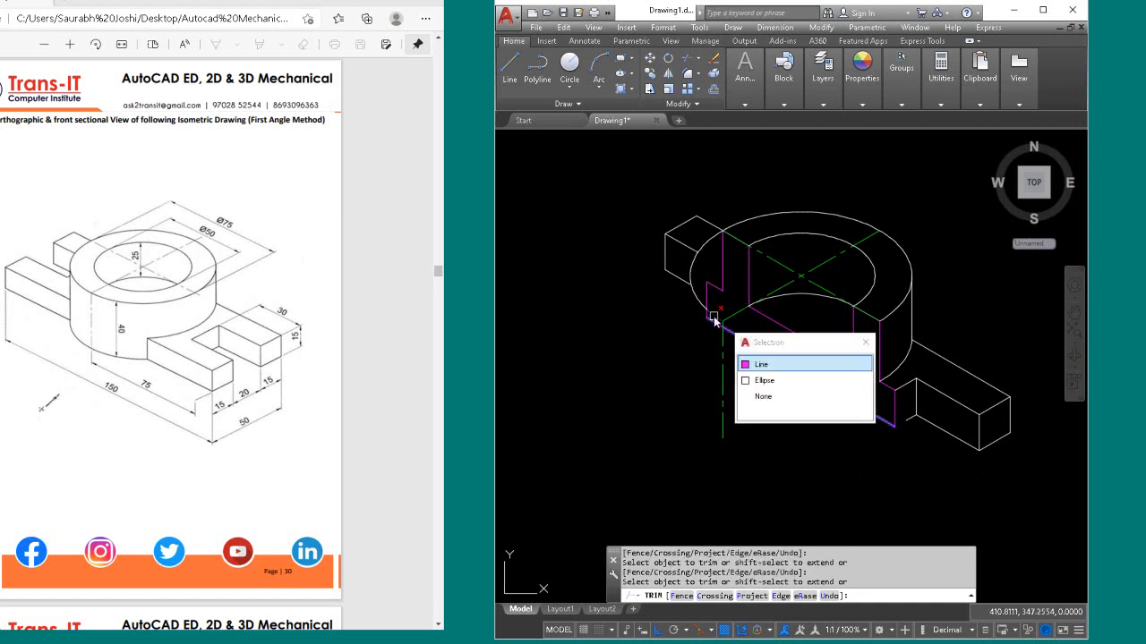
left_click(784, 381)
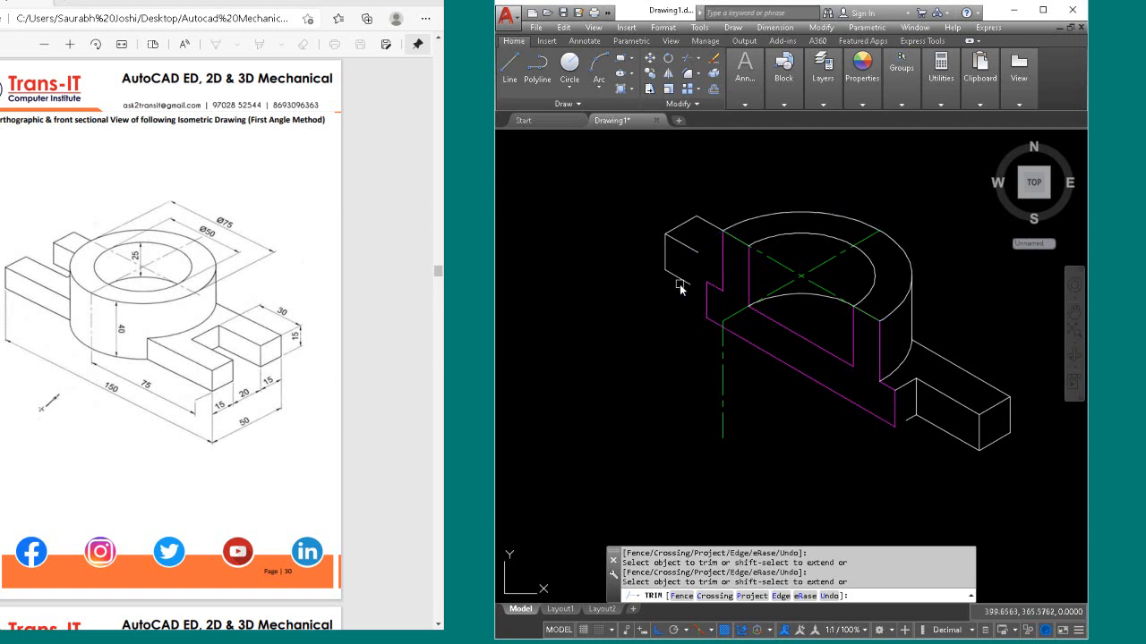
left_click(699, 251)
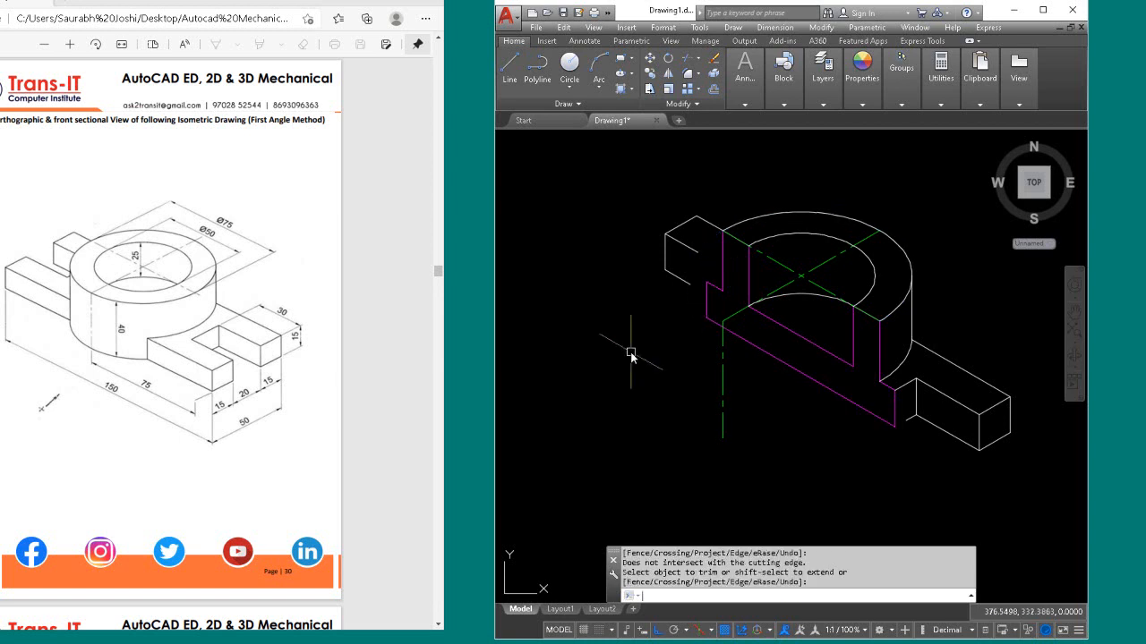
key("Return")
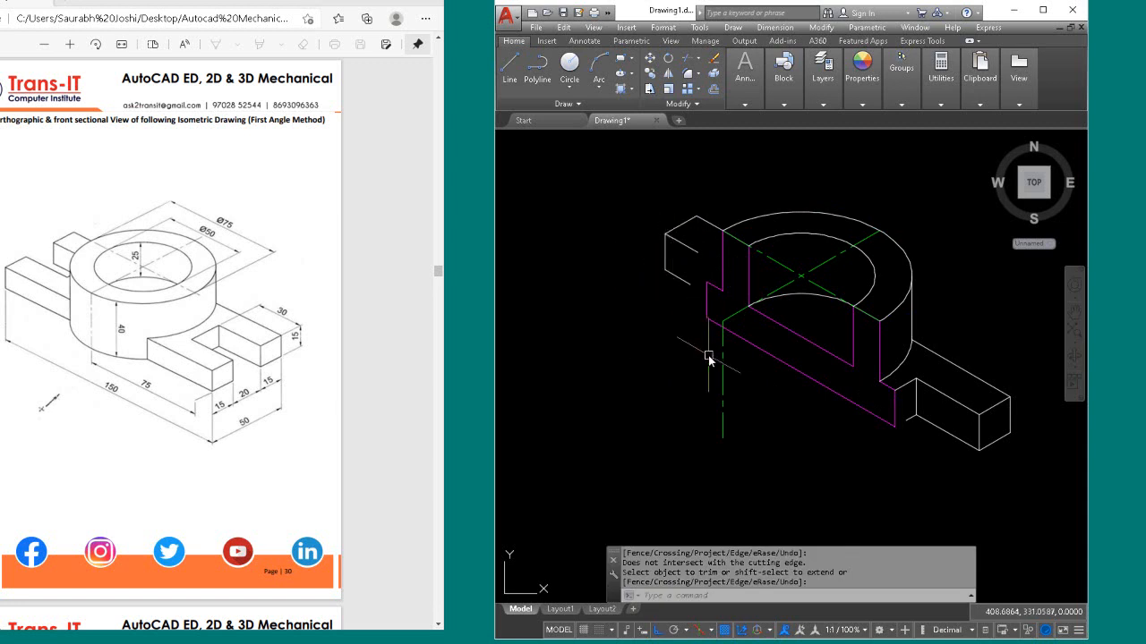
Step: Lengthen the left rear arm's upper and lower front edges to a total length of 30
type("LE")
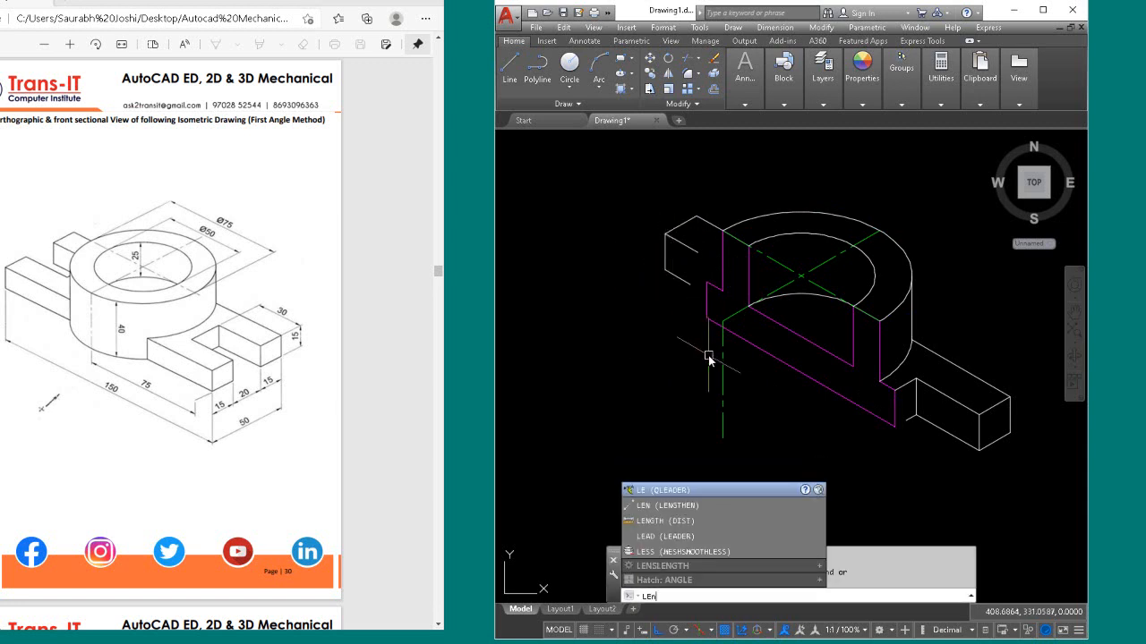
type("n")
key("Return")
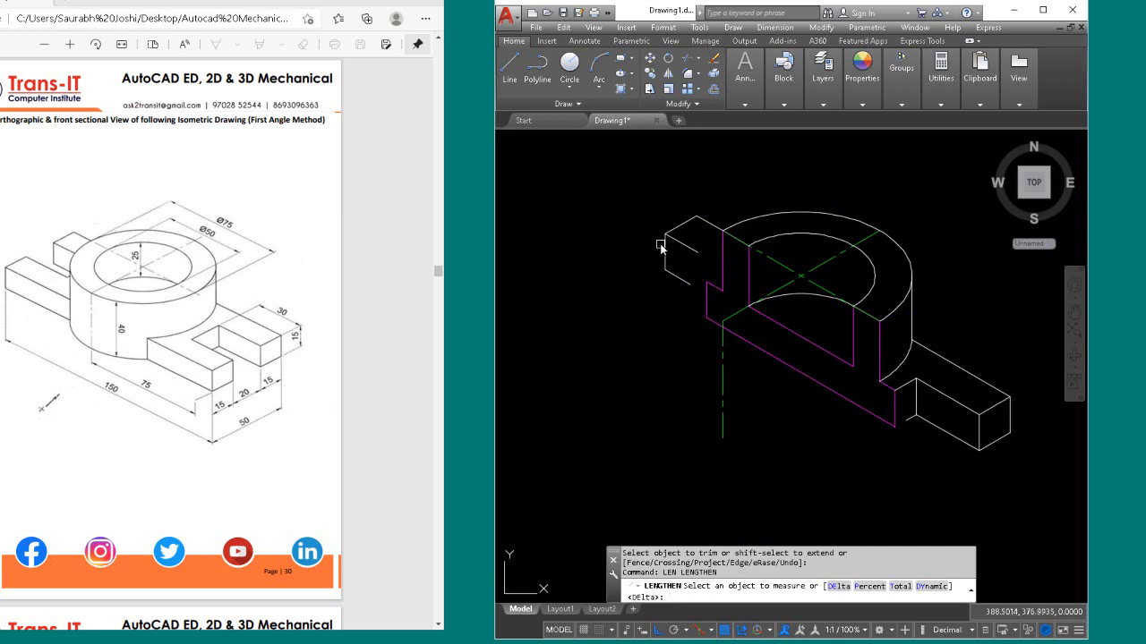
left_click(901, 586)
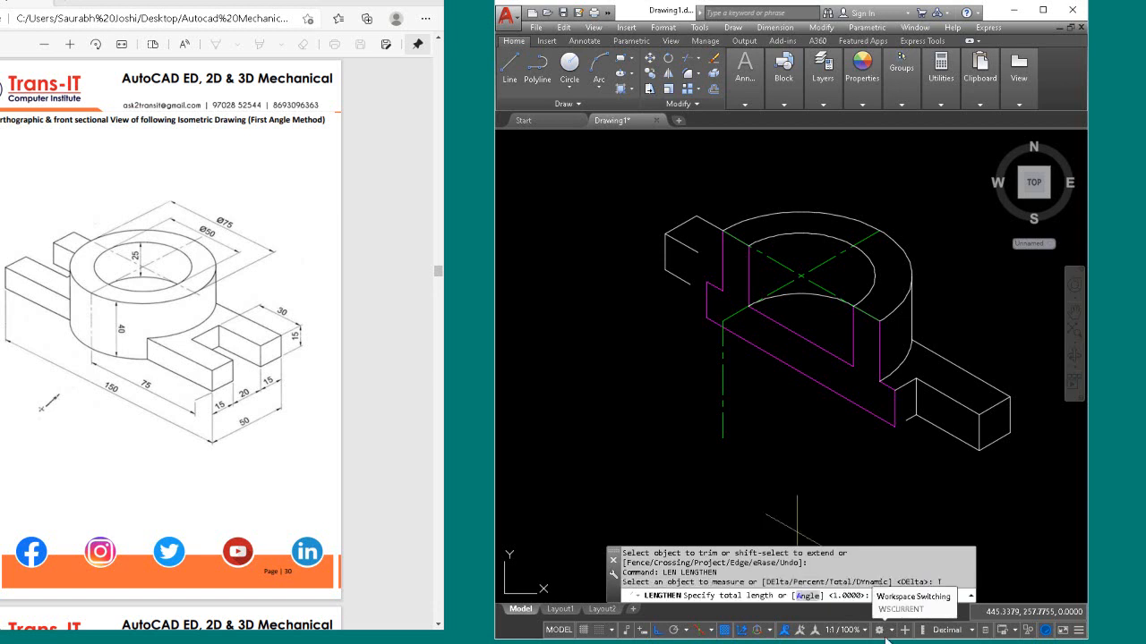
type("30")
key("Return")
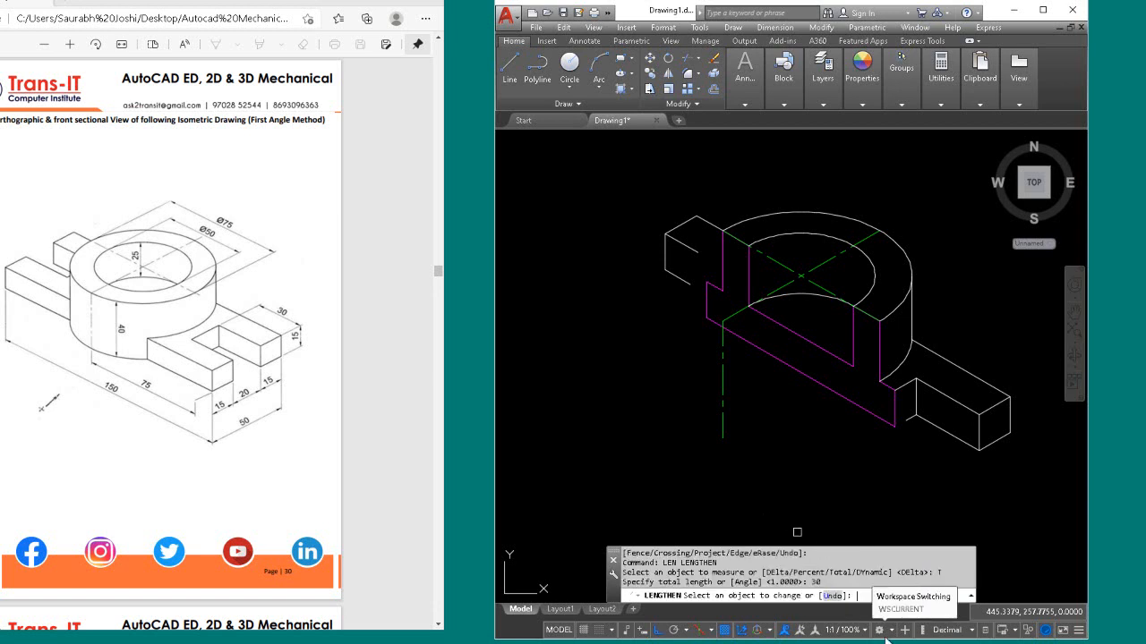
left_click(682, 245)
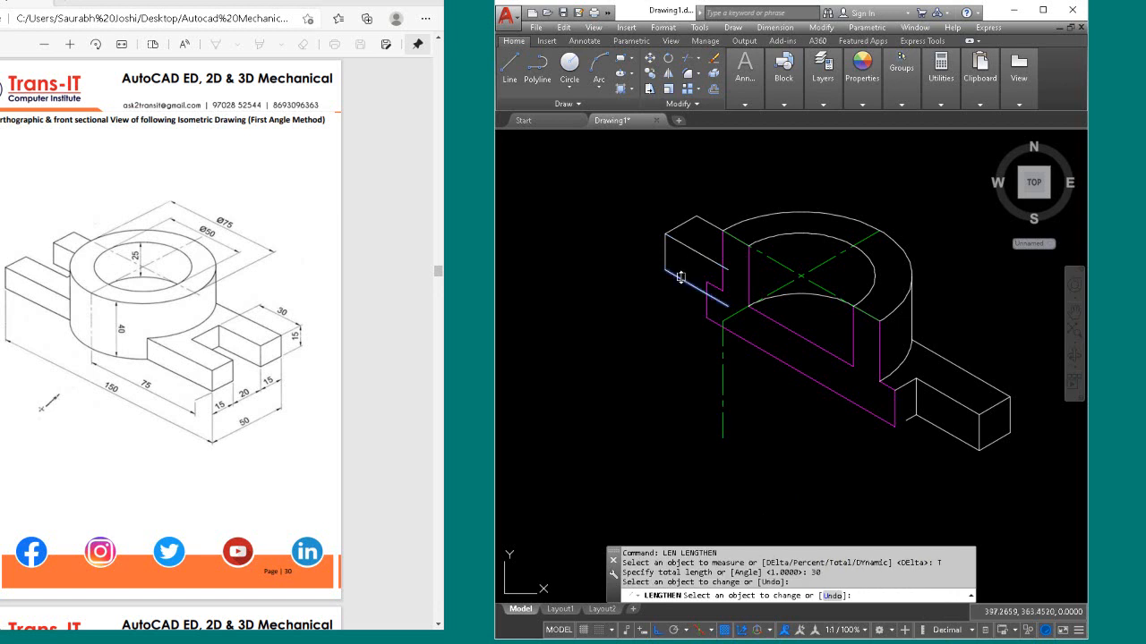
left_click(680, 277)
key("Return")
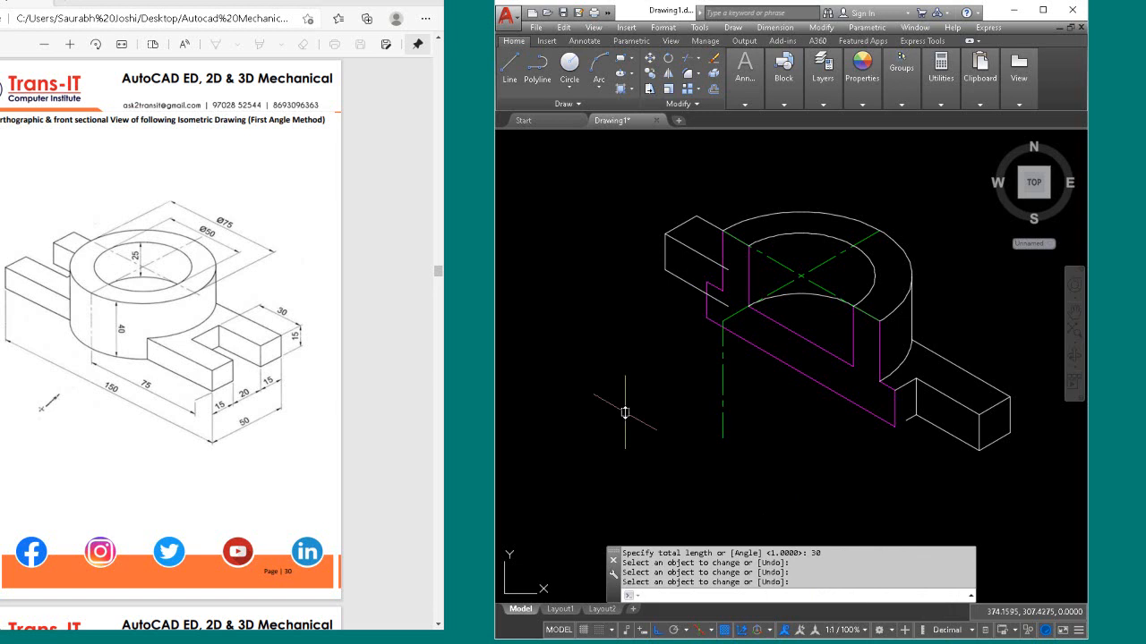
Step: On the top isoplane, draw a line from the cutting outline's upper-left corner to the end of the left arm's upper front edge
key("F5")
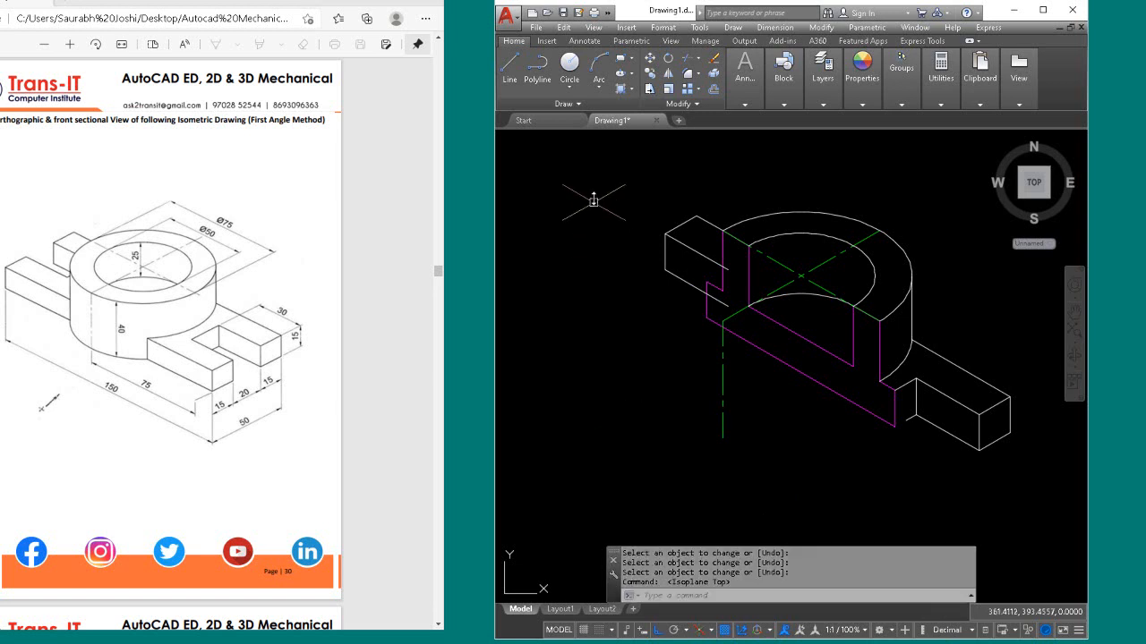
left_click(509, 65)
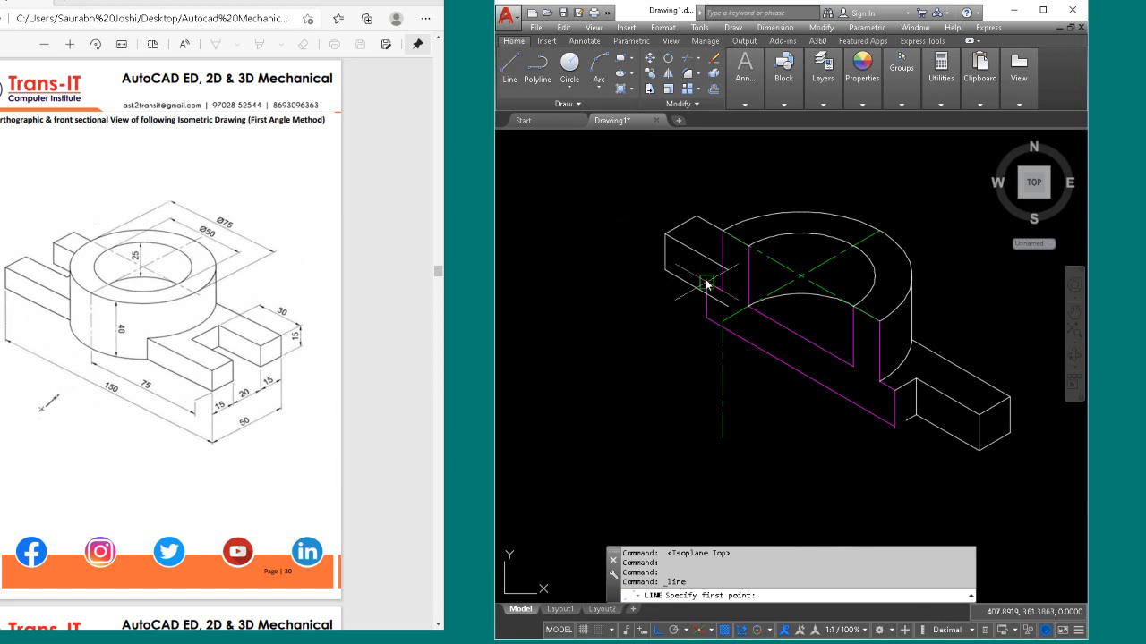
left_click(707, 283)
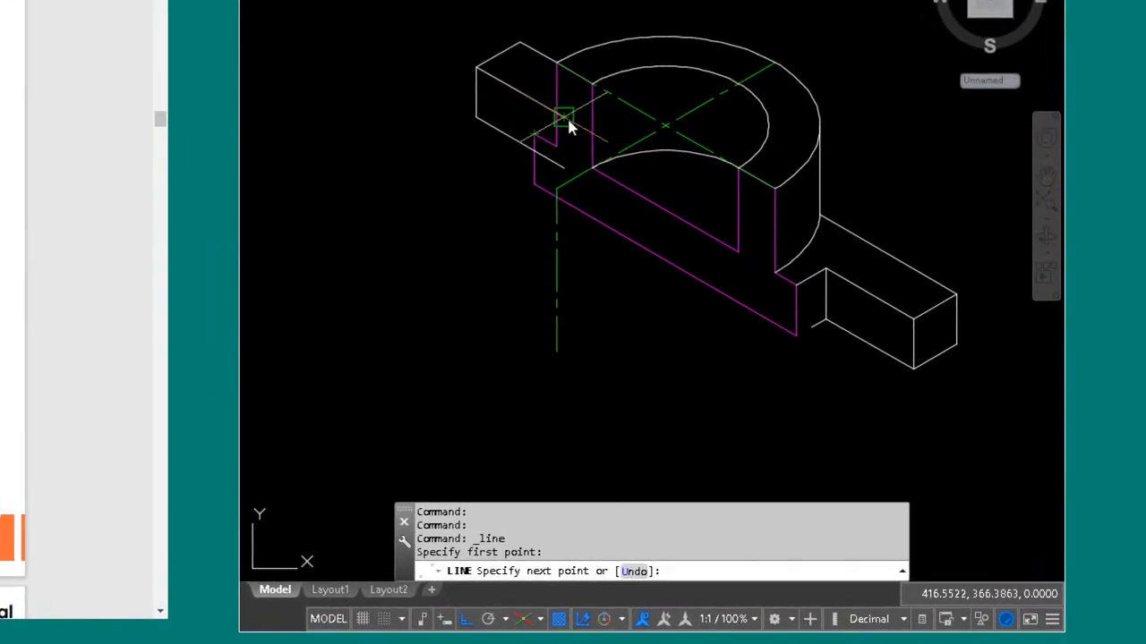
left_click(644, 193)
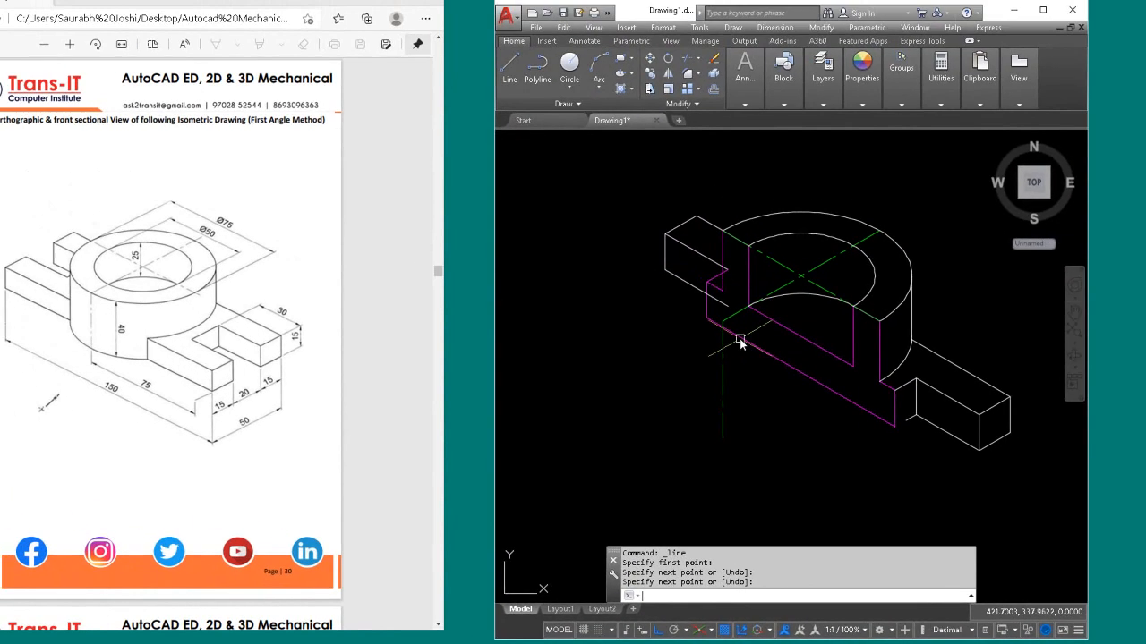
key("Return")
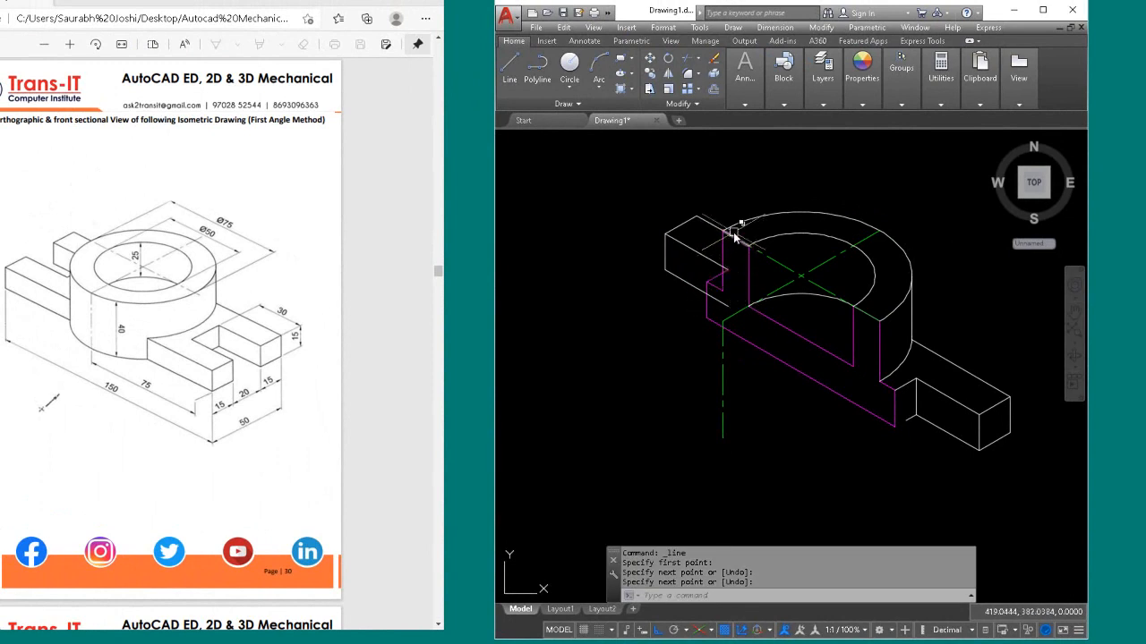
Step: Move the new slot edge line at the left arm from the cutting layer to layer 0
scroll(700, 255, "up", 2)
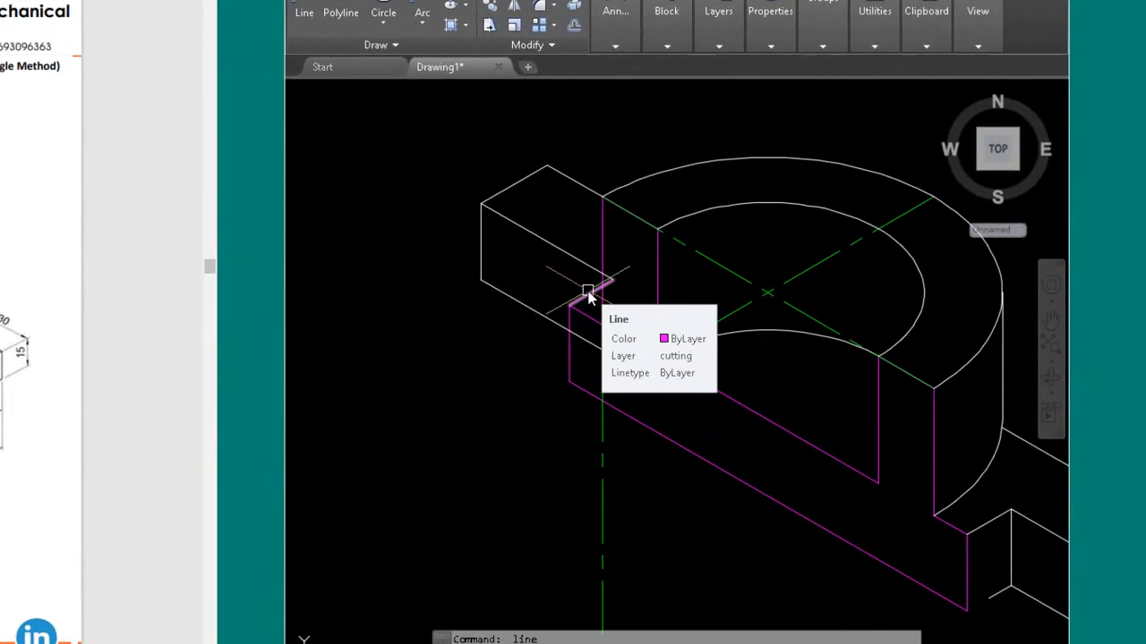
left_click(588, 295)
mouse_move(624, 21)
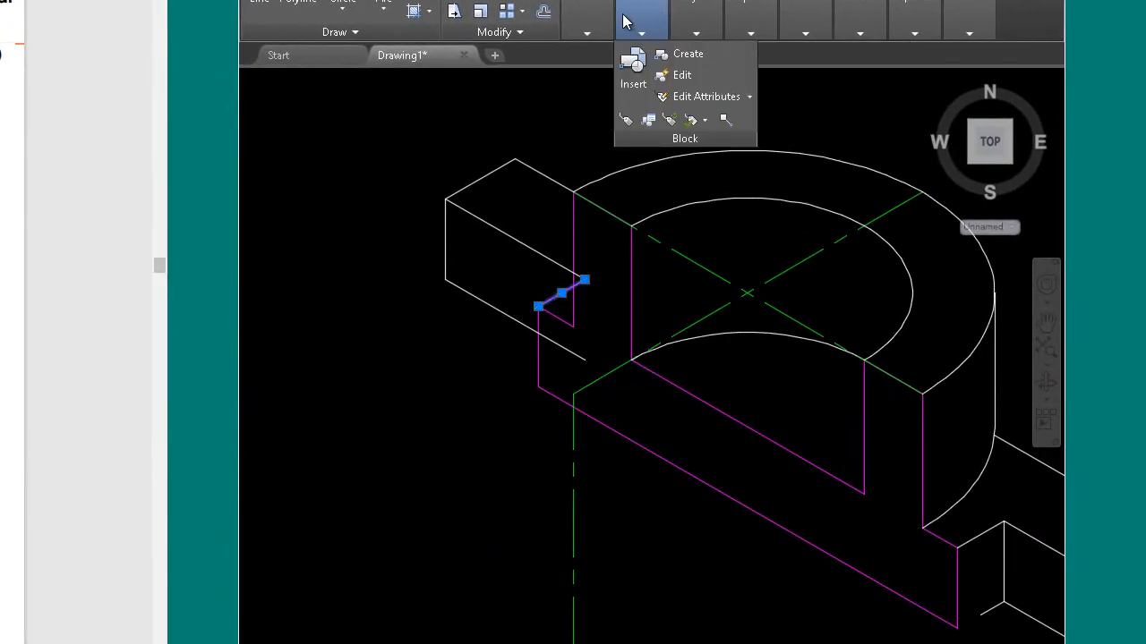
mouse_move(683, 11)
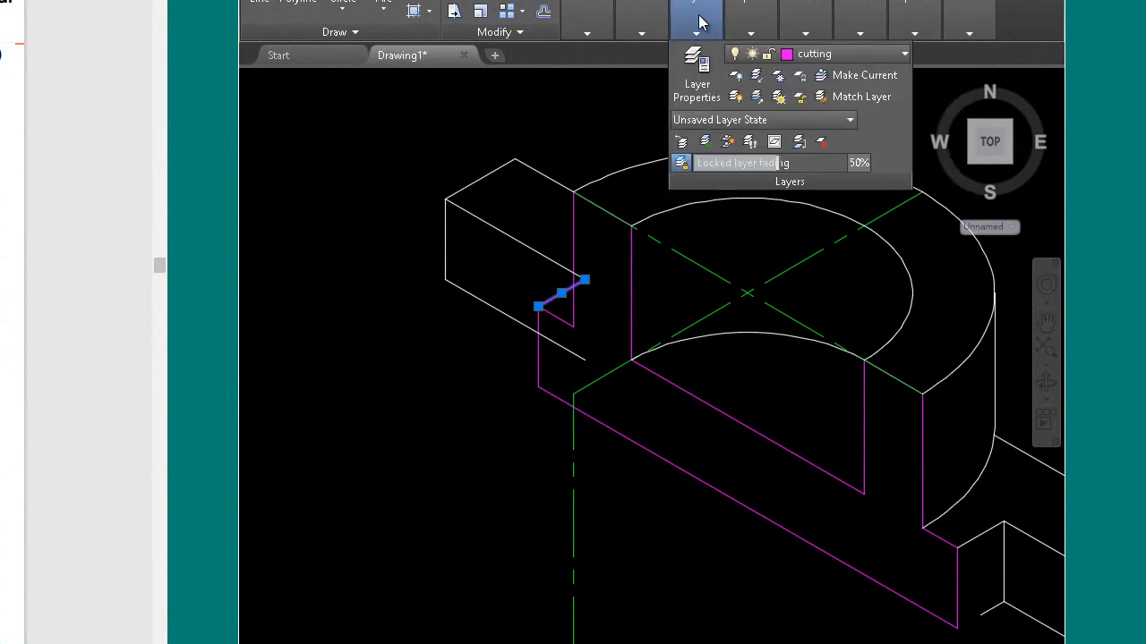
left_click(842, 53)
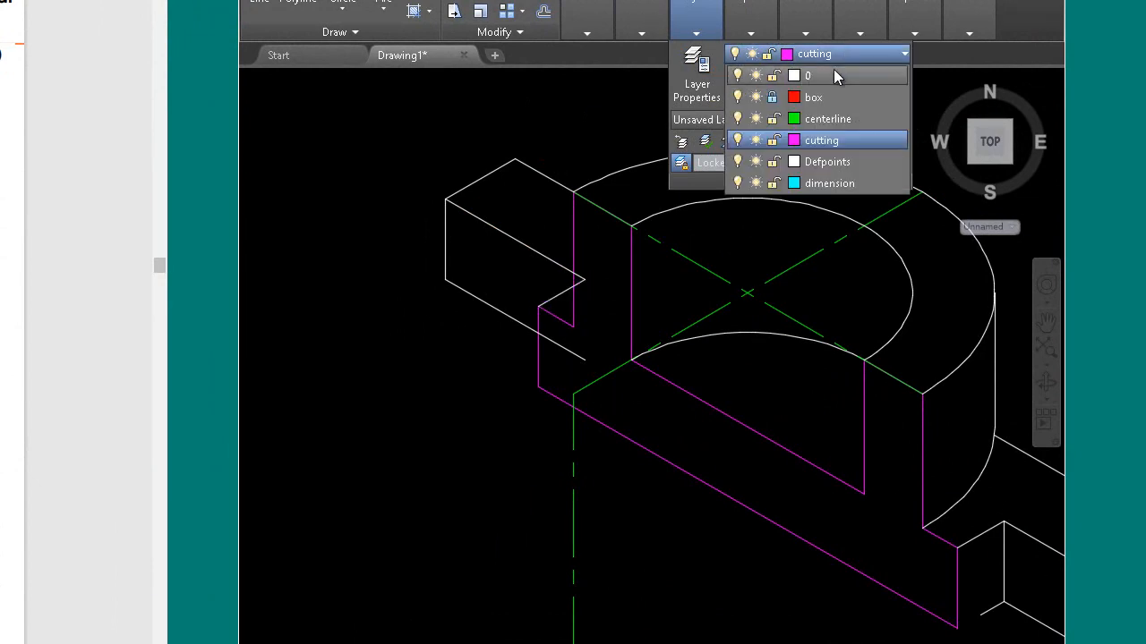
left_click(833, 69)
key("Escape")
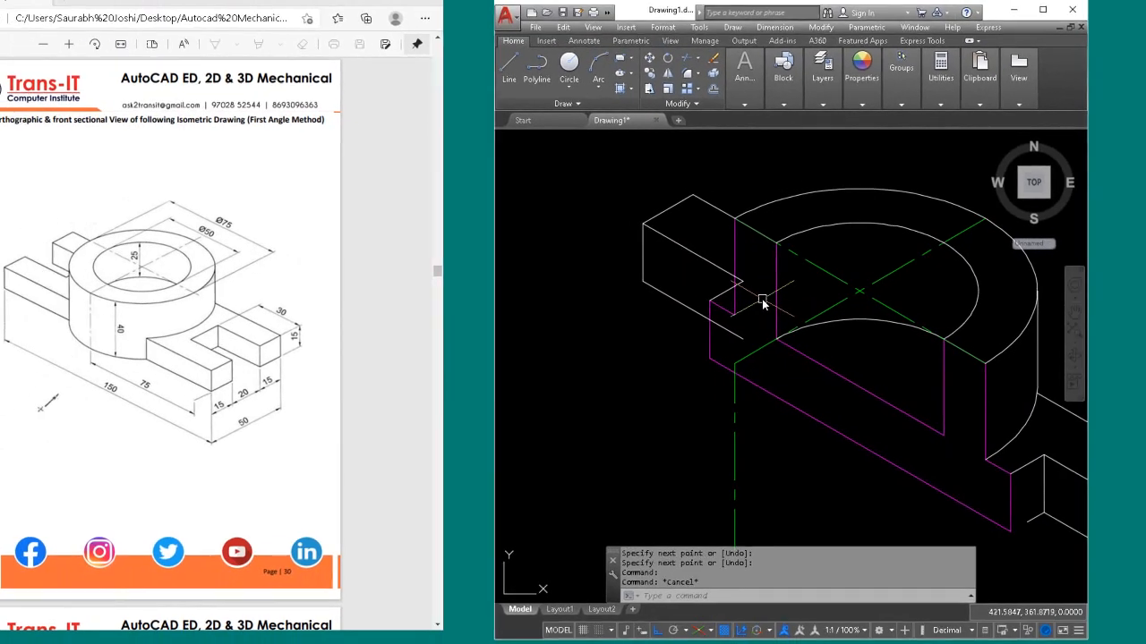
Step: Trim the left arm's slot edge and upper and lower front edges back to the magenta cutting outline
type("tr")
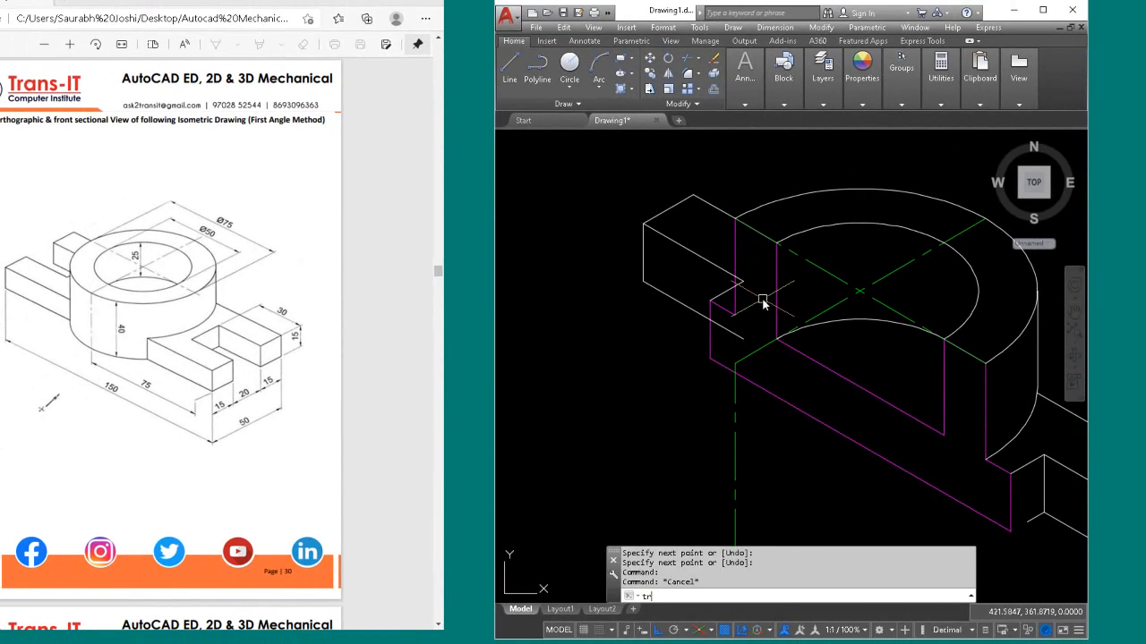
key("Return")
key("Return")
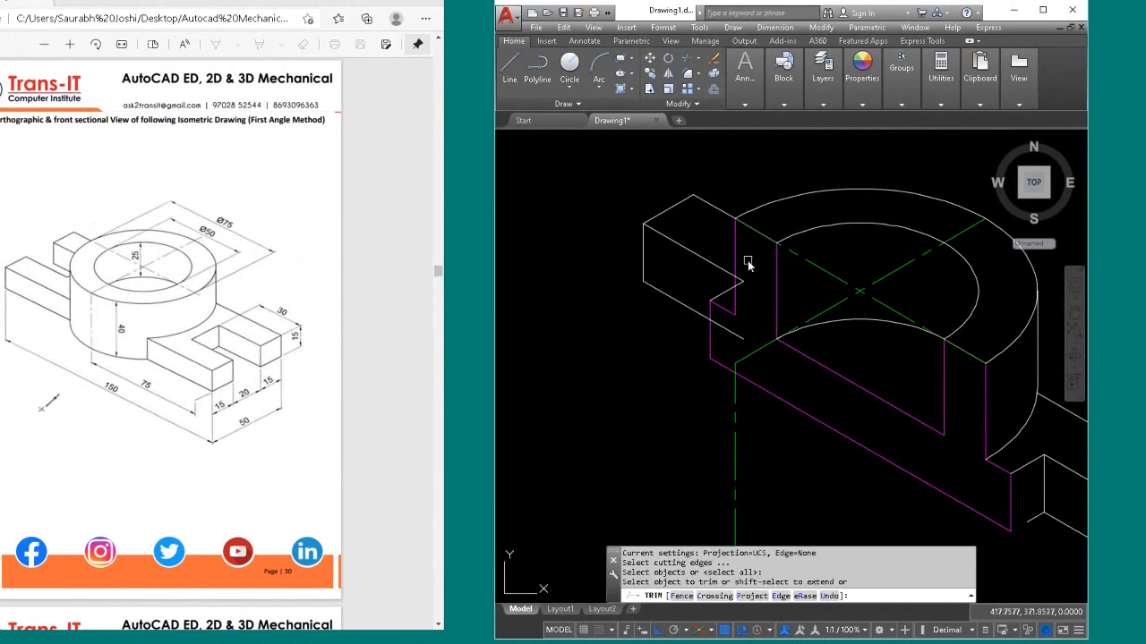
left_click(743, 279)
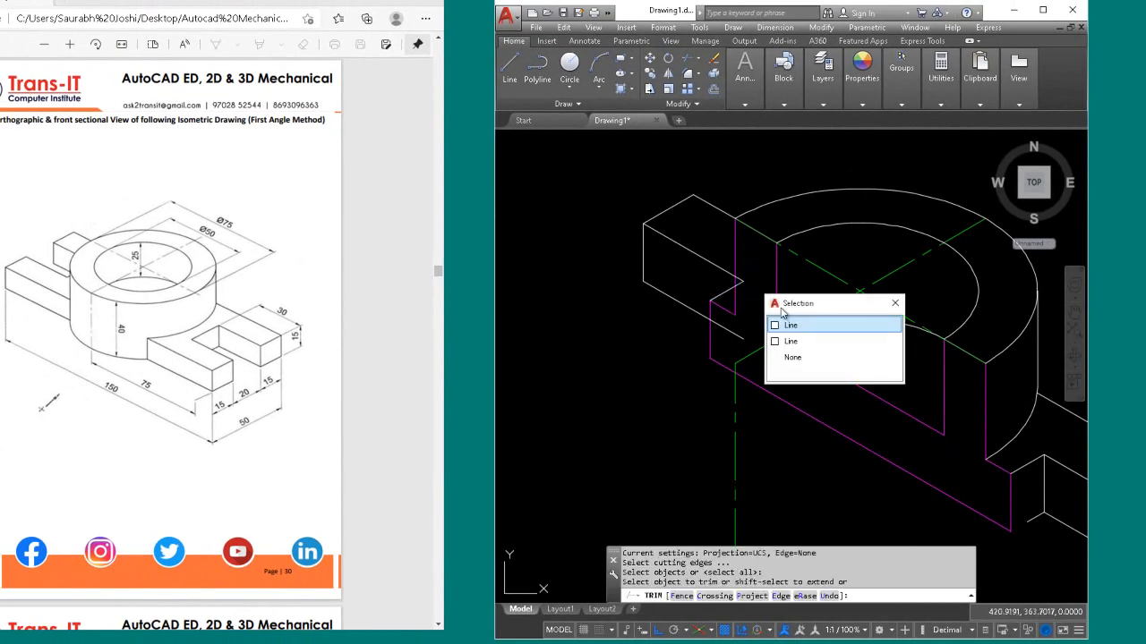
left_click(788, 321)
left_click(758, 296)
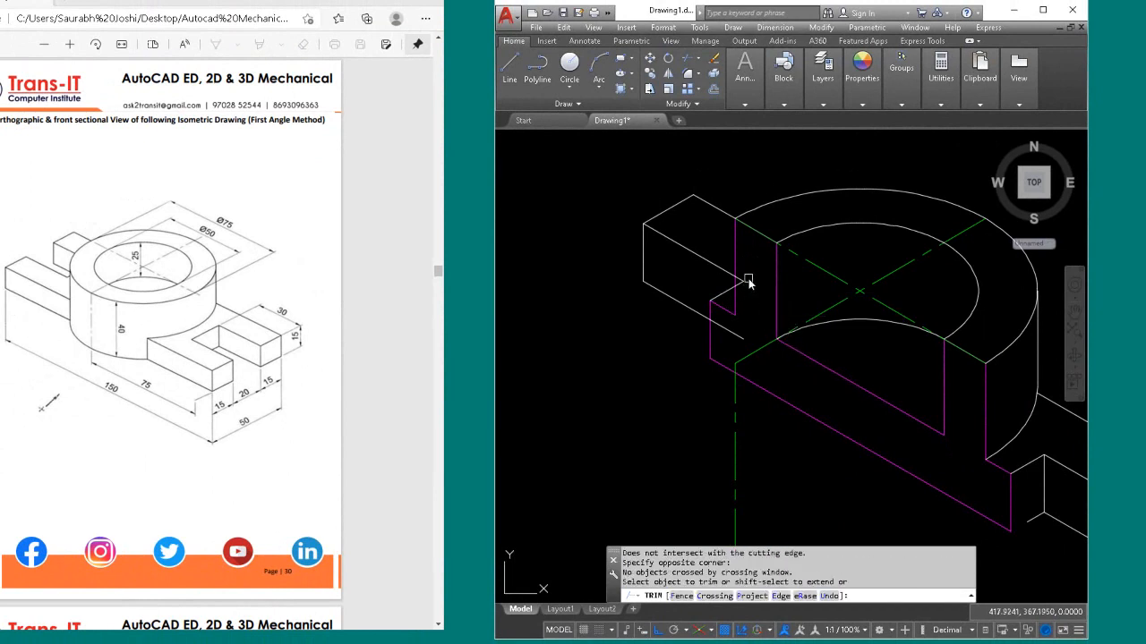
left_click(743, 278)
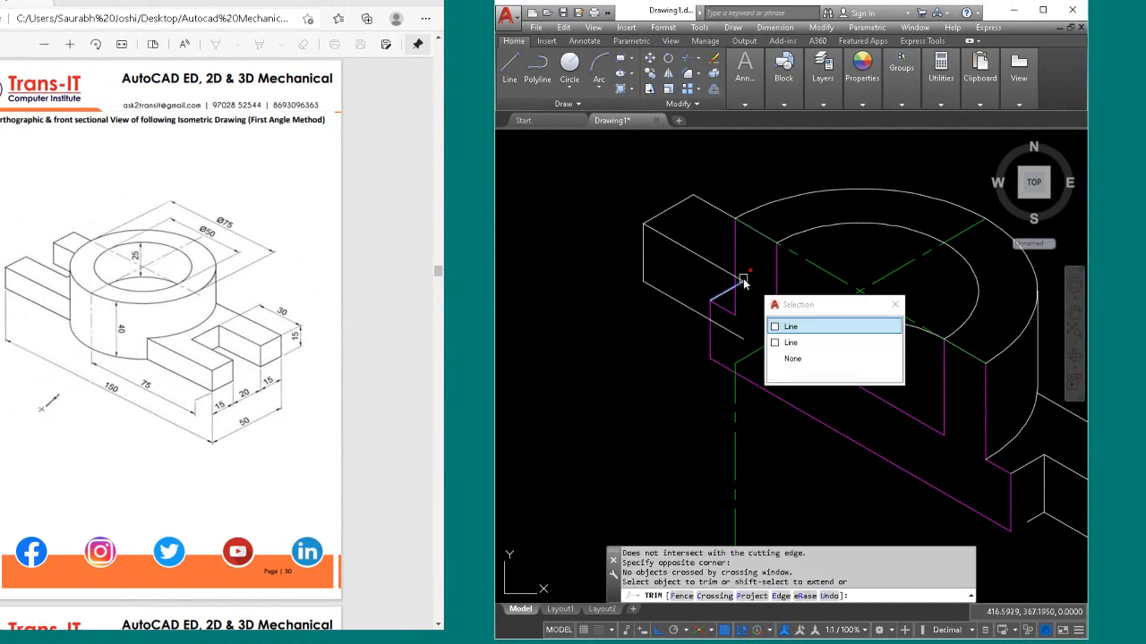
left_click(823, 327)
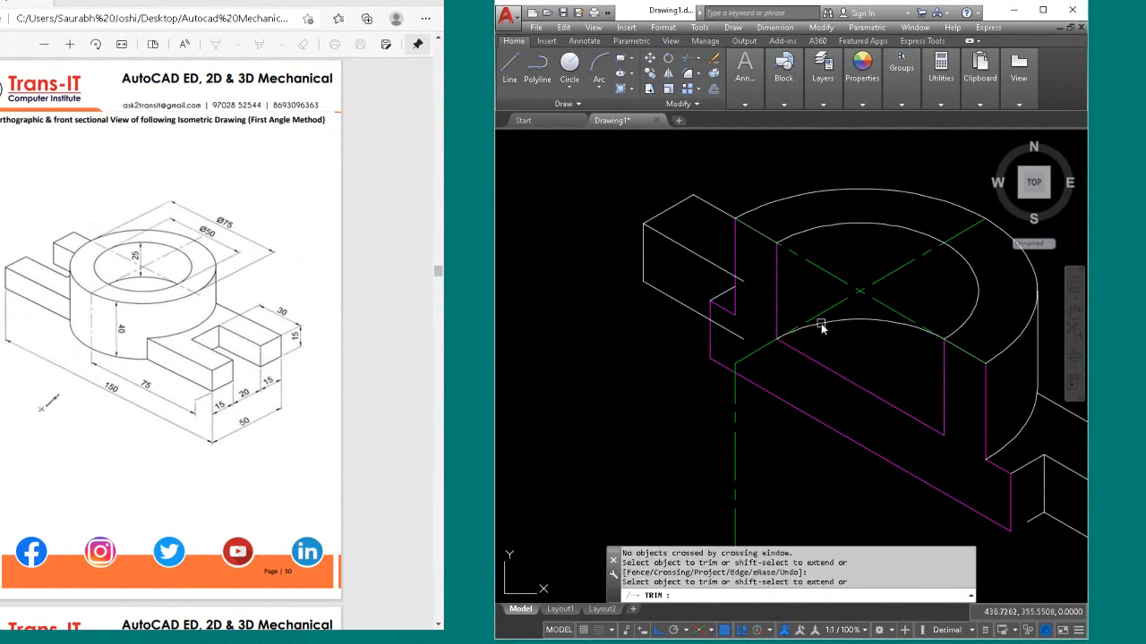
left_click(746, 281)
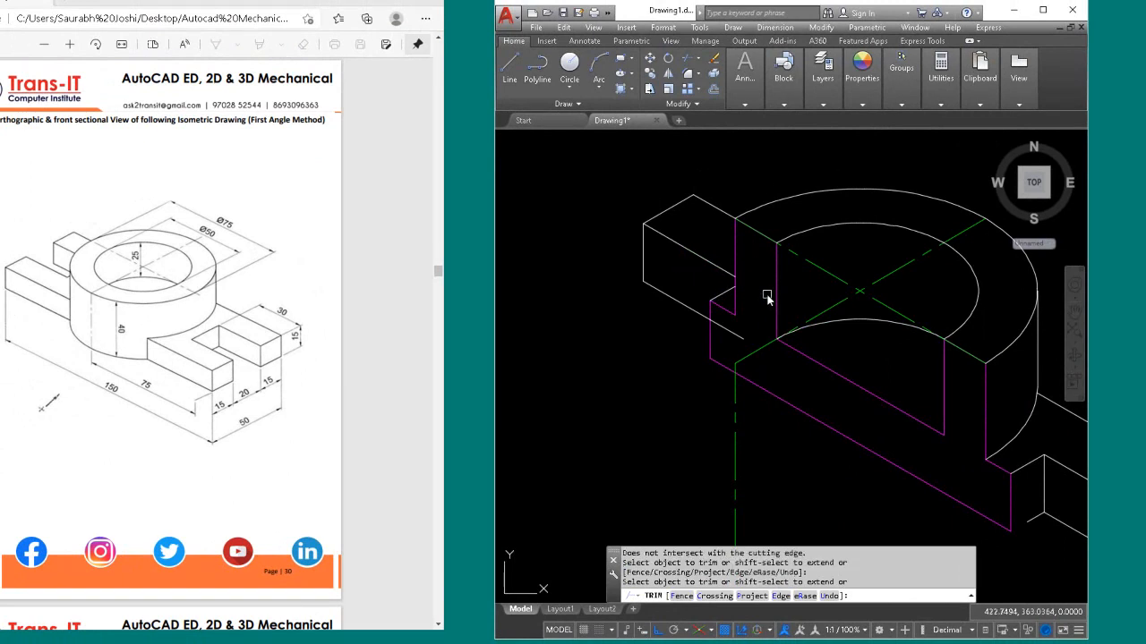
left_click(738, 334)
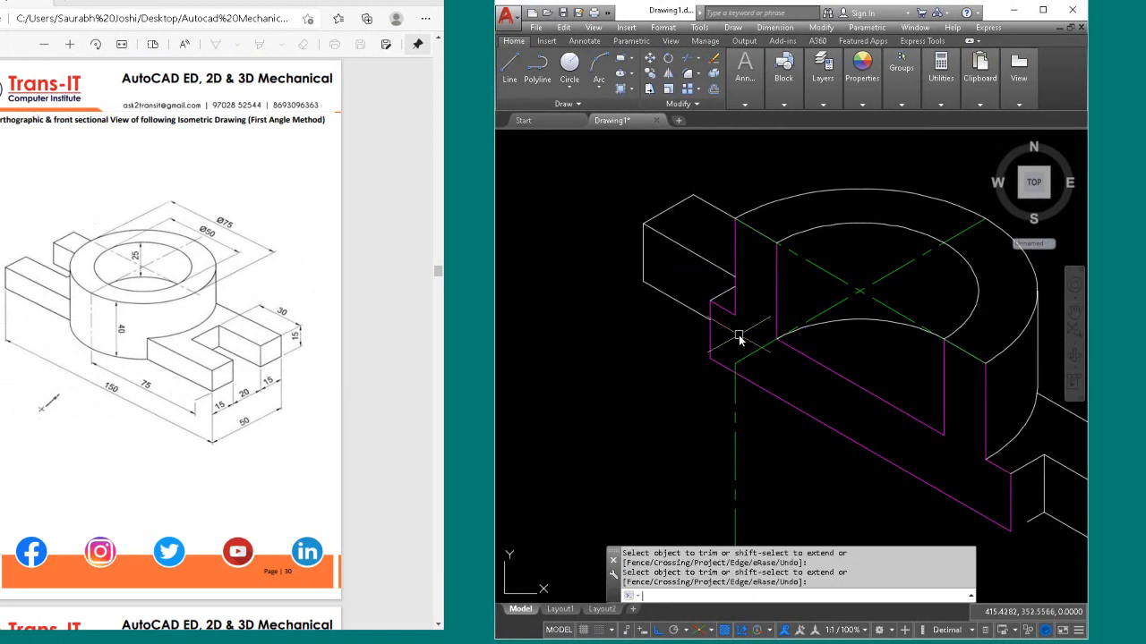
key("Return")
Step: Move the vertical centre line from its upper end to the centre of the ring's top face
left_click(736, 439)
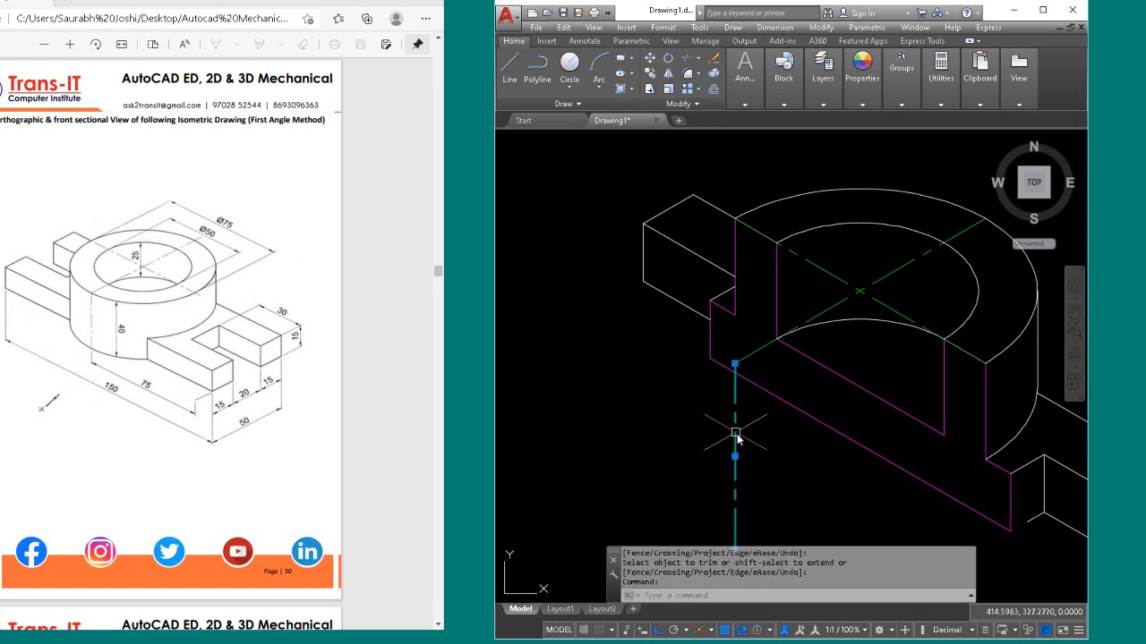
type("m")
key("Return")
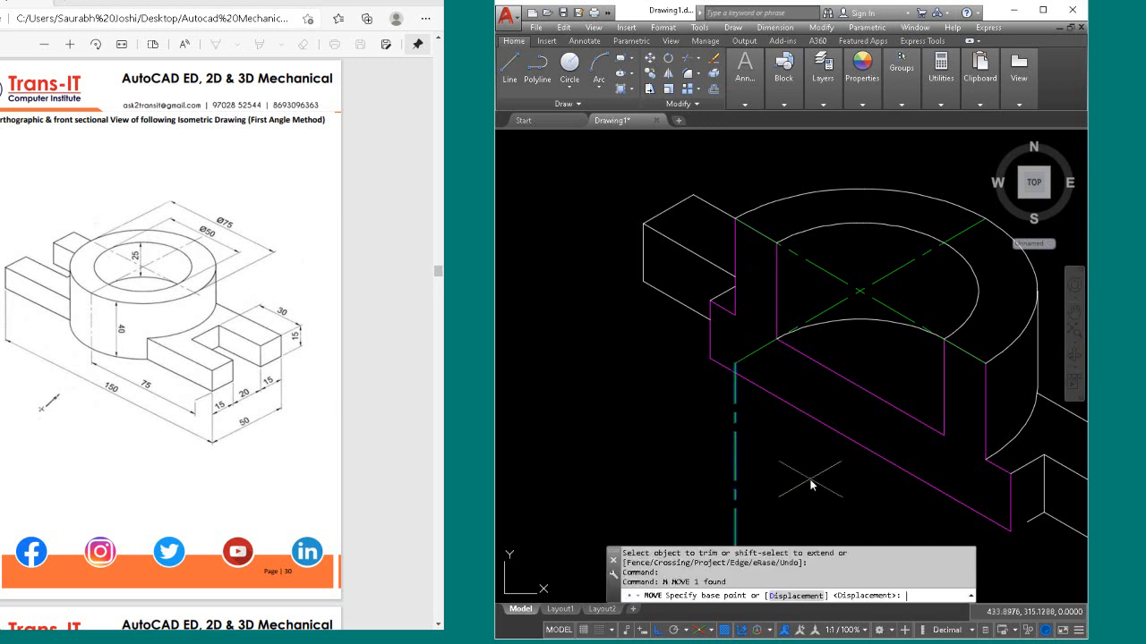
left_click(735, 365)
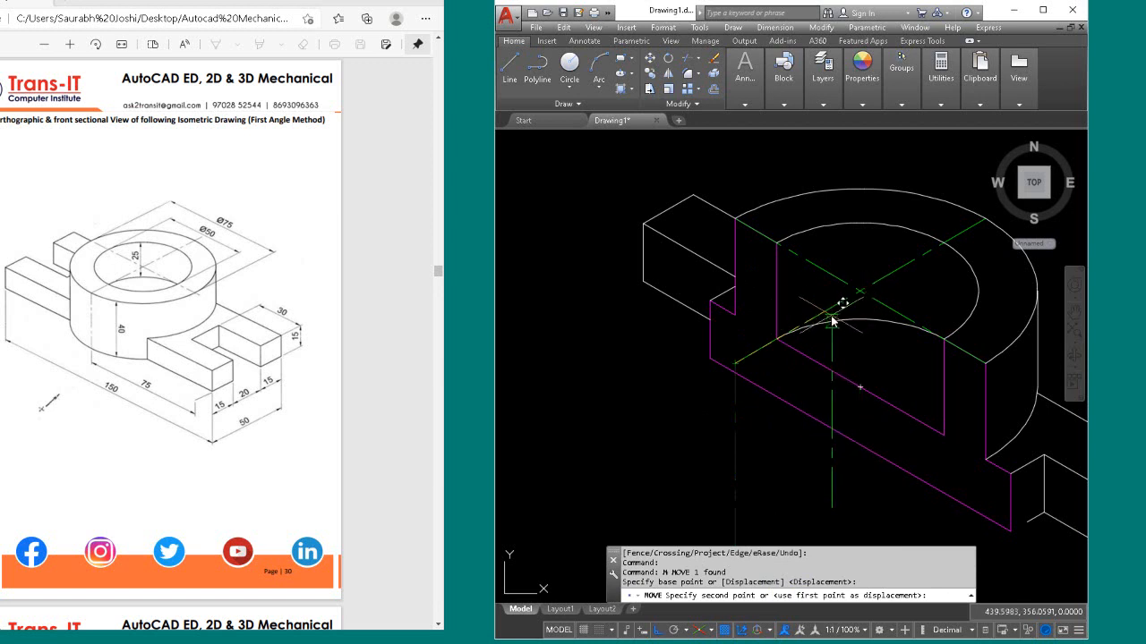
left_click(857, 293)
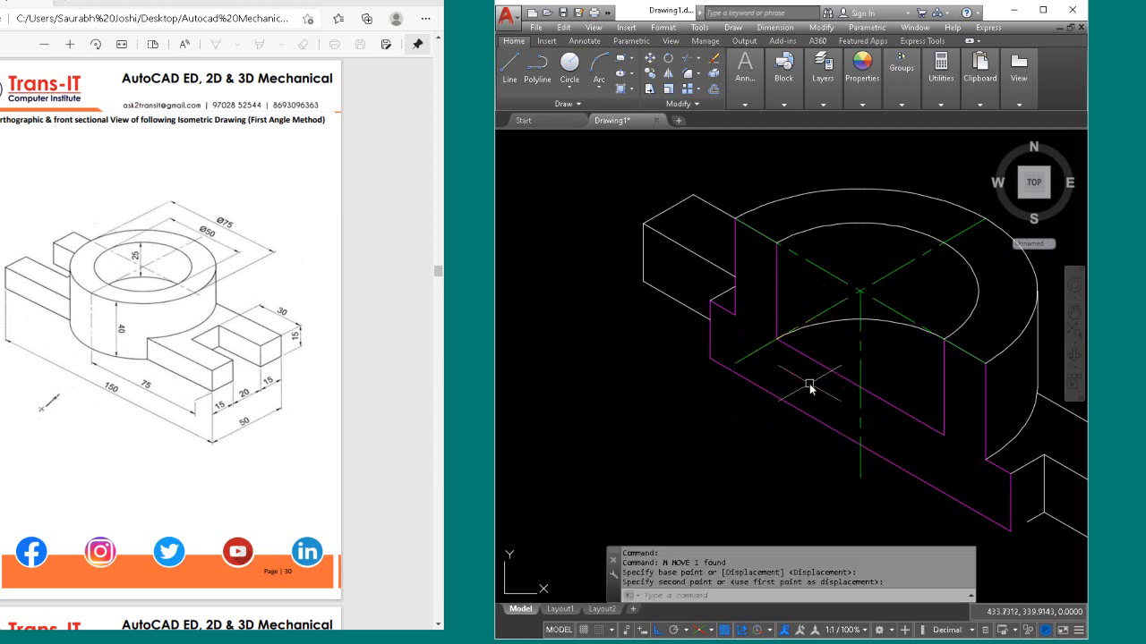
key("space")
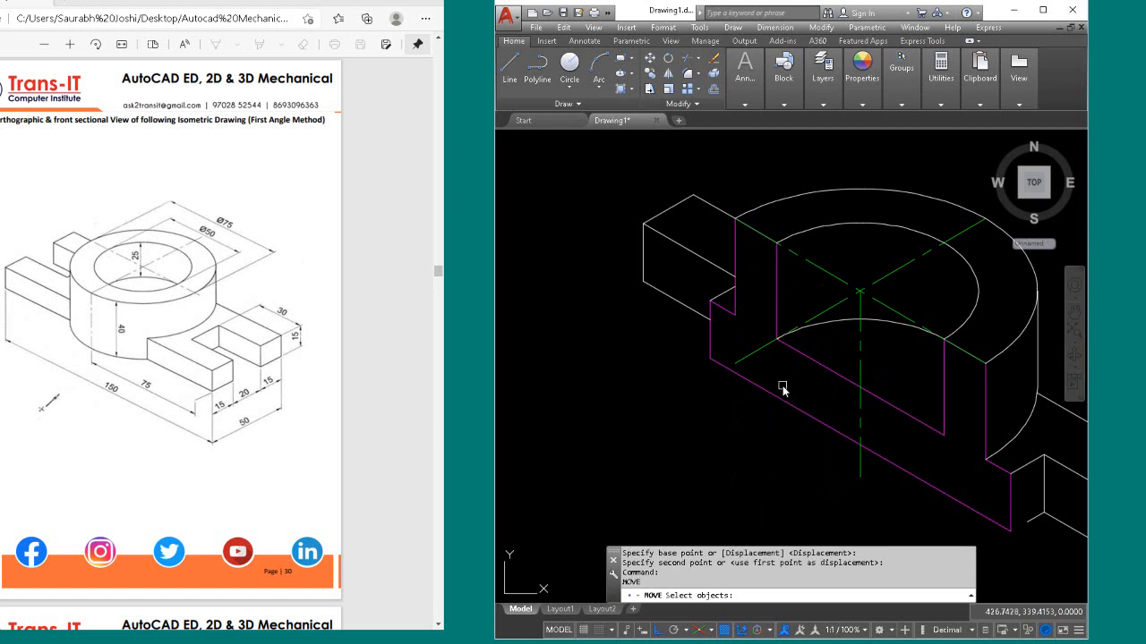
key("Escape")
Step: Trim away the part of the ring's top centre line that lies in front of the ring's centre
type("tr")
key("space")
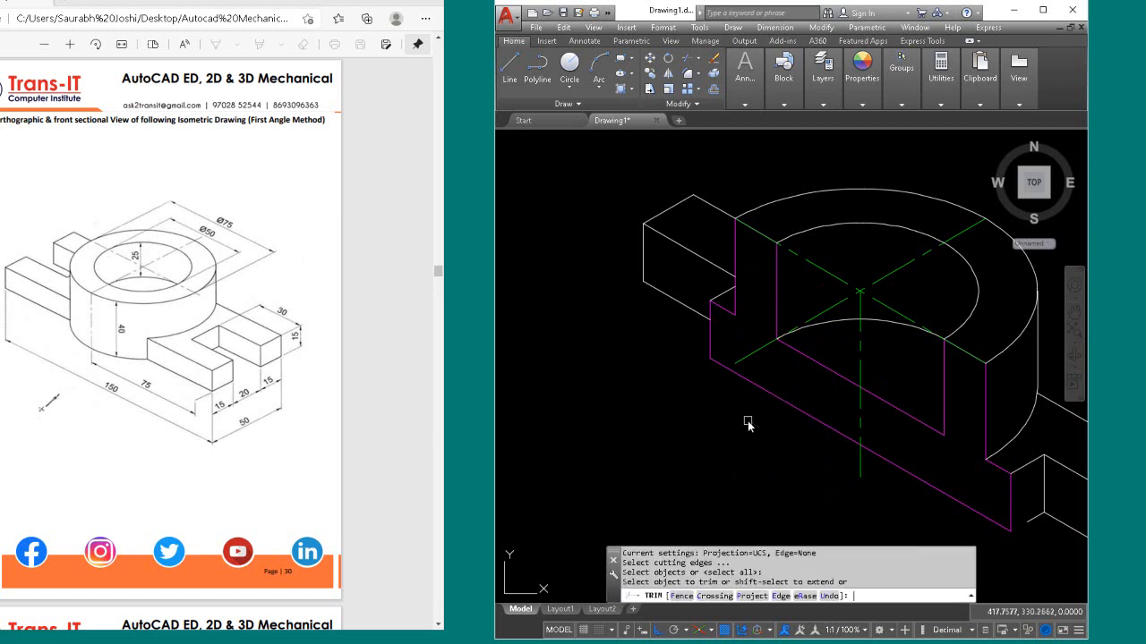
left_click(745, 350)
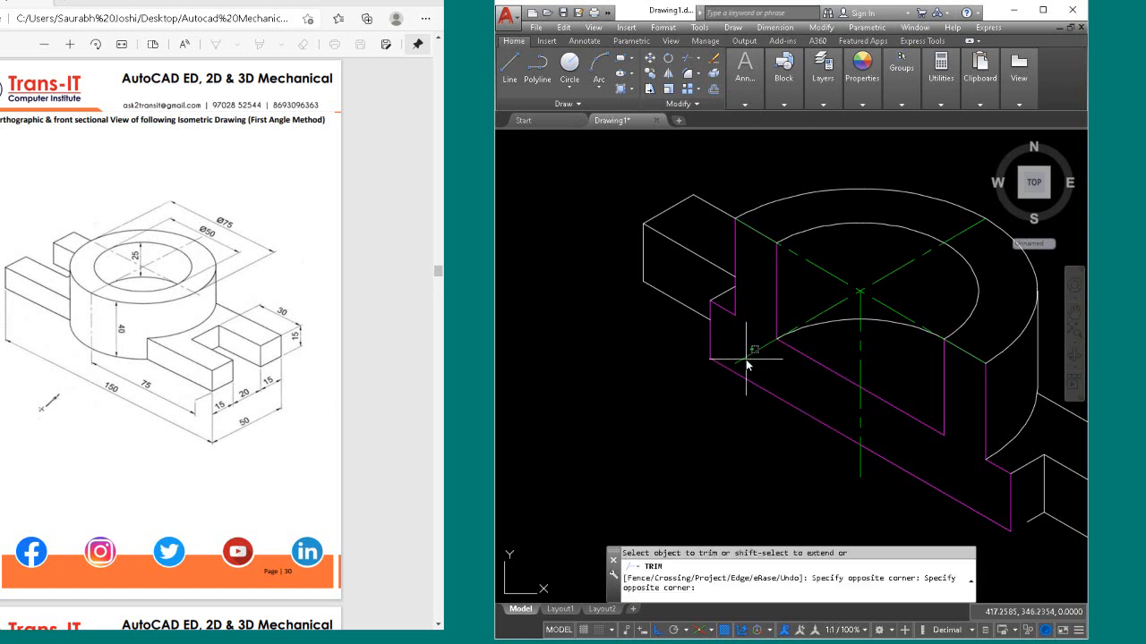
left_click(740, 365)
left_click(792, 326)
key("Return")
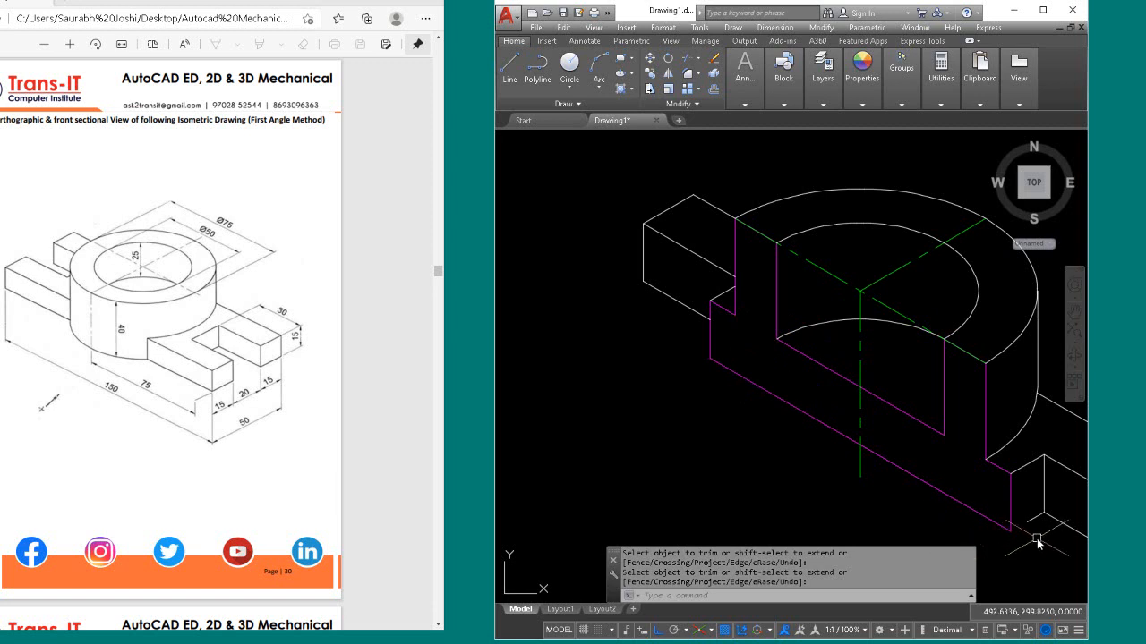
Step: Extend the right arm's short lower slot edge to the lower corner of the cutting outline
type("ex")
key("Return")
key("Return")
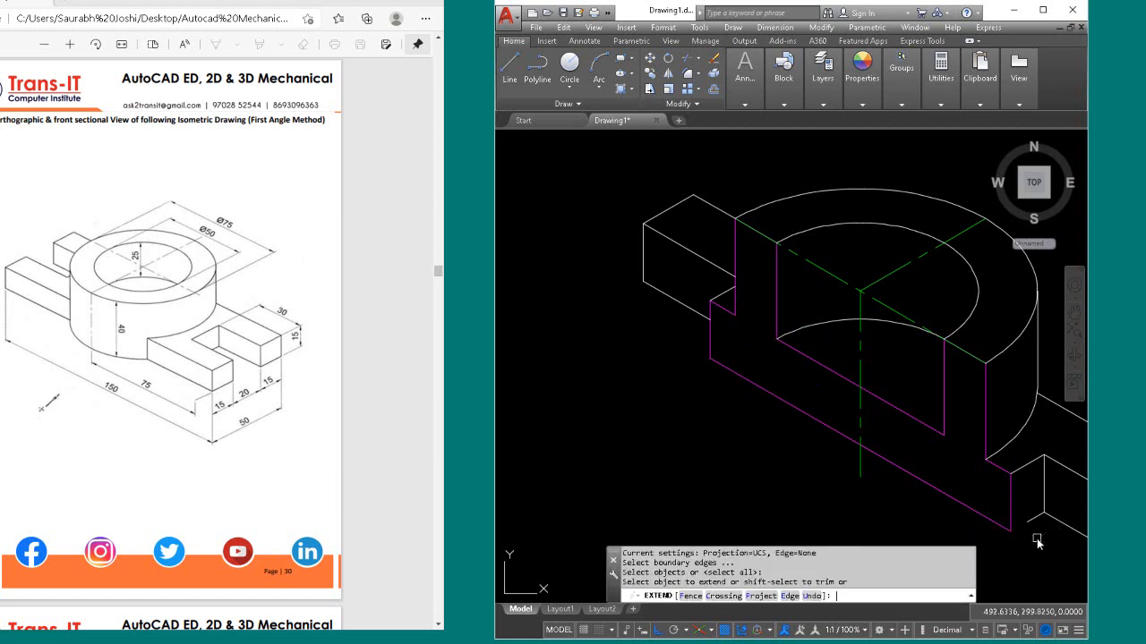
left_click(1033, 519)
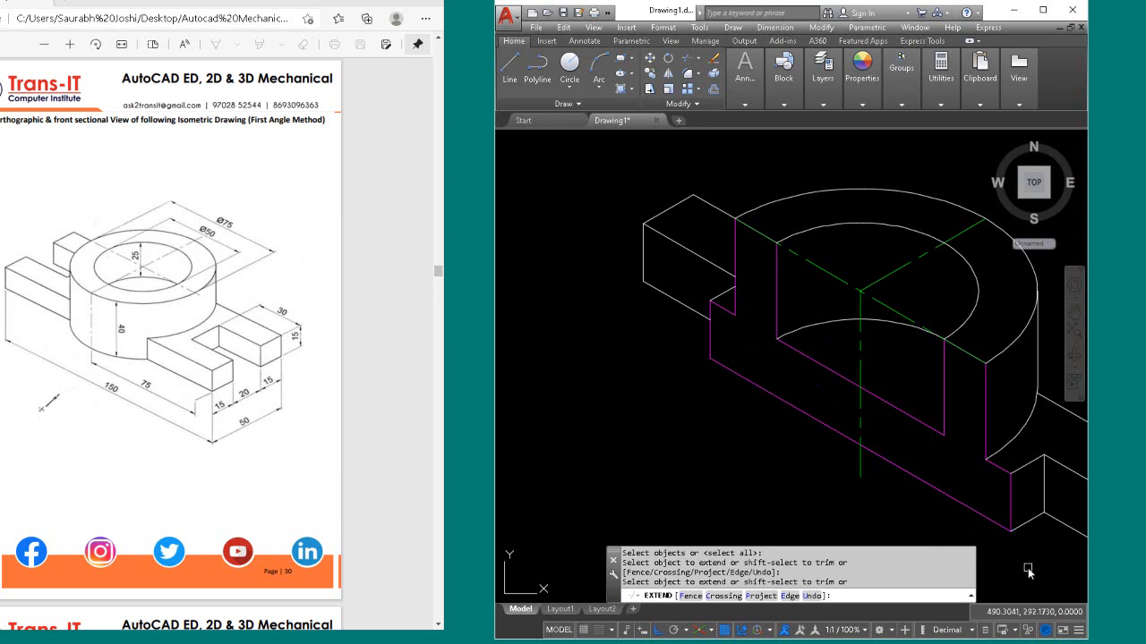
key("Escape")
Step: Hatch the areas inside the magenta cutting outline on both sides of the vertical centre line with the ANSI31 pattern
scroll(904, 434, "down", 2)
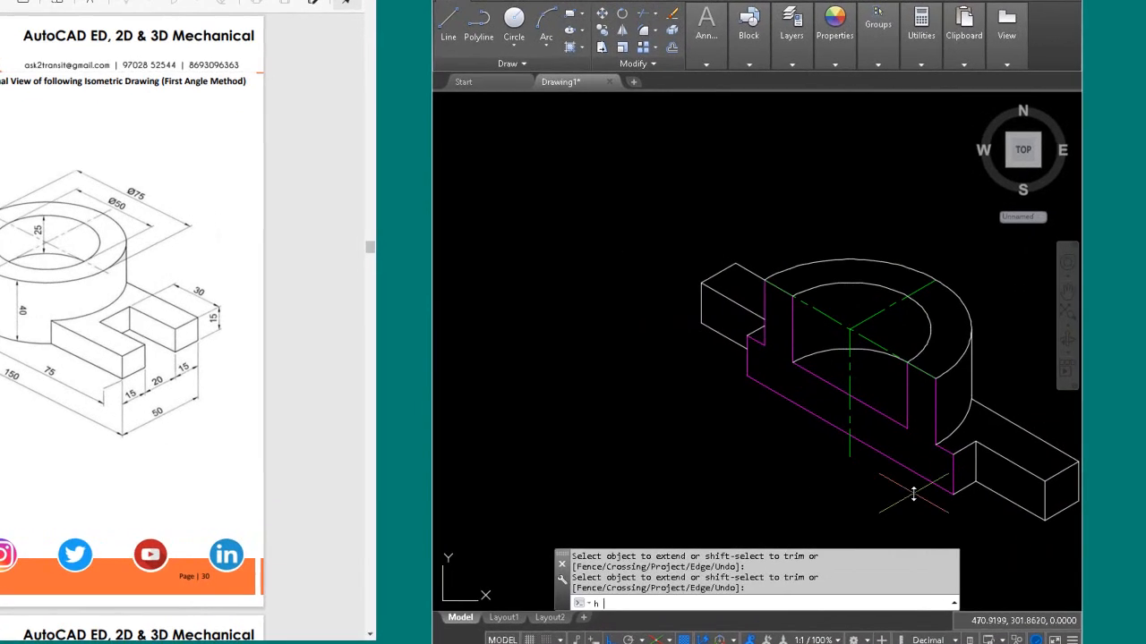
type("h")
key("Return")
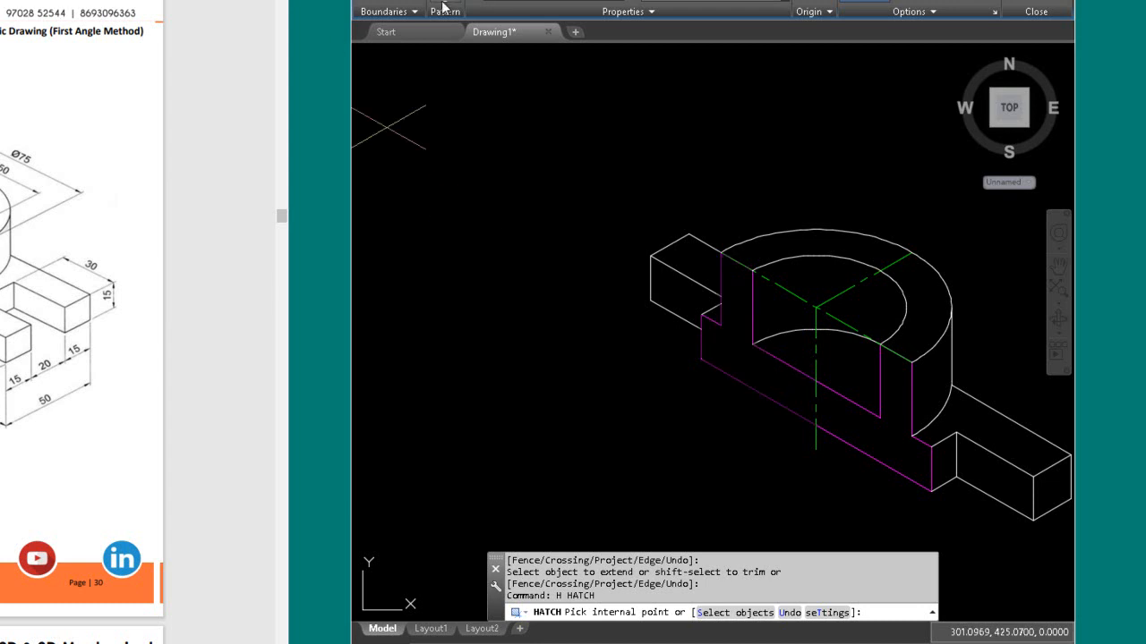
mouse_move(444, 9)
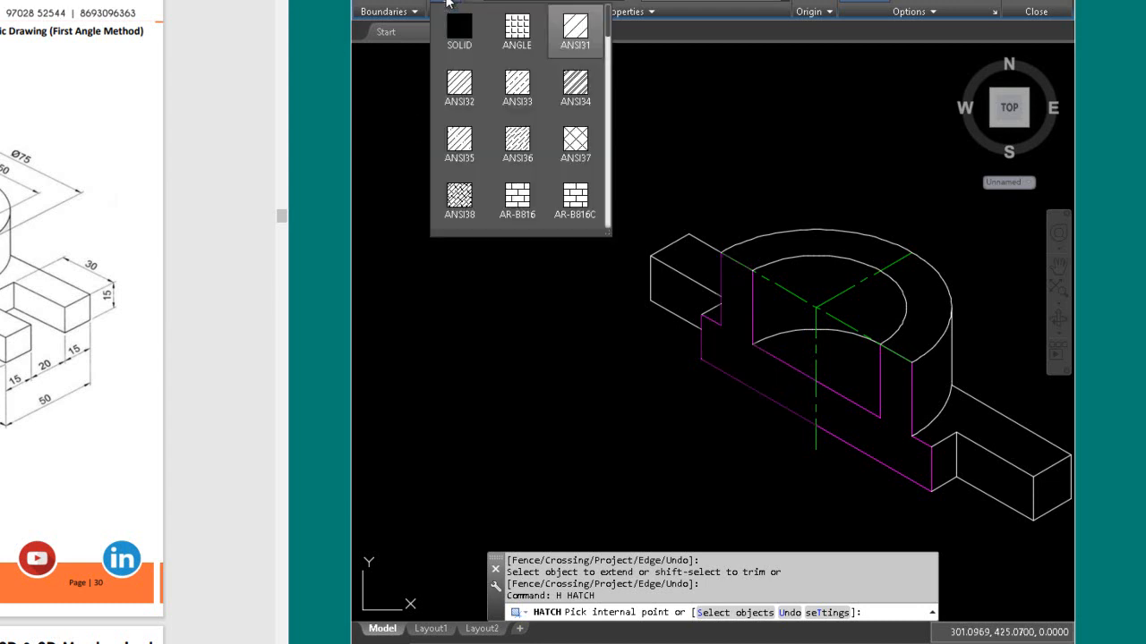
left_click(587, 34)
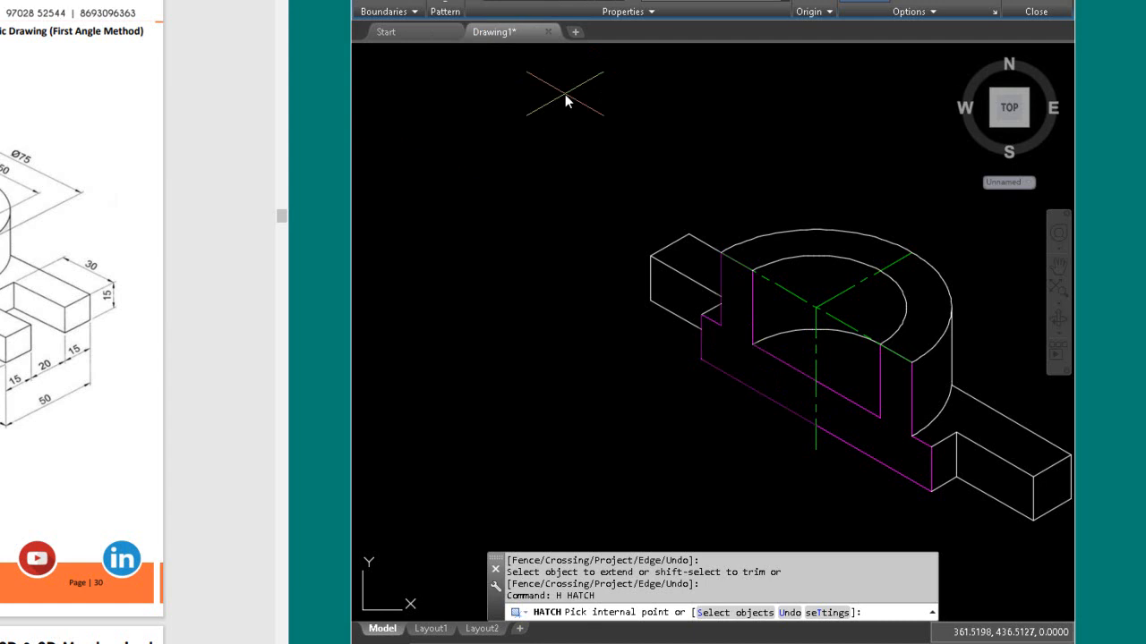
left_click(746, 358)
left_click(865, 440)
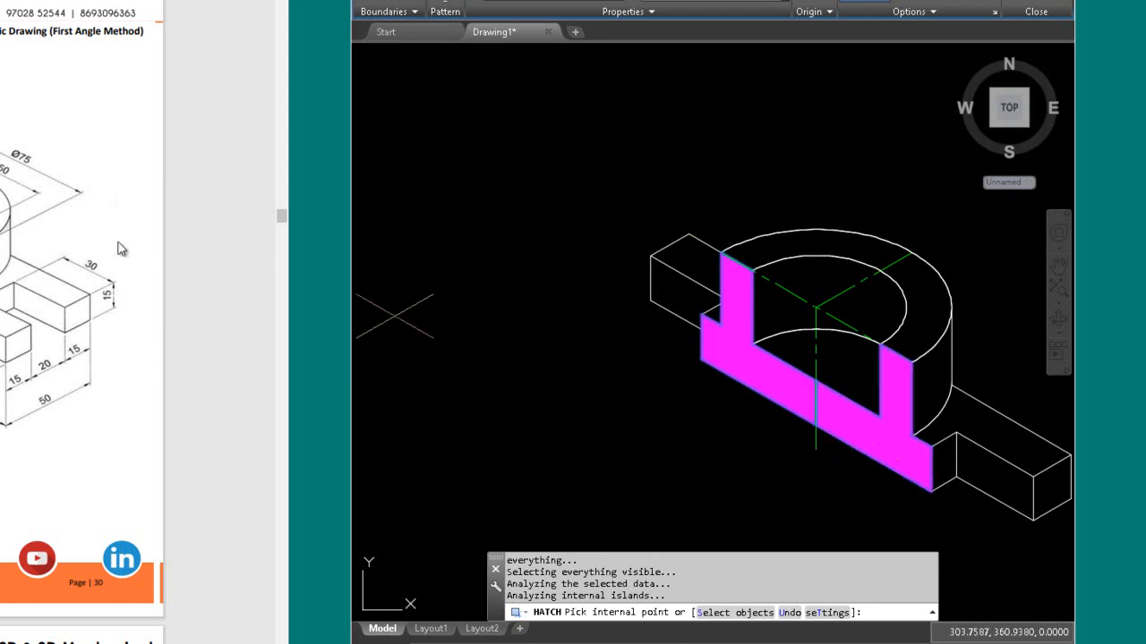
Step: Set the section hatch's scale to 23 and finish the hatch
left_click(780, 8)
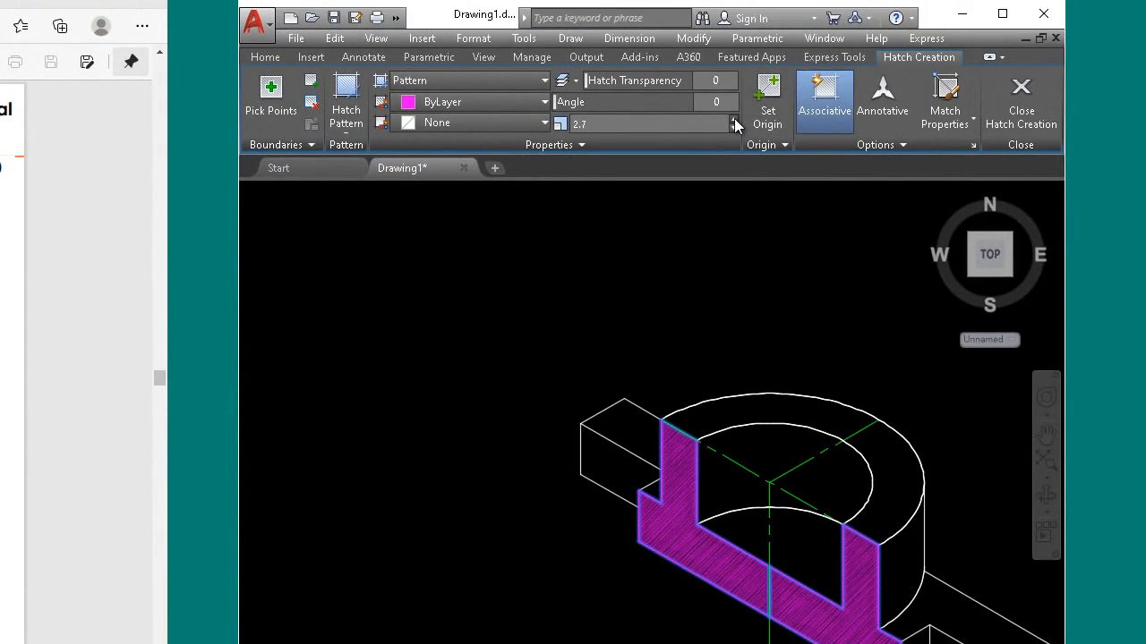
left_click_drag(734, 119, 734, 119)
left_click(733, 119)
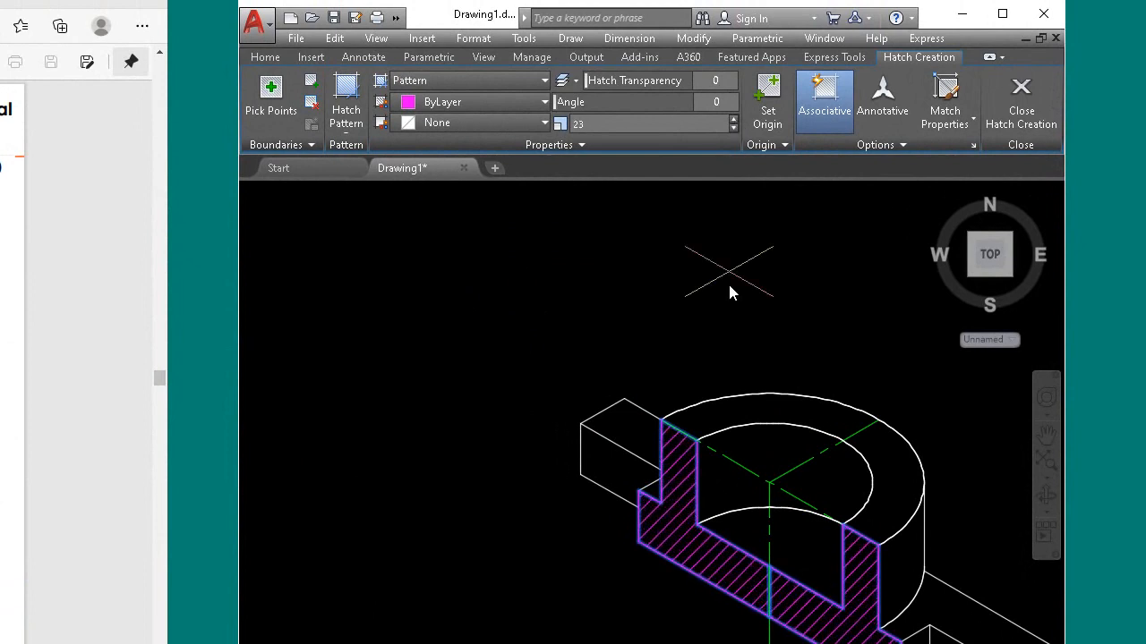
left_click(1041, 104)
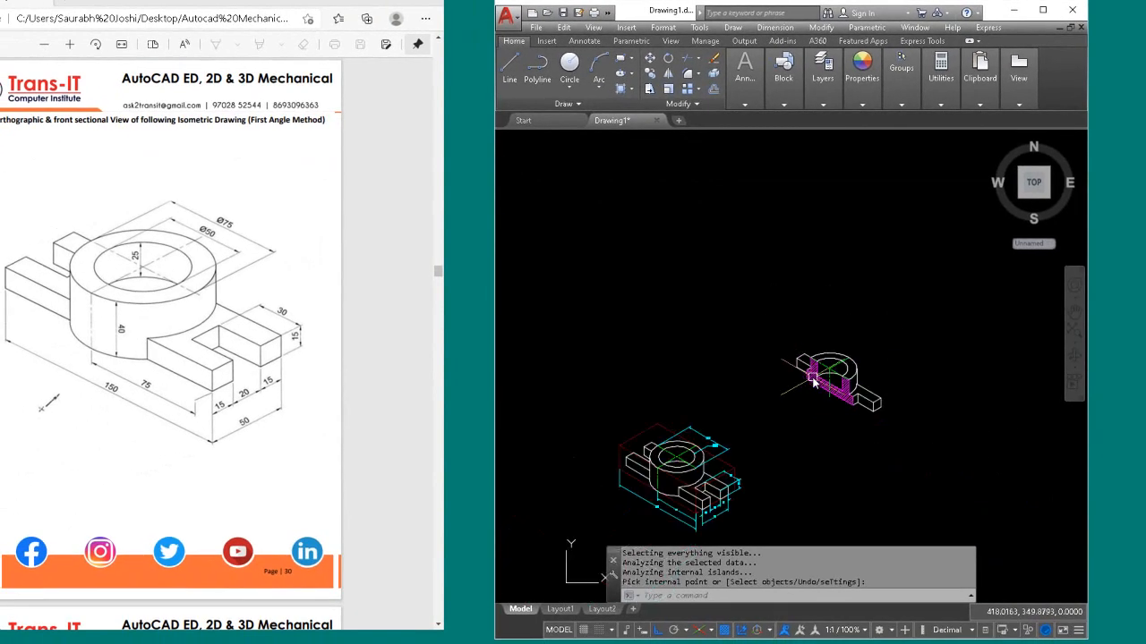
left_click(812, 380)
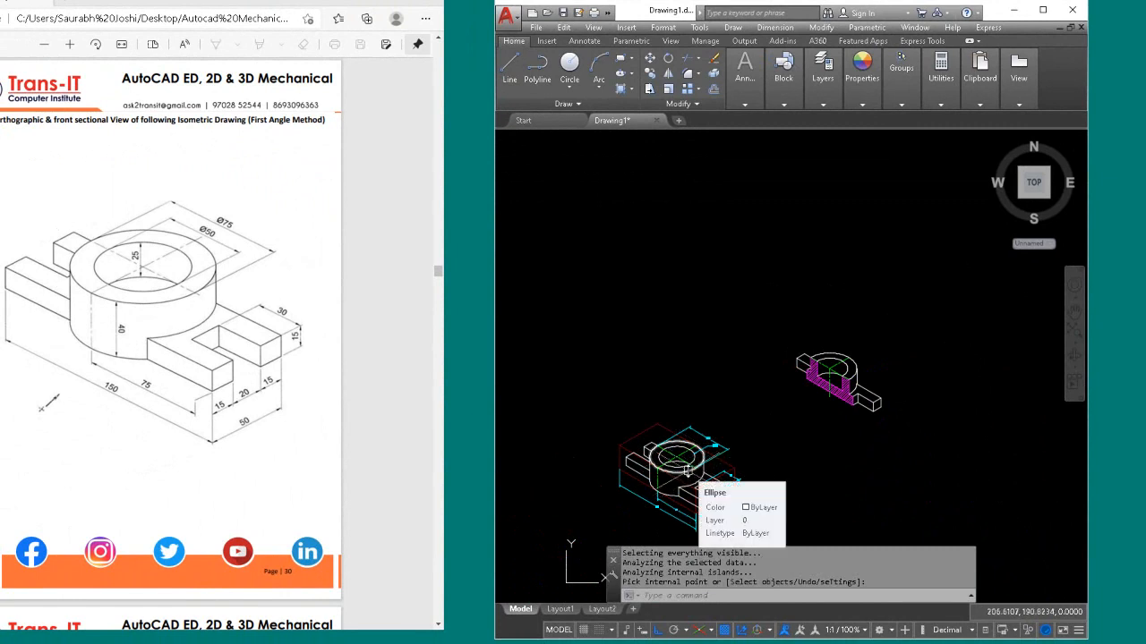
scroll(677, 454, "up", 2)
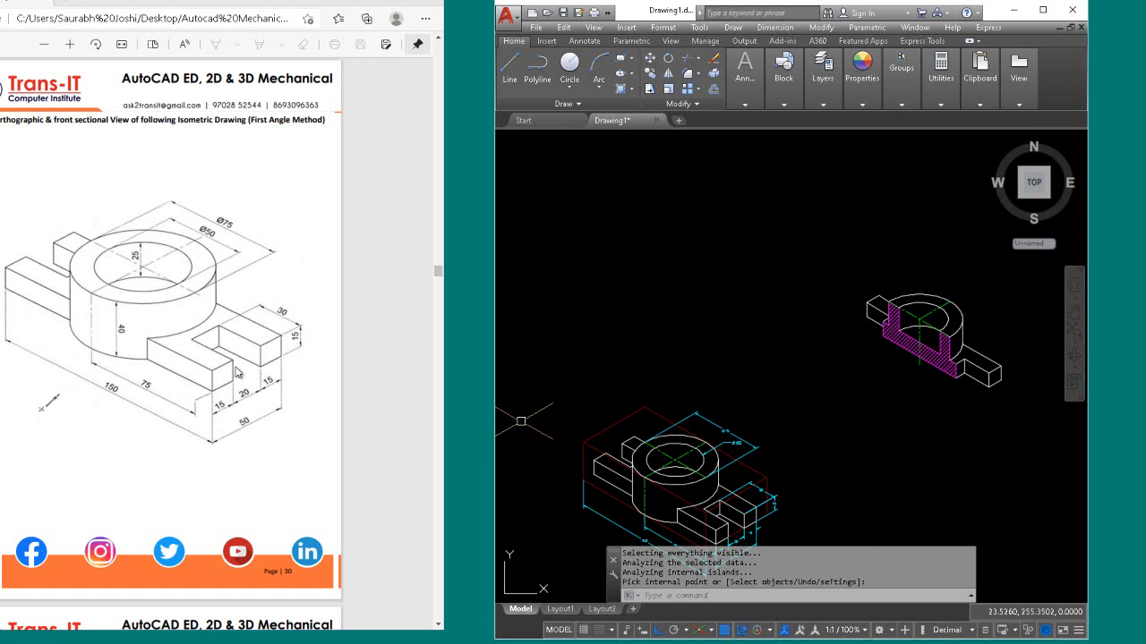
Step: Open the Drafting Settings
left_click(745, 70)
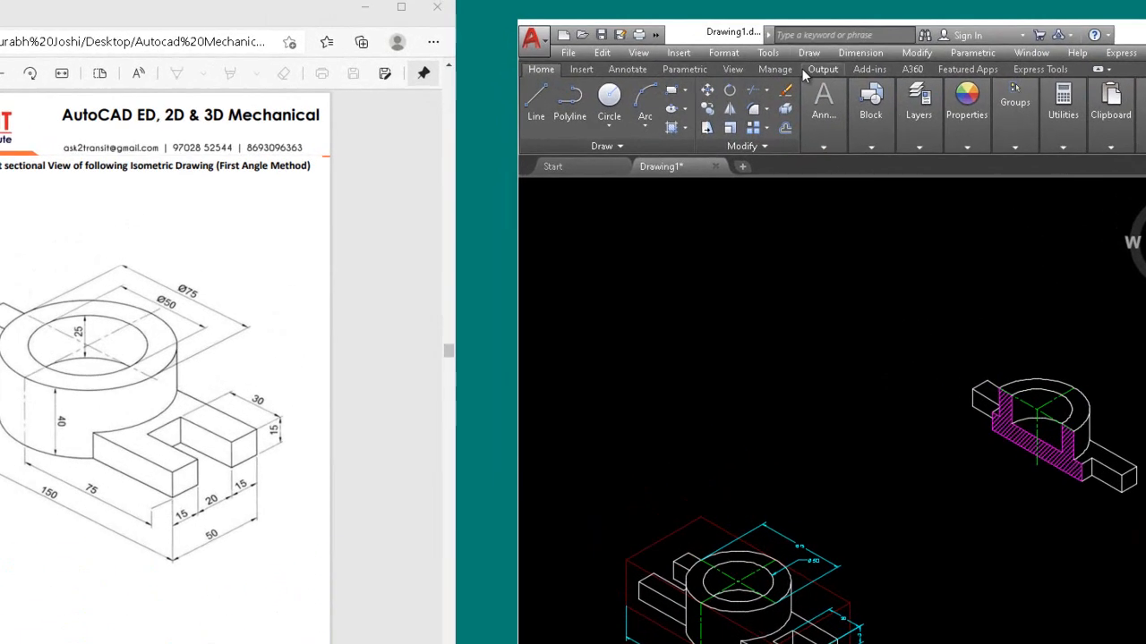
left_click(752, 46)
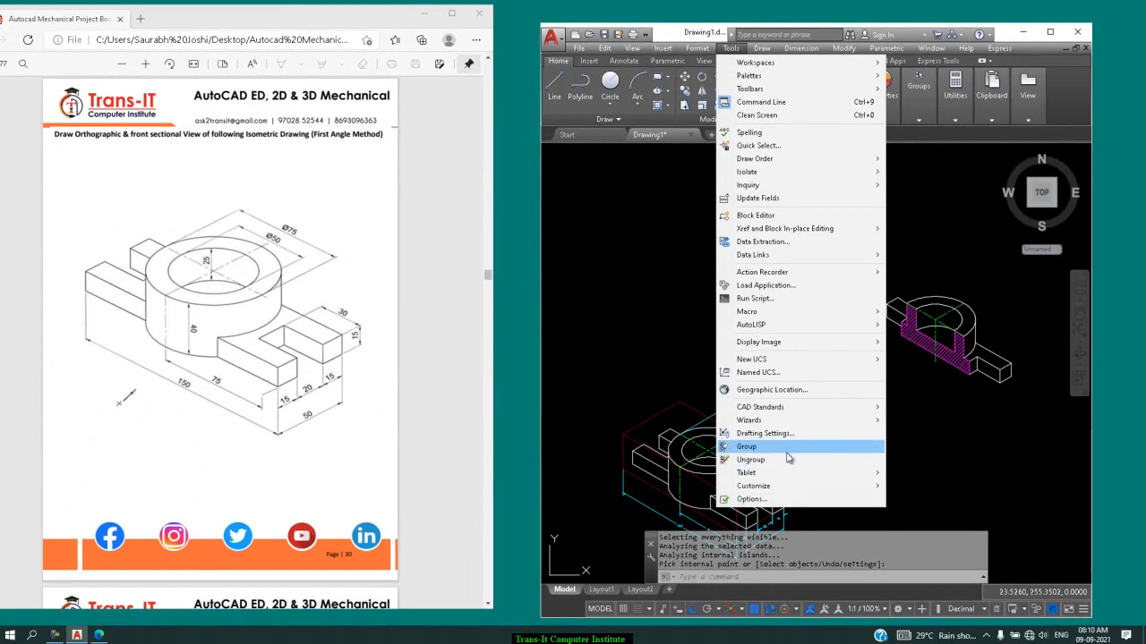
left_click(788, 435)
left_click(492, 259)
left_click(591, 326)
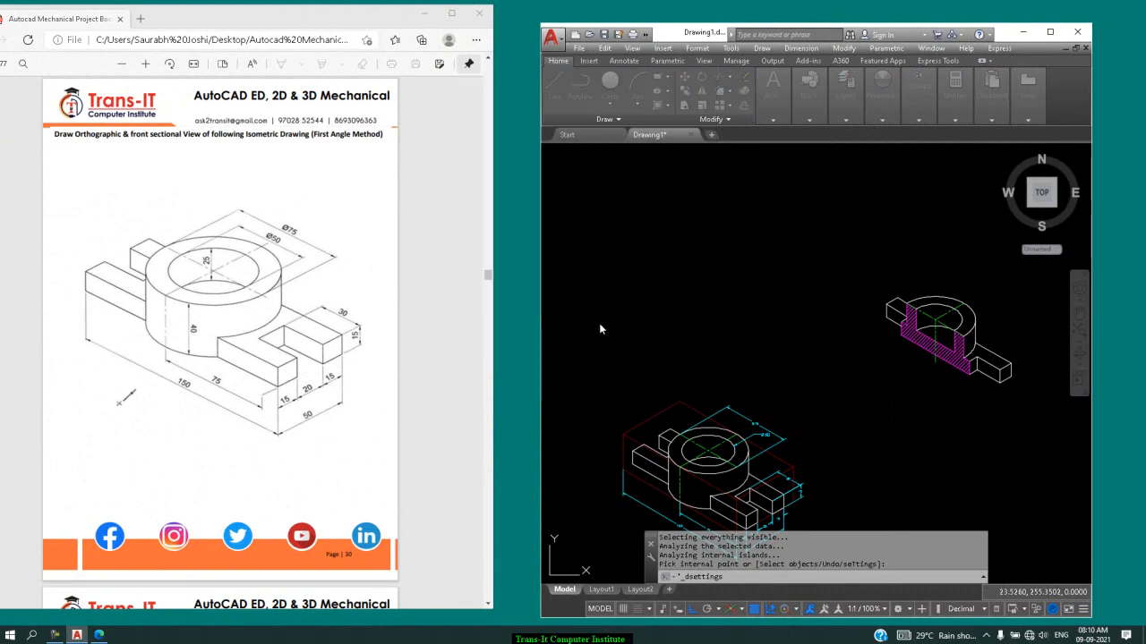